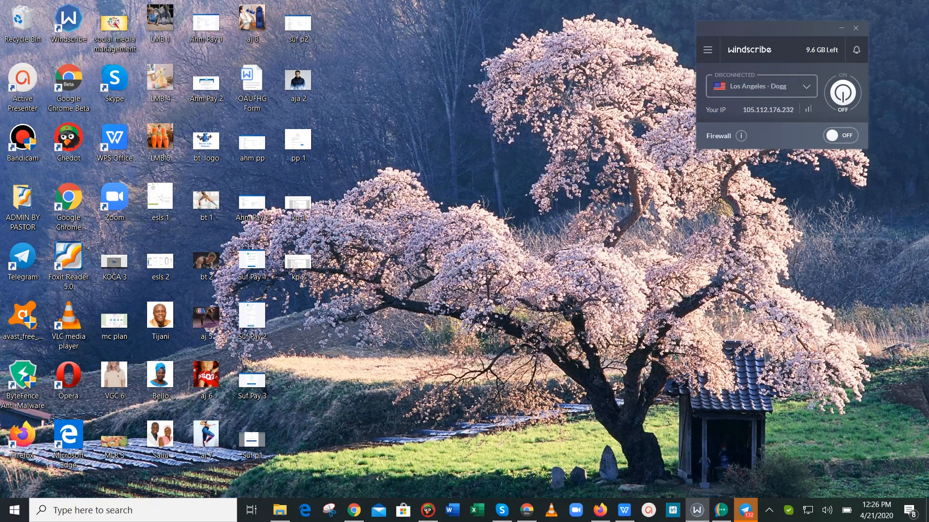
Review the autoresponder setup outline in the WPS Office document and the GetResponse dashboard in Chrome Beta.
left_click(623, 509)
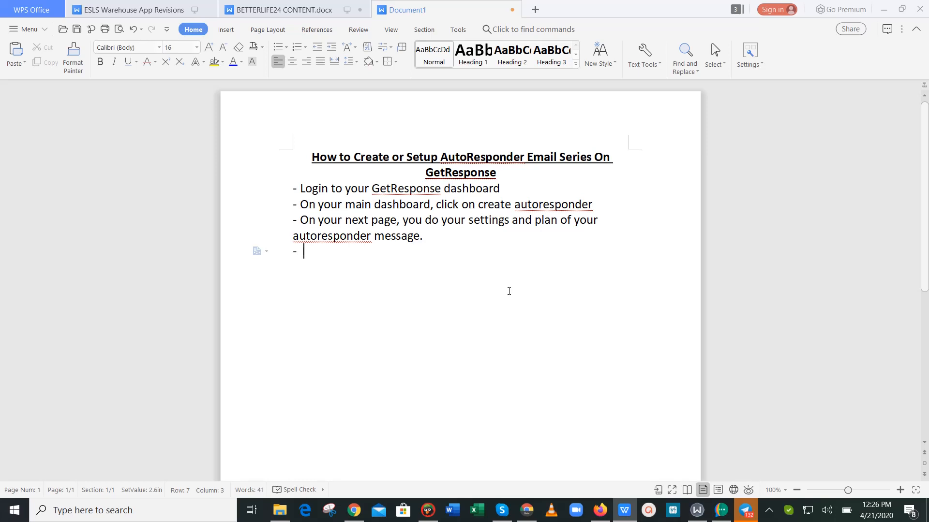
left_click(527, 510)
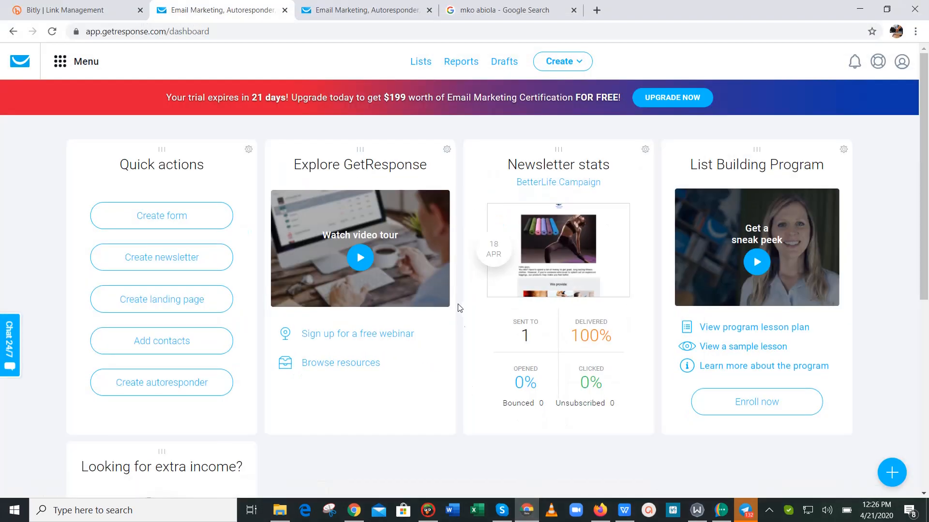
mouse_move(924, 268)
left_mouse_down()
mouse_move(928, 325)
mouse_move(925, 266)
left_mouse_up()
left_click(624, 510)
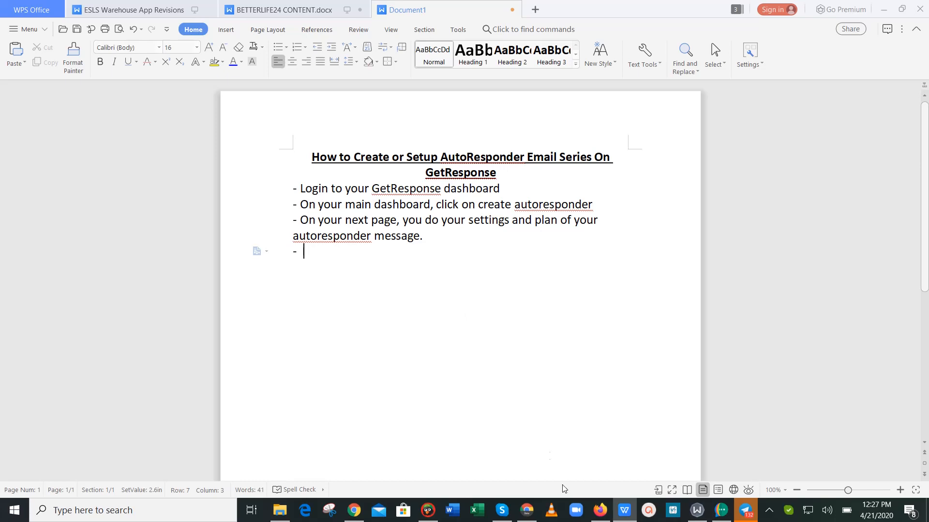
left_click(527, 510)
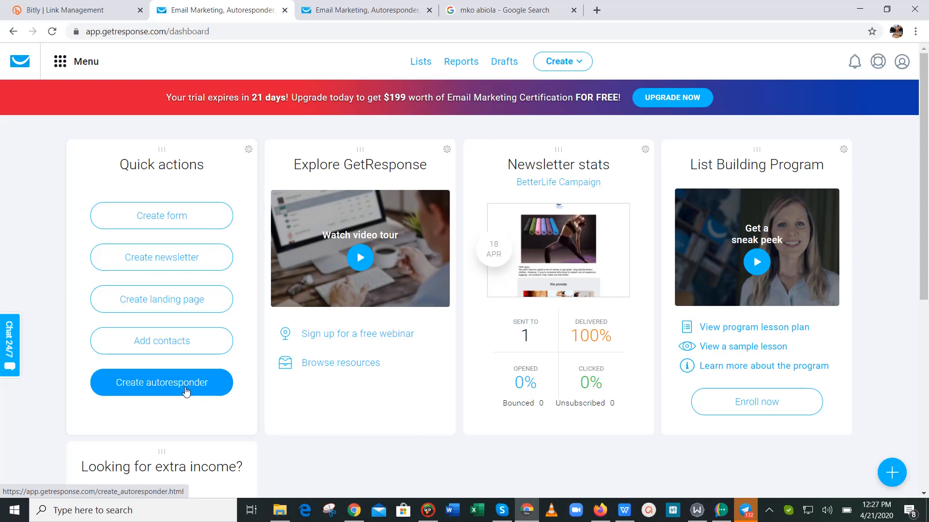
Open the autoresponder management page and start creating a new standard autoresponder.
left_click(559, 61)
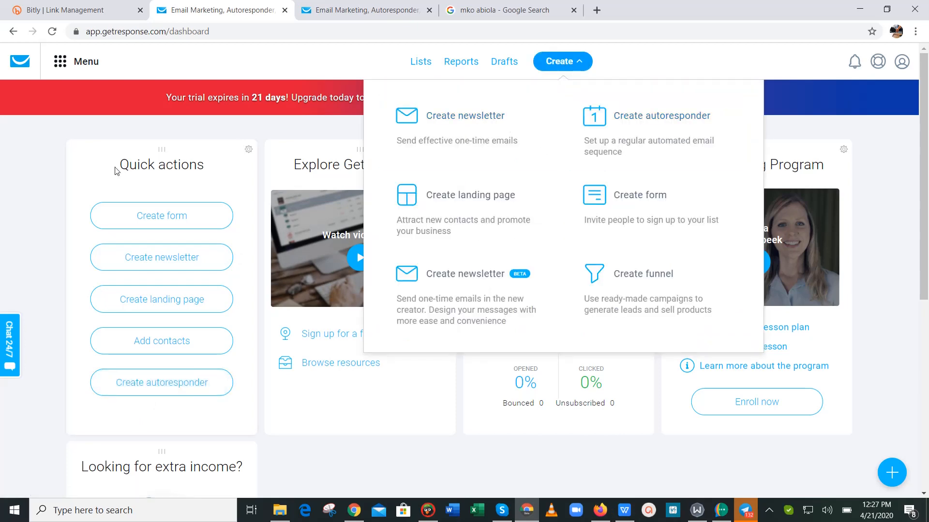
left_click(70, 71)
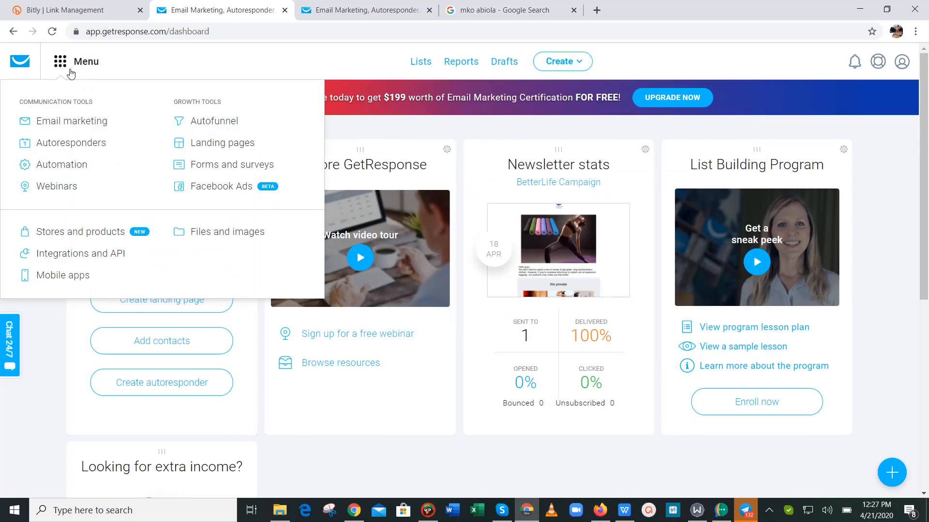
left_click(85, 144)
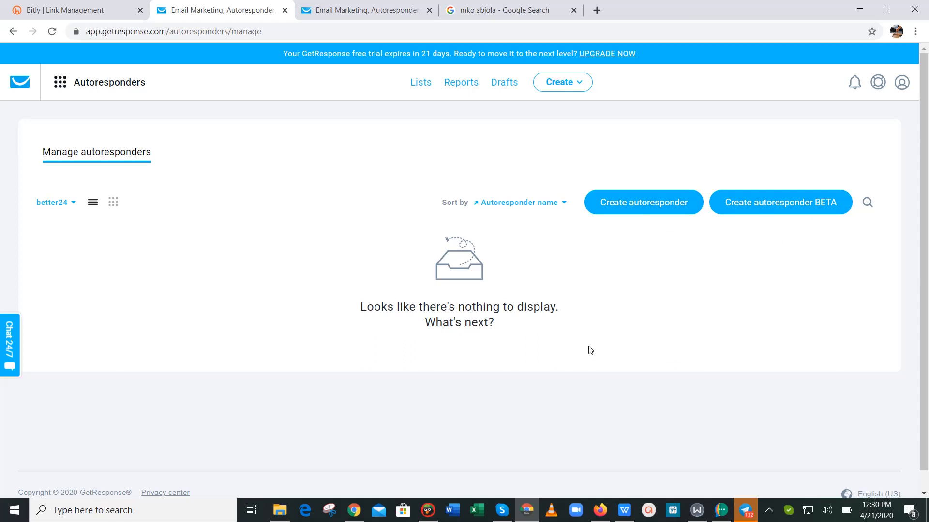
left_click(628, 205)
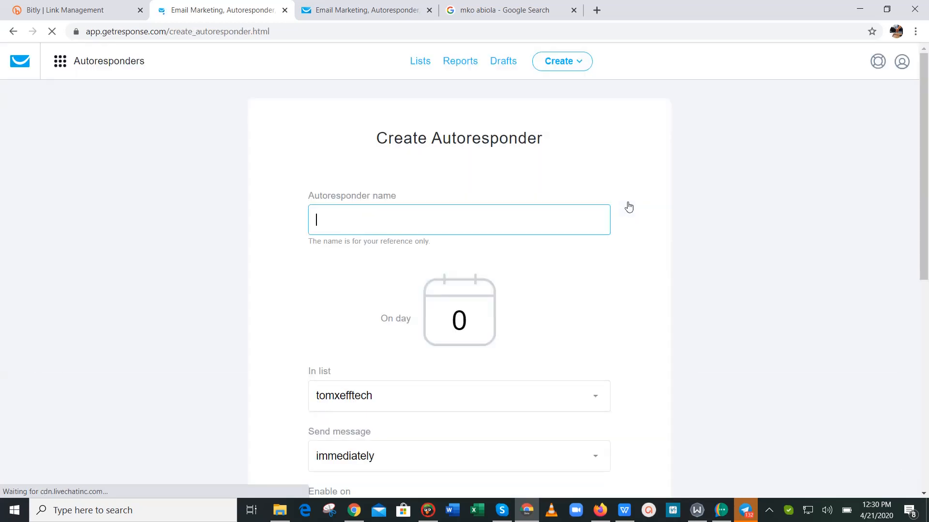
left_click(531, 212)
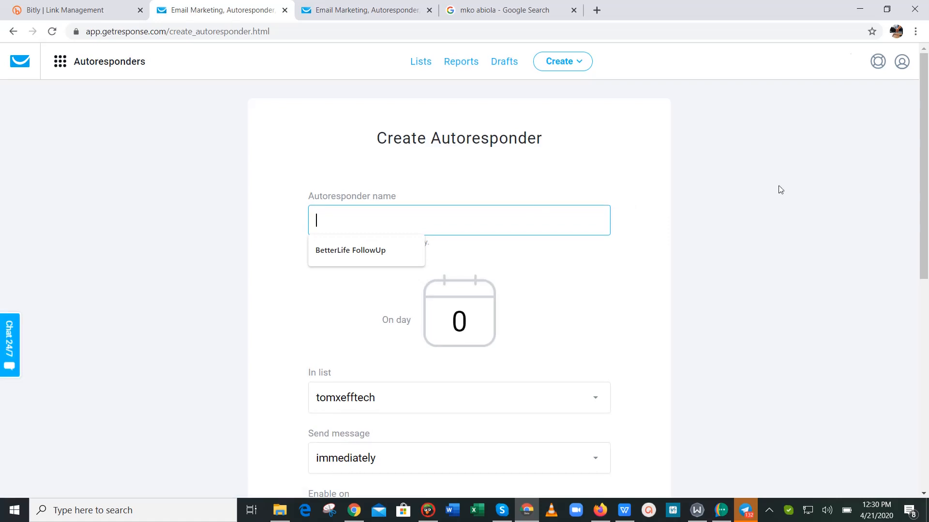
Switch to Google Chrome, look through the betterlife24.net store homepage, and return to the autoresponder form in Chrome Beta.
left_click(355, 511)
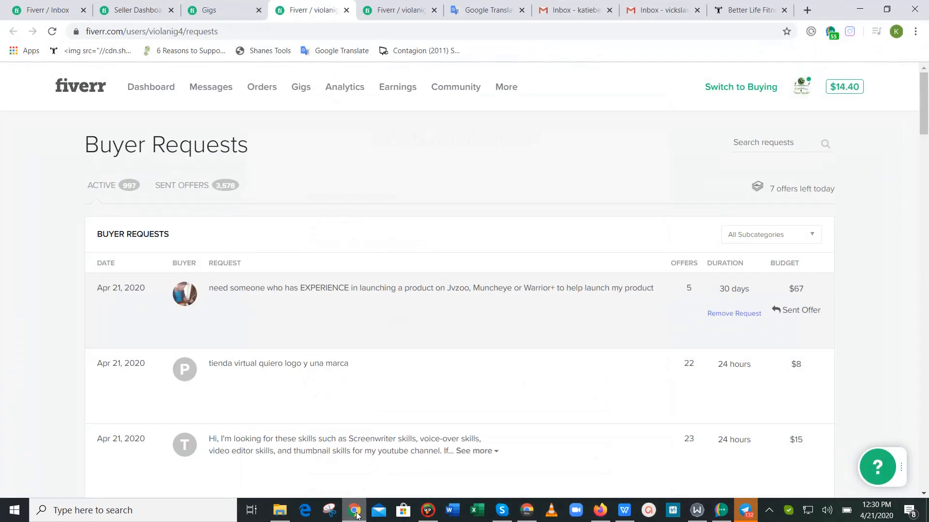
left_click(737, 8)
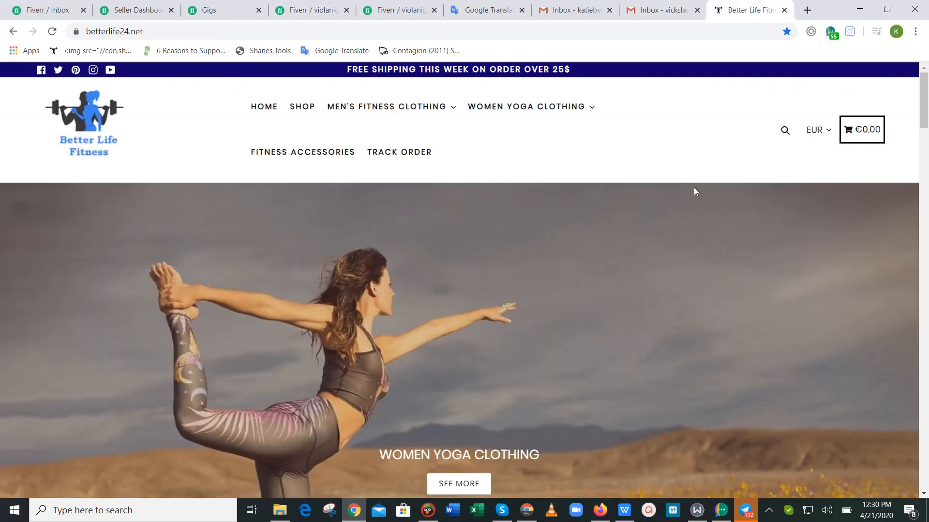
mouse_move(925, 87)
left_mouse_down()
mouse_move(923, 459)
mouse_move(926, 77)
left_mouse_up()
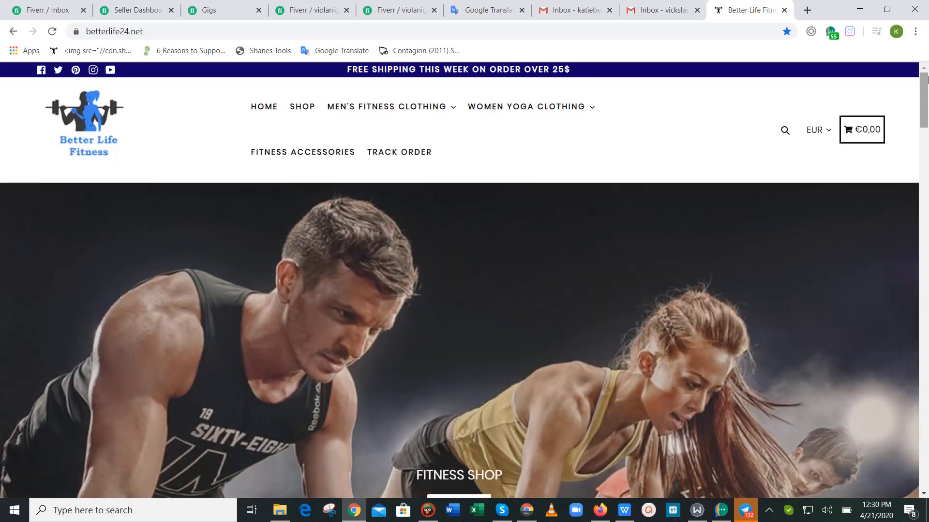
left_click_drag(927, 79, 928, 367)
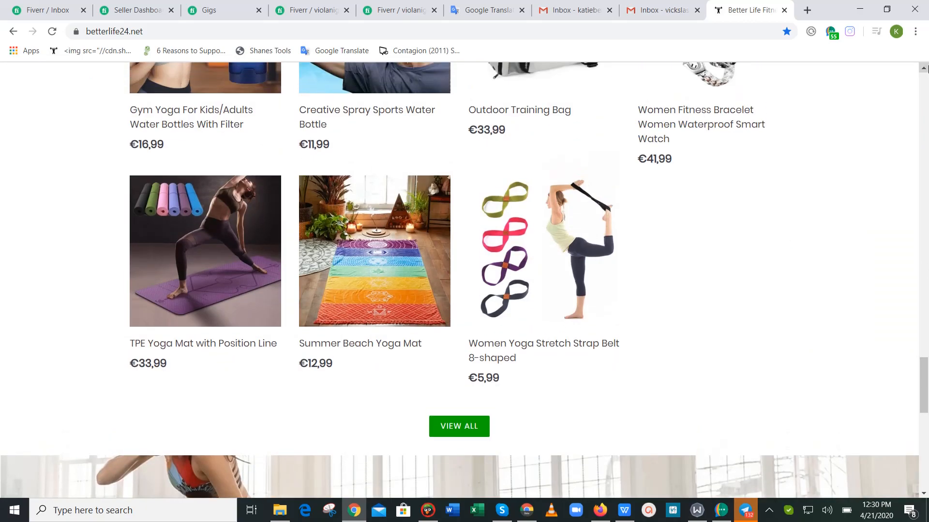
left_click(920, 128)
left_click_drag(921, 128, 923, 326)
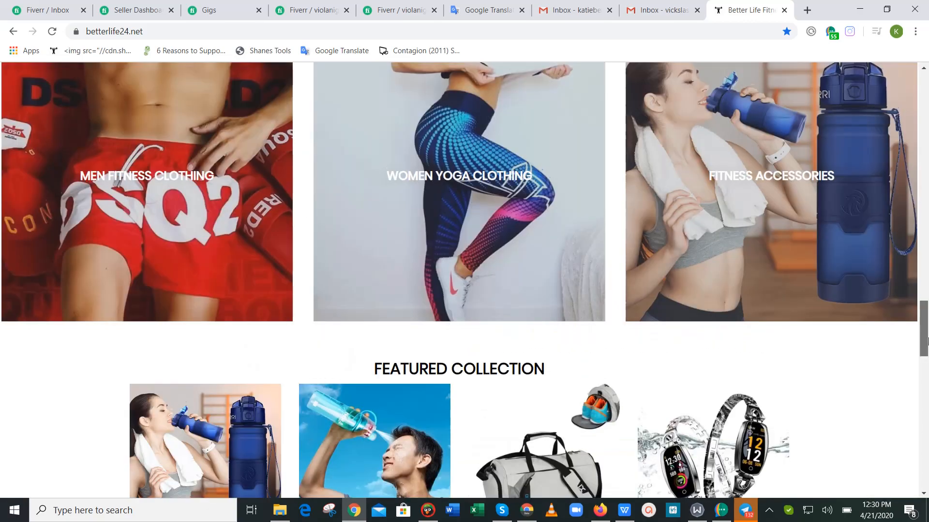
left_click(526, 510)
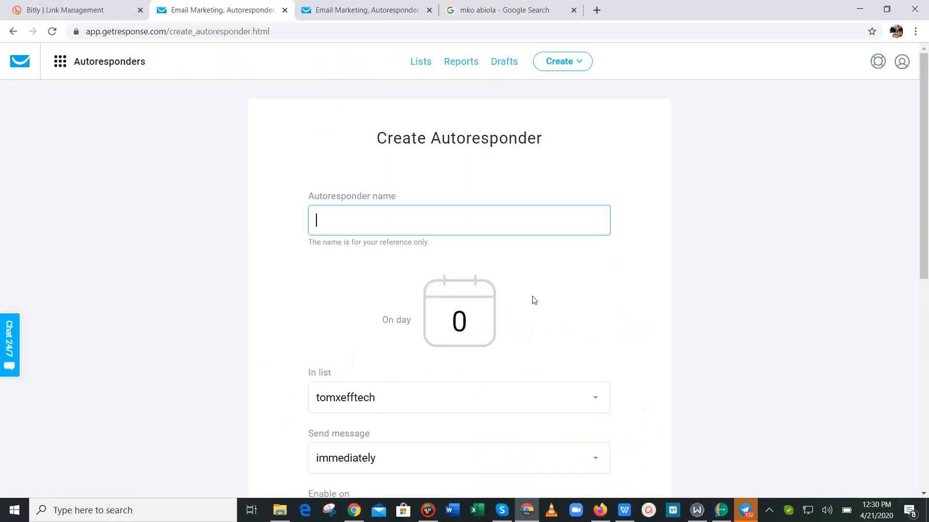
Name the autoresponder BetterLife FollowUp using the previously entered suggestion.
left_click(486, 230)
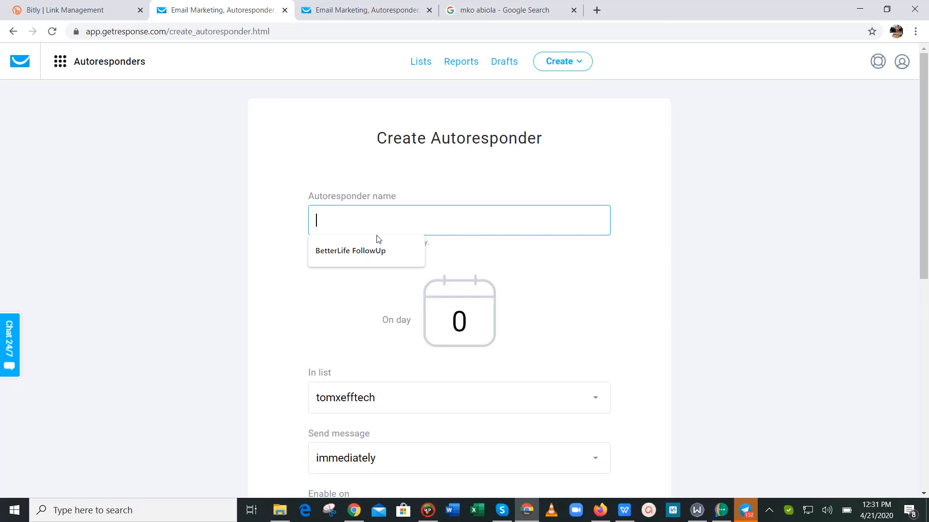
left_click(370, 250)
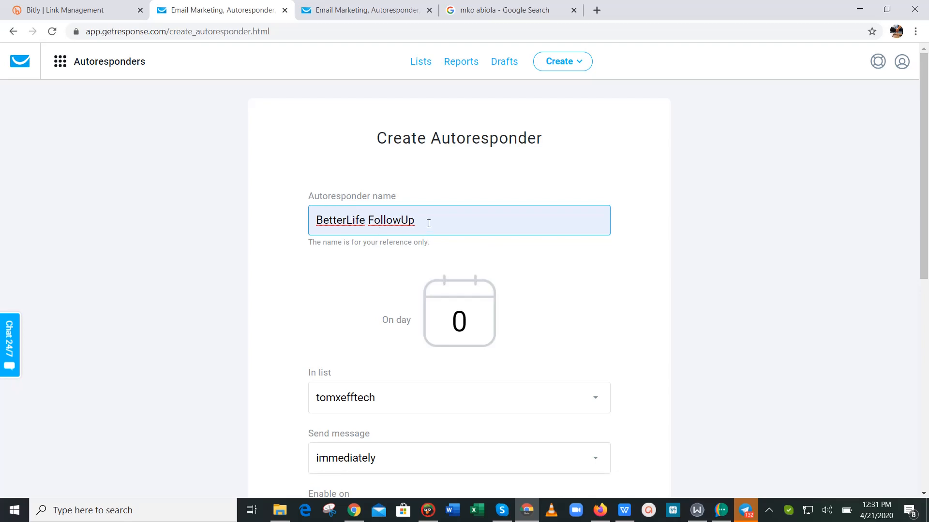
left_click(597, 183)
left_click(503, 220)
left_click(455, 180)
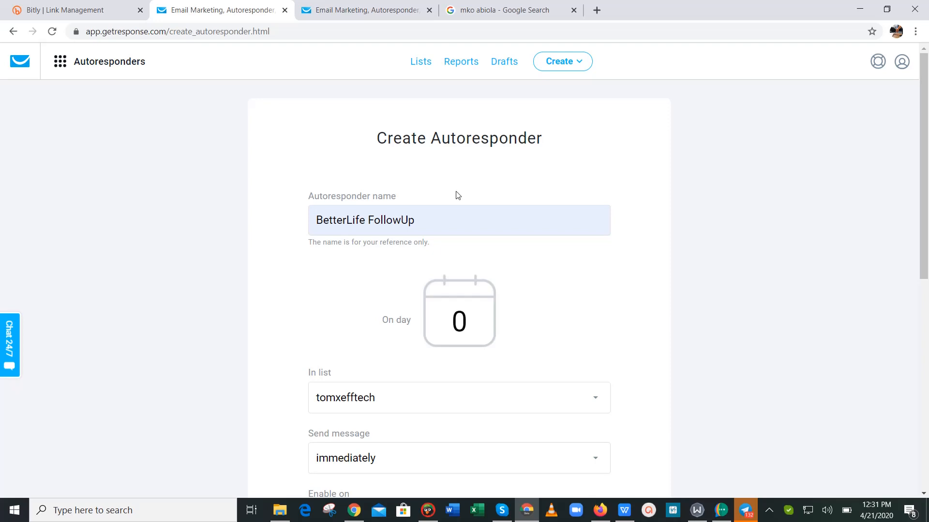
left_click(457, 219)
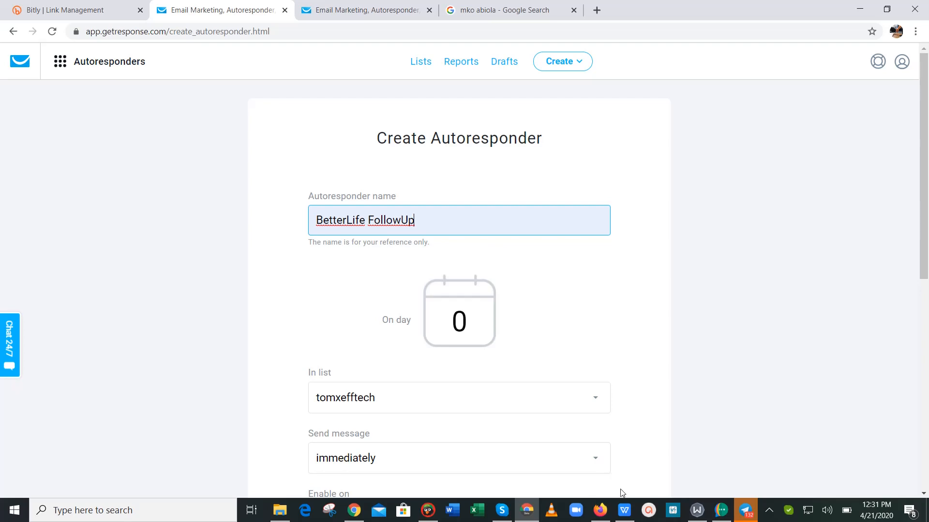
Switch to WPS Office, review the email texts in BETTERLIFE24 CONTENT.docx, and go back to the autoresponder form.
mouse_move(625, 514)
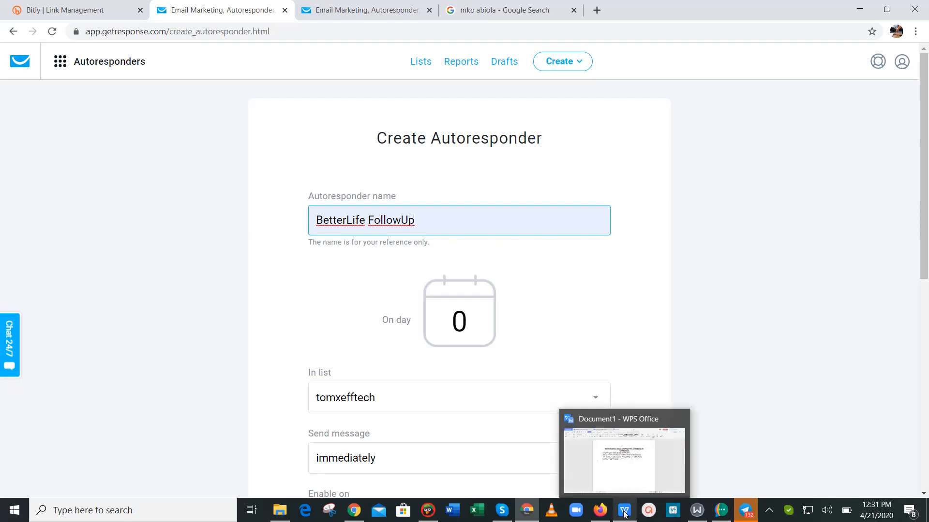
left_click(624, 512)
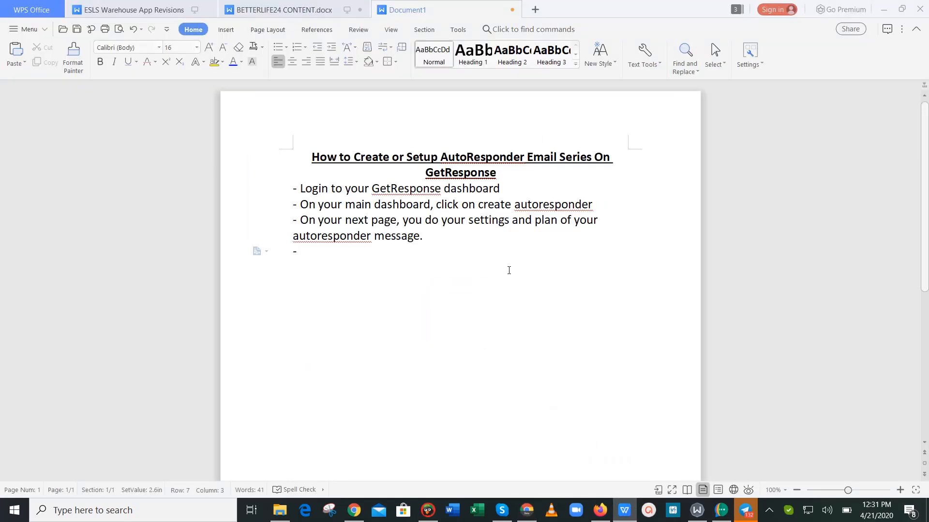
left_click(261, 6)
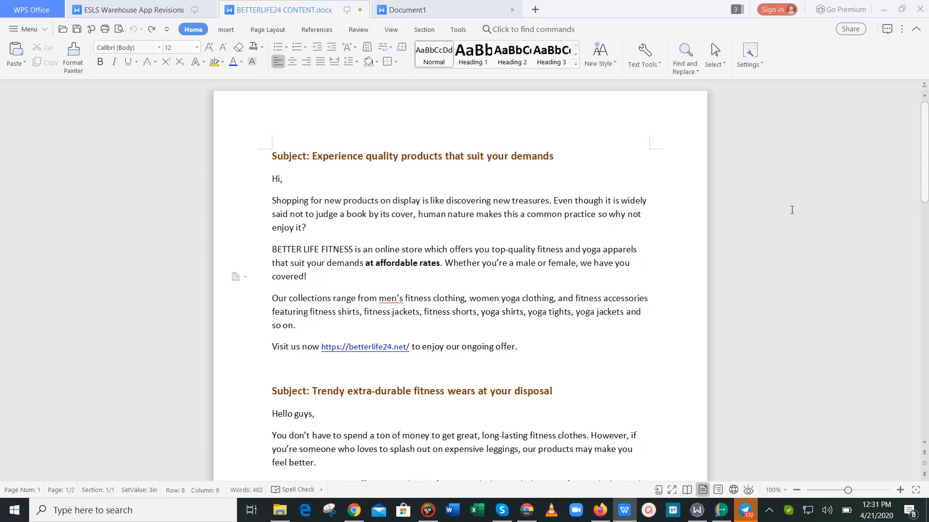
mouse_move(924, 186)
left_mouse_down()
mouse_move(925, 418)
mouse_move(924, 184)
left_mouse_up()
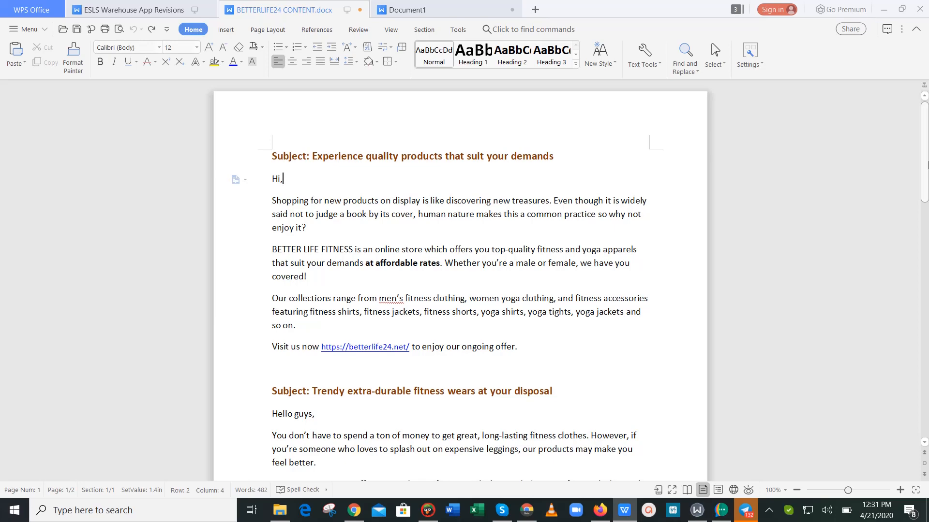
mouse_move(924, 135)
left_mouse_down()
mouse_move(926, 258)
mouse_move(925, 136)
left_mouse_up()
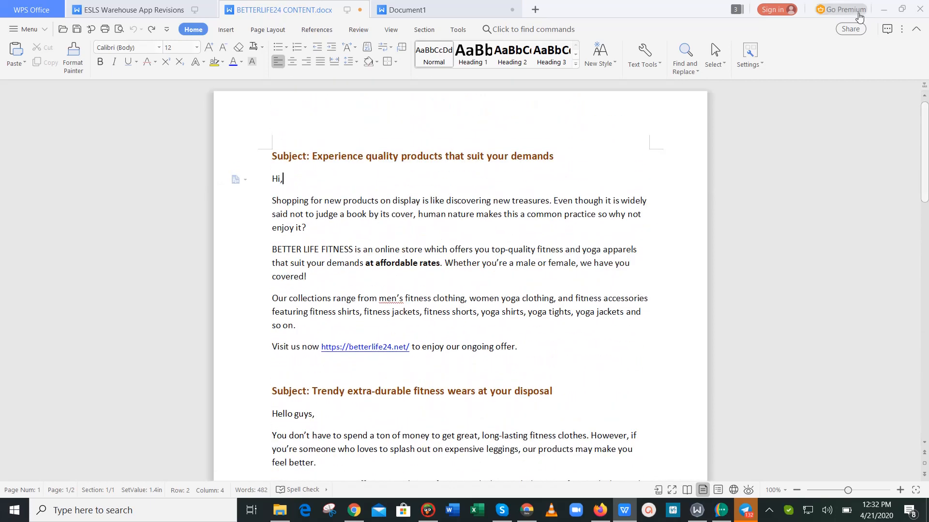
left_click(881, 5)
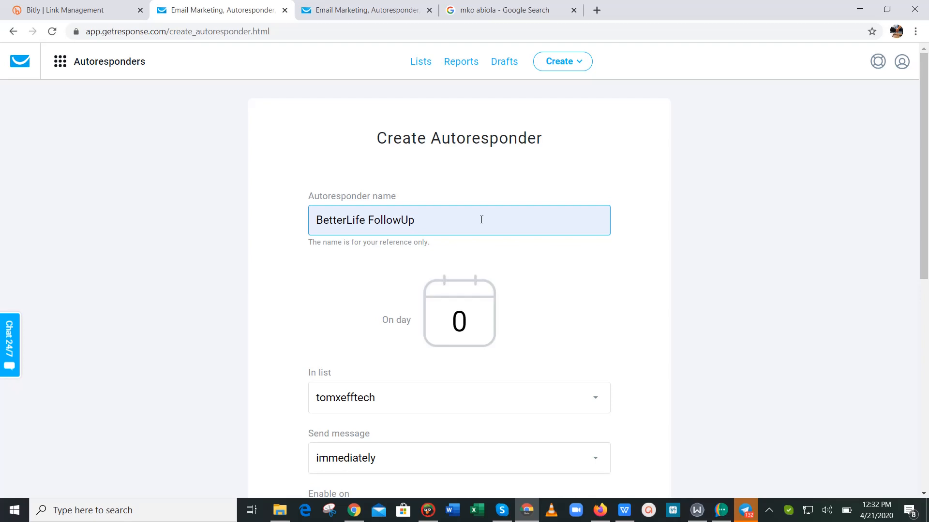
Try day 1 as the autoresponder's send day, and set it back to day 0.
scroll(849, 223, "down", 3)
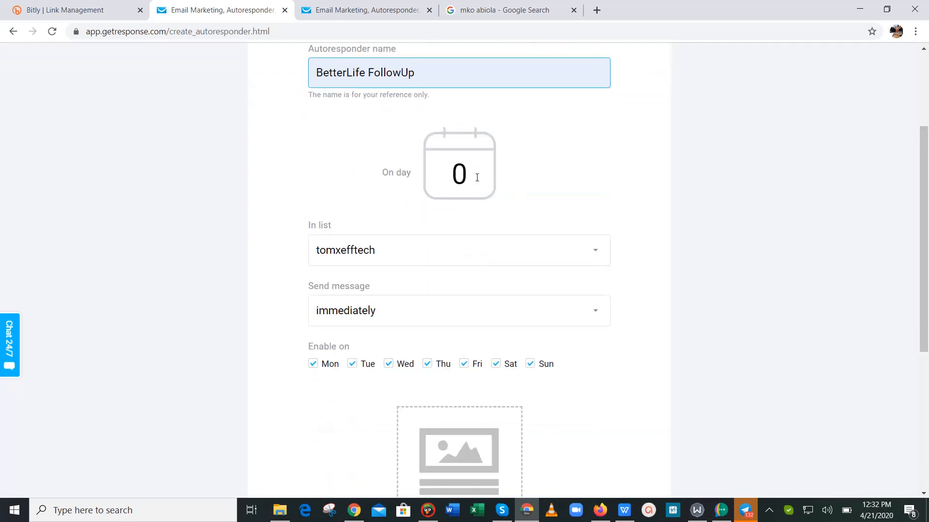
left_click(477, 178)
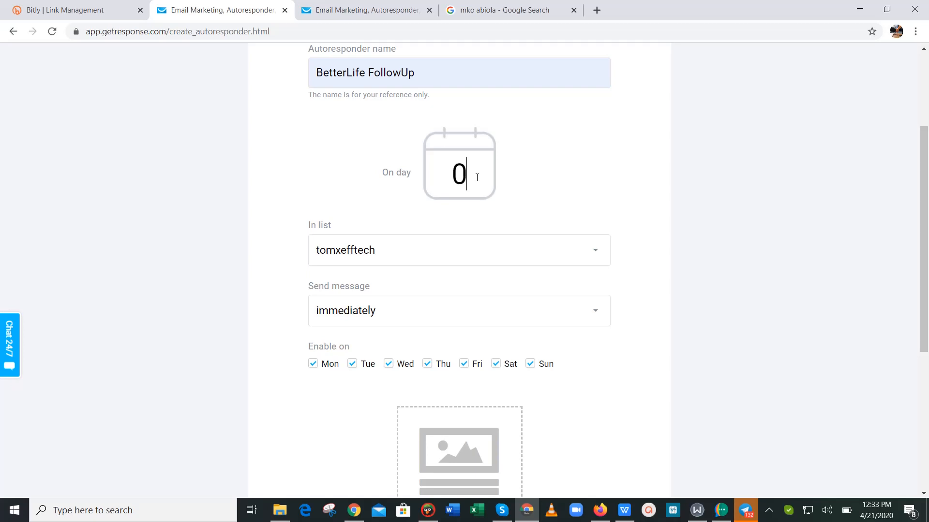
key("BackSpace")
type("1")
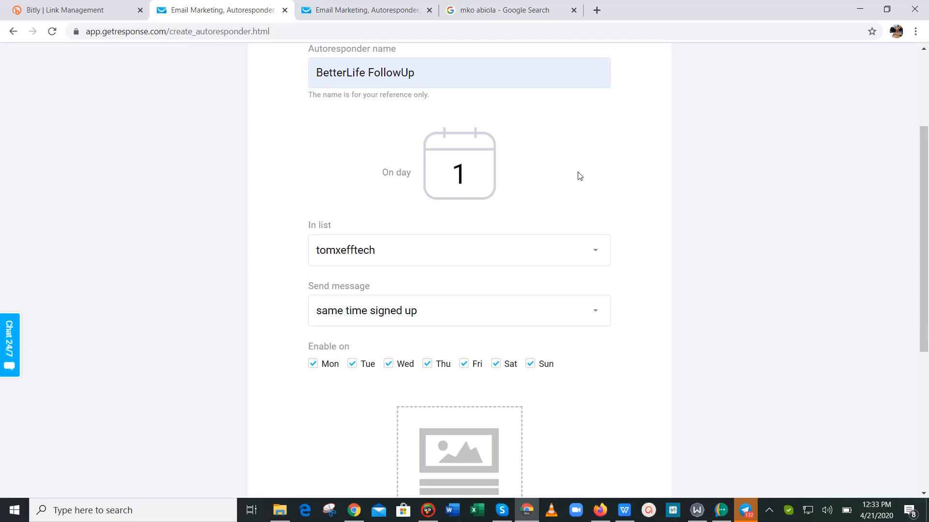
left_click(481, 176)
key("BackSpace")
type("0")
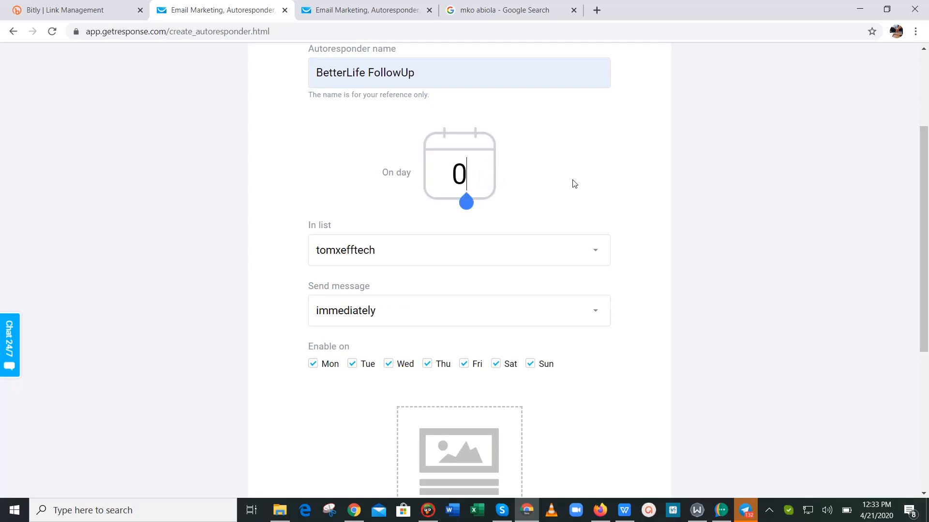
key("BackSpace")
type("1")
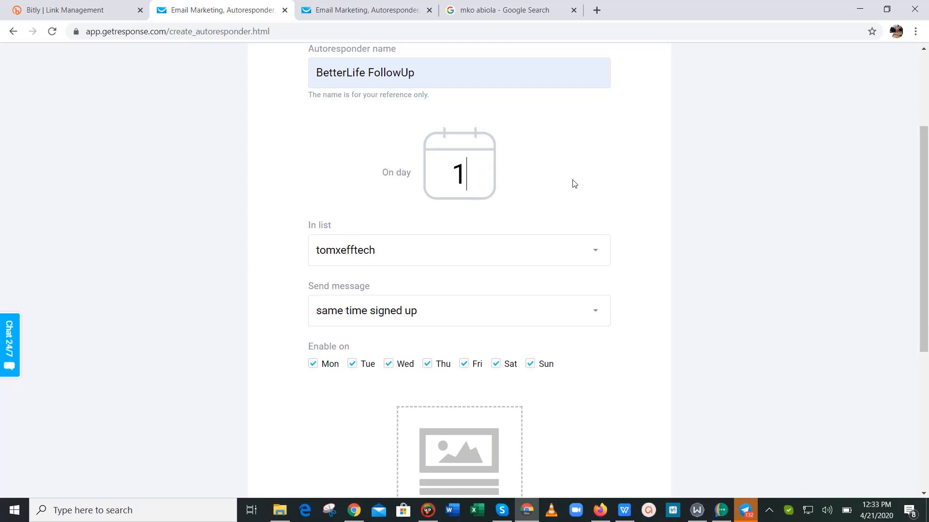
key("BackSpace")
type("0")
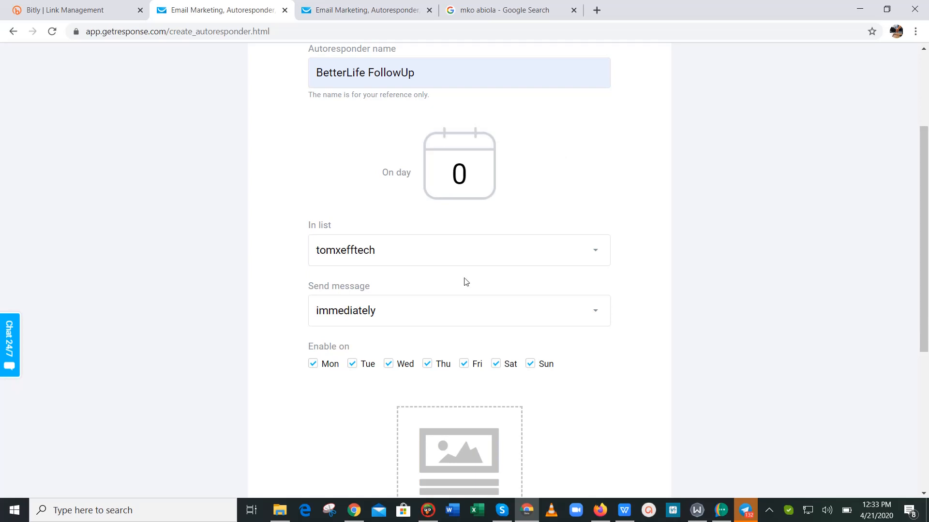
Assign the autoresponder to the better24 contact list.
left_click(441, 262)
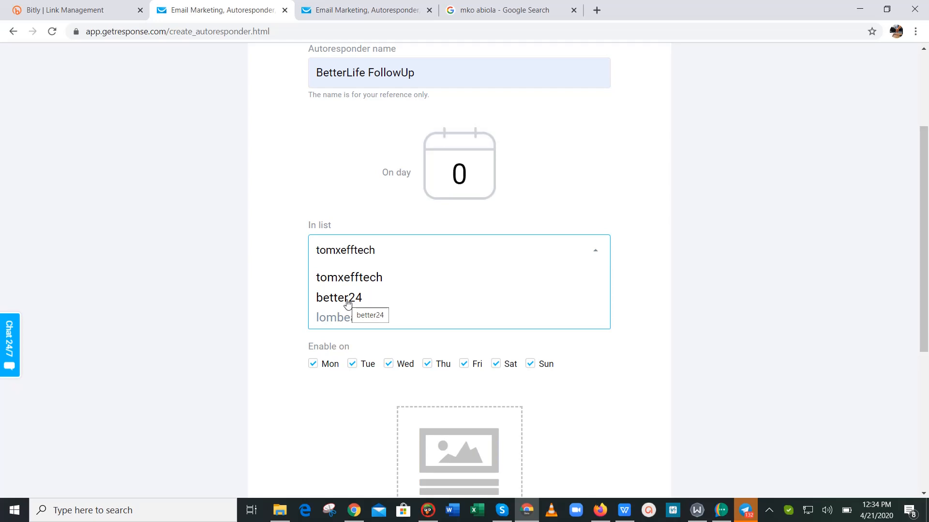
left_click(347, 304)
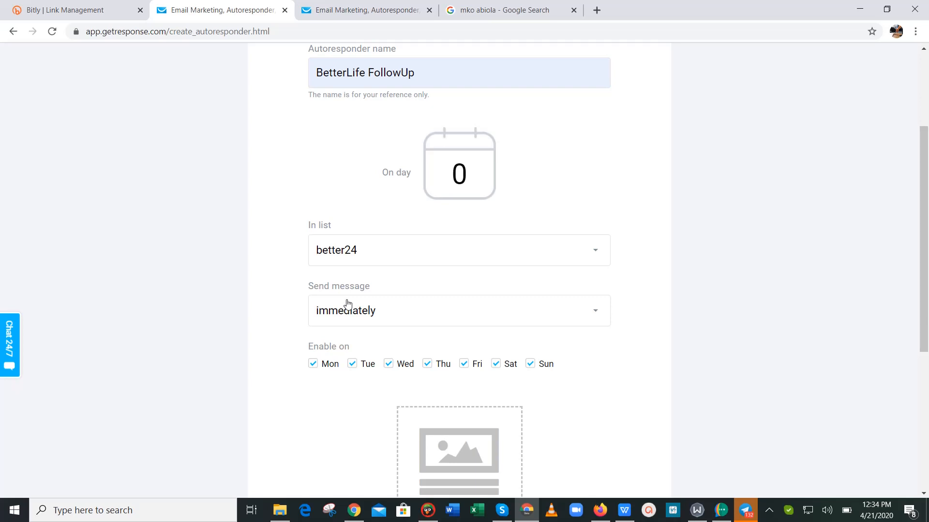
left_click(386, 249)
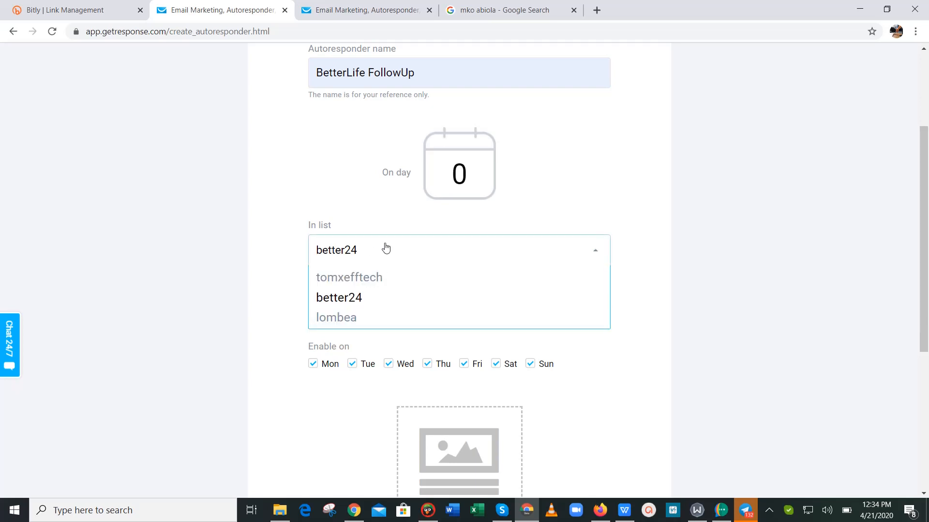
left_click(358, 299)
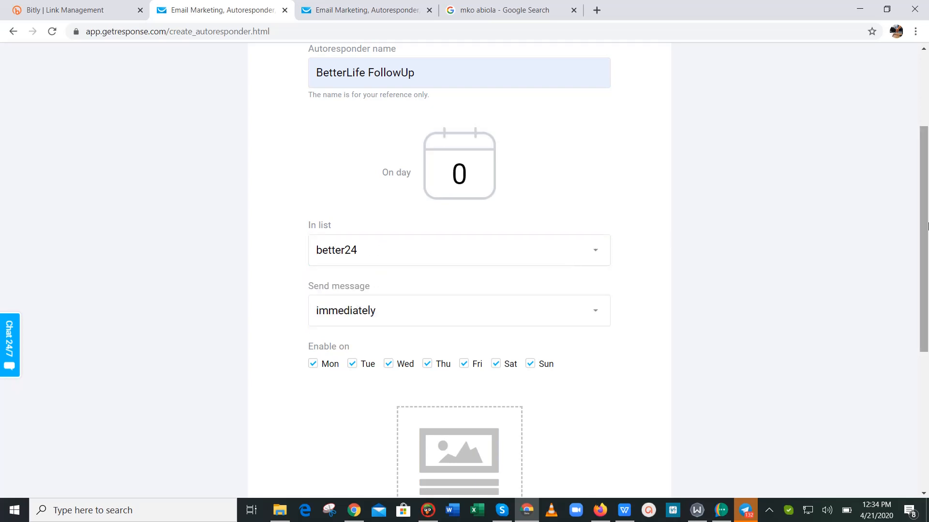
Try sending the message with a delay and look through the available hour values.
left_click_drag(928, 223, 927, 268)
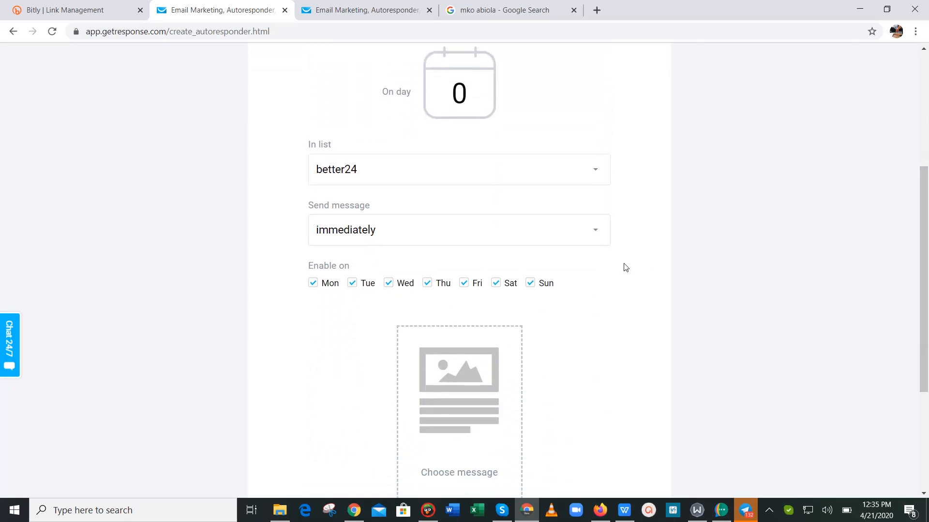
left_click(402, 242)
left_click(318, 234)
left_click(351, 235)
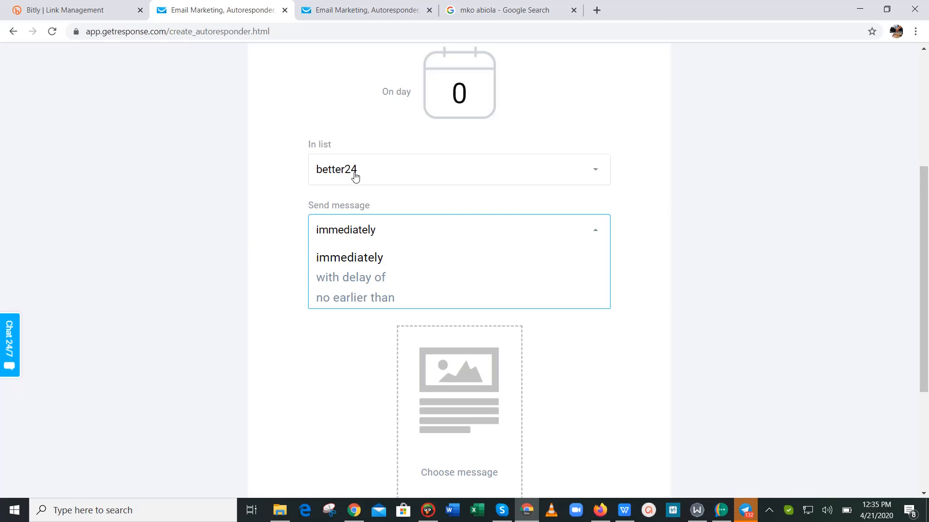
left_click(353, 278)
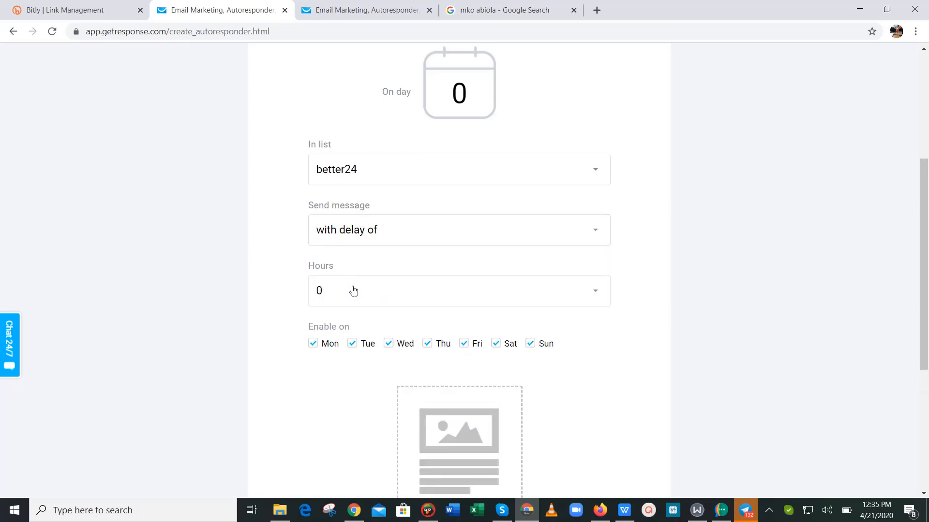
left_click(341, 289)
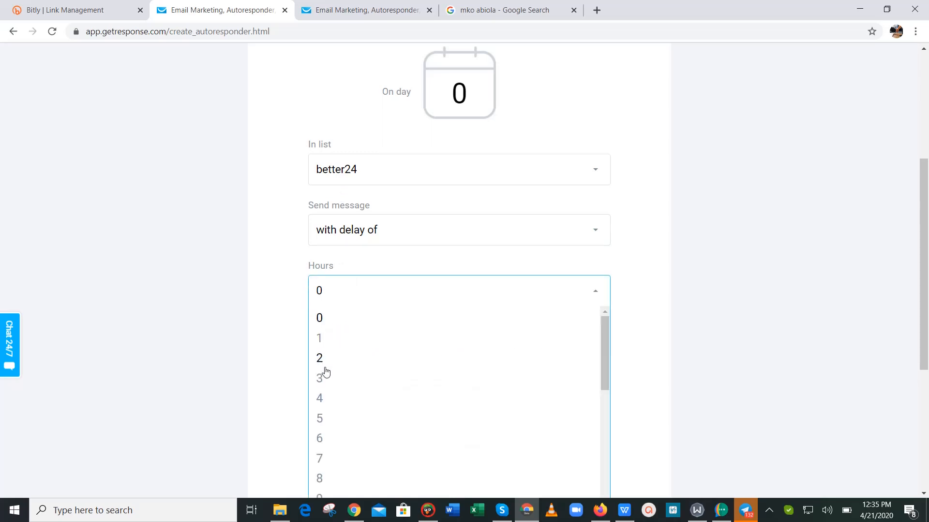
left_click(601, 472)
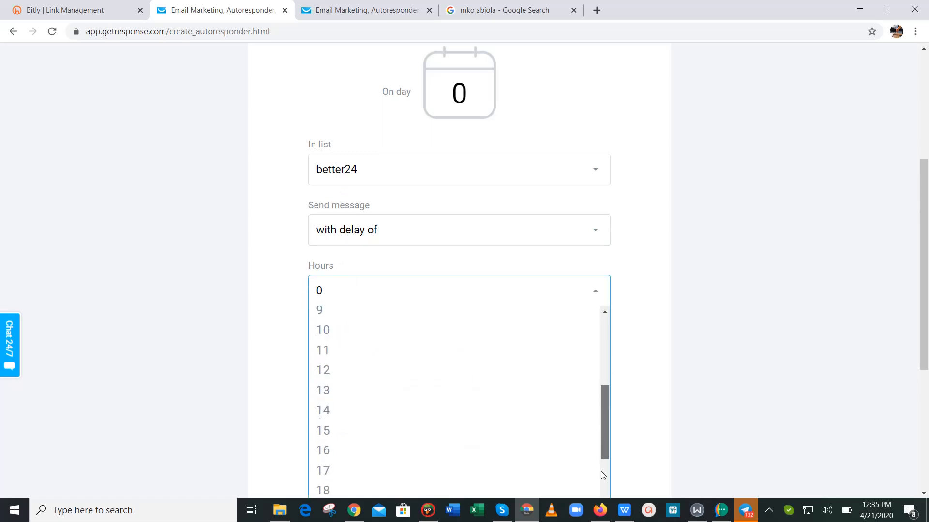
left_click(601, 475)
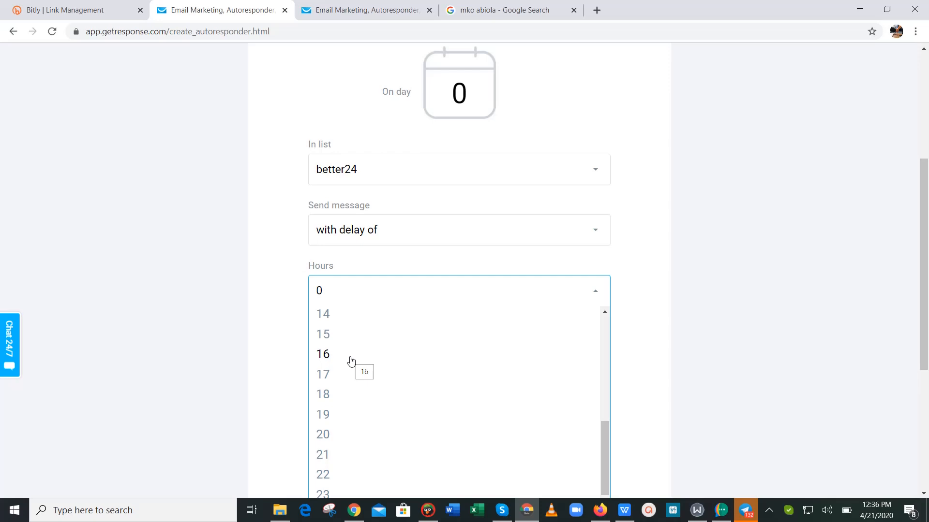
Try sending no earlier than 3:00 am with Time Travel switched on and off, and set sending back to immediately.
left_click(408, 246)
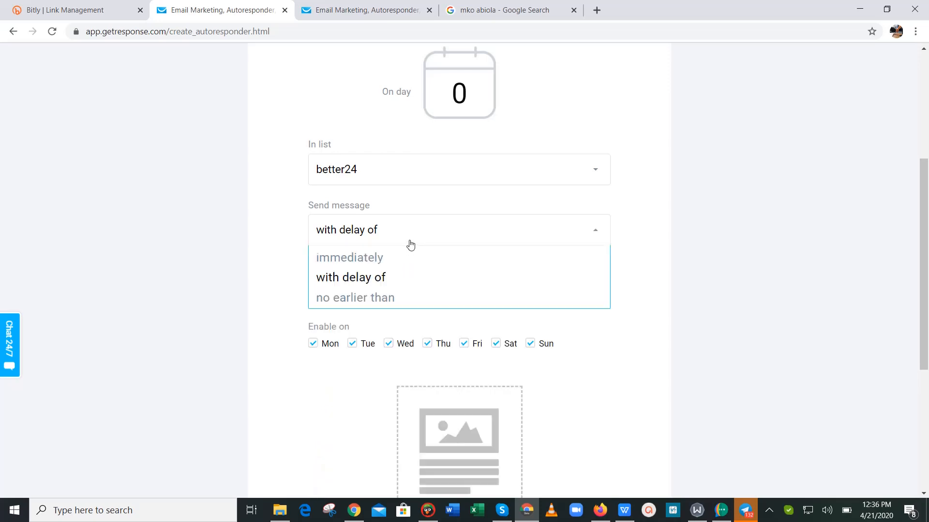
left_click(390, 300)
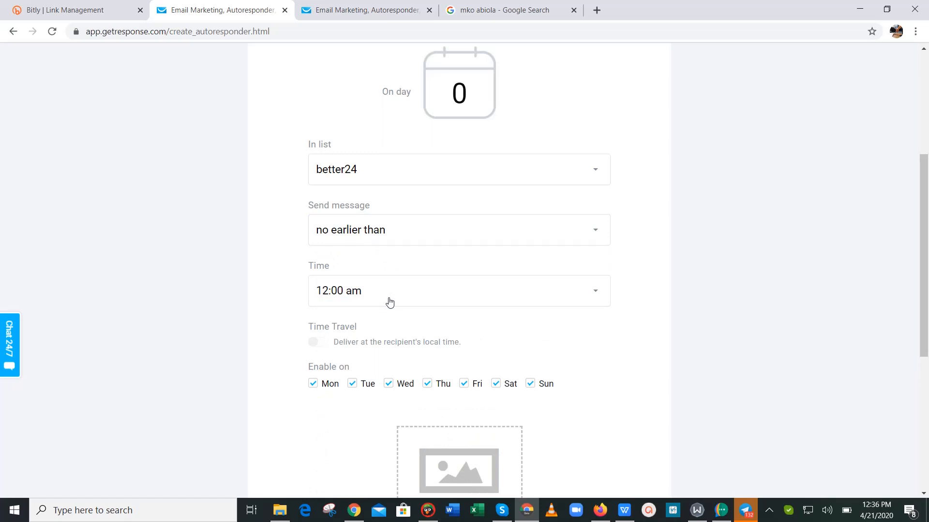
left_click(390, 301)
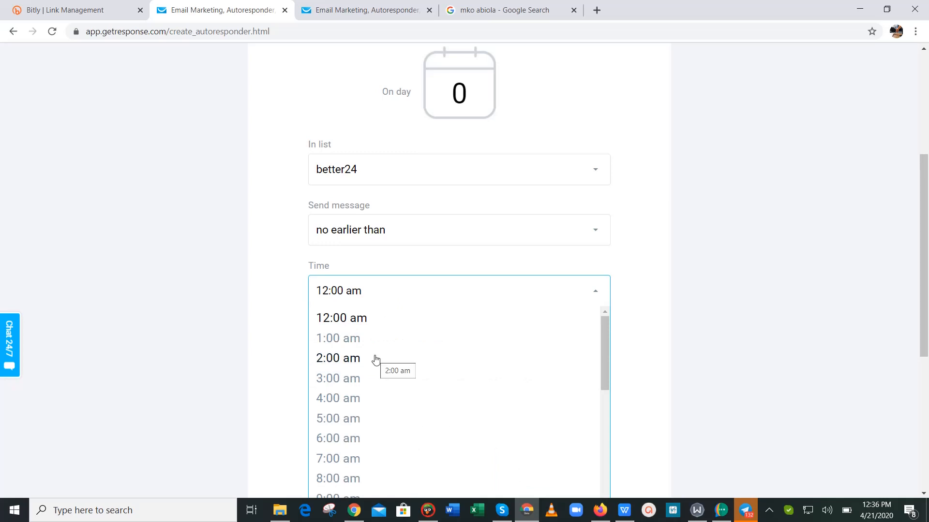
left_click(374, 384)
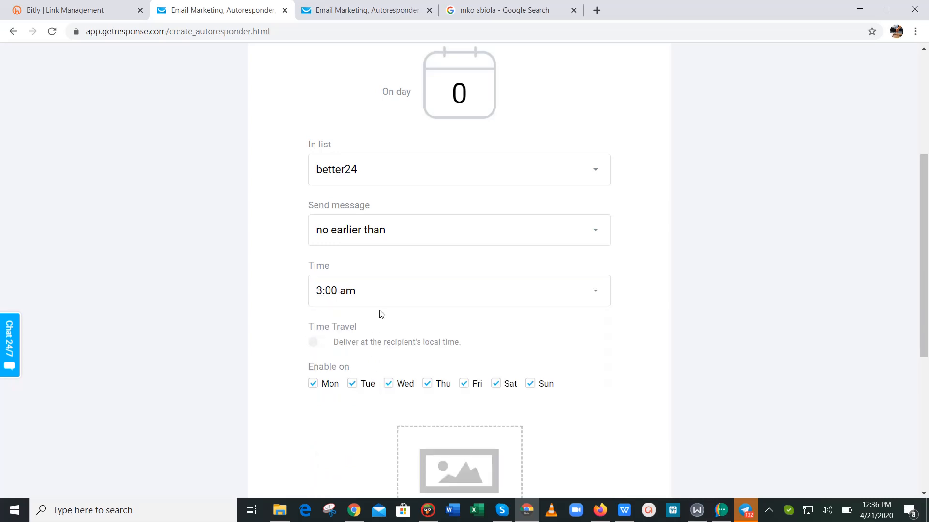
left_click(313, 346)
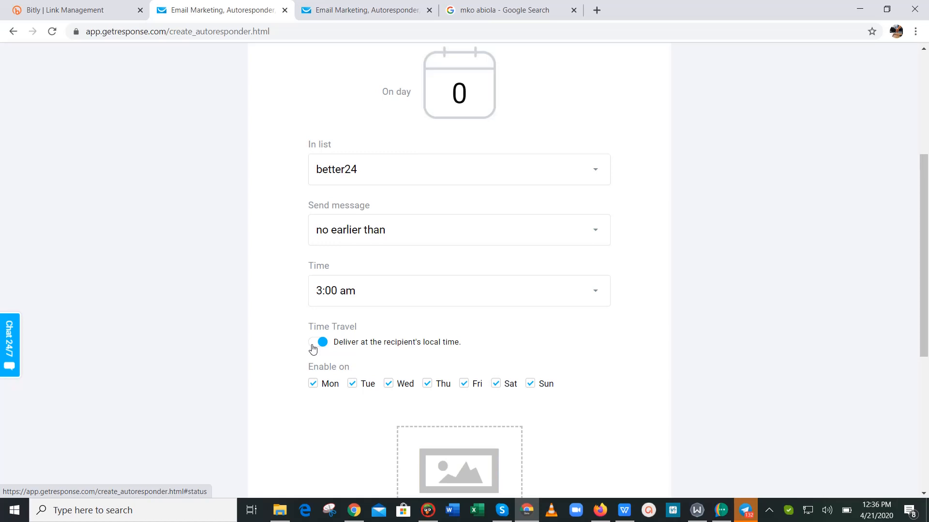
left_click(315, 345)
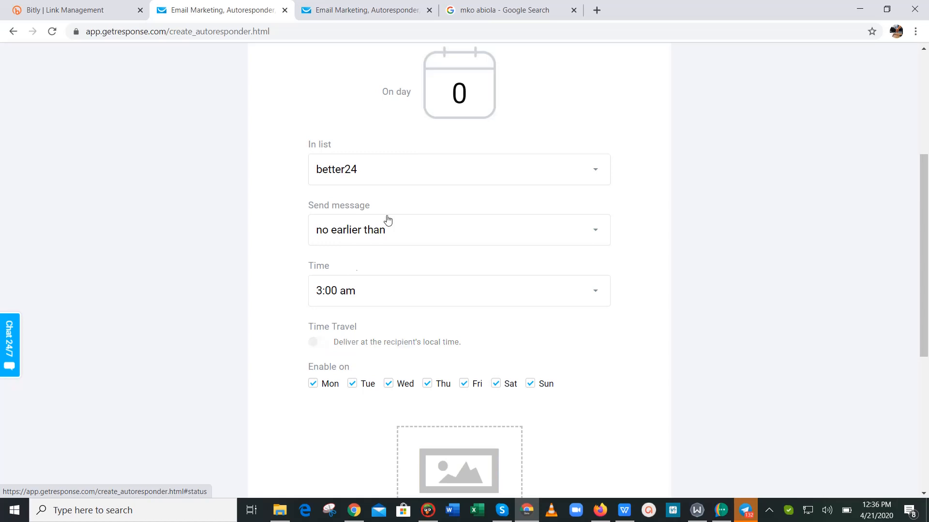
left_click(392, 228)
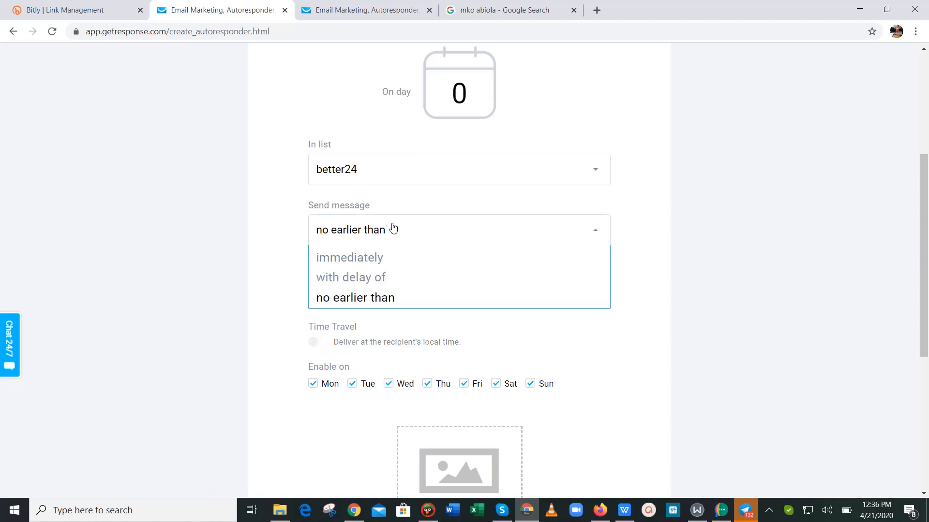
left_click(379, 261)
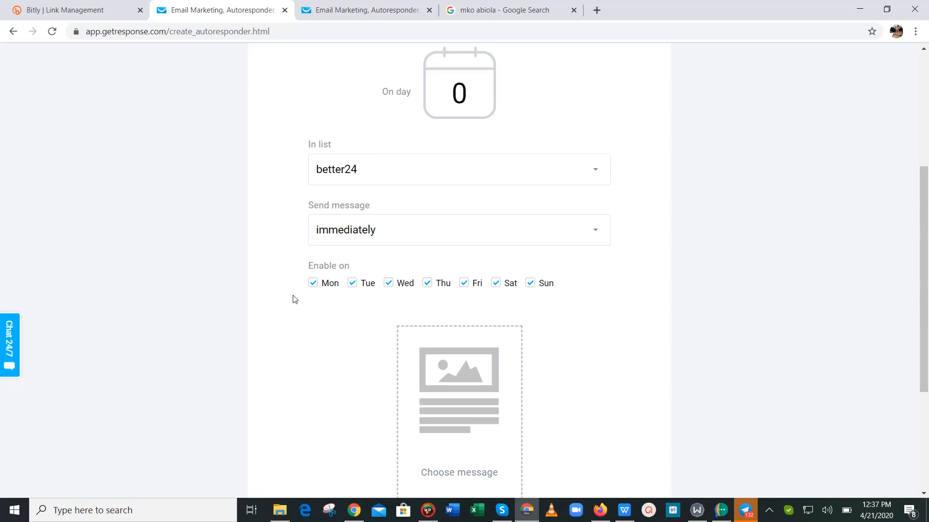
Exclude Wednesday and Thursday from the days on which the autoresponder is enabled.
left_click(401, 288)
left_click(428, 285)
left_click(393, 287)
left_click(389, 284)
left_click(395, 289)
left_click_drag(416, 286, 391, 285)
left_click(391, 285)
left_click(424, 289)
left_click_drag(926, 218, 925, 279)
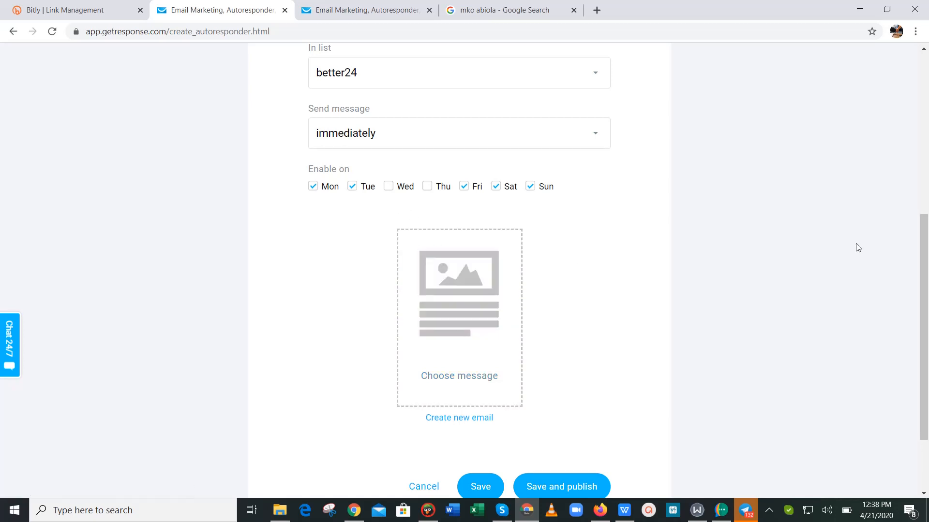
left_click_drag(925, 242, 925, 198)
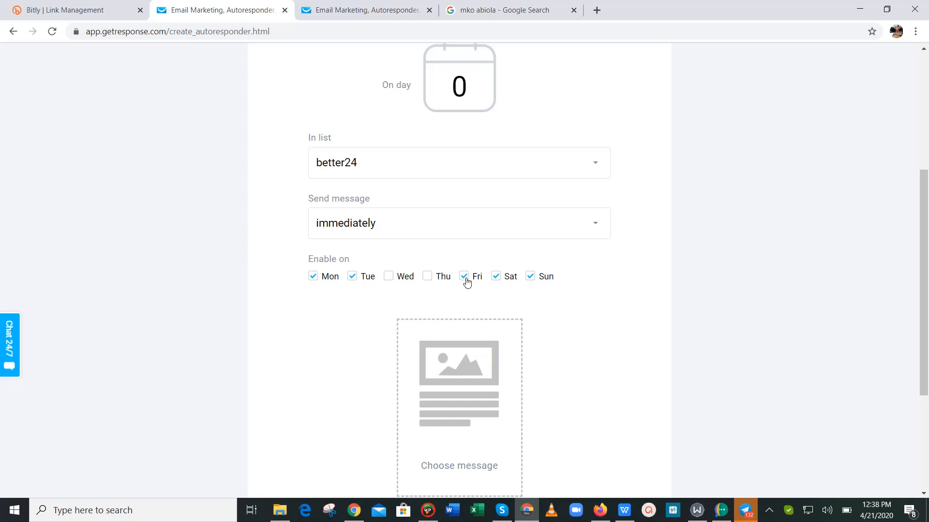
left_click(387, 280)
left_click(430, 282)
left_click(390, 280)
left_click(470, 87)
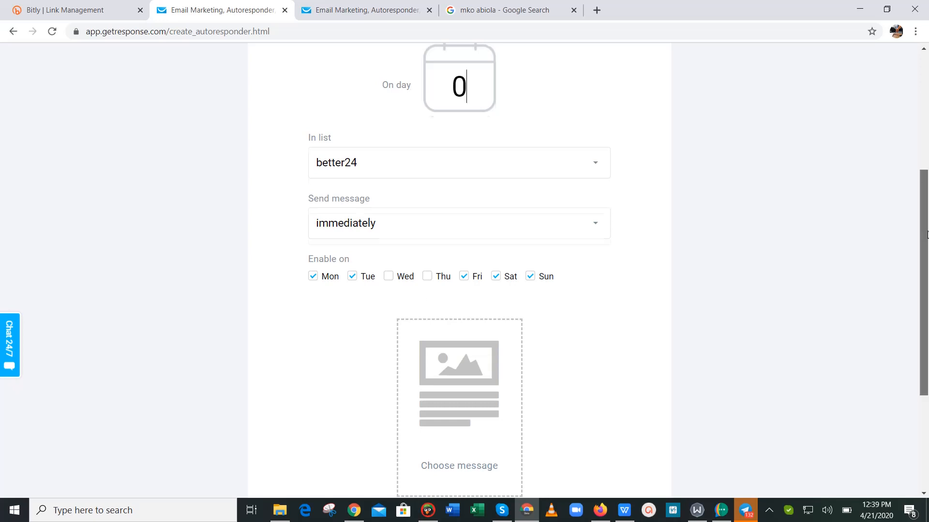
Start creating a new email for the BetterLife FollowUp autoresponder.
left_click_drag(918, 252, 927, 274)
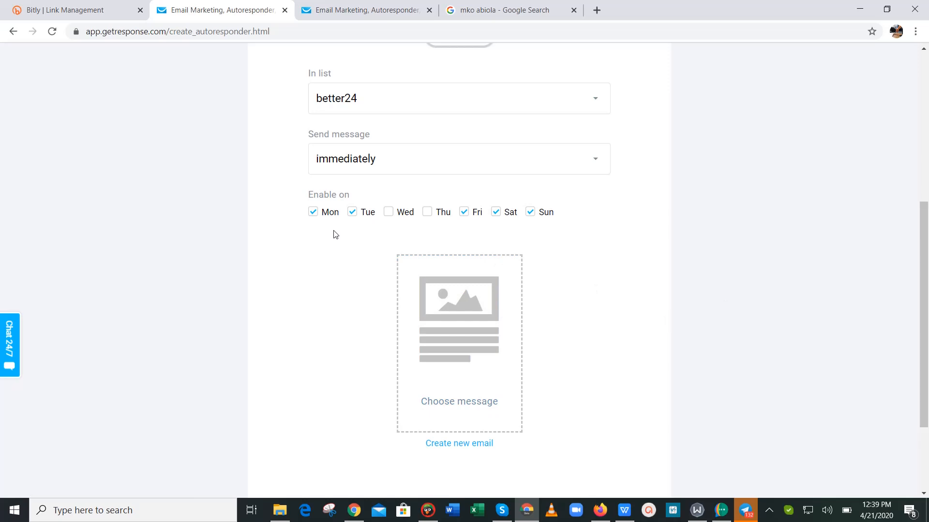
left_click_drag(926, 300, 927, 269)
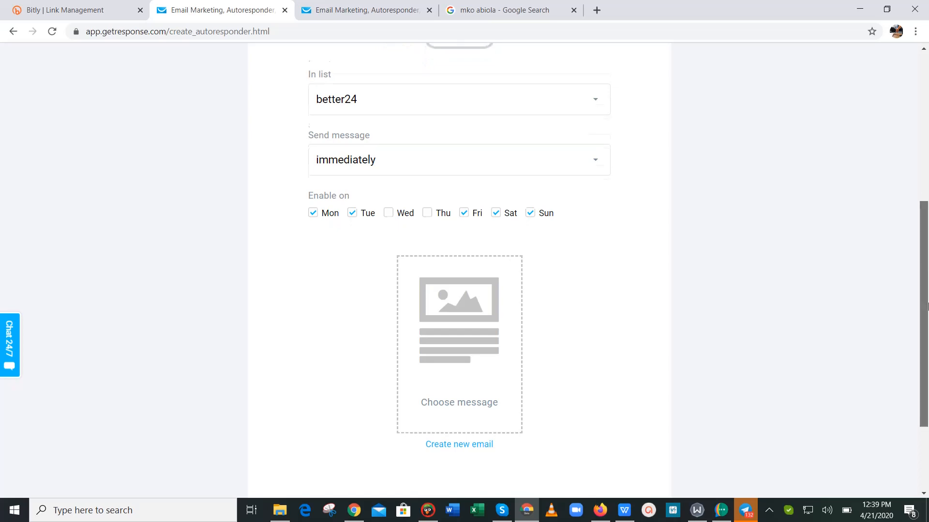
left_click_drag(927, 270, 927, 333)
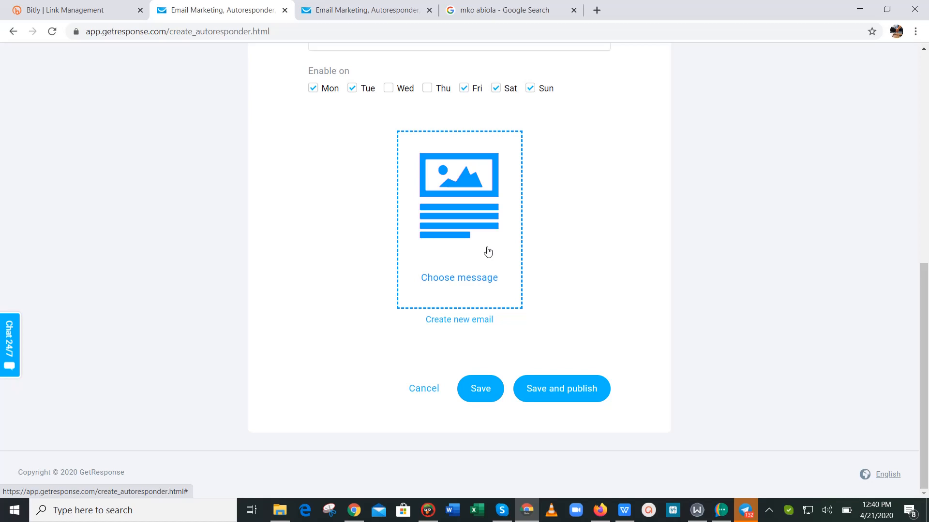
left_click(487, 324)
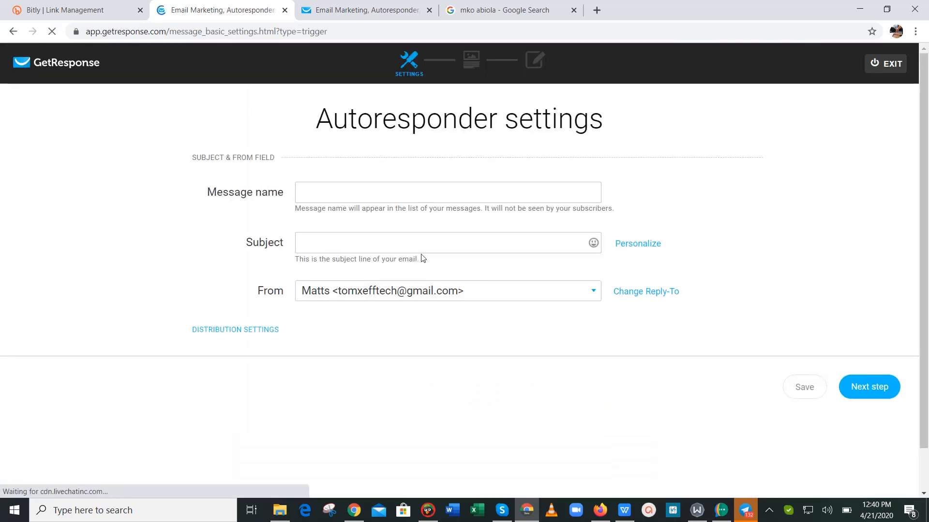
Name the message BetterLife Auto 1 in the autoresponder settings.
left_click(384, 196)
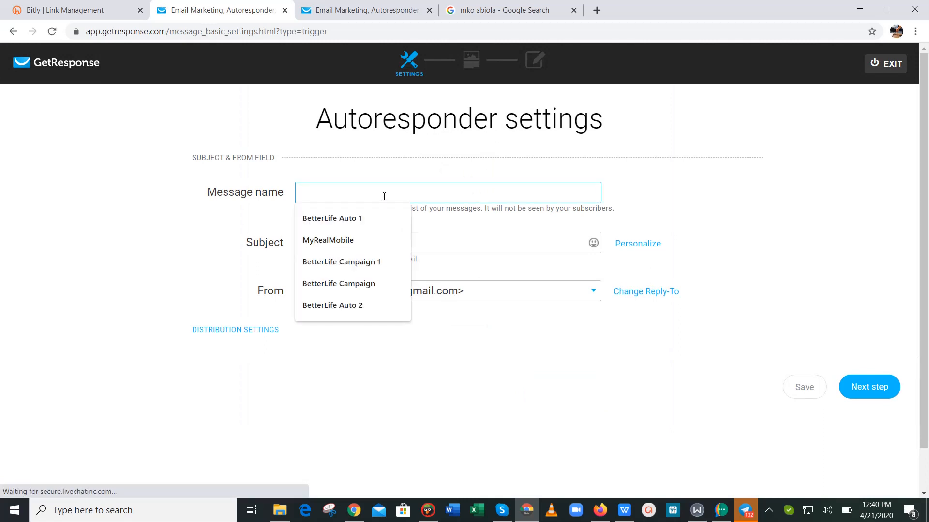
left_click(364, 212)
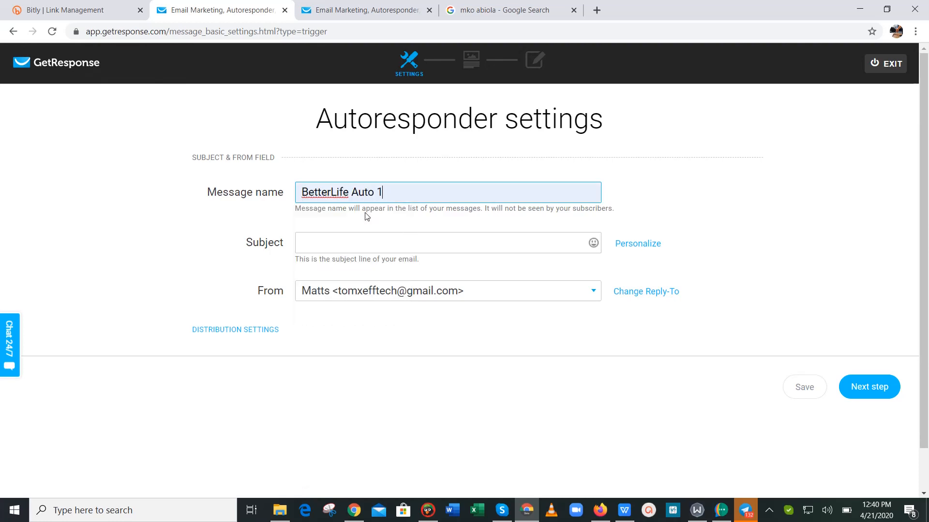
key("BackSpace")
key("BackSpace")
key("BackSpace")
key("BackSpace")
key("BackSpace")
key("BackSpace")
key("BackSpace")
key("BackSpace")
key("BackSpace")
key("BackSpace")
key("BackSpace")
key("BackSpace")
key("BackSpace")
key("BackSpace")
key("BackSpace")
key("BackSpace")
key("BackSpace")
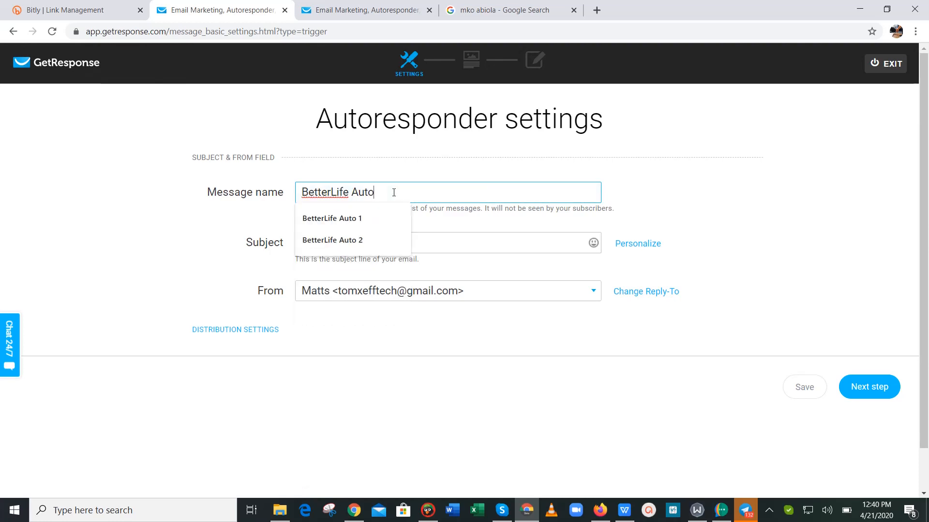
type("Better")
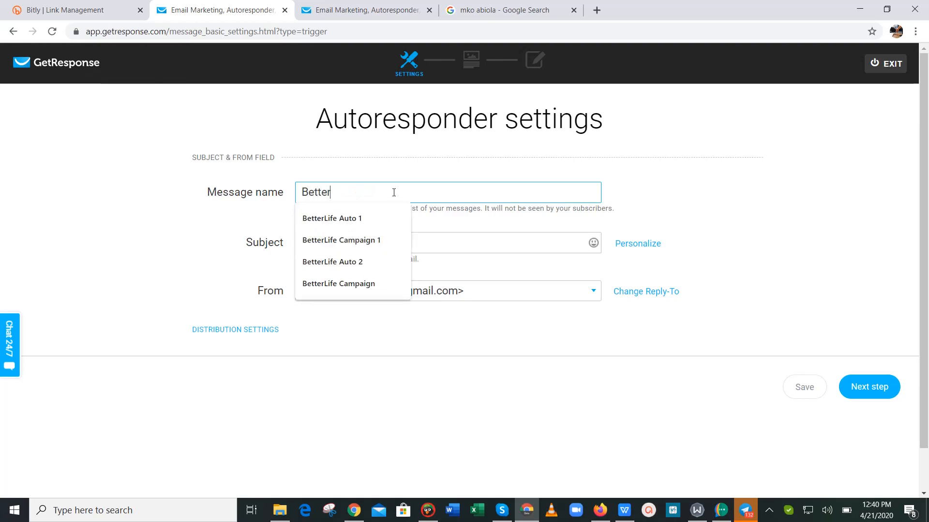
type("Life")
type("A")
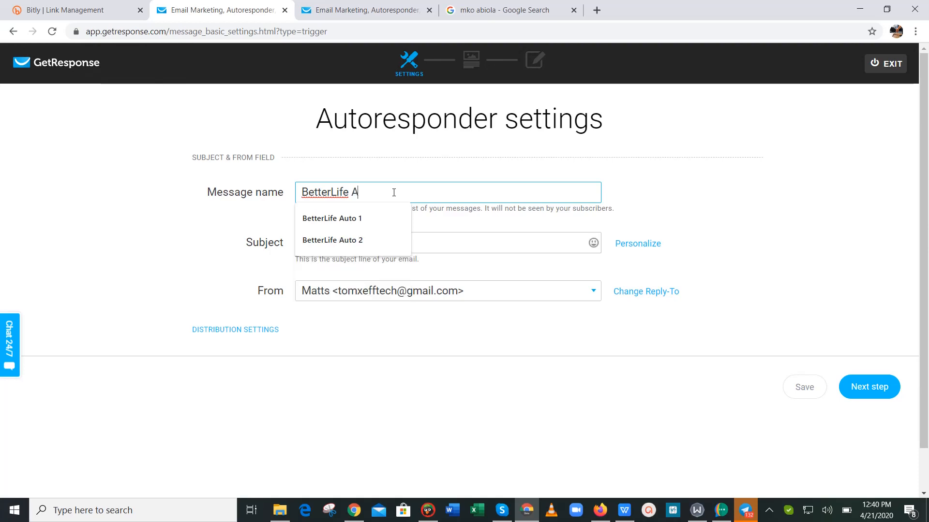
type("uto 1")
Switch to WPS Office and copy the first subject line, "Experience quality products that suit your demands", from BETTERLIFE24 CONTENT.docx.
left_click(347, 240)
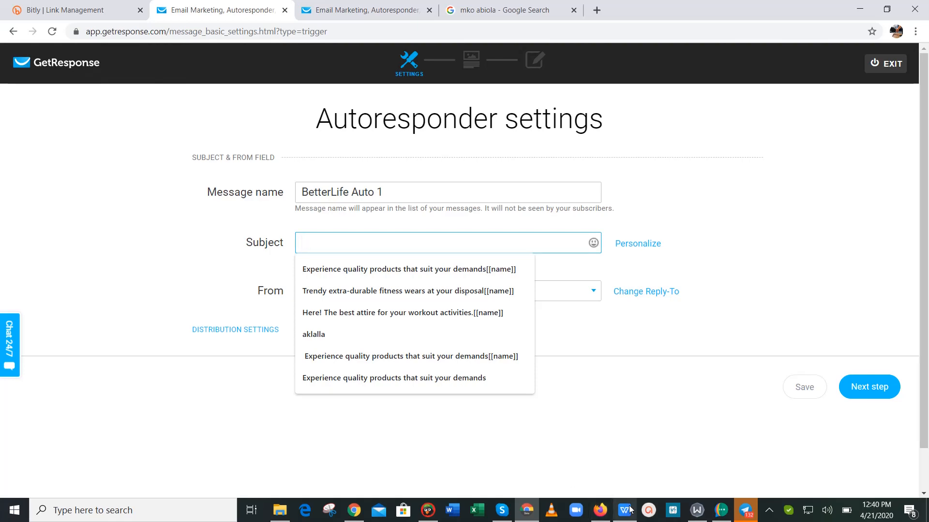
mouse_move(630, 510)
left_click(656, 472)
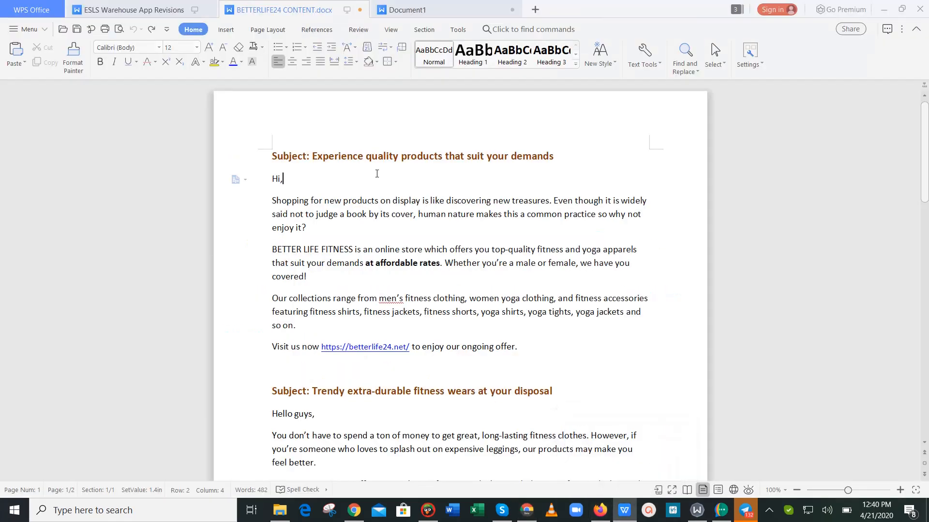
left_click(311, 156)
left_click(315, 157)
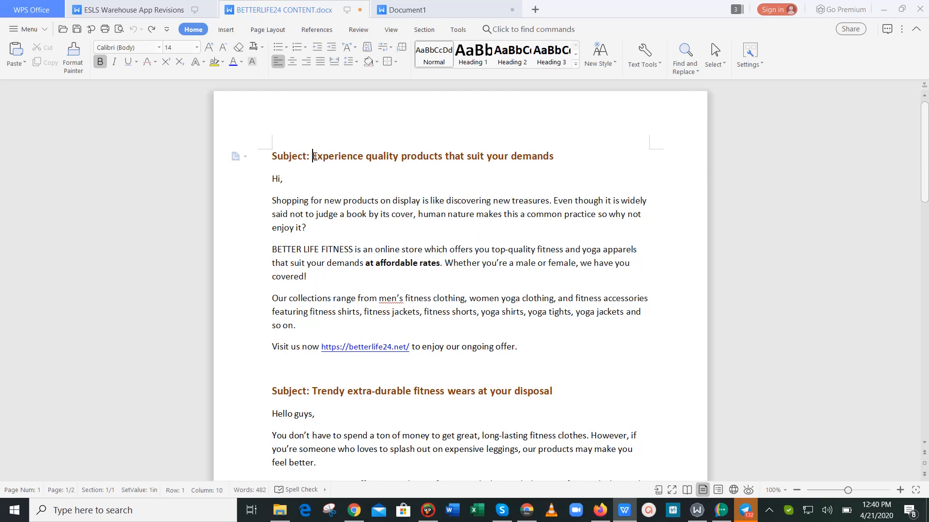
left_click_drag(314, 156, 449, 157)
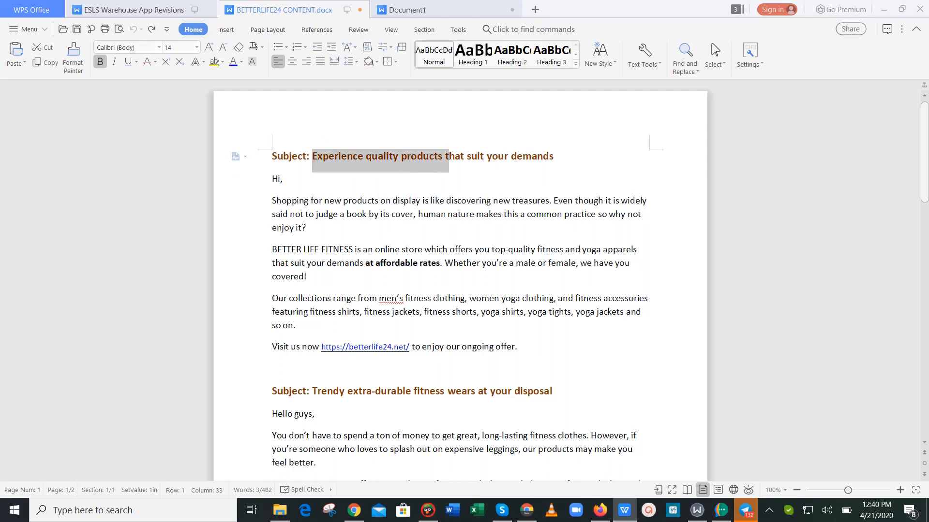
double_click(456, 157)
left_click_drag(311, 153, 571, 166)
key("ctrl+c")
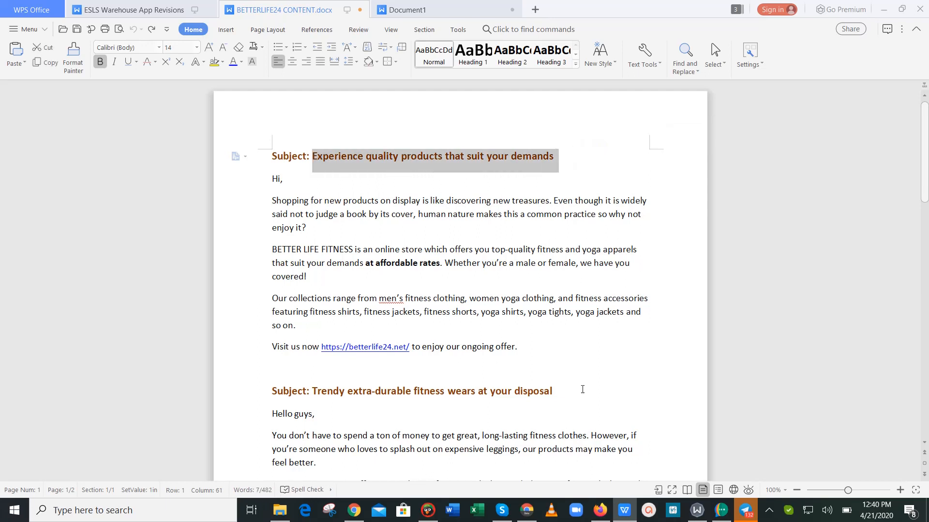
Return to GetResponse, paste the copied line as the email subject, and append the [[name]] personalization.
left_click(528, 514)
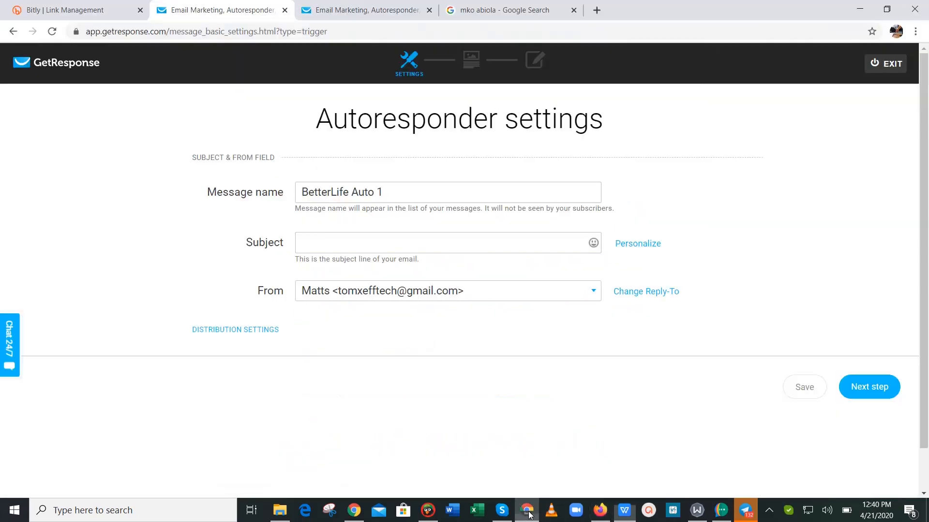
key("ctrl+v")
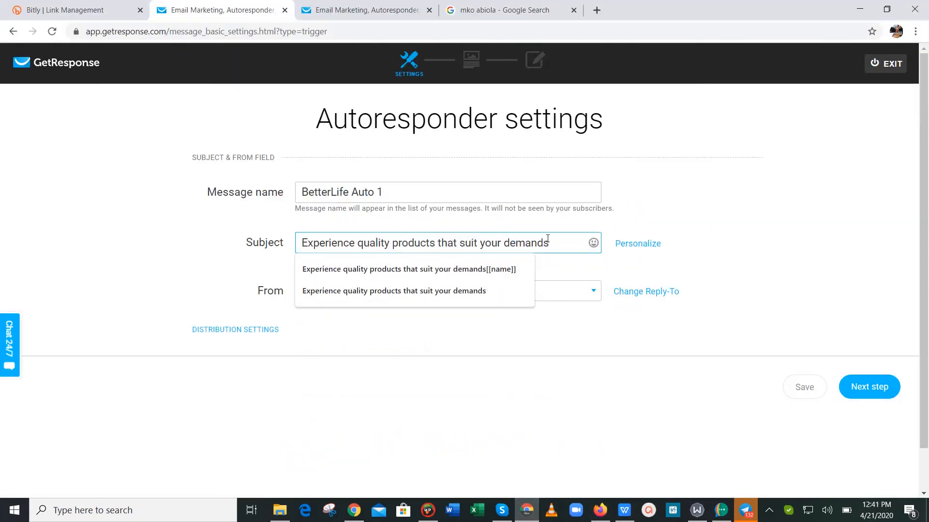
left_click(729, 206)
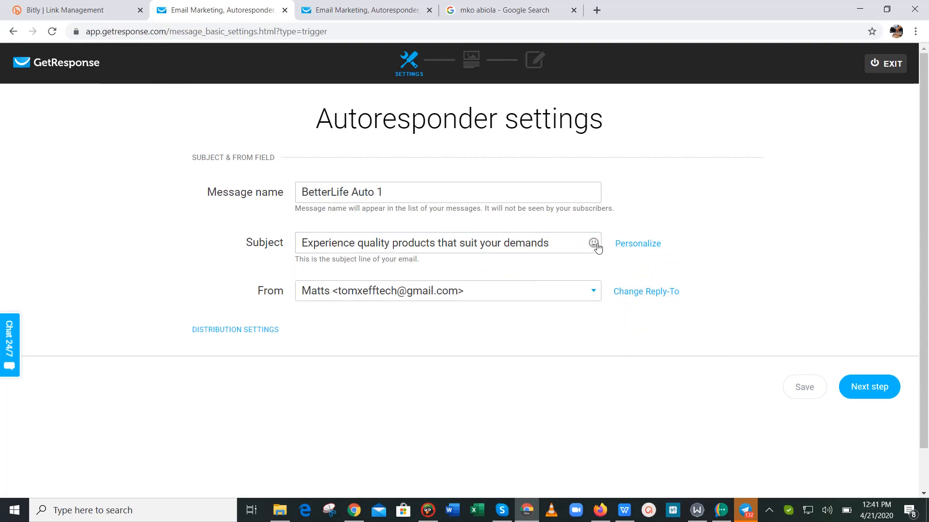
left_click(629, 248)
left_click(653, 299)
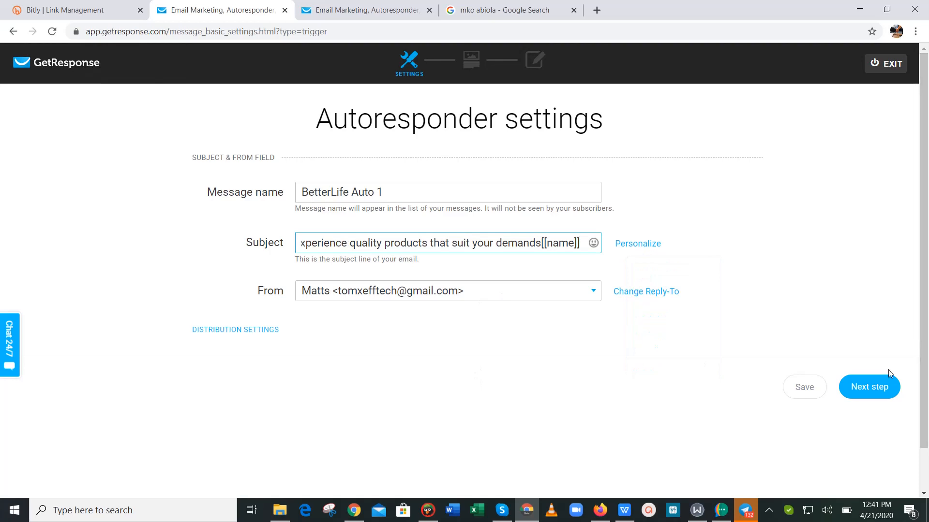
Proceed to the template stage of the autoresponder and browse the predesigned template gallery.
left_click(880, 387)
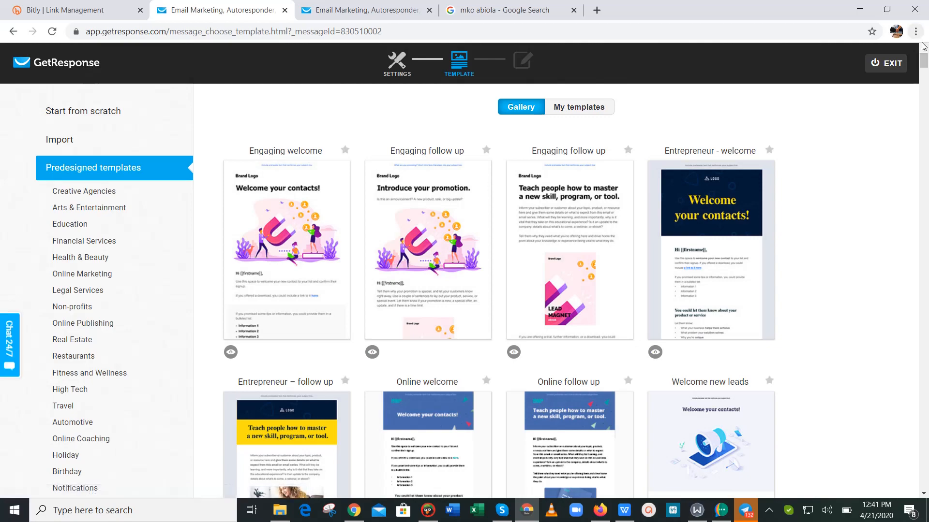
left_click_drag(924, 59, 925, 71)
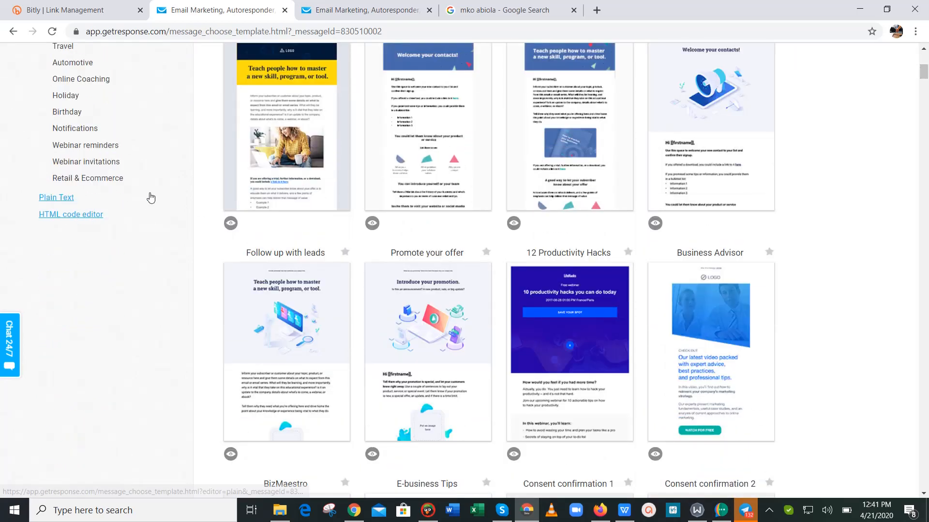
left_click_drag(924, 71, 925, 57)
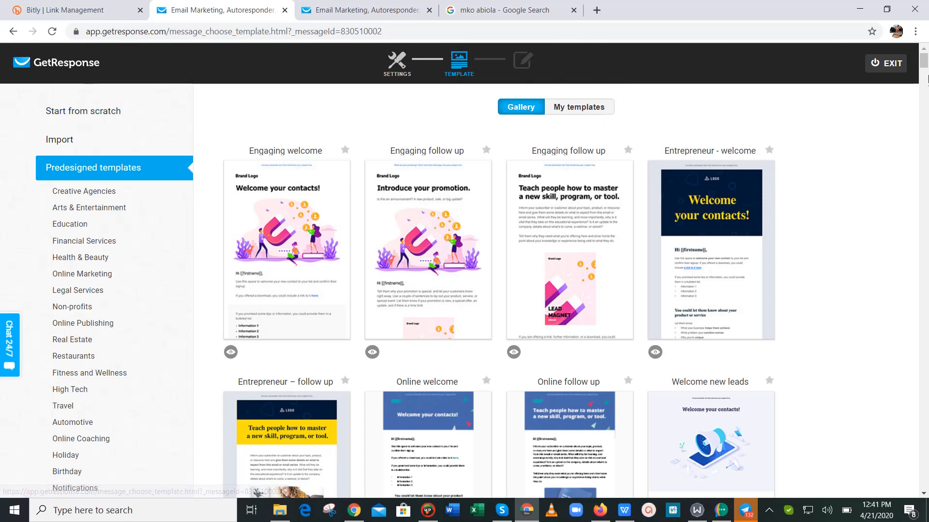
left_click_drag(924, 62, 924, 73)
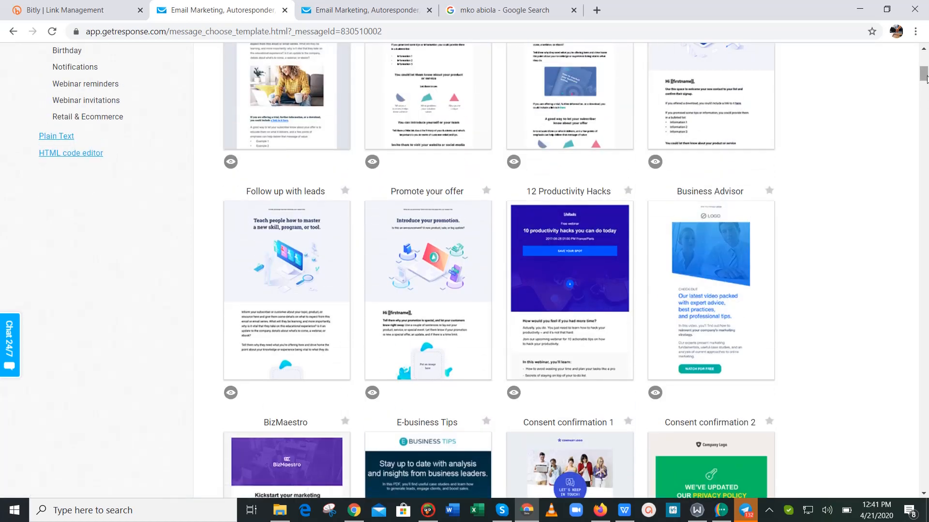
left_click_drag(926, 78, 926, 65)
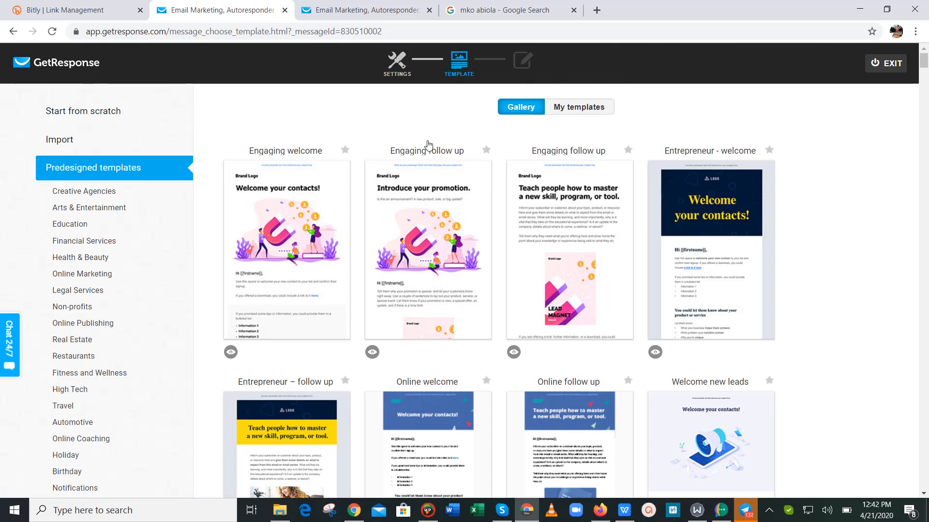
Review the start-from-scratch layouts and use the 1 column-1 template for the message.
left_click(61, 121)
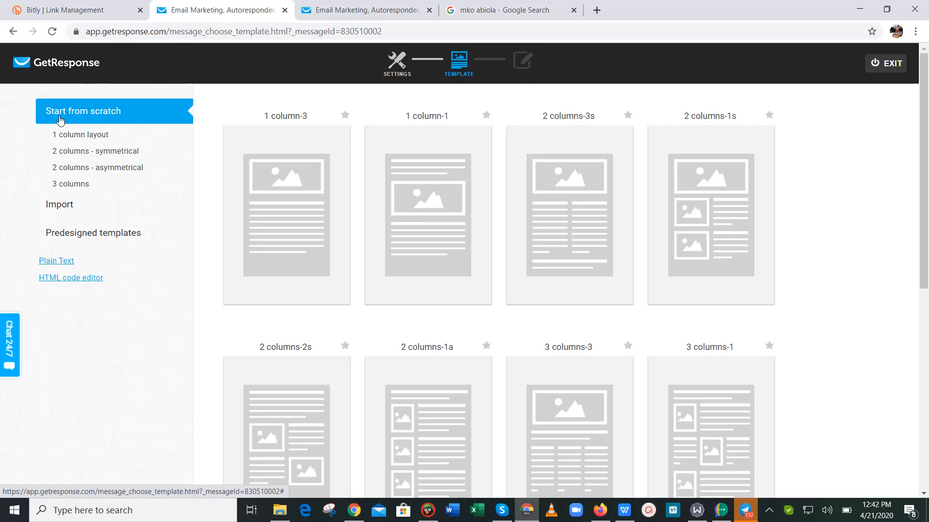
mouse_move(764, 257)
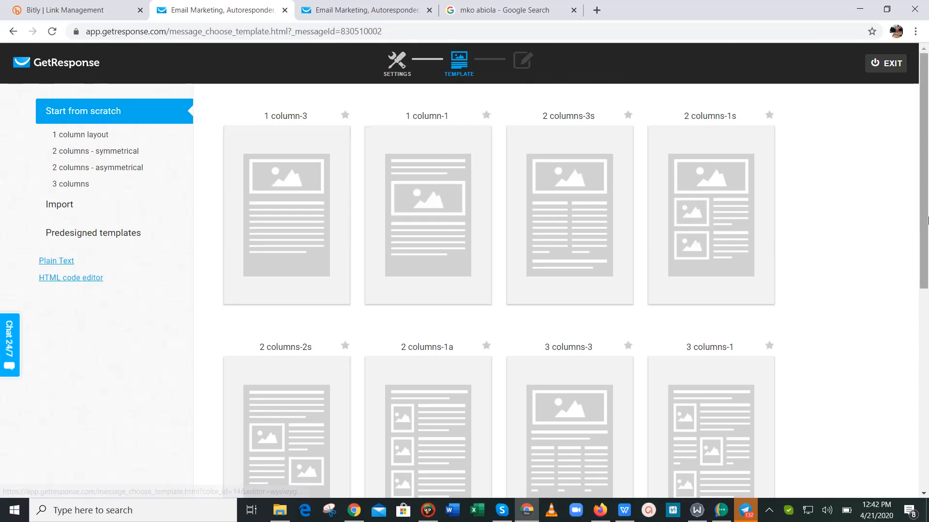
mouse_move(924, 223)
left_mouse_down()
mouse_move(927, 423)
mouse_move(927, 207)
left_mouse_up()
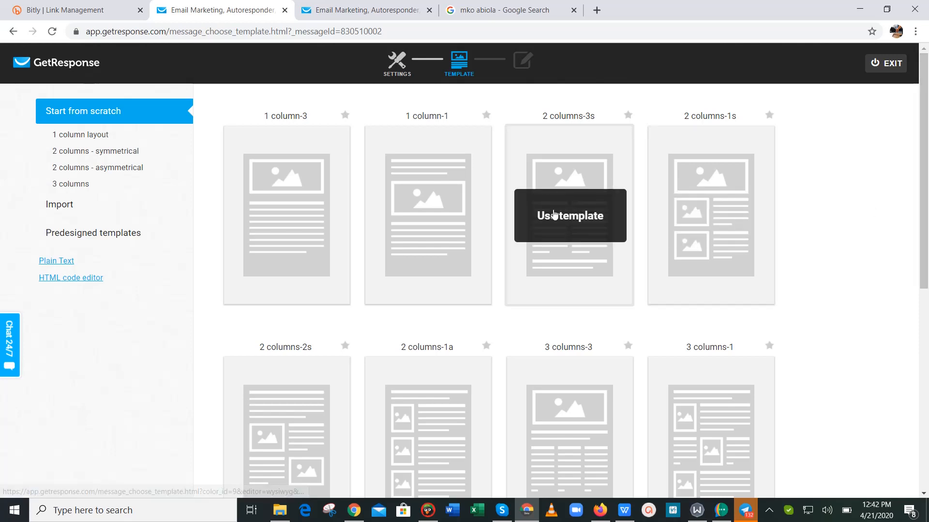
mouse_move(256, 195)
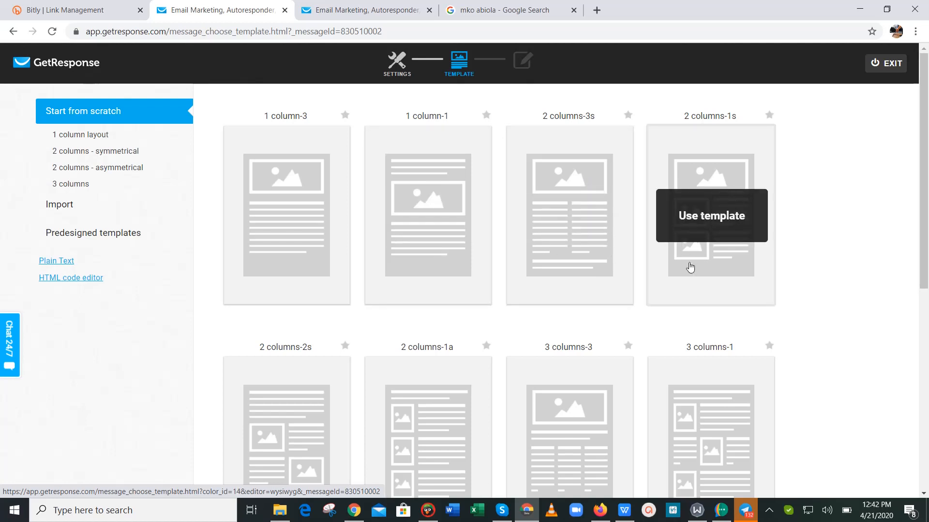
mouse_move(927, 250)
left_mouse_down()
mouse_move(927, 262)
mouse_move(927, 251)
left_mouse_up()
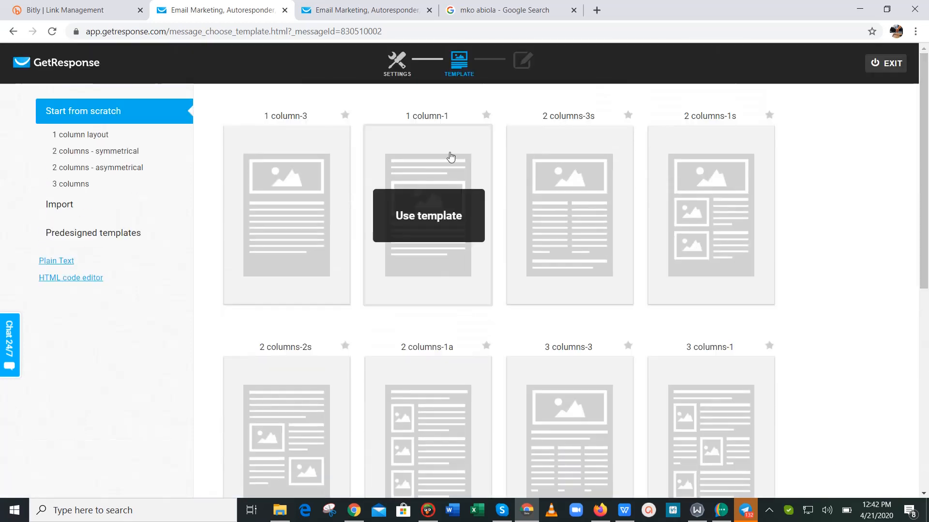
left_click(435, 201)
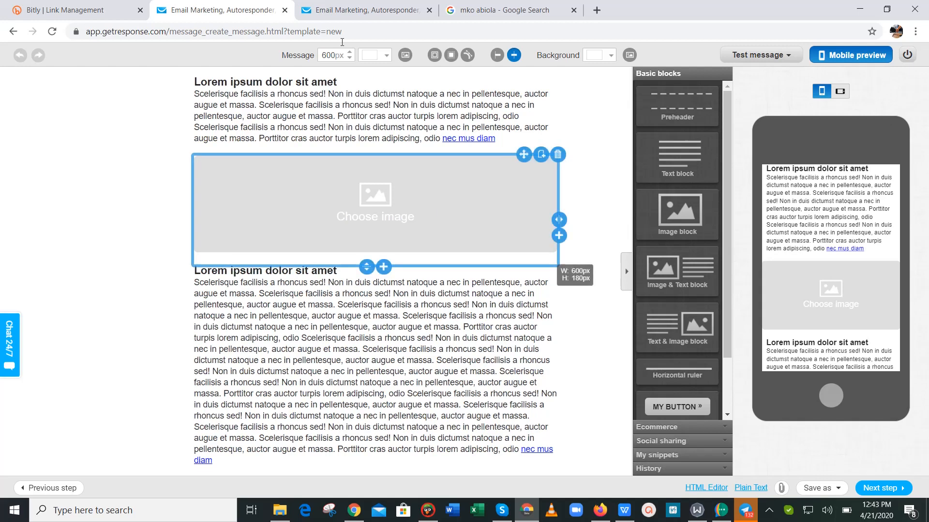
Add an image block above the first text block and fill it with the bt logo picture from the uploaded files.
left_click(317, 123)
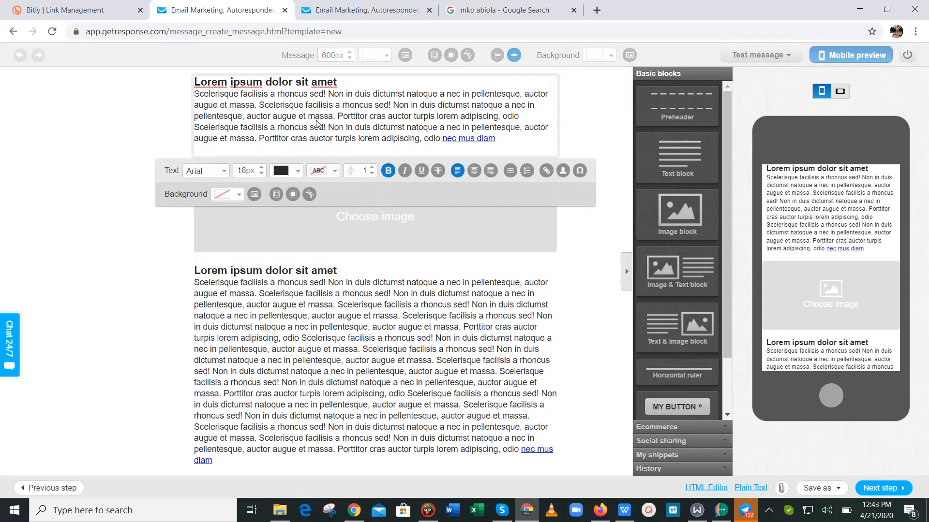
left_click(103, 117)
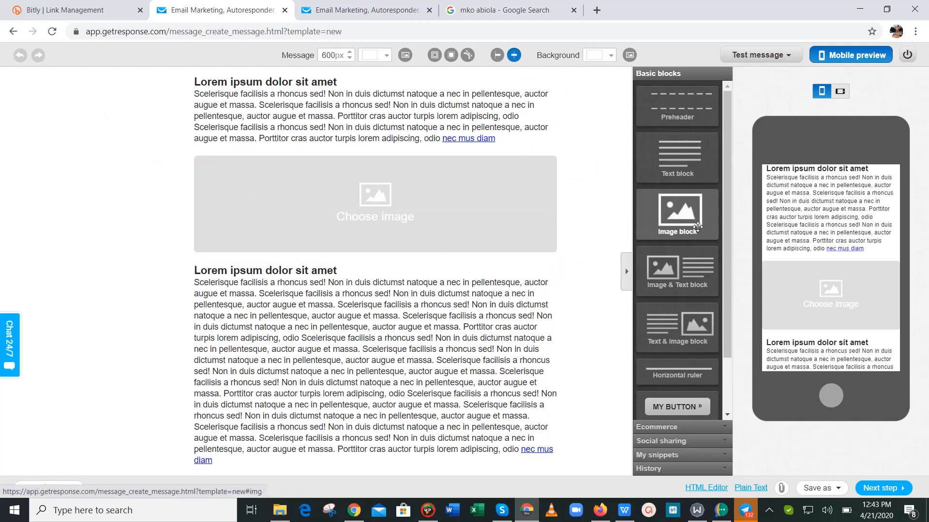
left_click_drag(697, 227, 373, 100)
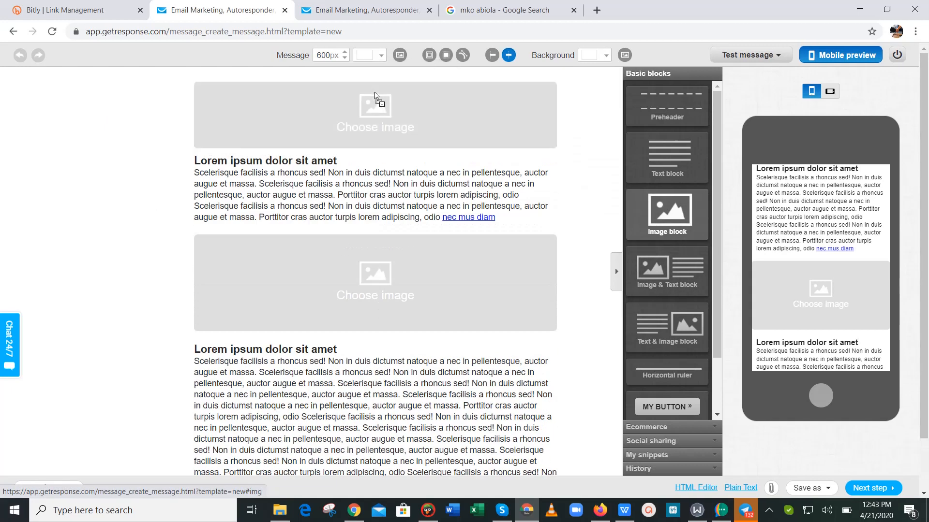
left_click(372, 121)
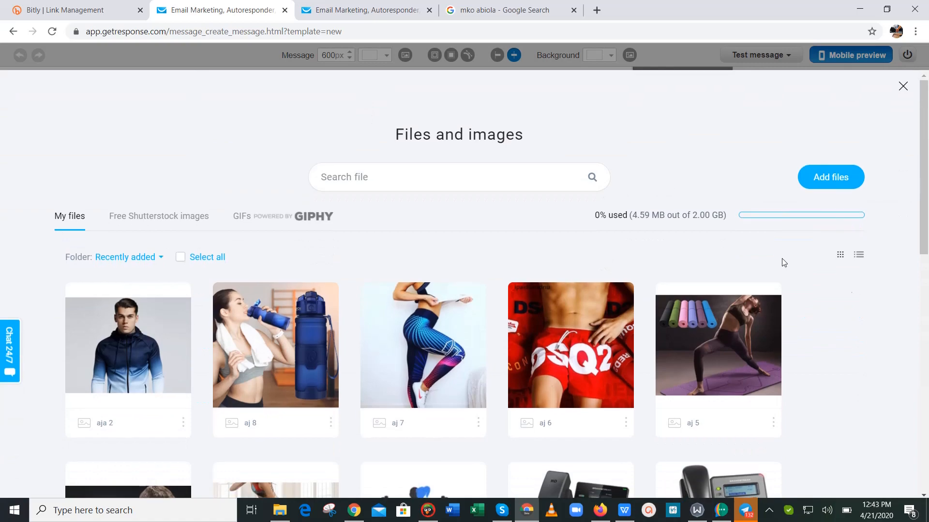
scroll(927, 241, "down", 6)
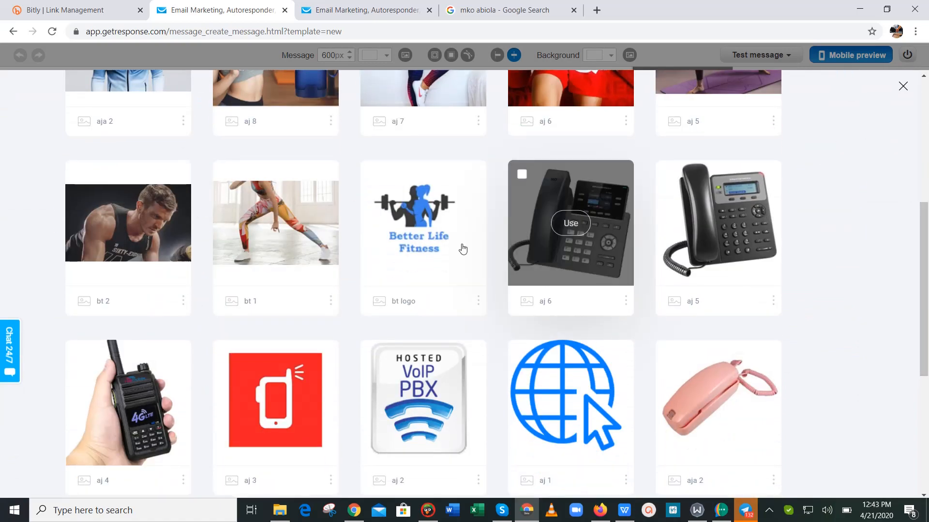
left_click(418, 236)
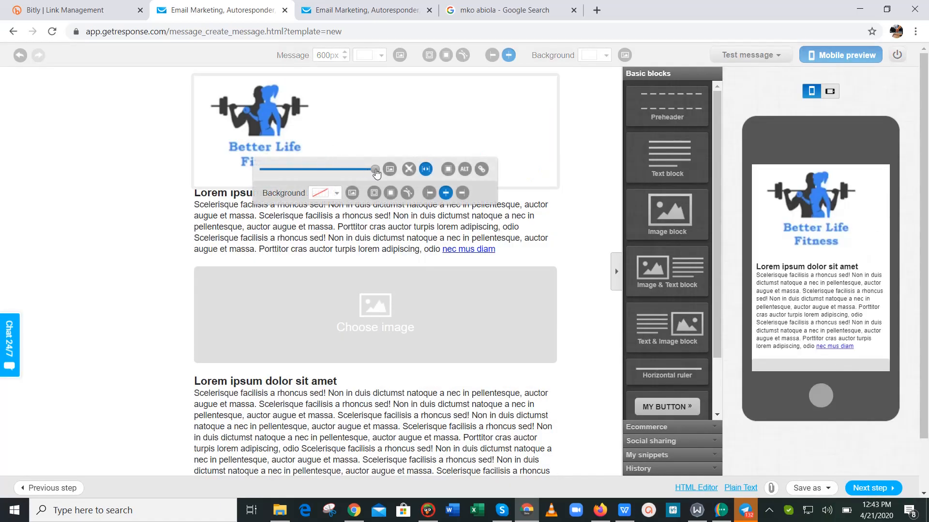
Scale down the logo and shrink its image block to about 107 px wide and 87 px high.
left_click_drag(375, 171, 317, 174)
left_click(280, 134)
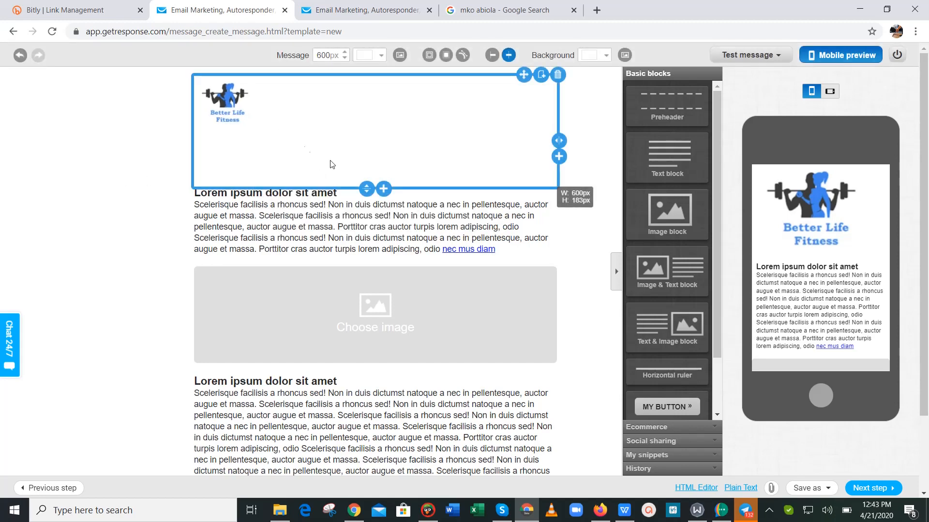
left_click_drag(365, 189, 365, 128)
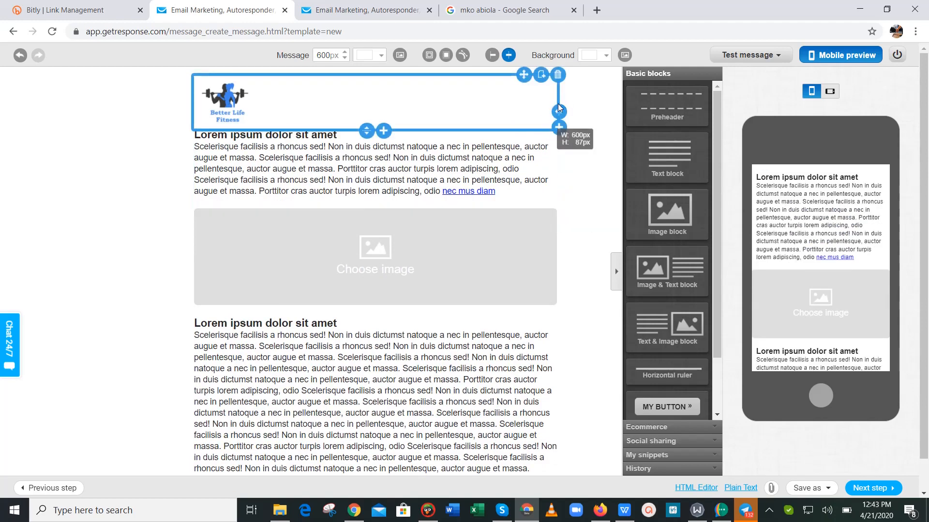
left_click_drag(559, 108, 258, 119)
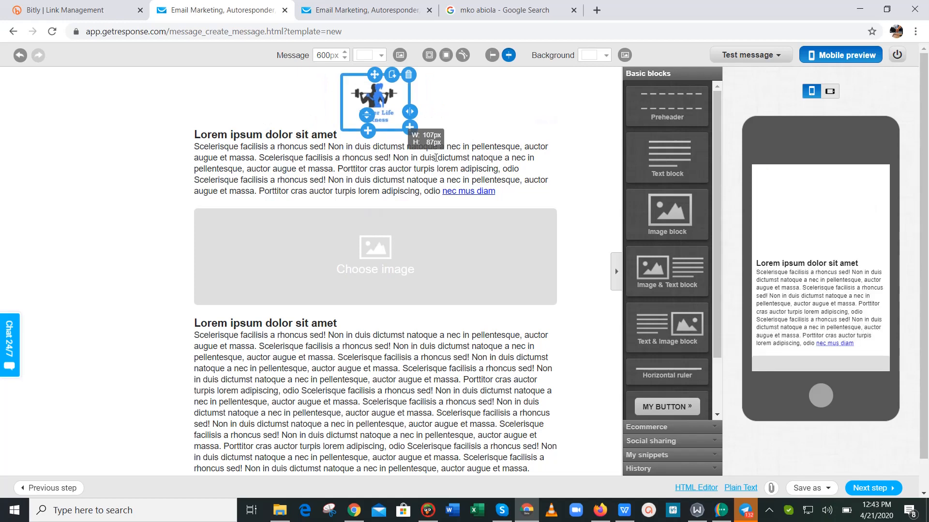
Replace all placeholder text in the block below the logo with "Top-branded Fitness Clothing And Accessories Made Just For You".
double_click(428, 181)
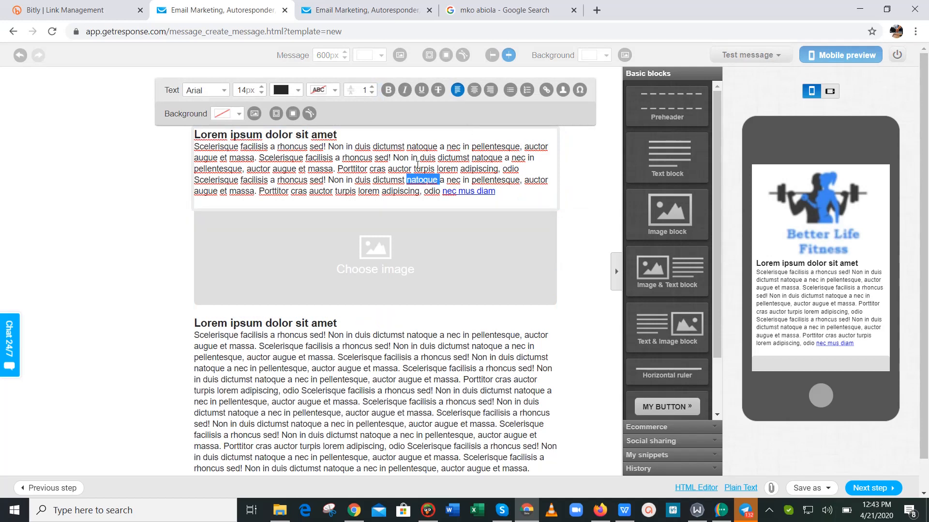
key("ctrl+a")
type("Top")
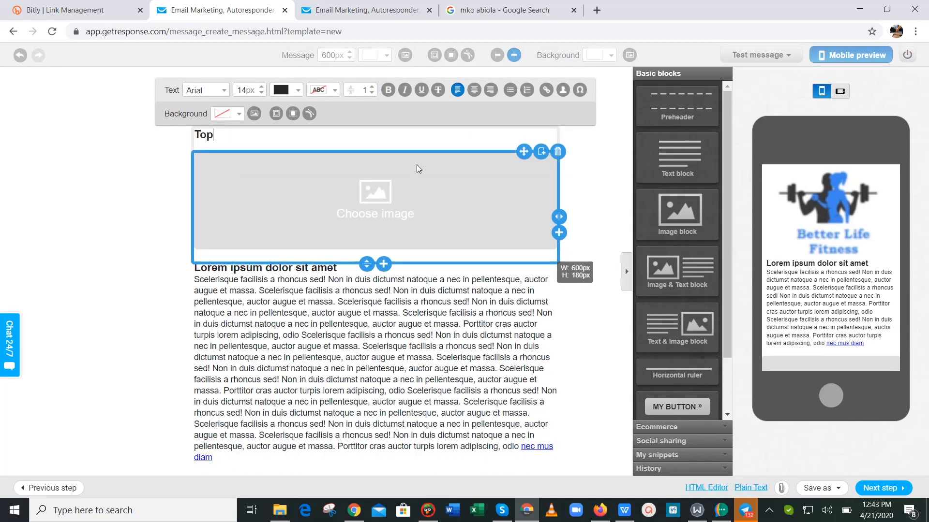
type("-branded Fitness ")
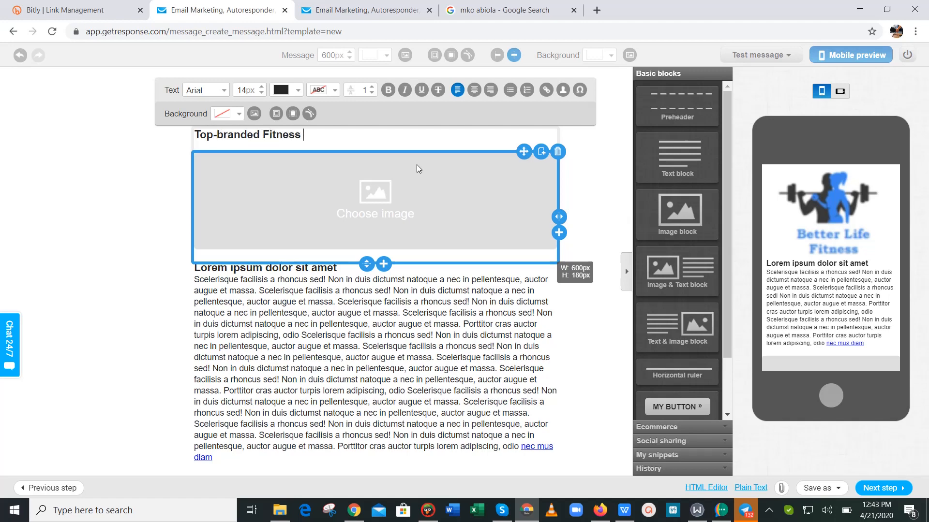
type("Clothing And Acce")
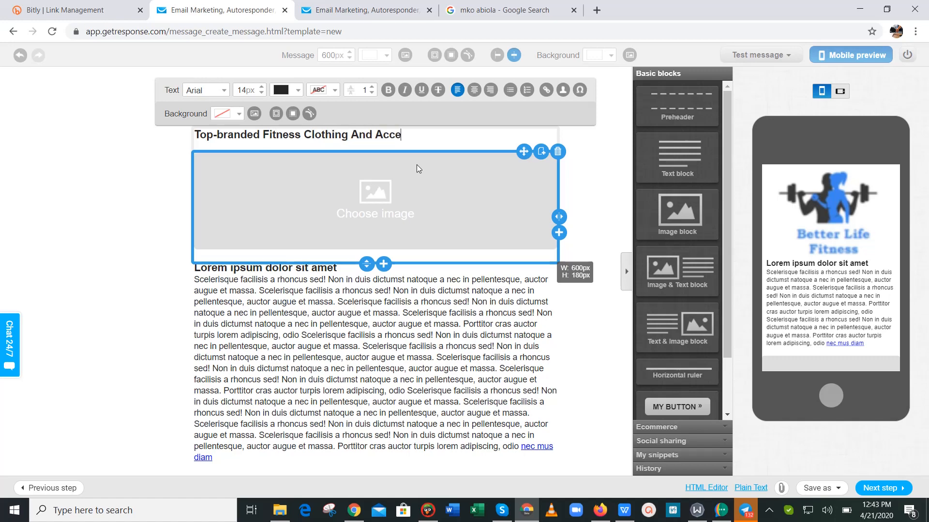
type("ssories Made ")
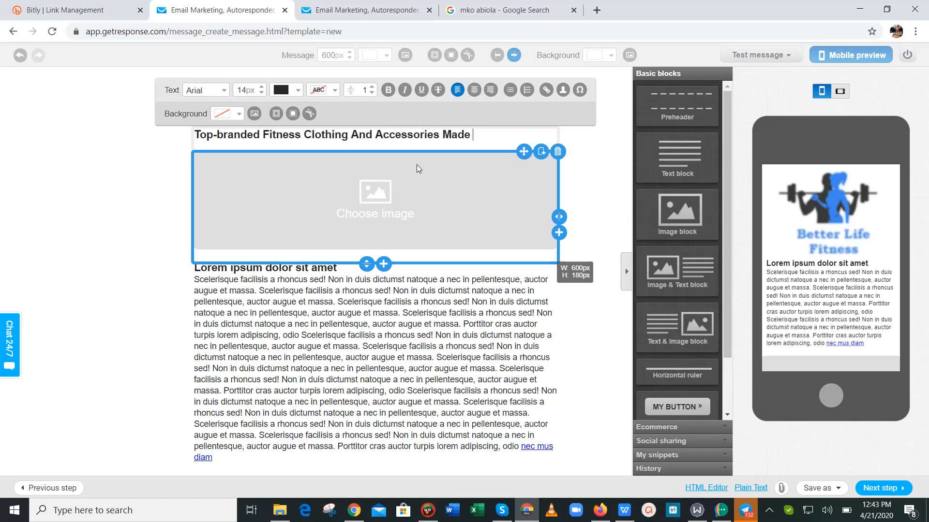
type("Just For You")
Center the new heading line and set its font size to 22 px.
key("shift+Home")
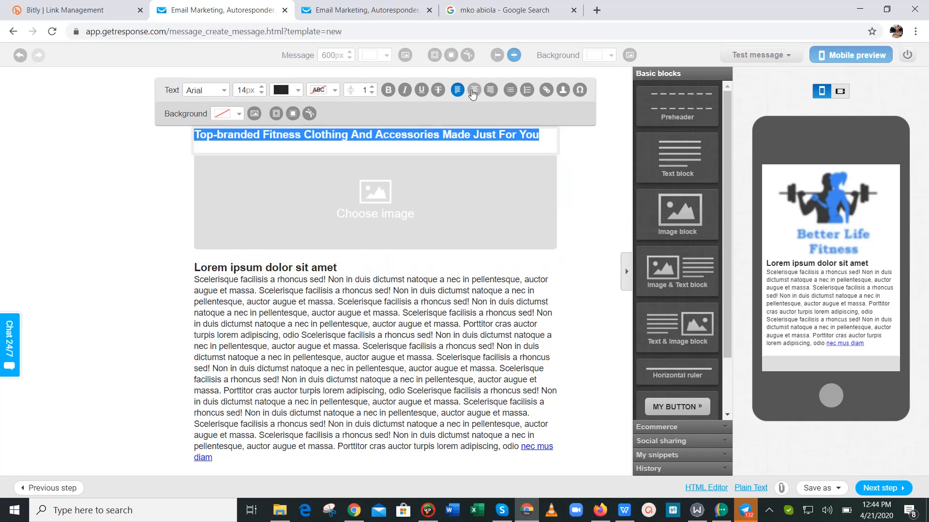
left_click(473, 92)
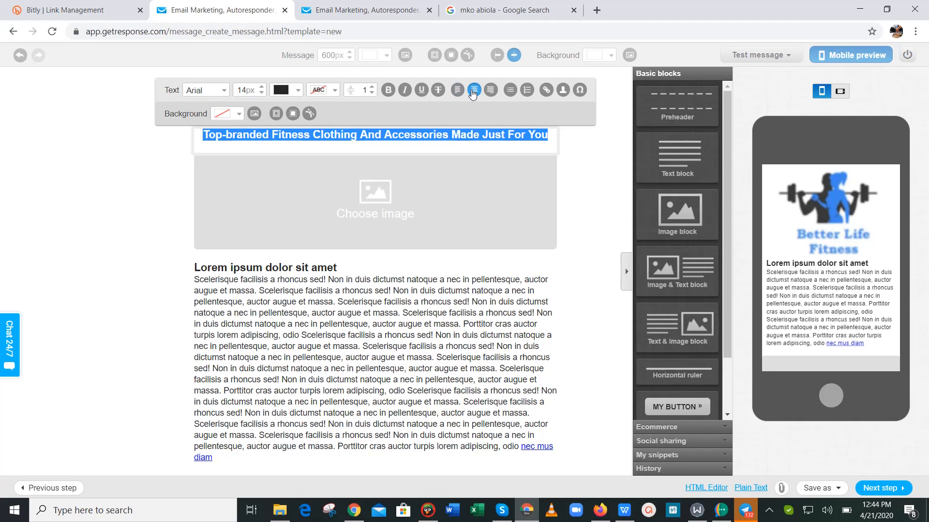
left_click(261, 88)
left_click(261, 88)
left_click(261, 88)
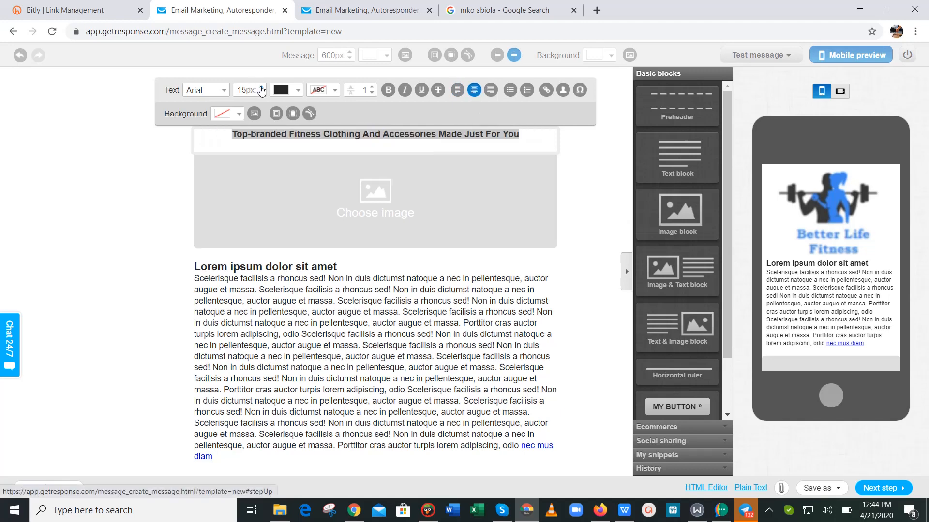
left_click(261, 88)
left_click(261, 88)
left_click(261, 88)
left_click(262, 88)
left_click(261, 88)
left_click(261, 88)
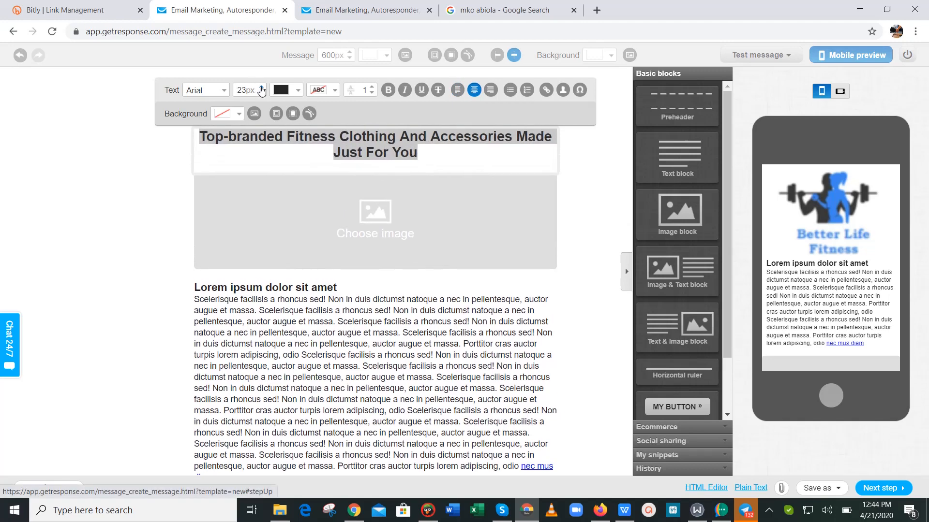
left_click(261, 94)
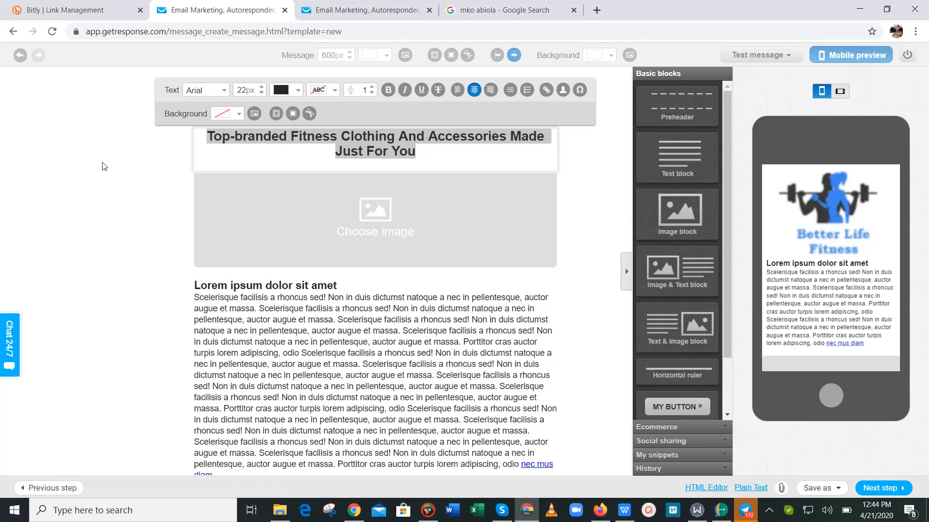
Set the heading's text color to the preset blue, 0000EE, and reopen its color picker.
left_click(298, 90)
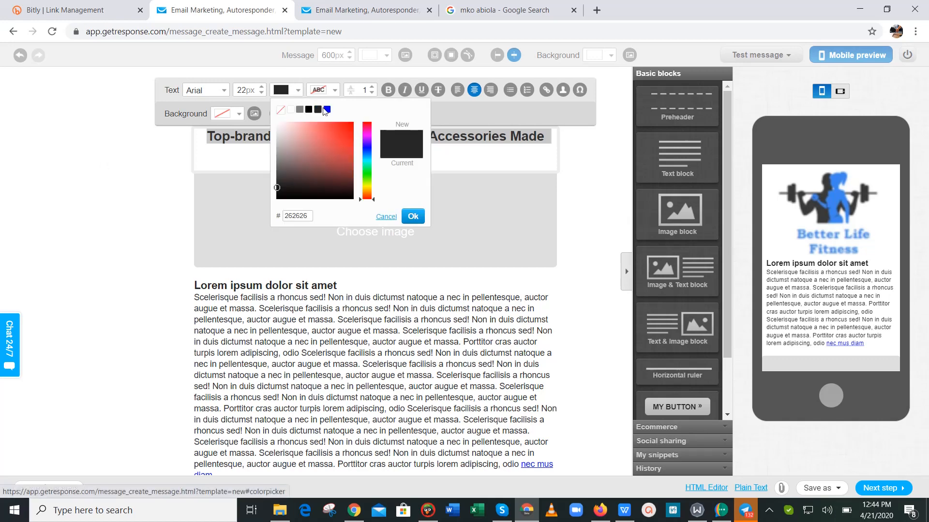
left_click(327, 110)
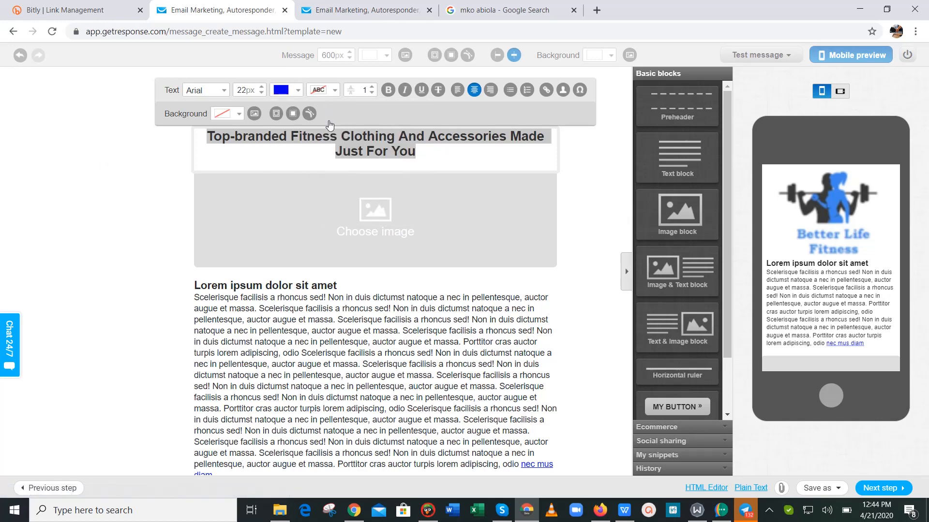
left_click(292, 91)
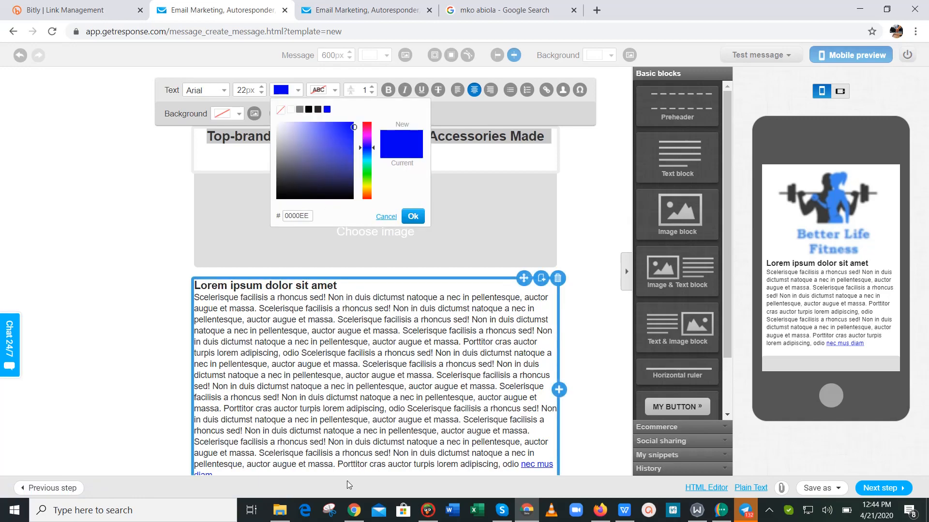
Check the dark newsletter section on the store's website, and change the heading's text color to a similar dark navy blue.
left_click(354, 510)
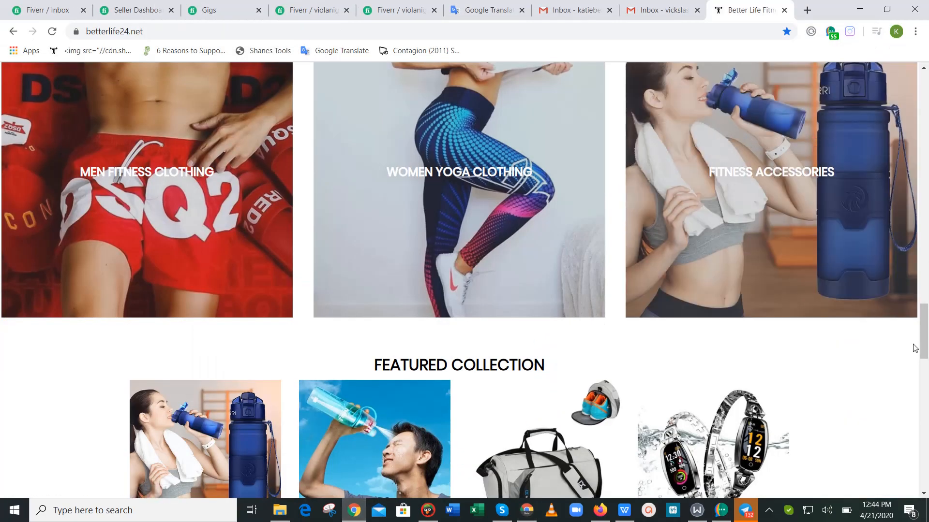
left_click_drag(927, 338, 927, 468)
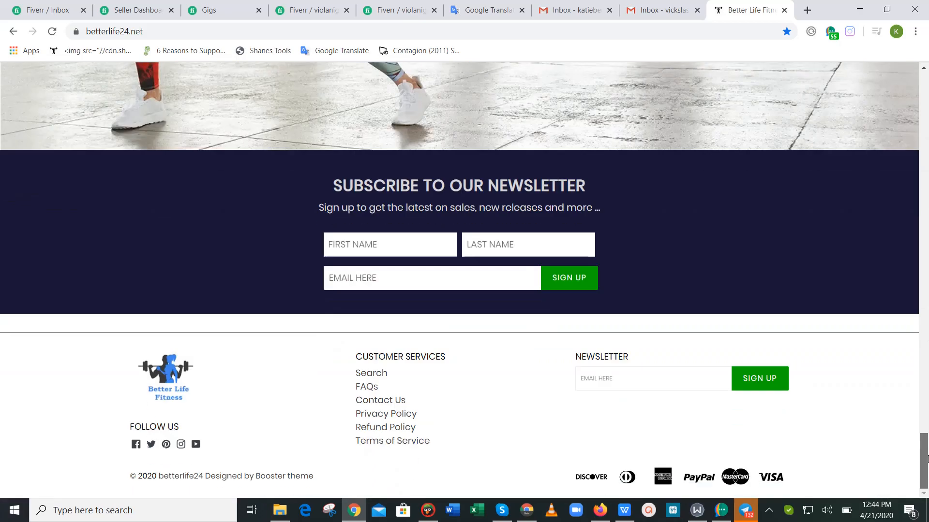
left_click(532, 509)
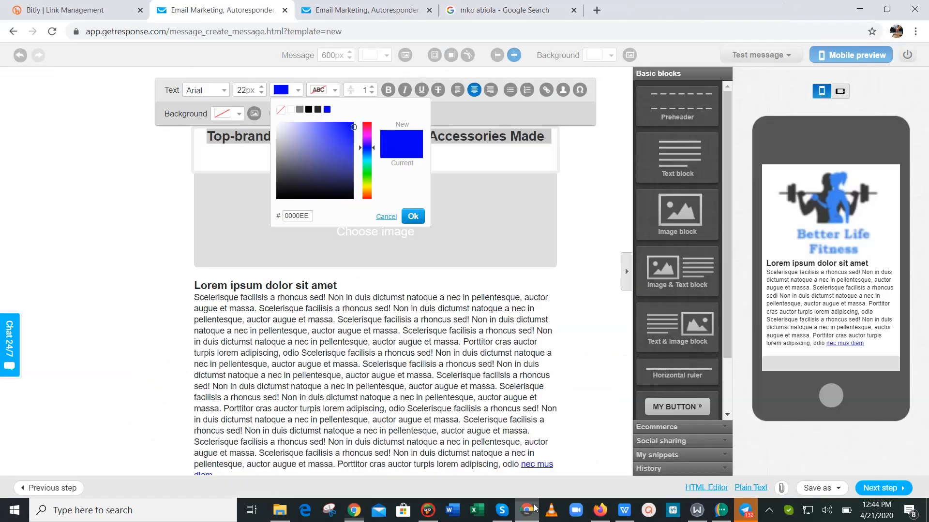
left_click(344, 175)
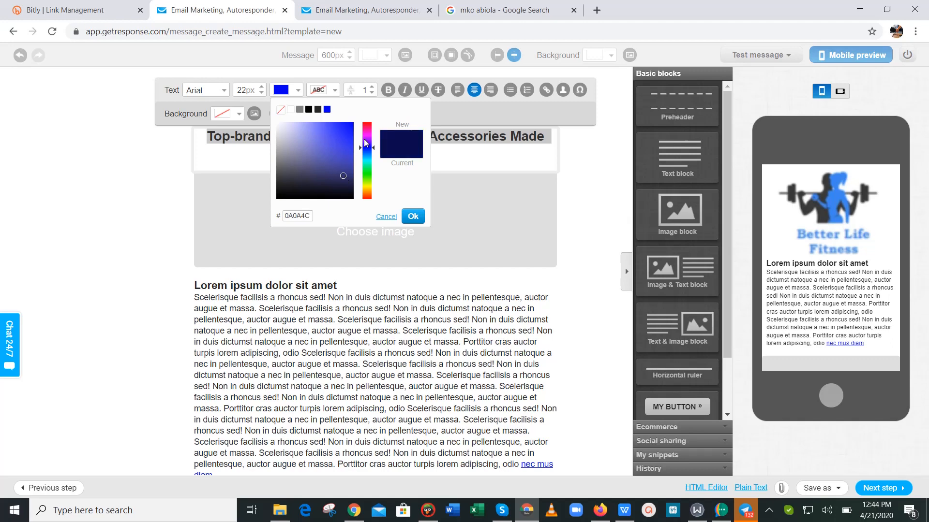
left_click(340, 175)
left_click(347, 172)
left_click(413, 216)
left_click(153, 262)
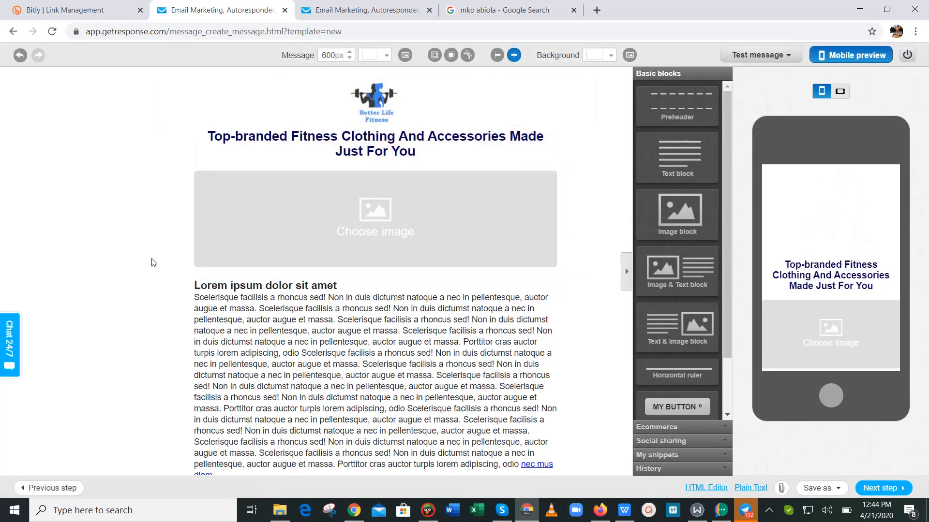
Fill the empty image block below the heading with the "aja 2" photo of the man in the blue jacket.
double_click(307, 232)
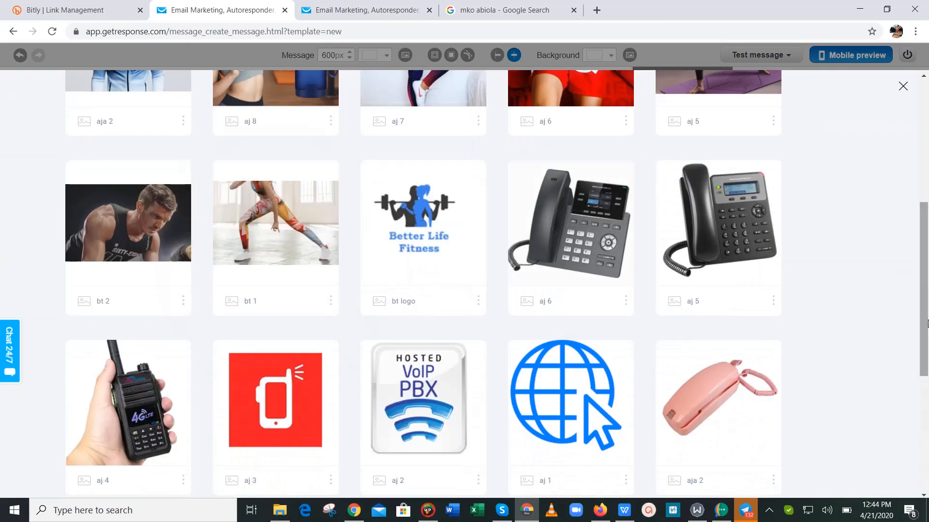
left_click_drag(924, 325, 928, 273)
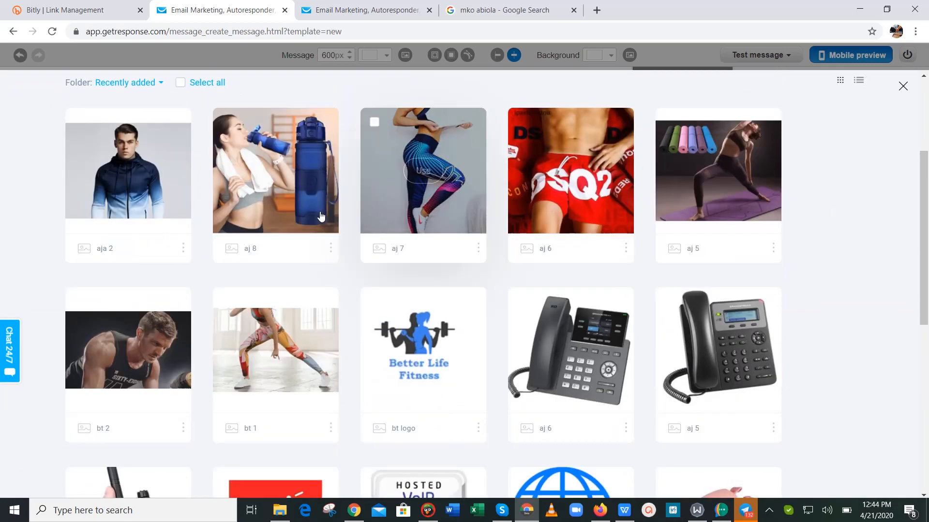
left_click(135, 176)
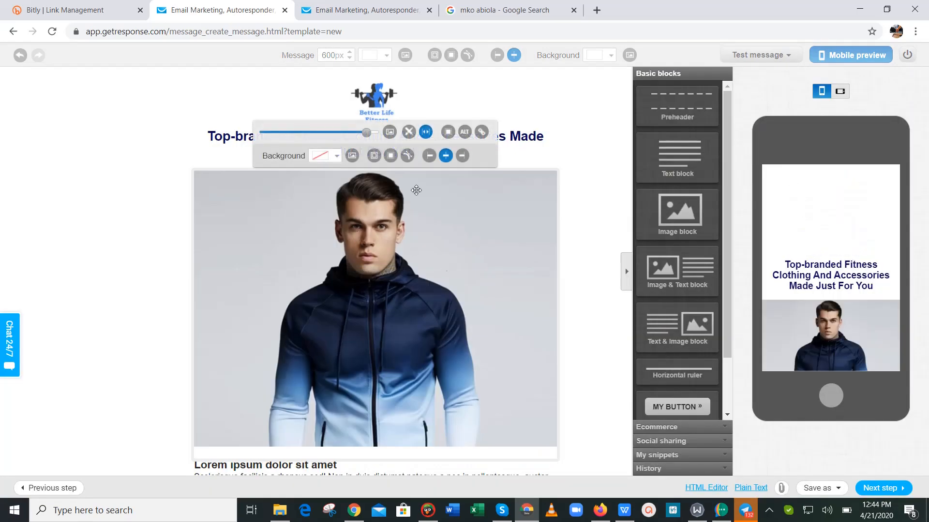
Scale down the jacket photo and shrink its block to about 342 px high and roughly the photo's width.
left_click_drag(367, 132, 340, 138)
left_click(131, 230)
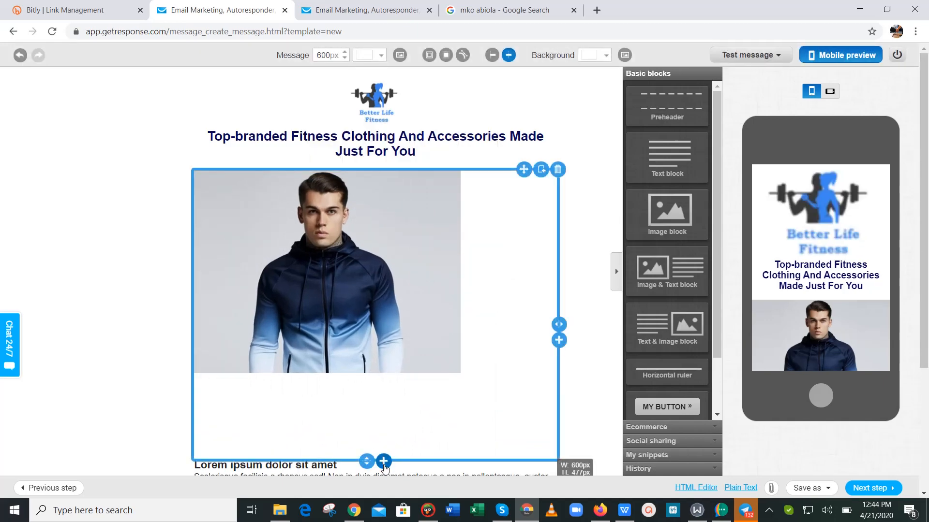
left_click_drag(368, 457, 364, 375)
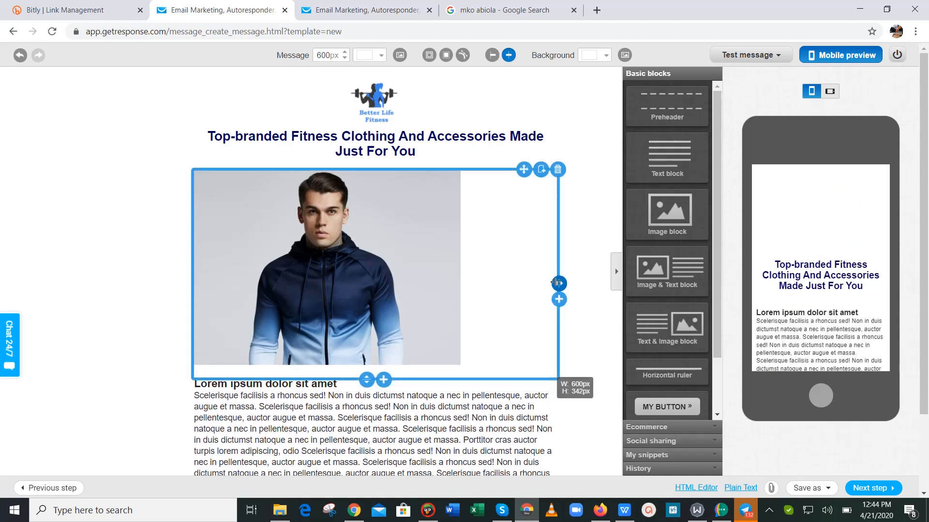
left_click_drag(559, 284, 452, 286)
left_click(82, 258)
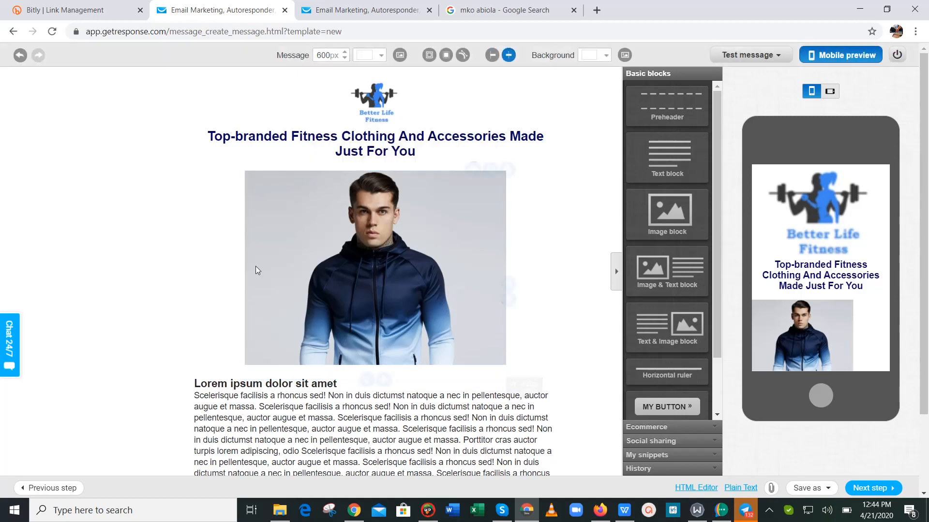
Replace the placeholder body text with the first email's copy from BETTERLIFE24 CONTENT.docx, from "Hi," through "yoga jackets and so on.".
left_click_drag(927, 250, 927, 328)
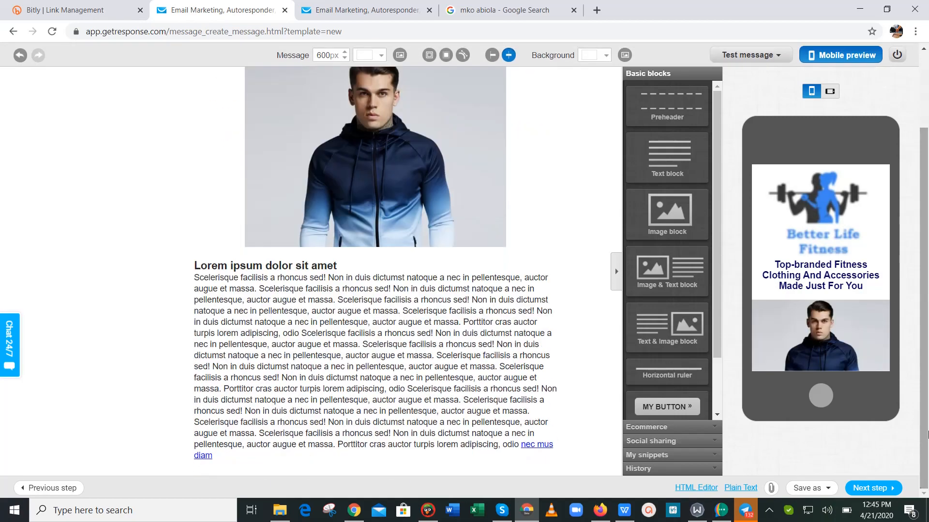
double_click(401, 391)
key("ctrl+a")
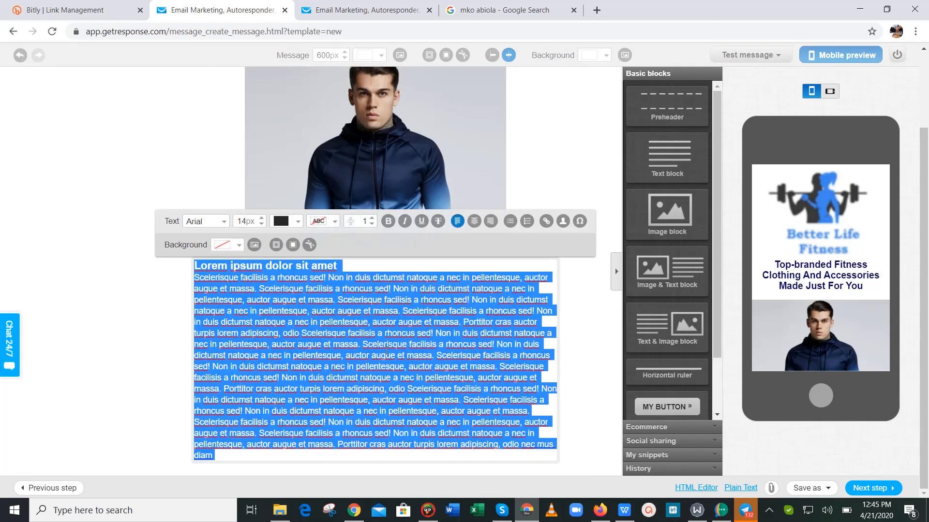
mouse_move(627, 511)
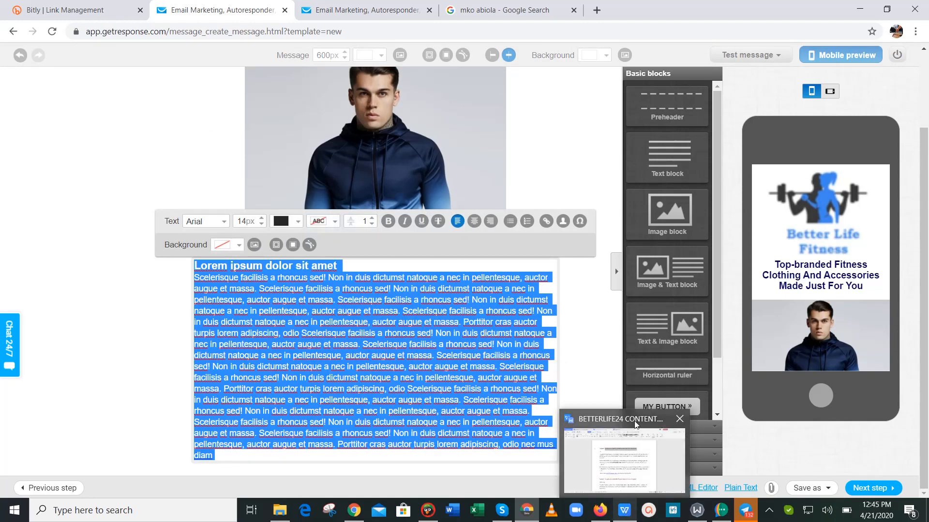
left_click(635, 425)
left_click(358, 199)
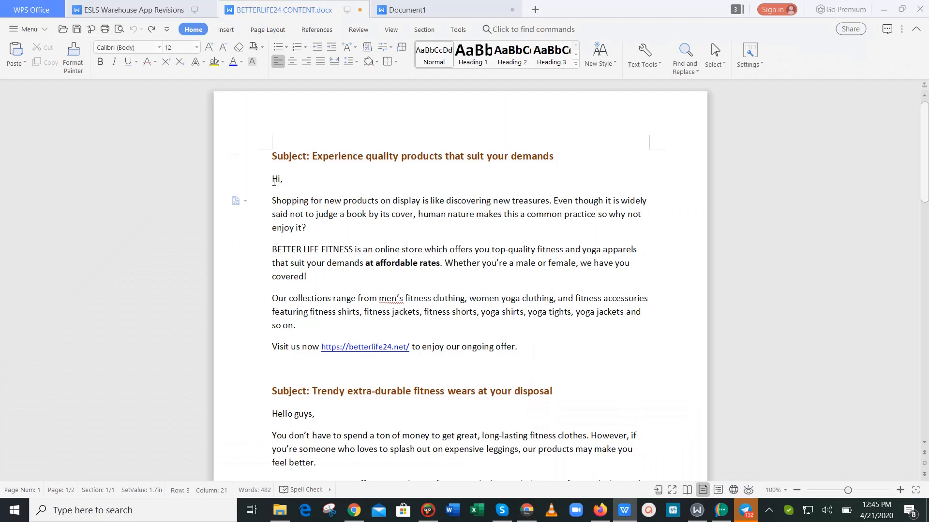
left_click_drag(273, 180, 551, 324)
key("ctrl+c")
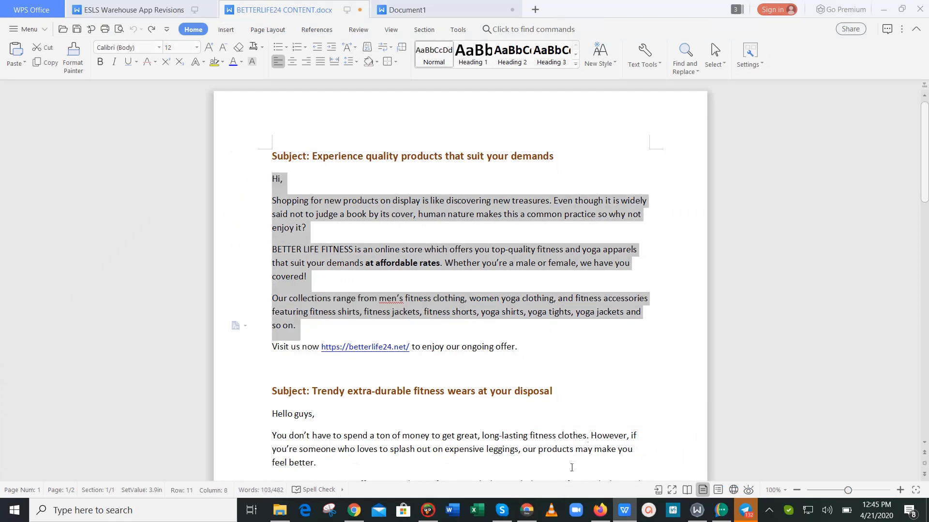
mouse_move(524, 505)
left_click(512, 460)
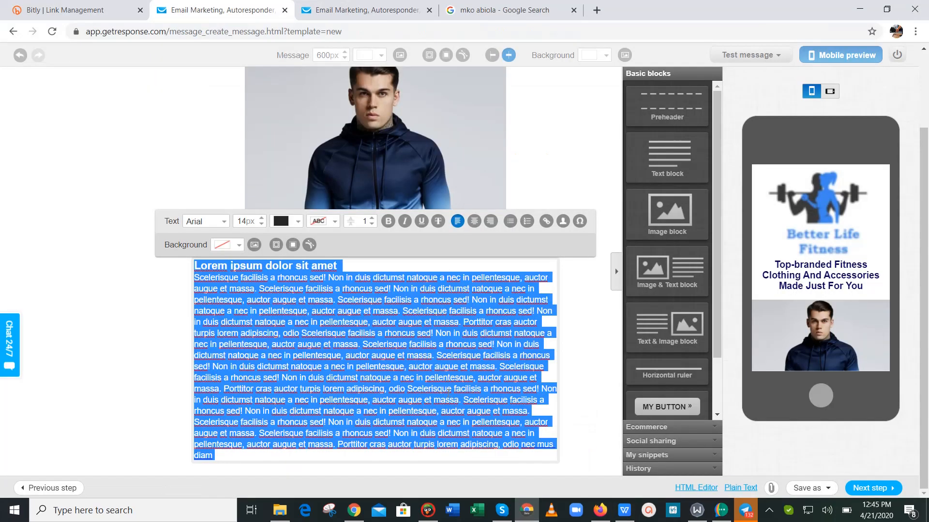
key("ctrl+v")
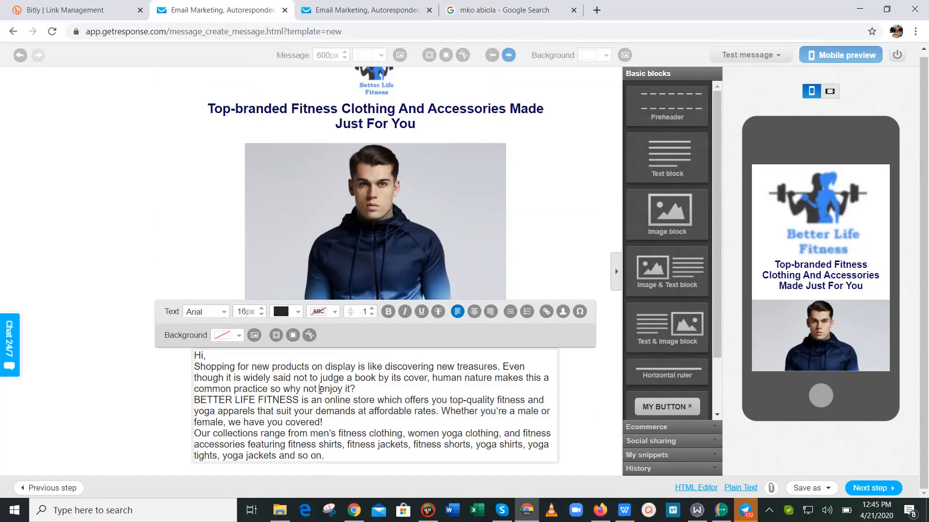
Center the body text and change its greeting to "Hi guys,".
key("ctrl+a")
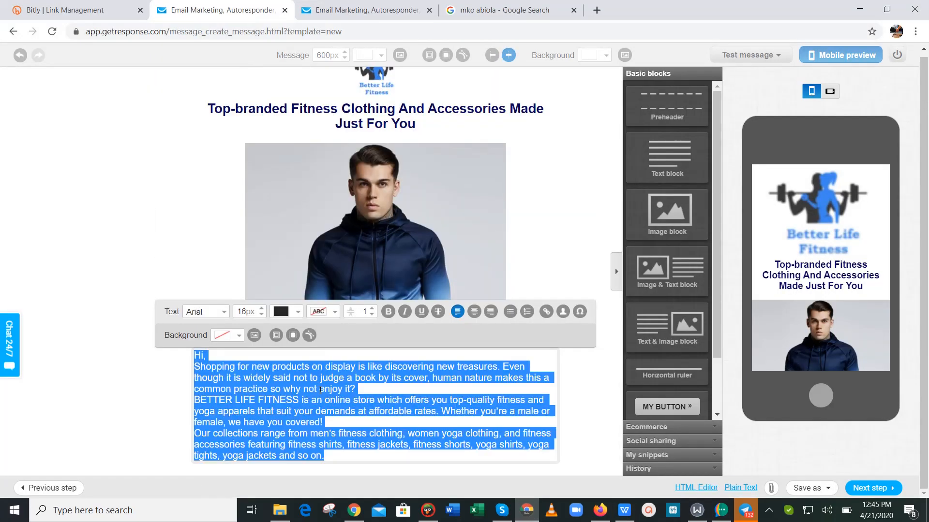
left_click(474, 312)
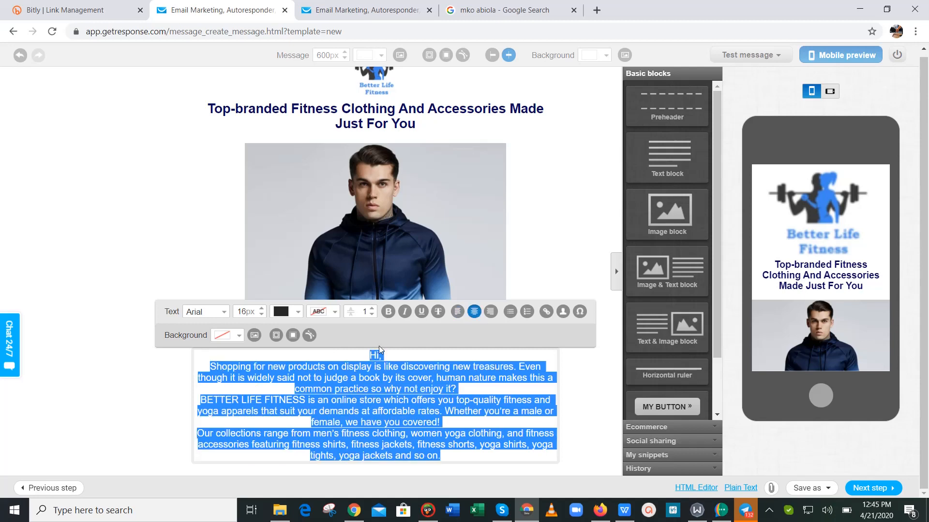
left_click(310, 379)
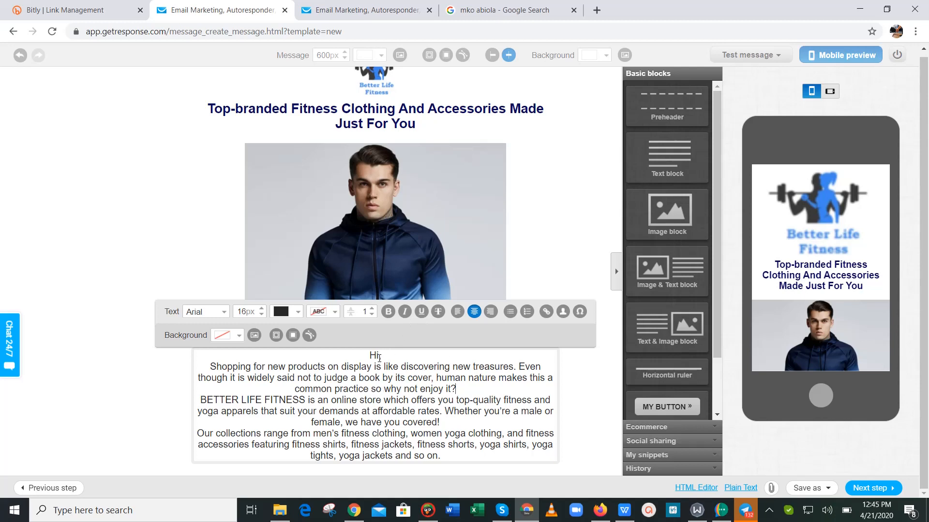
type(",")
type(" guys")
left_click(134, 288)
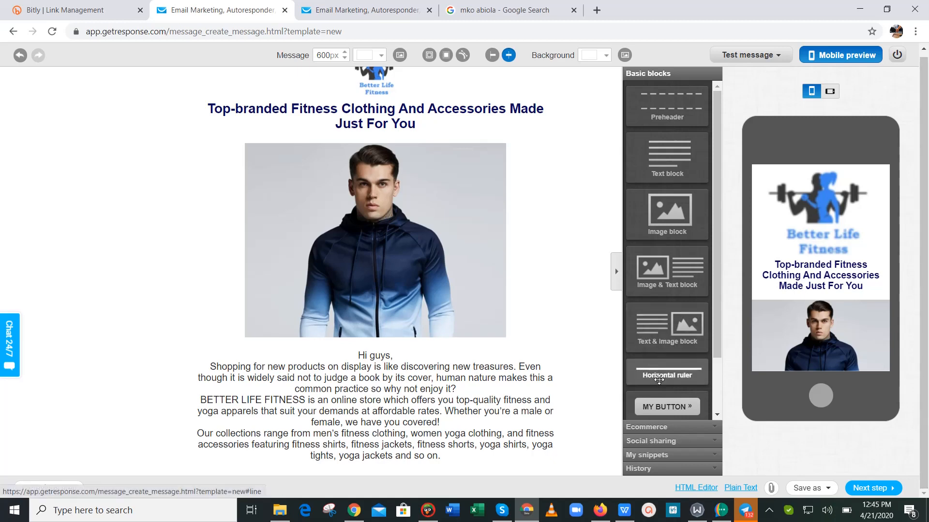
Add a horizontal ruler below the body text and a button block underneath it.
left_click_drag(659, 379, 458, 474)
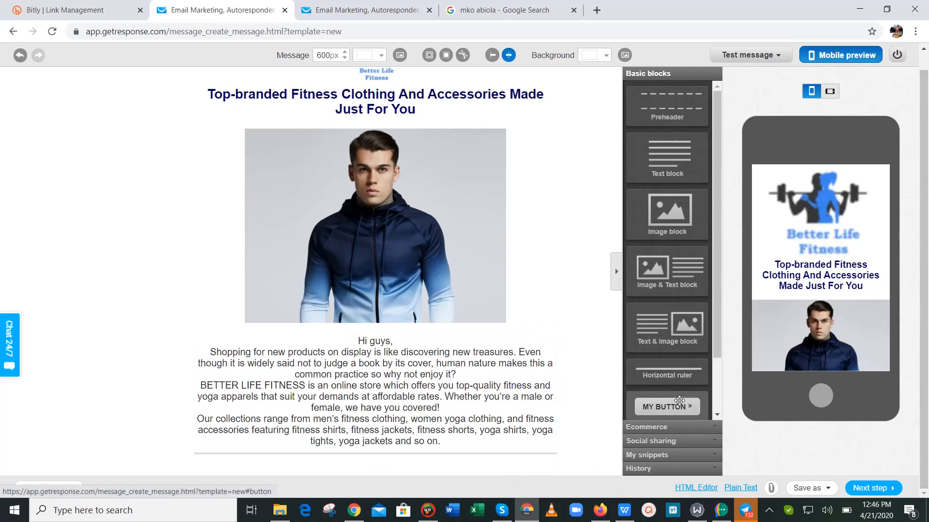
left_click_drag(671, 407, 418, 471)
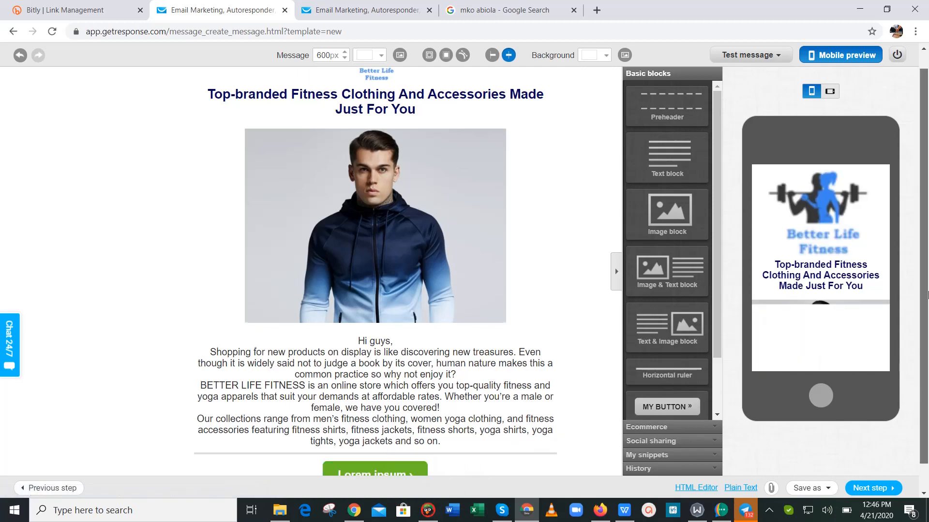
left_click_drag(927, 387, 928, 226)
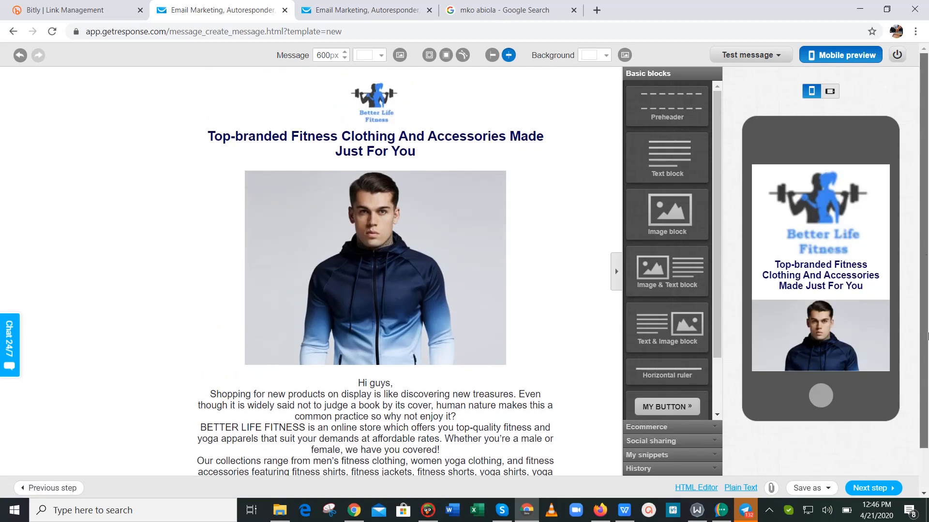
left_click_drag(928, 337, 928, 401)
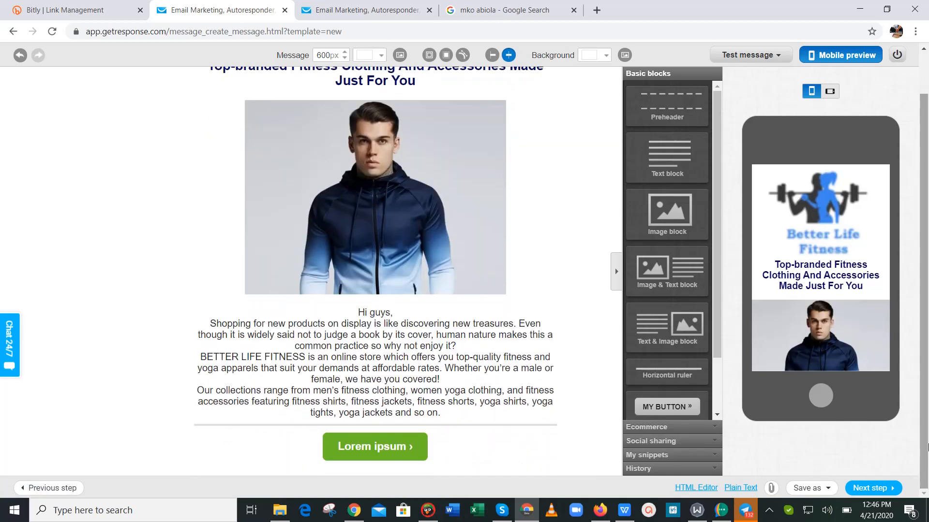
Clear the button's placeholder label, consulting the first email's closing line in BETTERLIFE24 CONTENT.docx for wording.
left_click(393, 453)
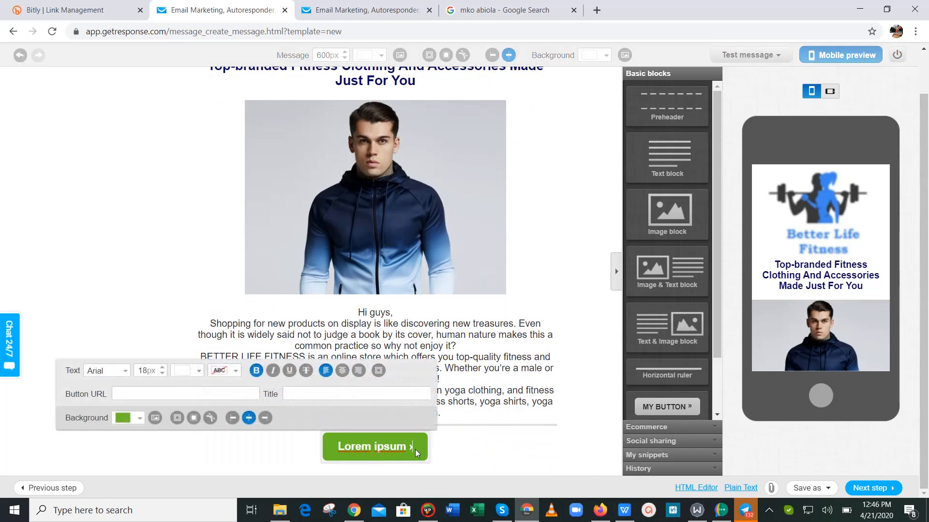
key("BackSpace")
key("BackSpace")
key("BackSpace")
key("BackSpace")
key("BackSpace")
key("BackSpace")
key("BackSpace")
key("BackSpace")
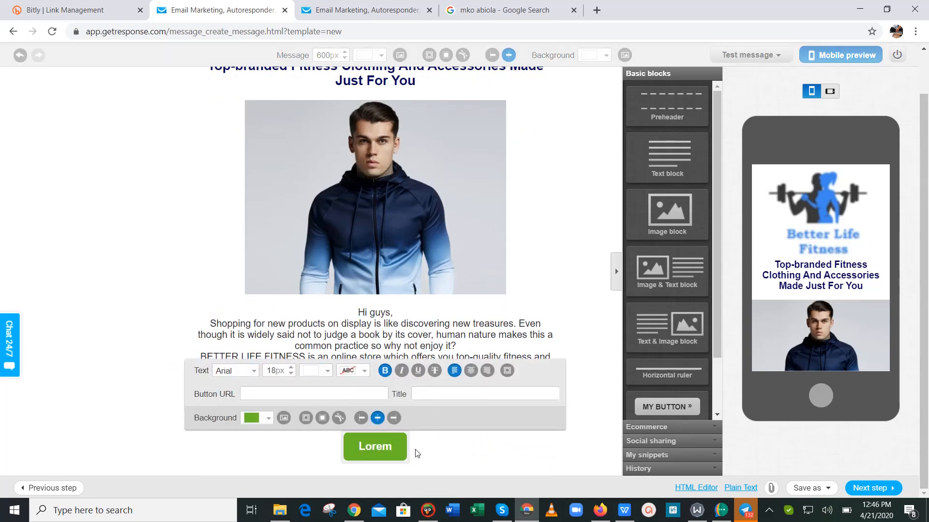
left_click(619, 516)
left_click(394, 347)
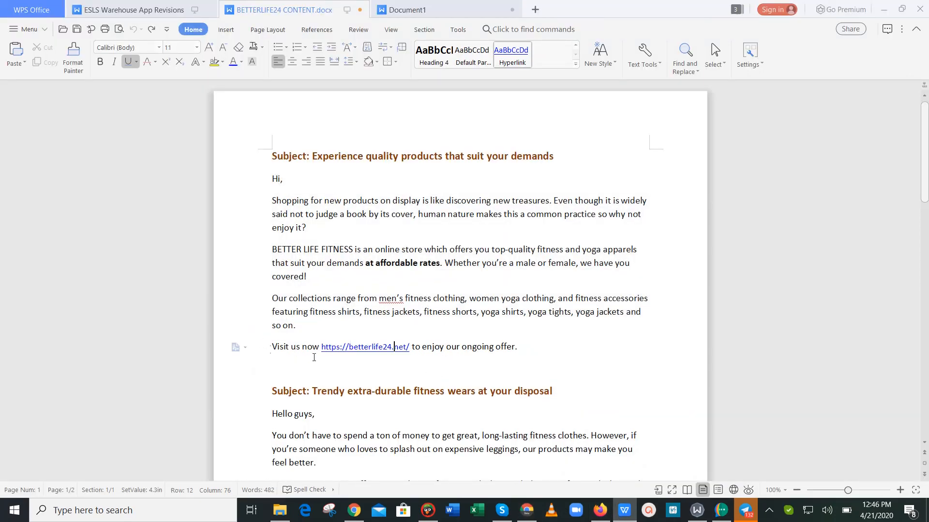
left_click(527, 509)
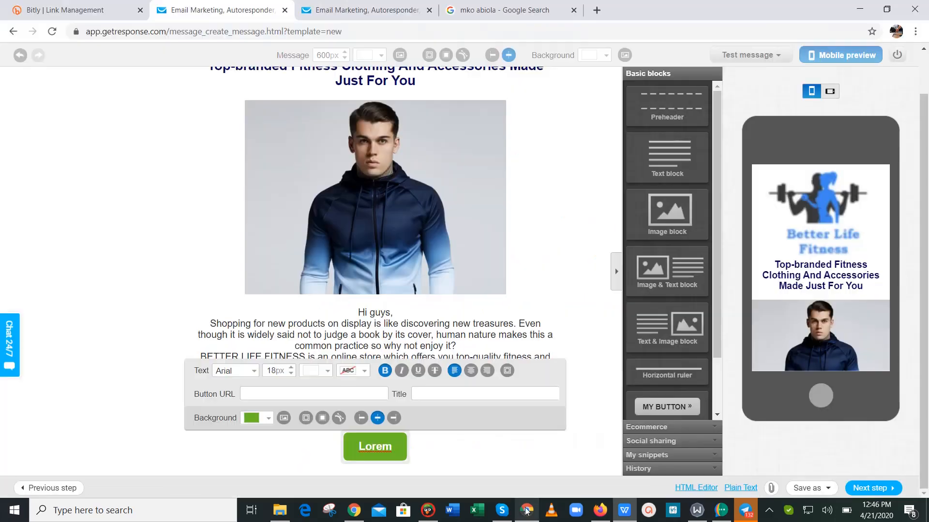
key("BackSpace")
key("BackSpace")
key("BackSpace")
key("BackSpace")
key("BackSpace")
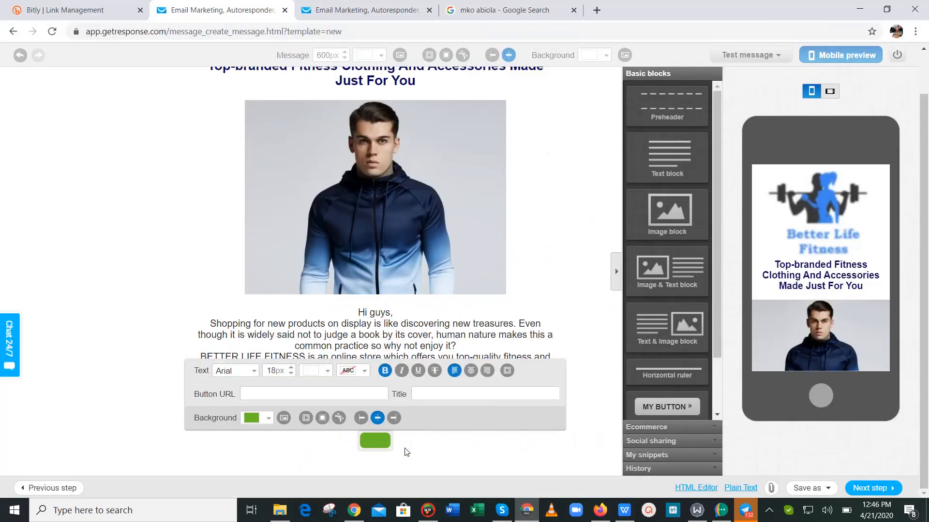
Label the button "SHOP WITH US TODAY! ENJOY OUR INCREDIBLE OFFER".
type("sho")
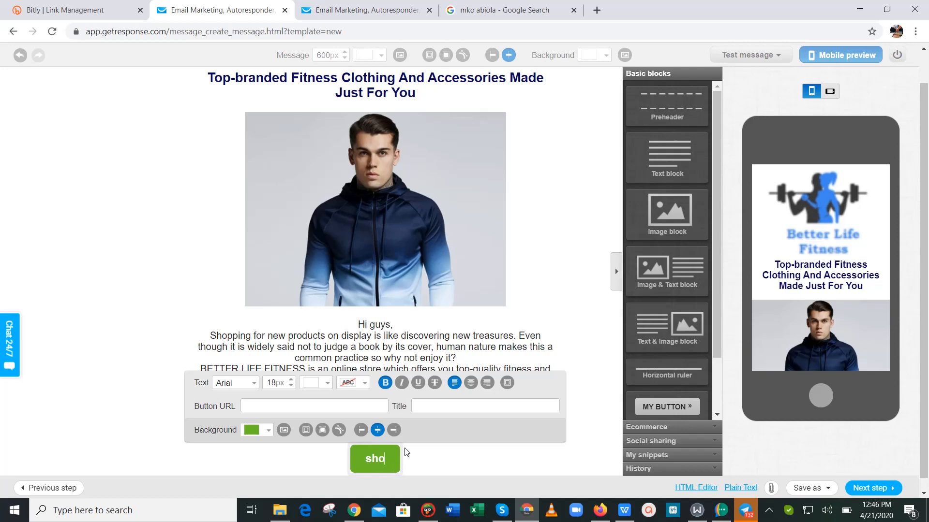
key("BackSpace")
key("BackSpace")
key("BackSpace")
type("SHOP WITH US TODAY")
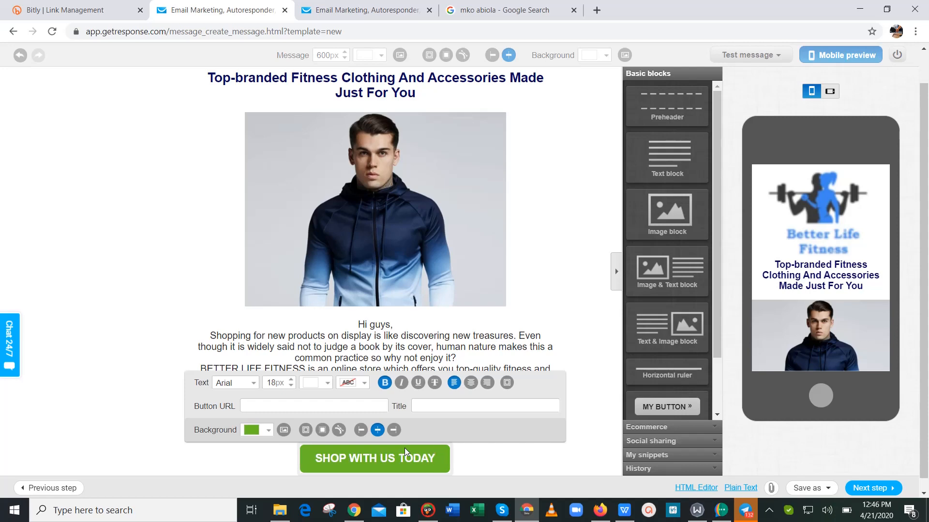
type("! ")
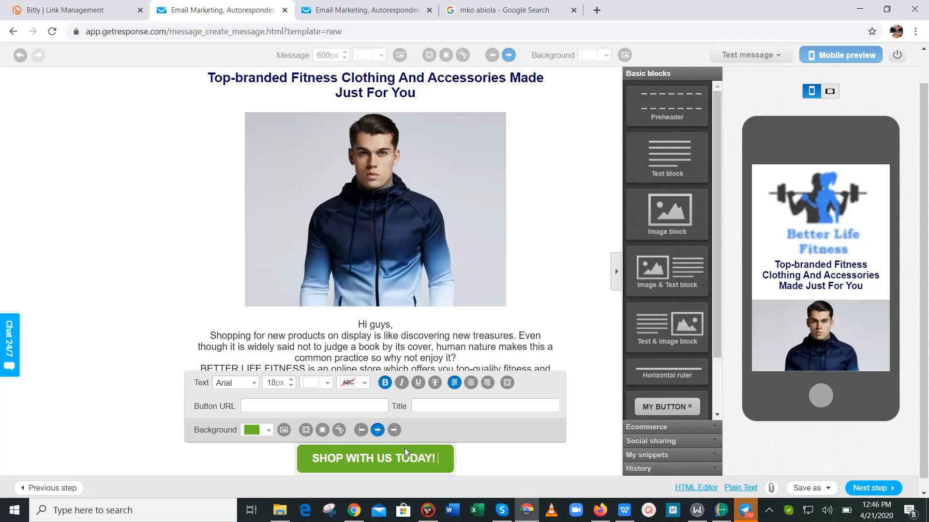
type("ENJOY O")
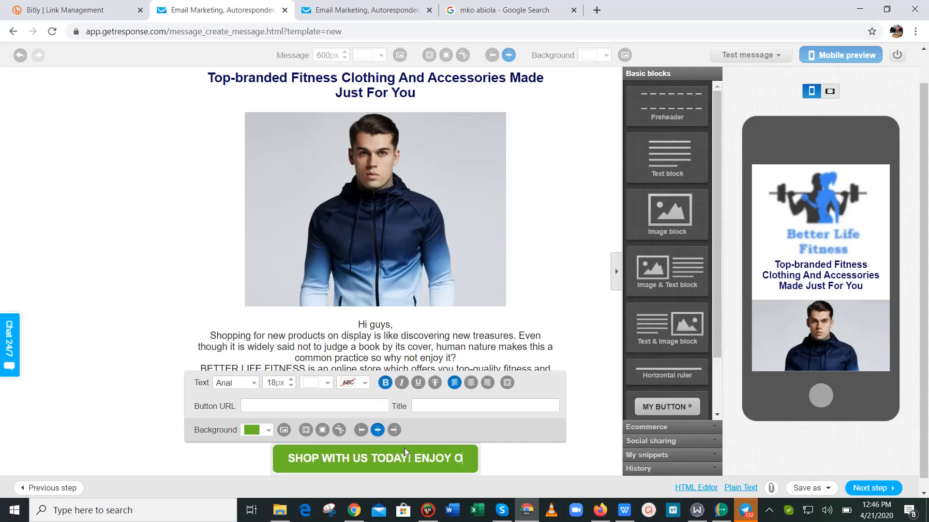
type("UR INCRED")
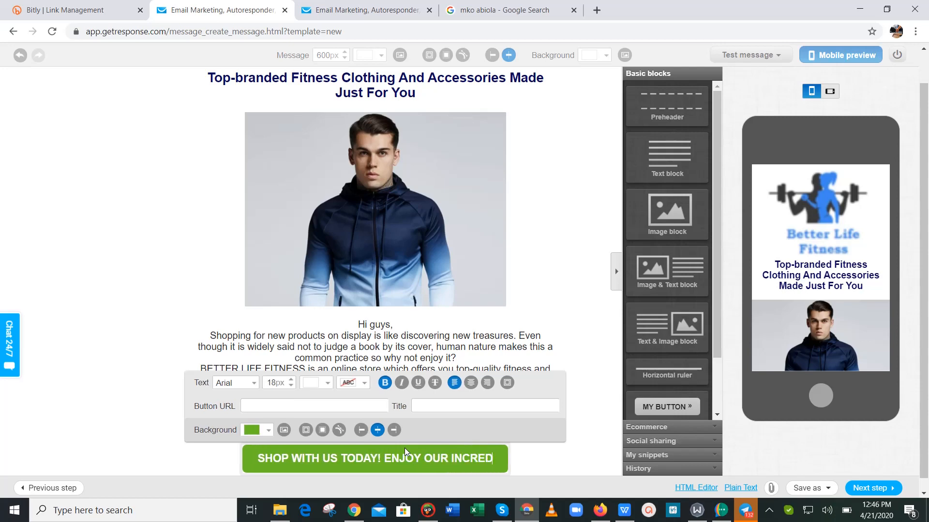
type("IBLE OFFER")
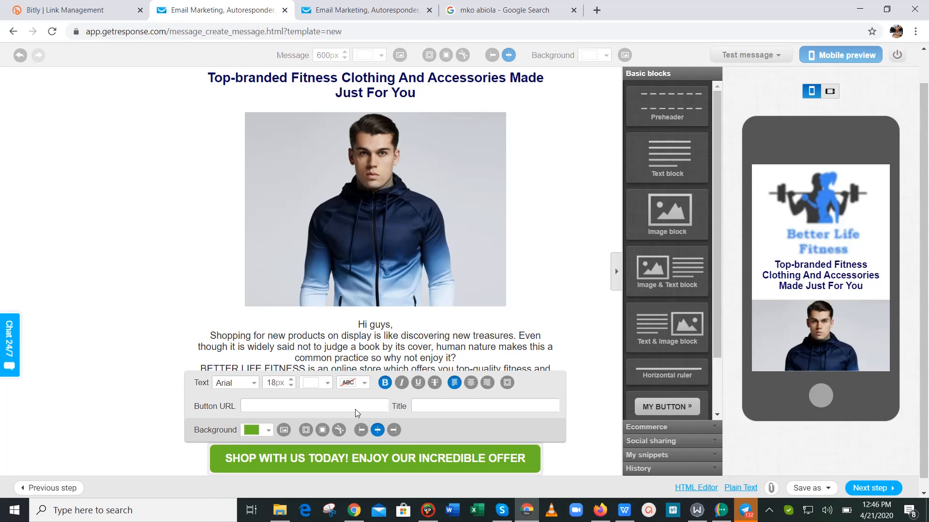
Reduce the button label's font size to 12px.
left_click(290, 387)
left_click(291, 386)
left_click(291, 386)
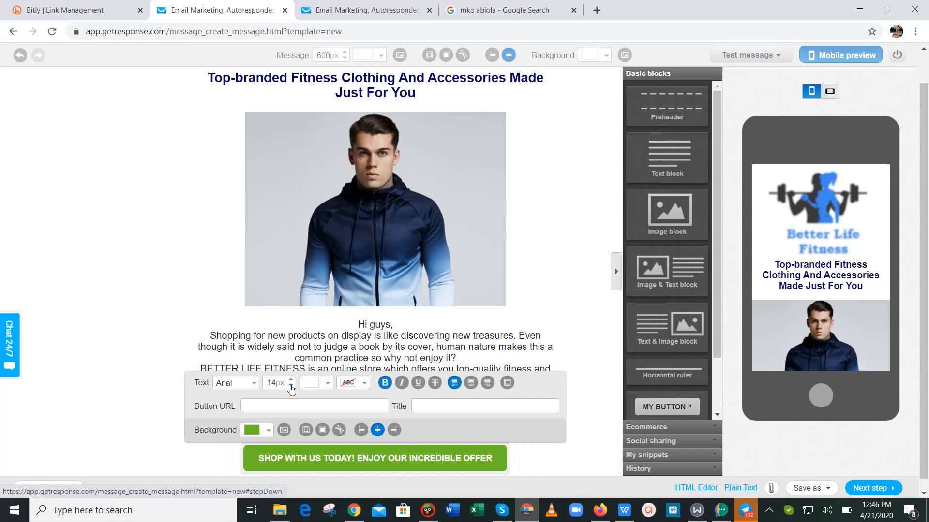
left_click(290, 386)
left_click(291, 387)
left_click(291, 386)
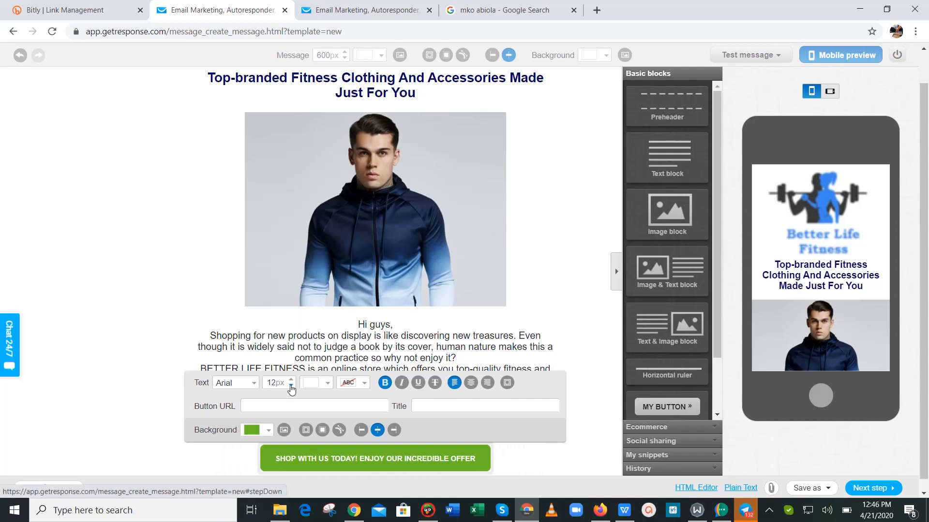
left_click(291, 387)
left_click(290, 380)
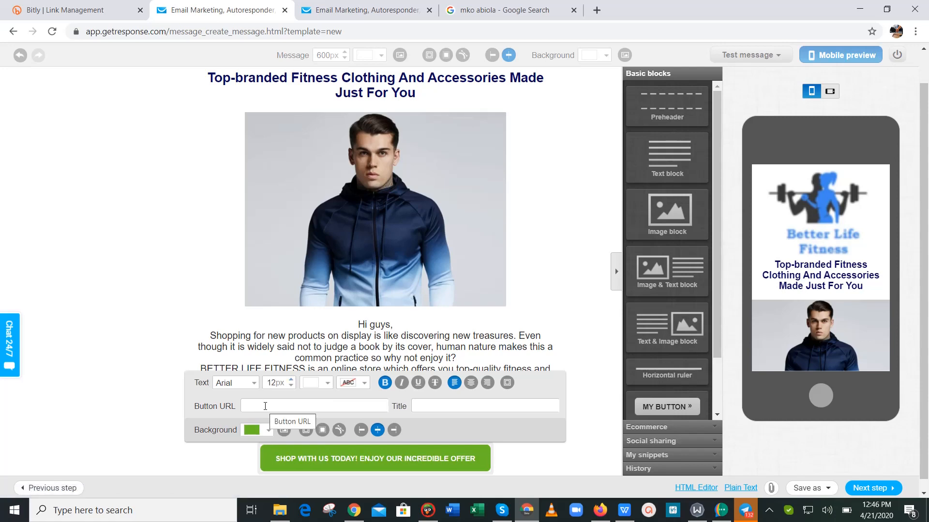
Change the button's background color to the dark navy blue preset swatch.
left_click(252, 430)
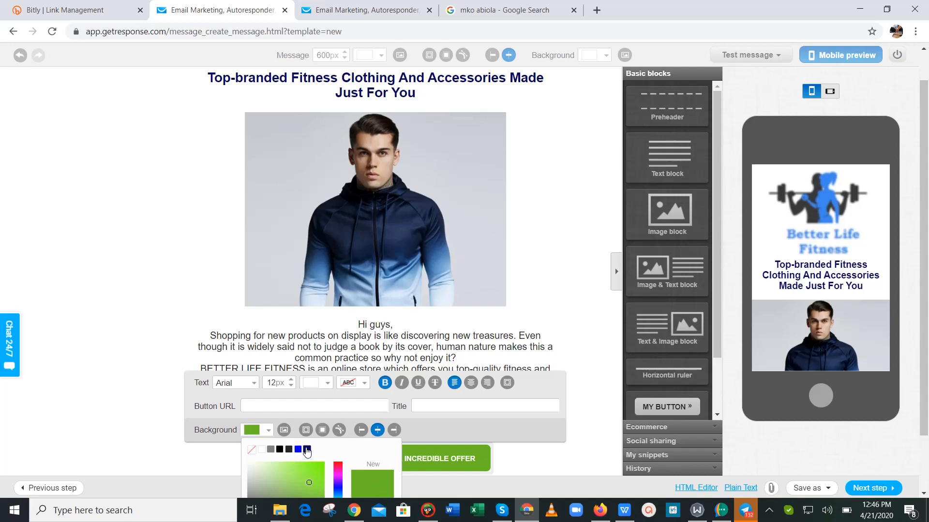
left_click_drag(923, 266, 923, 319)
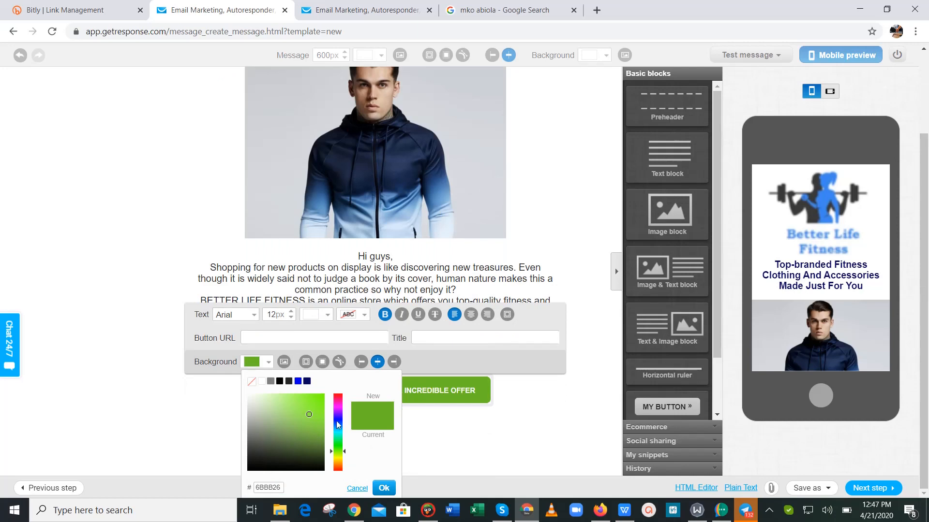
left_click(307, 381)
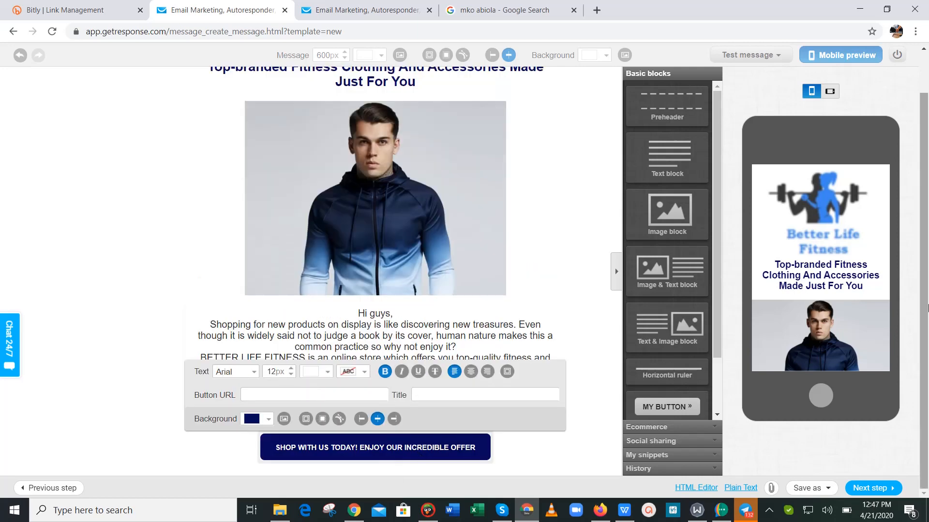
scroll(927, 227, "up", 2)
scroll(928, 228, "down", 2)
scroll(927, 419, "up", 2)
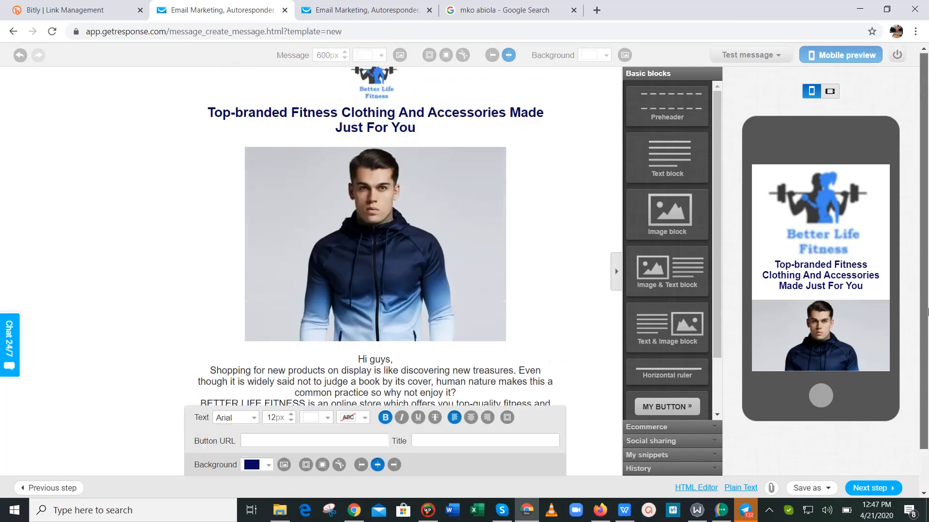
scroll(928, 419, "down", 2)
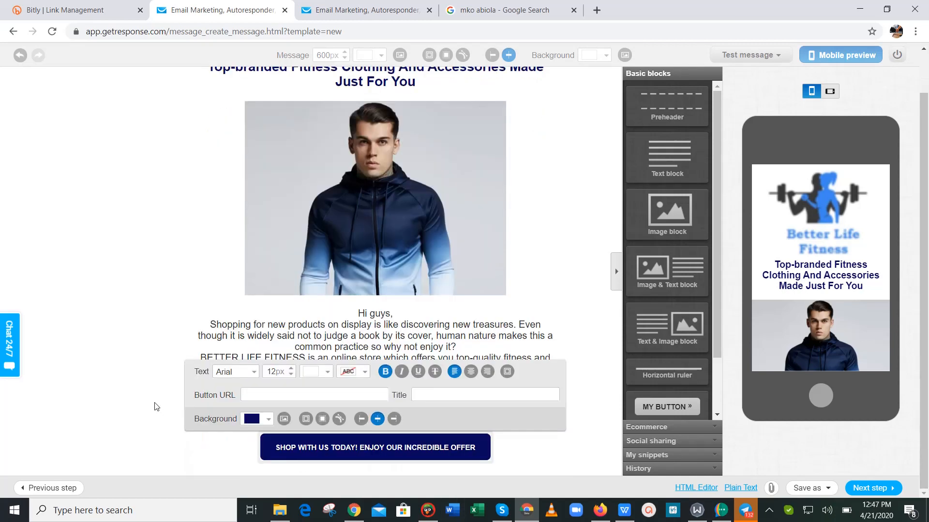
left_click(340, 446)
double_click(426, 448)
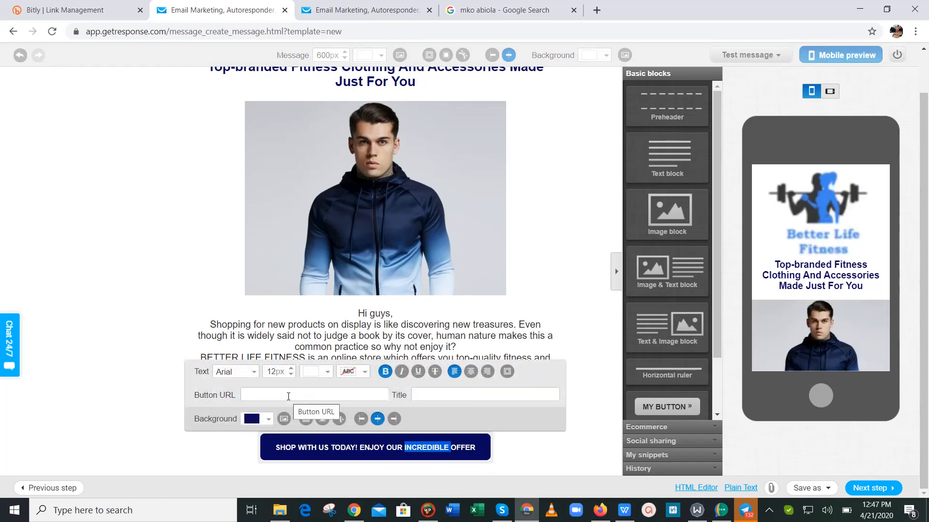
left_click(289, 395)
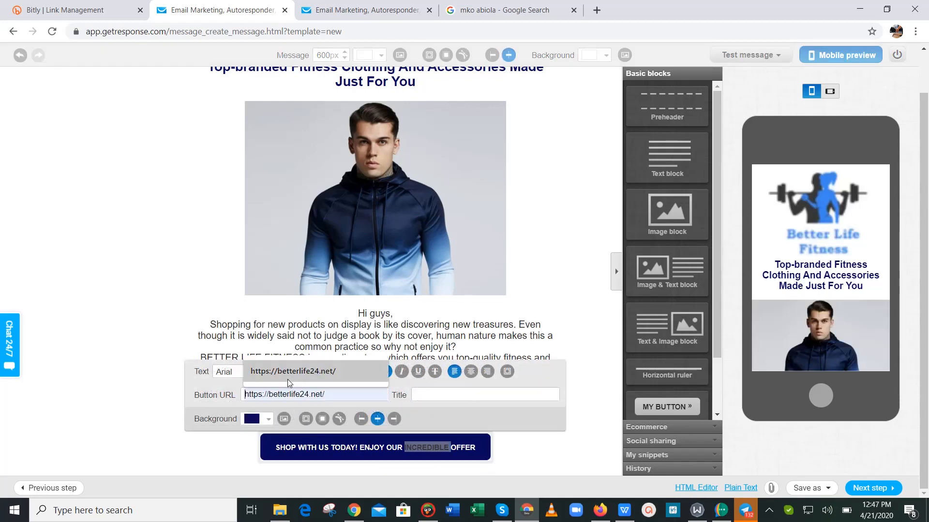
left_click(286, 373)
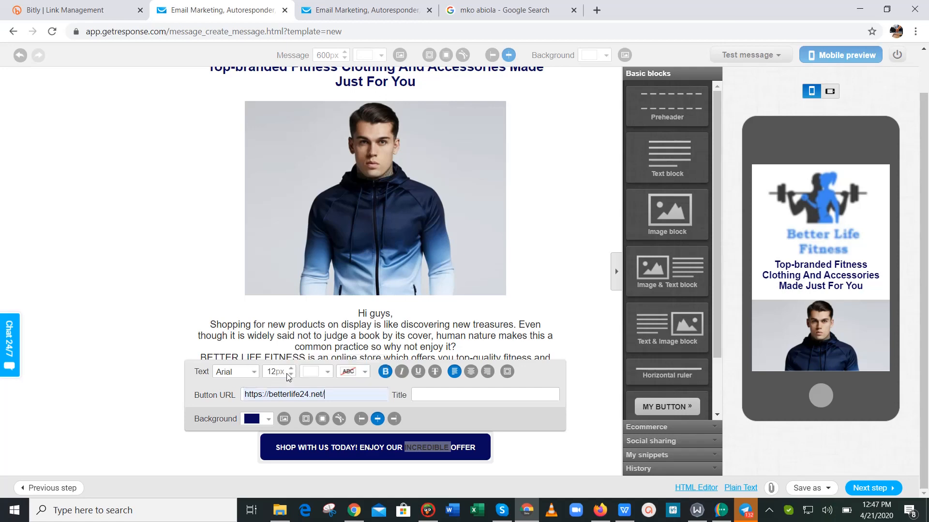
Give the button's link the title "Fitness" and finish editing the button.
left_click(443, 397)
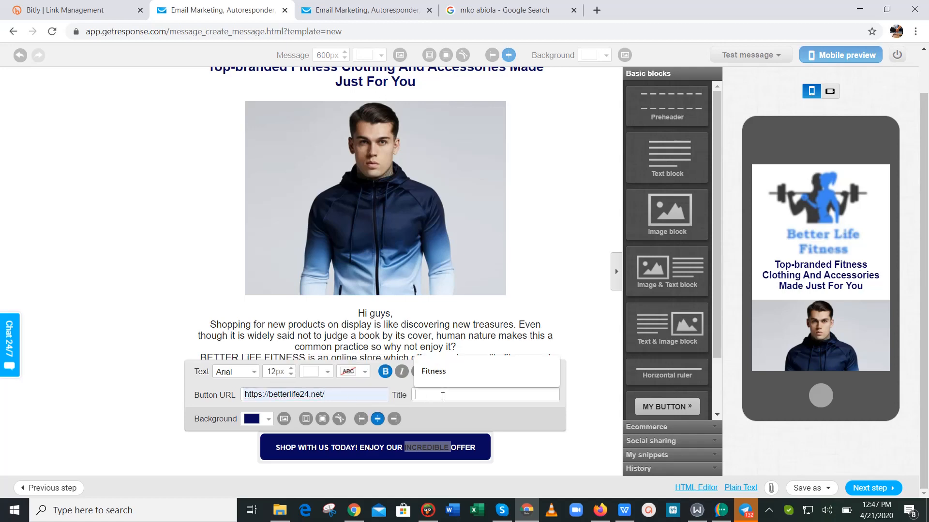
type("fIT")
key("BackSpace")
key("BackSpace")
key("BackSpace")
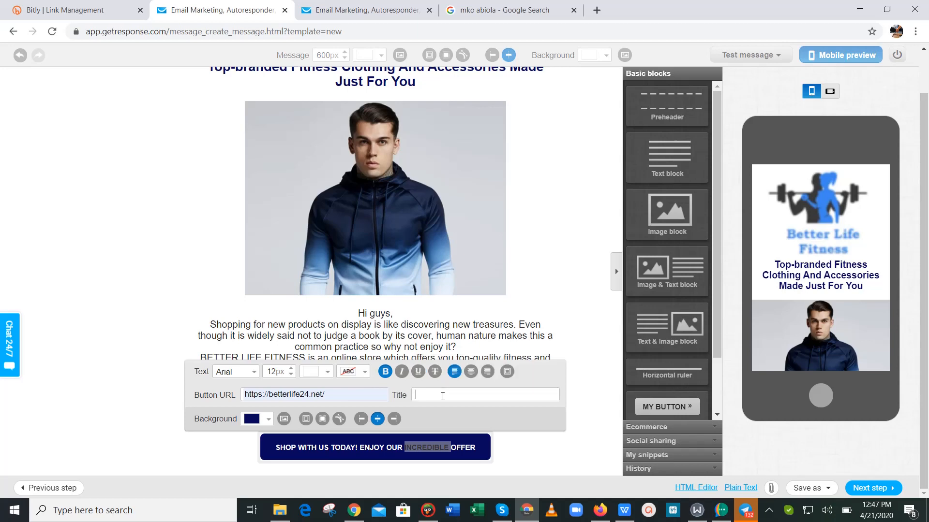
type("Fitness")
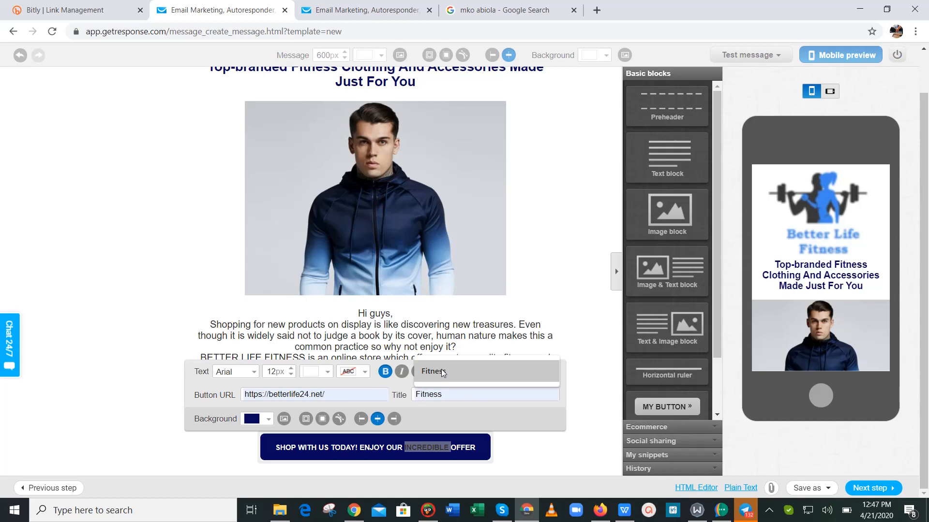
left_click(442, 373)
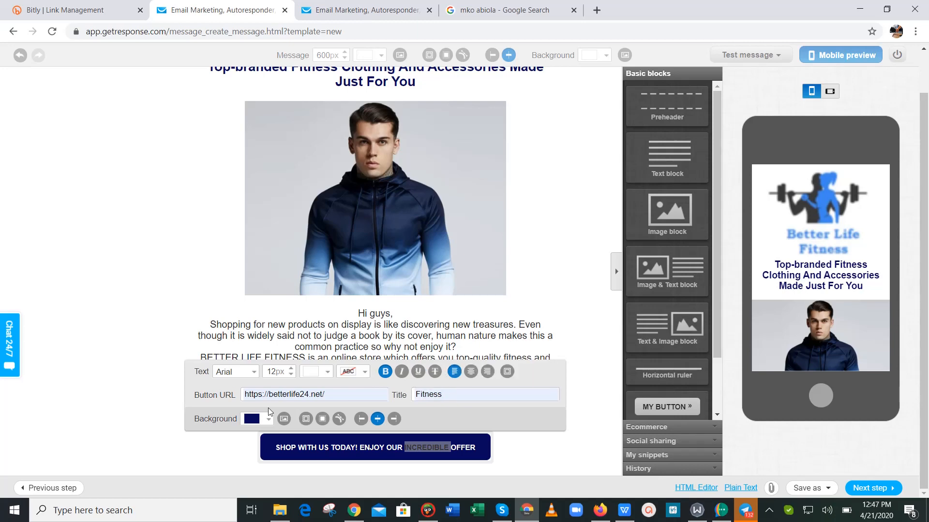
left_click(369, 448)
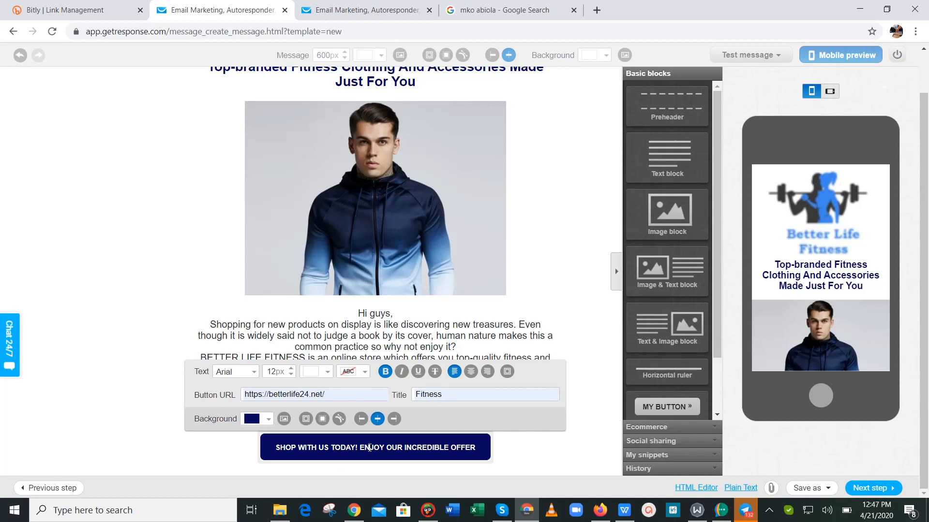
left_click(94, 322)
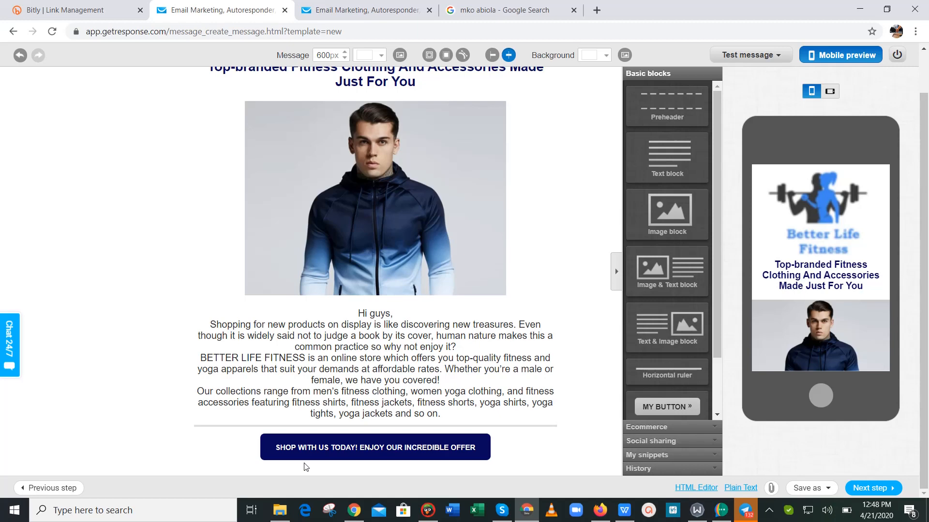
left_click(335, 445)
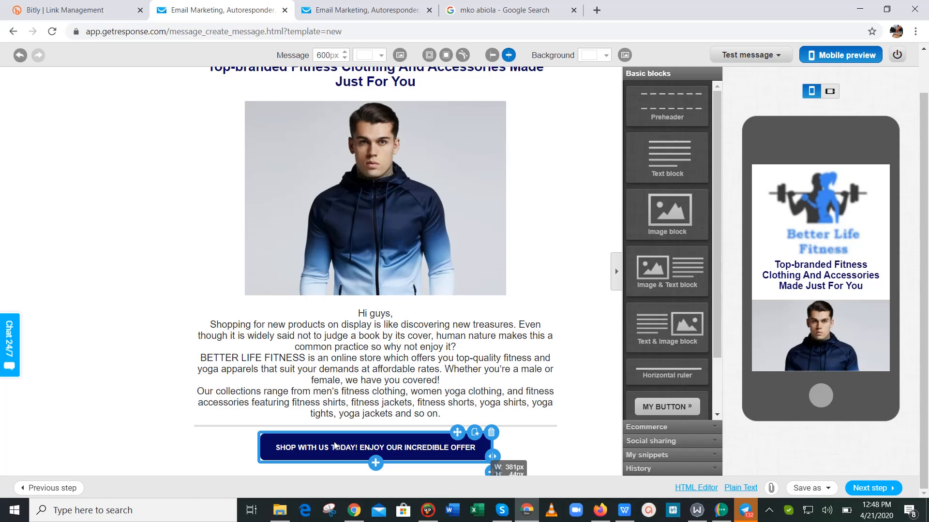
left_click(338, 249)
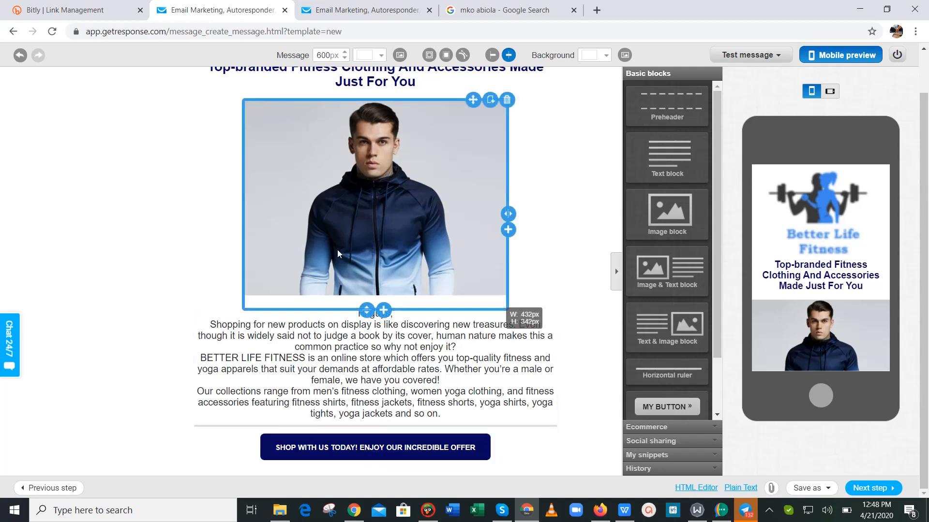
left_click(338, 250)
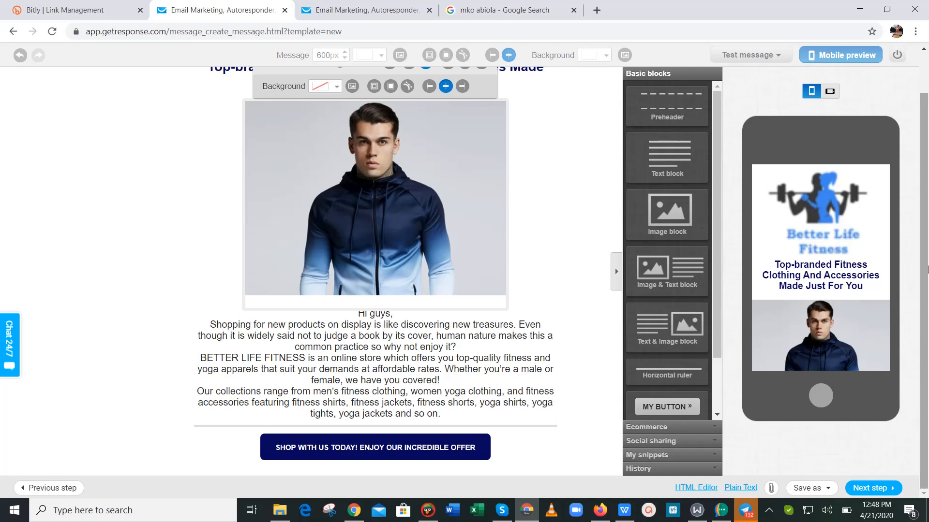
scroll(925, 189, "up", 2)
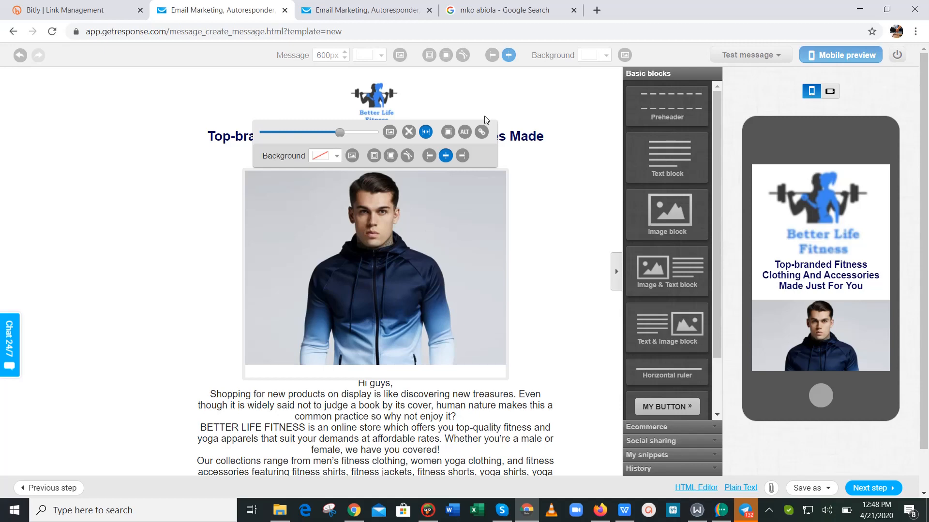
left_click(482, 132)
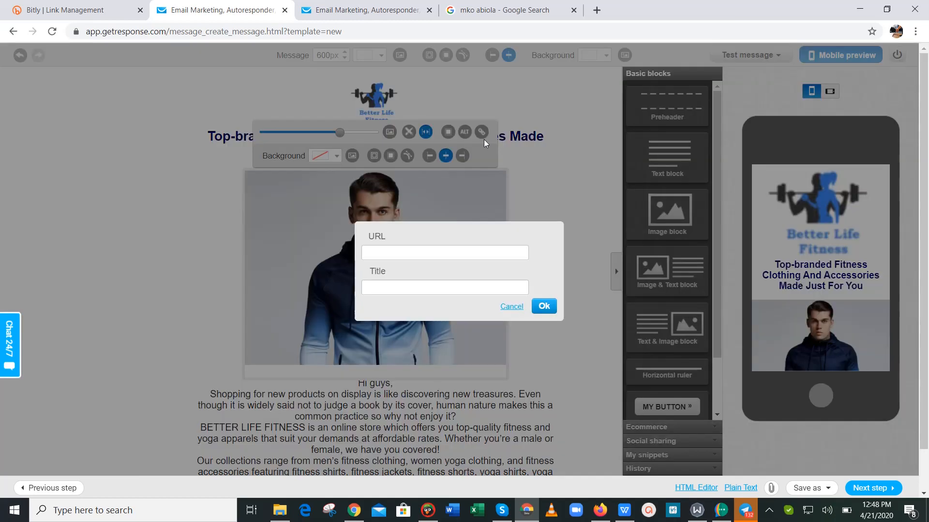
left_click(473, 255)
left_click(450, 228)
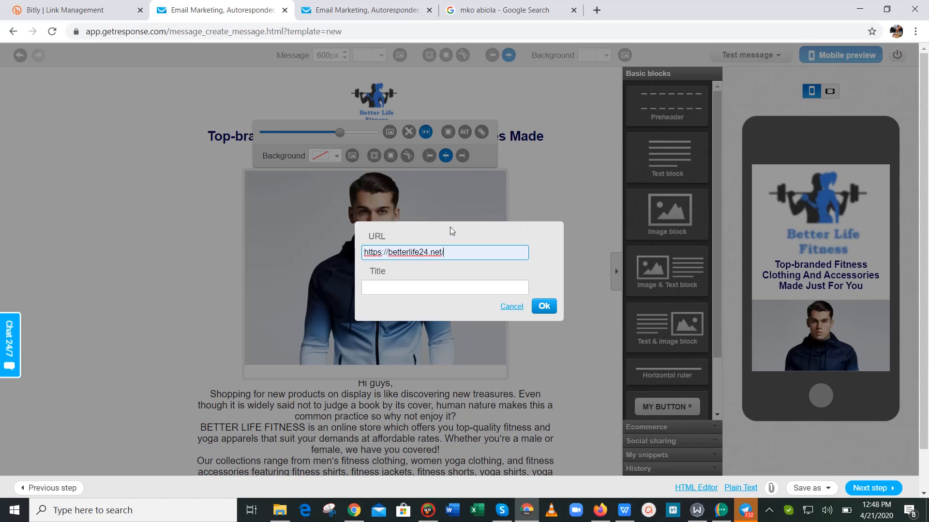
left_click(424, 297)
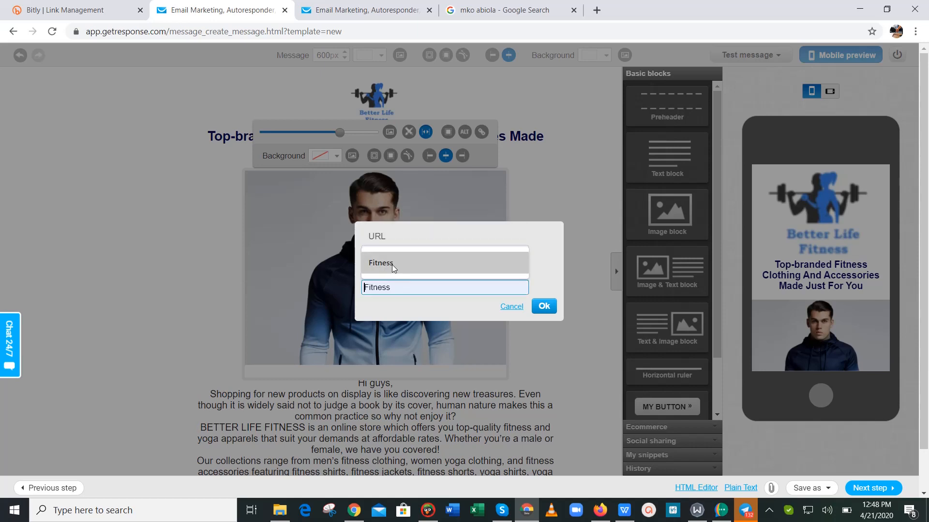
left_click(391, 265)
left_click(544, 305)
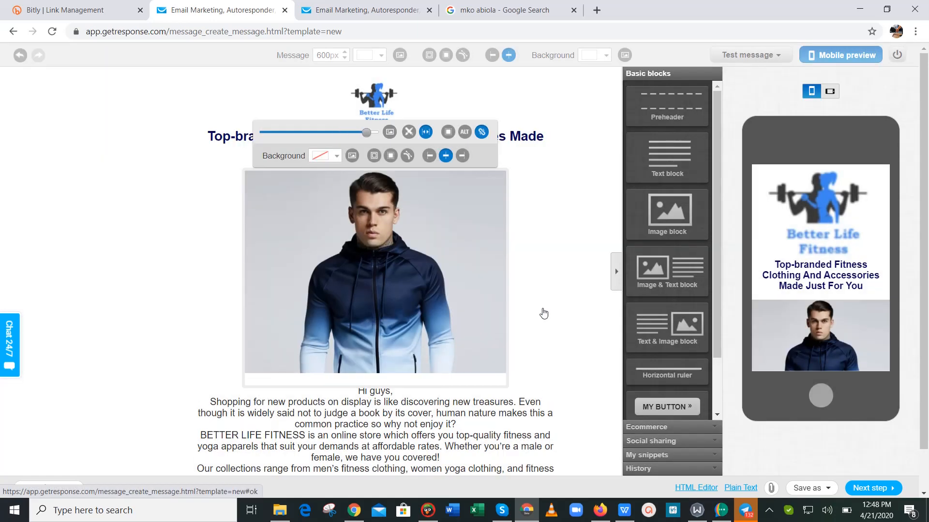
scroll(927, 241, "down", 1)
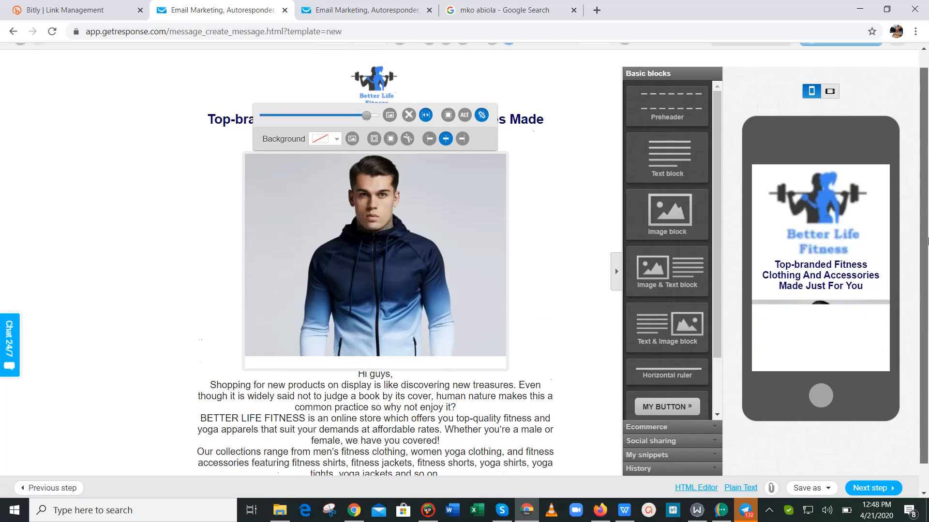
scroll(927, 240, "down", 1)
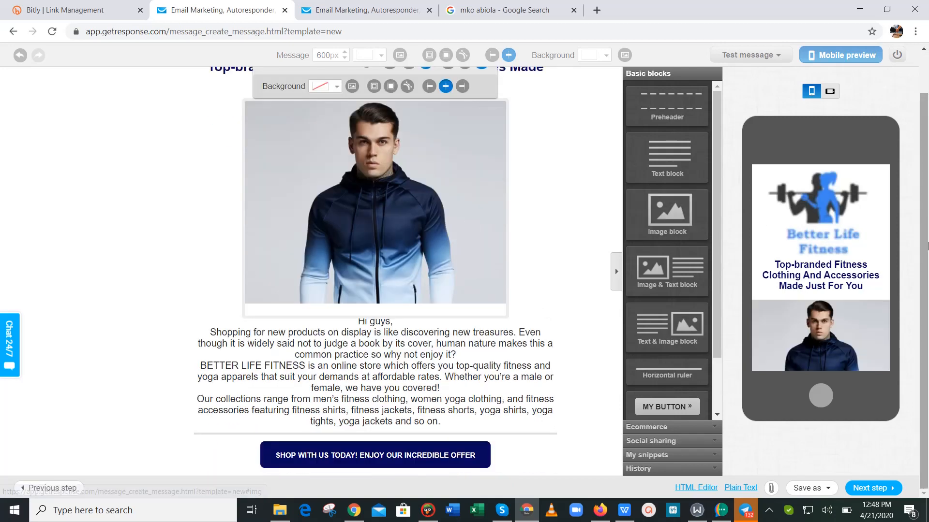
left_click_drag(928, 246, 927, 202)
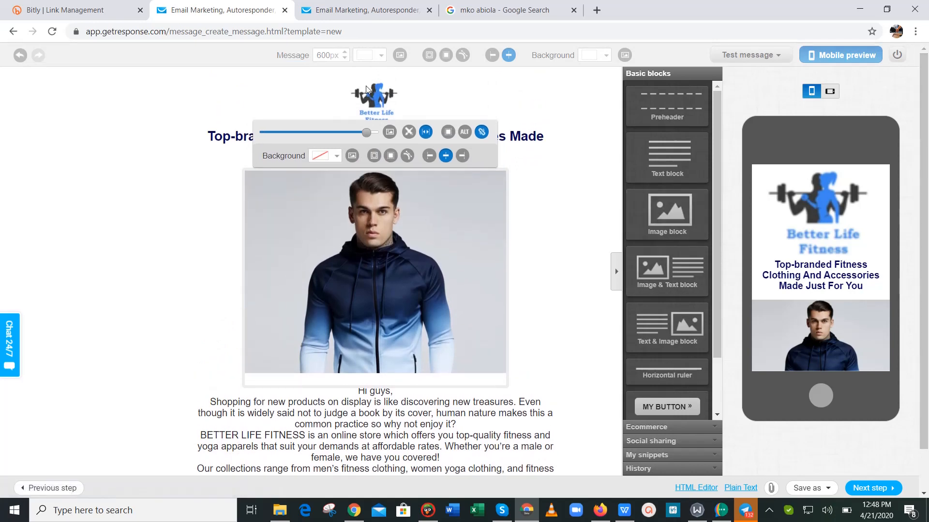
left_click(119, 206)
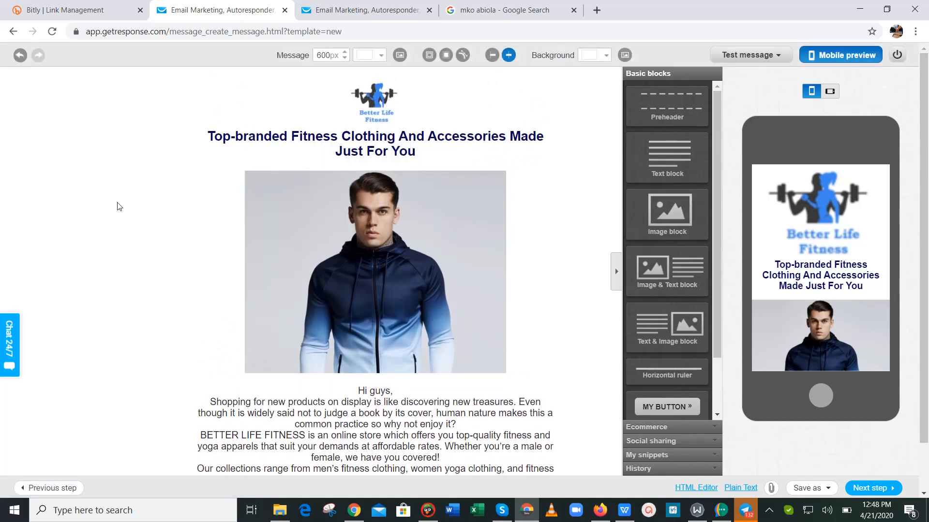
Review the finished email down to its call-to-action button and proceed to the autoresponder settings.
left_click_drag(927, 246, 926, 279)
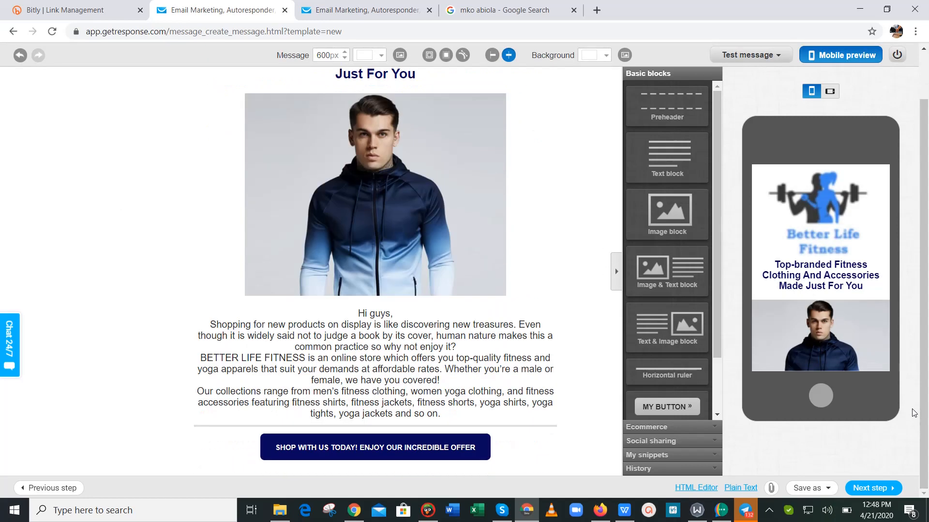
left_click(869, 488)
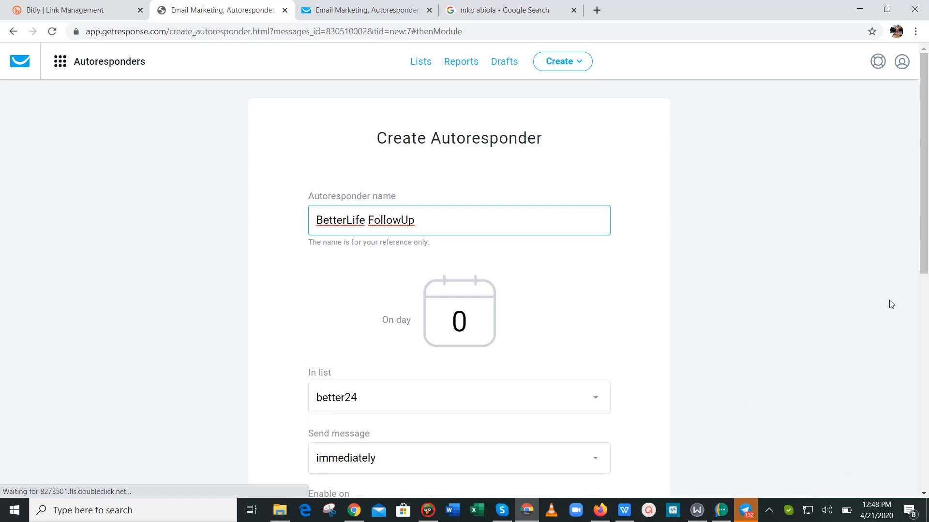
Review the autoresponder's name, cycle day, list, send time, enabled weekdays and attached BetterLife Auto 1 message.
mouse_move(924, 232)
left_mouse_down()
mouse_move(924, 274)
mouse_move(927, 207)
mouse_move(927, 219)
left_mouse_up()
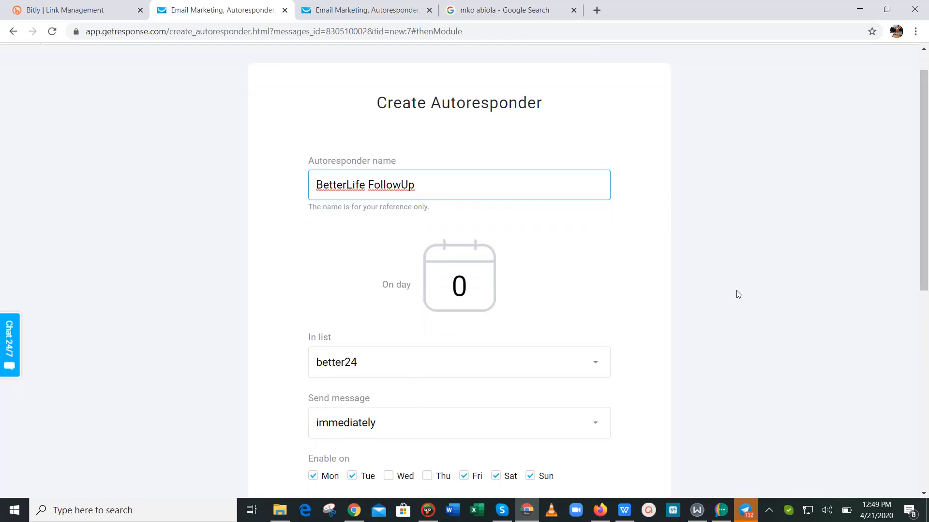
scroll(371, 222, "down", 5)
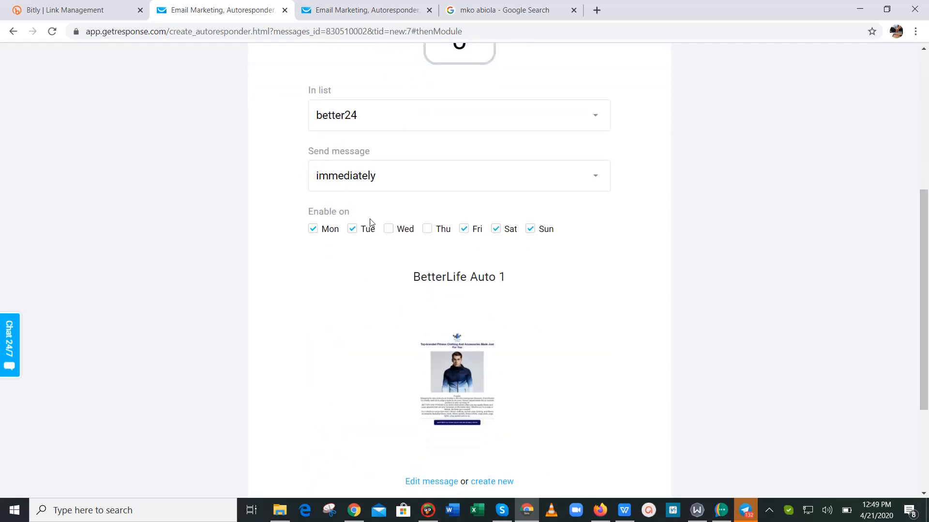
scroll(562, 257, "down", 2)
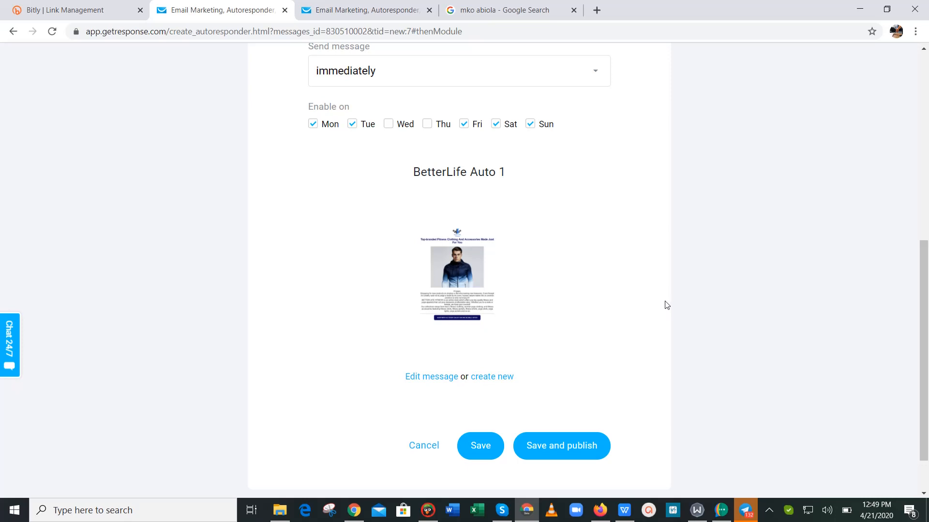
mouse_move(474, 311)
mouse_move(925, 314)
left_mouse_down()
mouse_move(927, 122)
mouse_move(927, 318)
left_mouse_up()
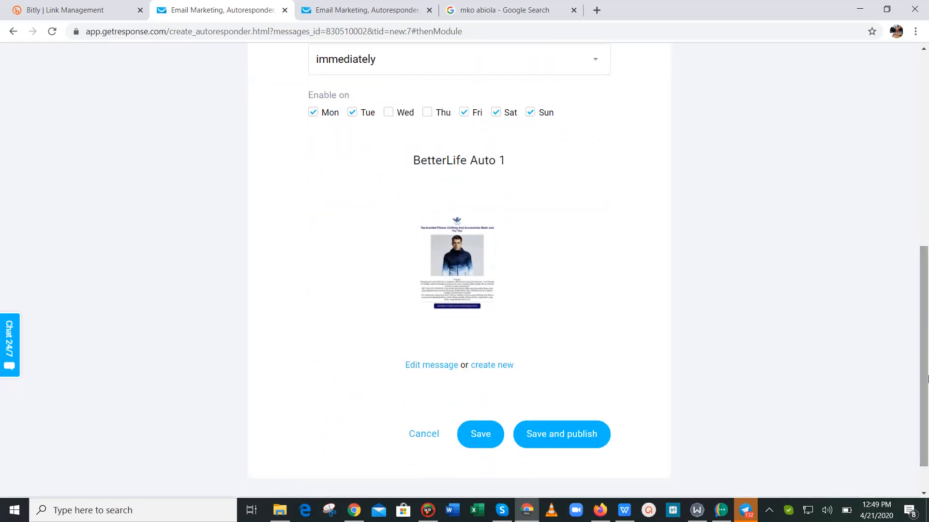
left_click_drag(927, 378, 928, 401)
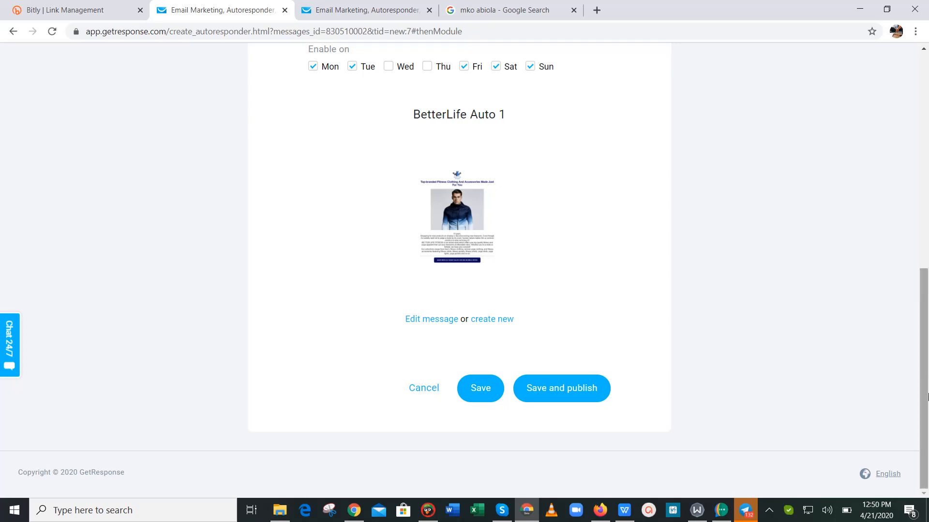
scroll(696, 290, "up", 7)
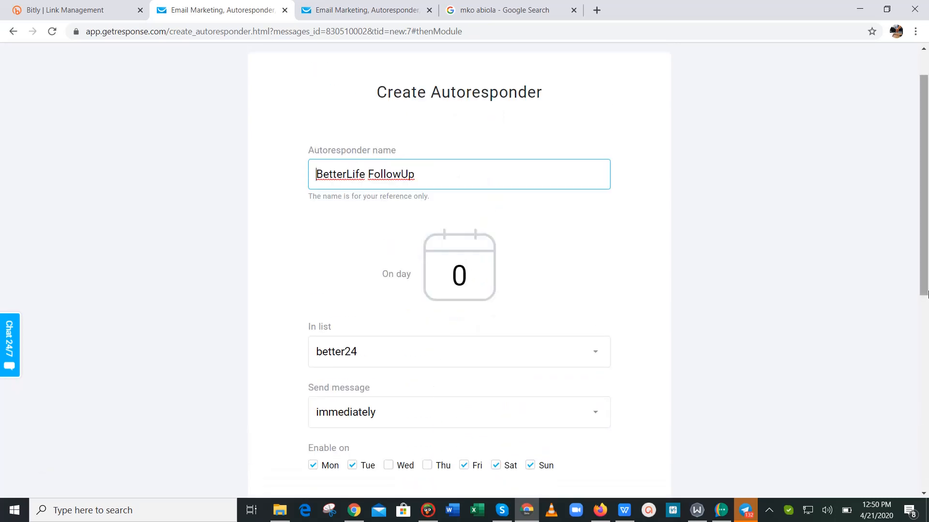
scroll(720, 360, "down", 8)
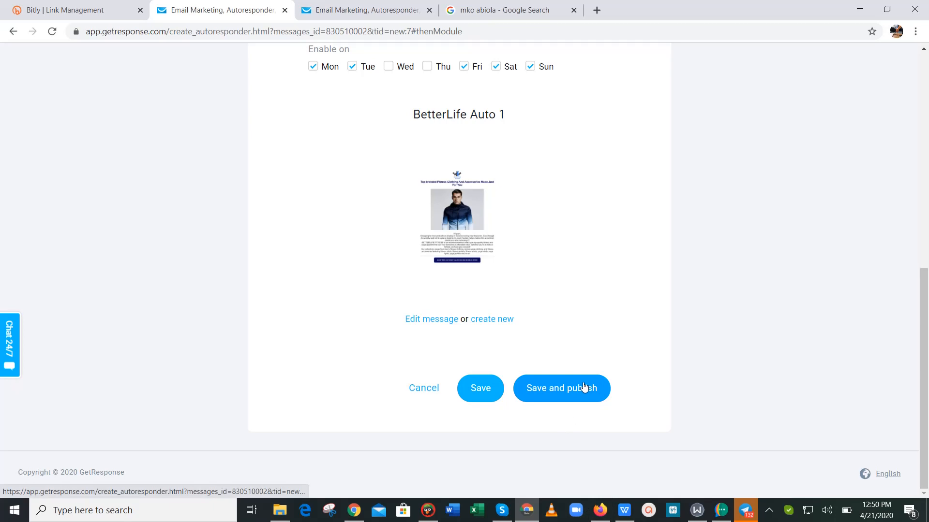
left_click_drag(924, 347, 927, 382)
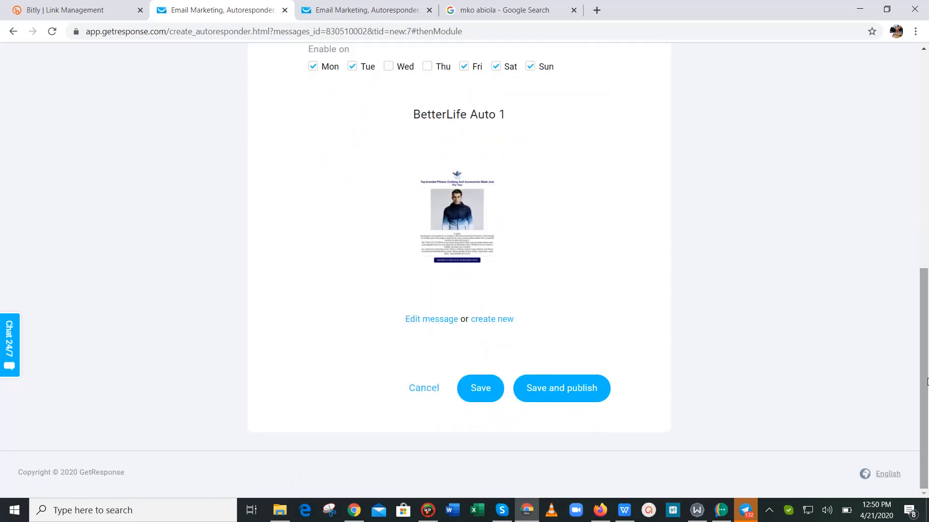
left_click_drag(926, 282, 927, 131)
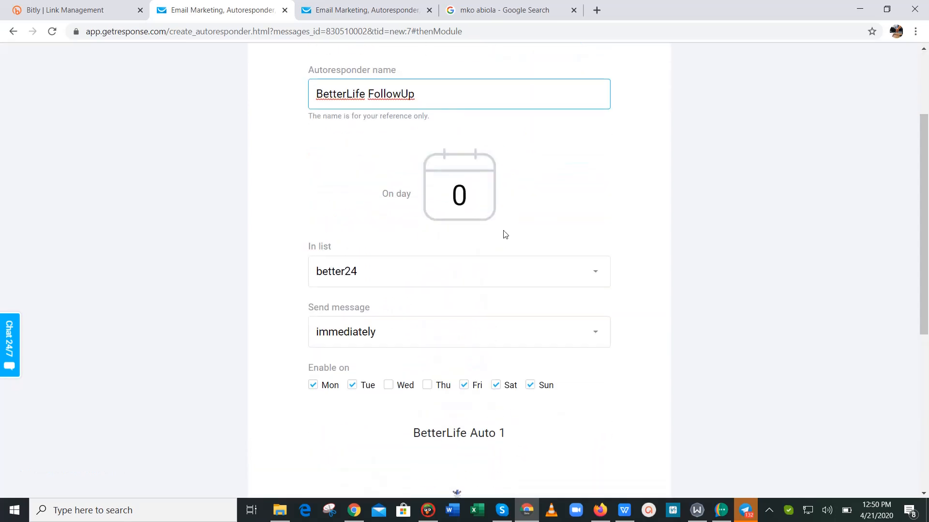
Check the available contact lists with better24 kept as the choice, and save and publish the autoresponder.
left_click(439, 277)
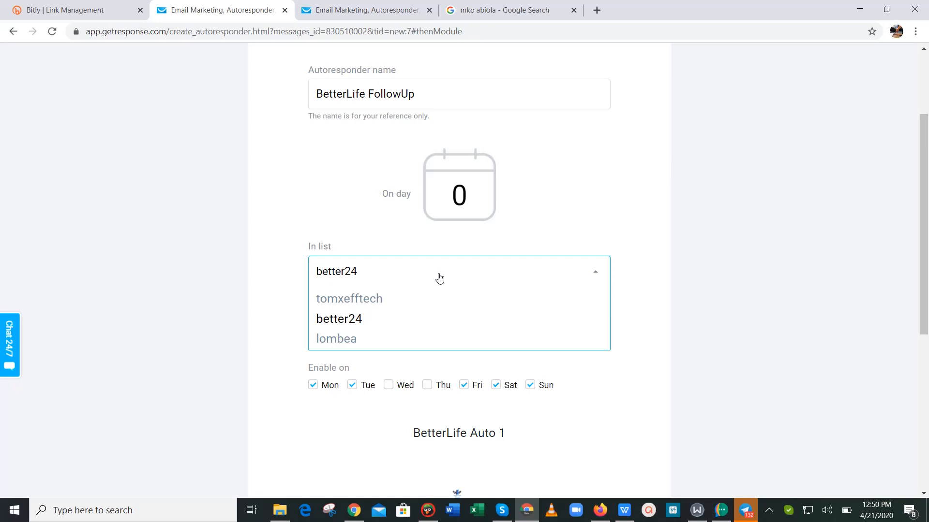
left_click_drag(924, 272, 927, 425)
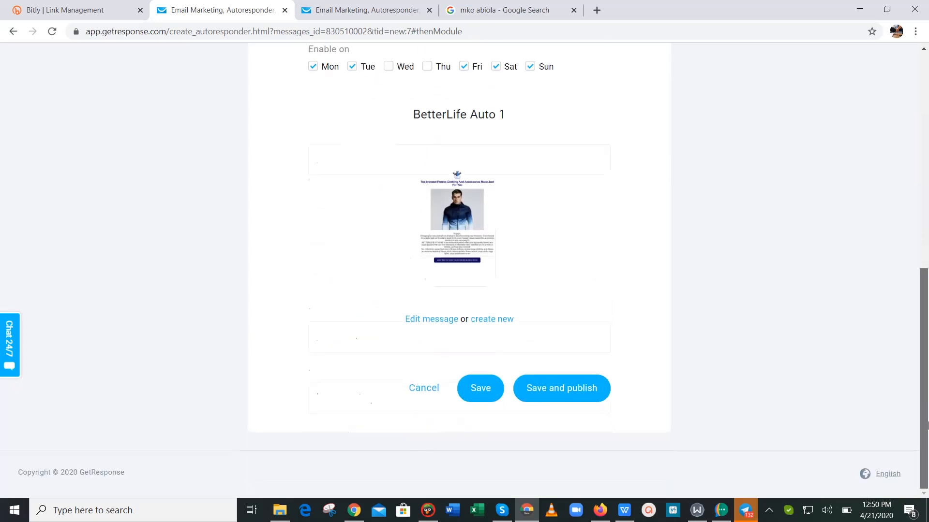
scroll(906, 298, "up", 5)
left_click(505, 188)
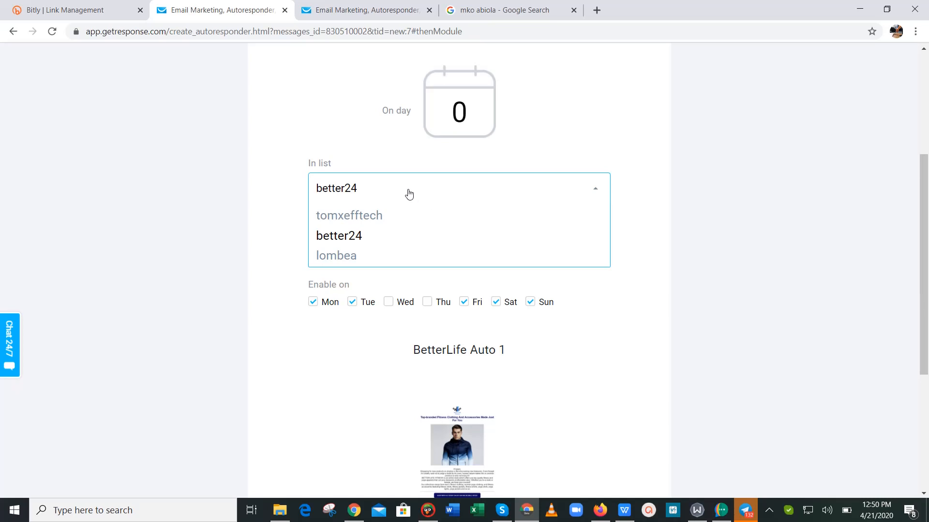
left_click_drag(924, 317, 928, 432)
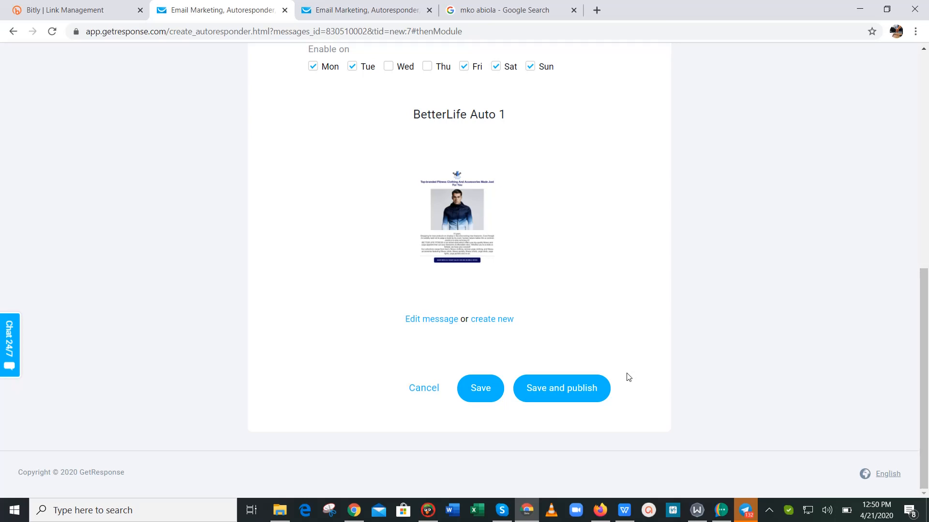
left_click(575, 389)
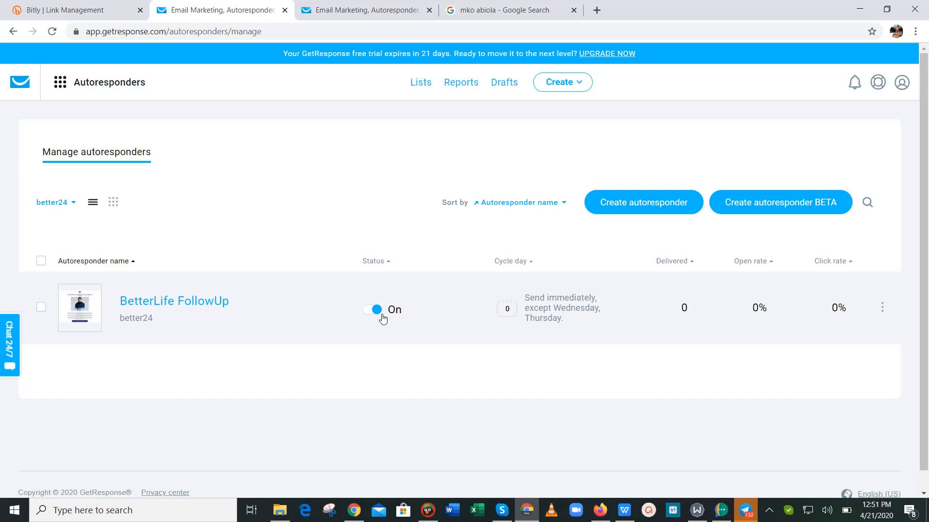
Examine the contact lists offered for filtering the managed autoresponders, leaving the better24 filter in place.
left_click(60, 211)
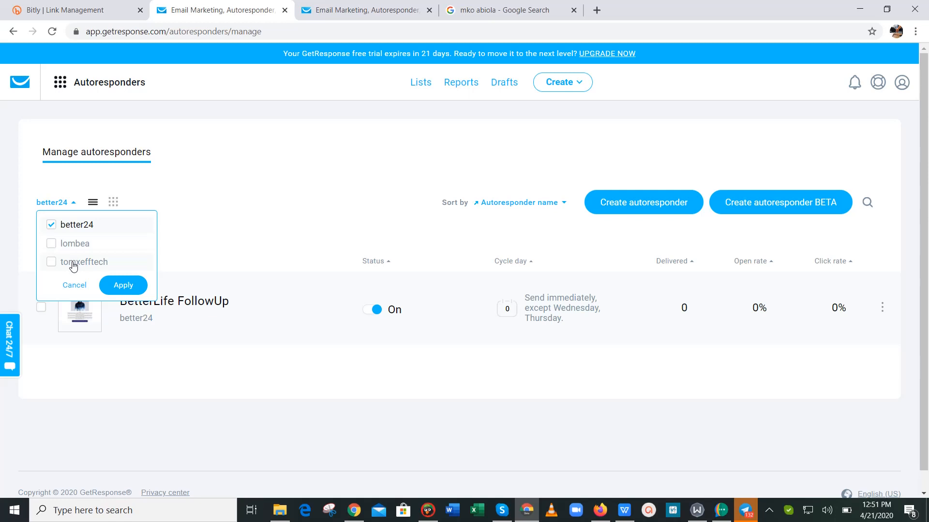
left_click(219, 230)
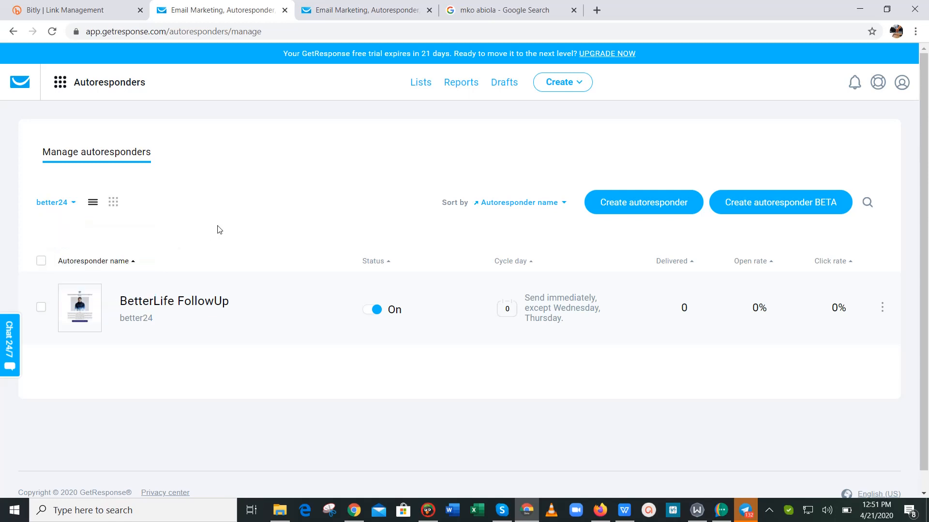
left_click(60, 208)
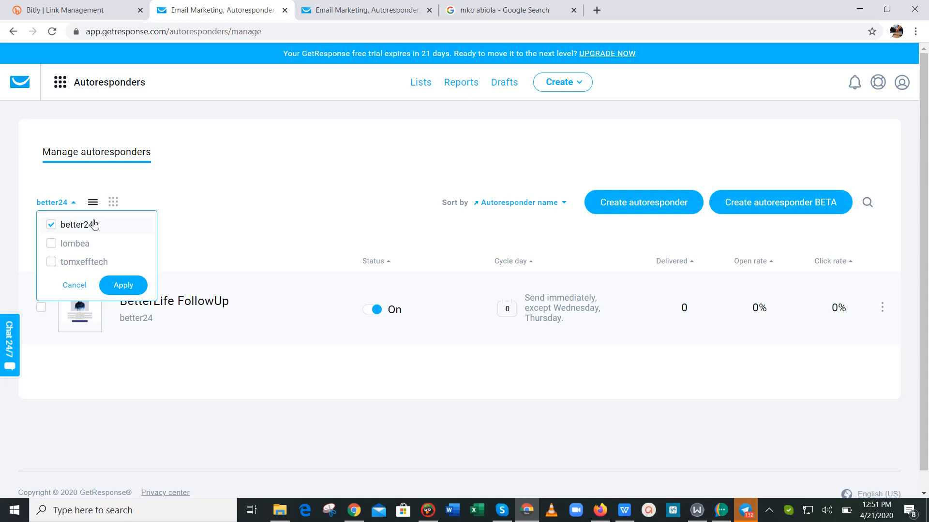
left_click(277, 207)
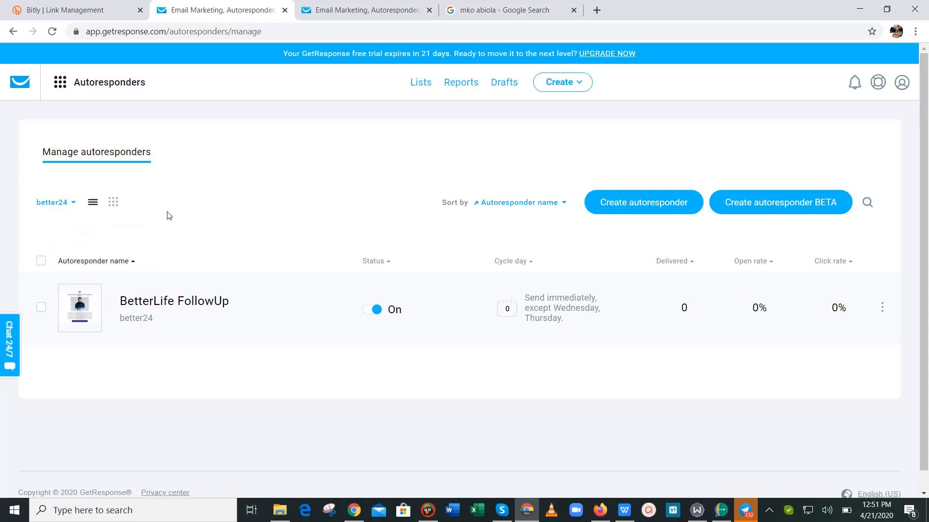
left_click(47, 203)
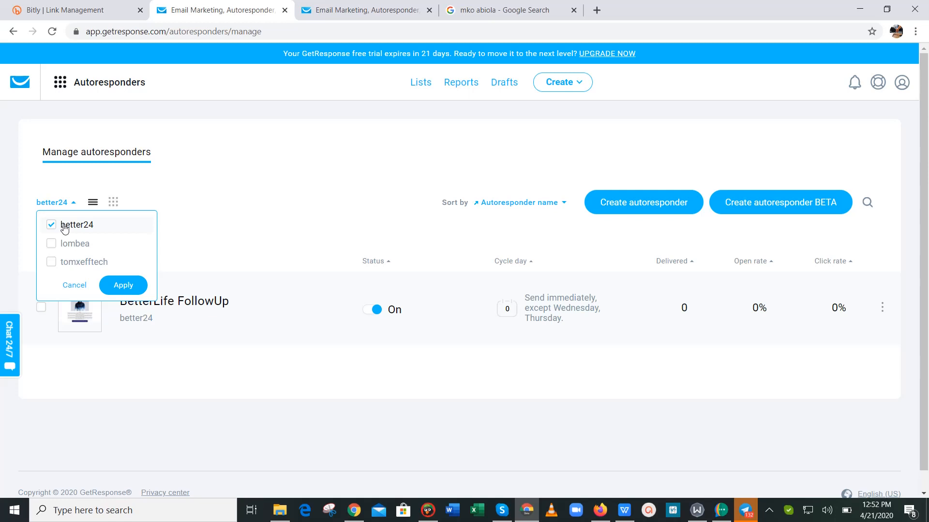
left_click(279, 225)
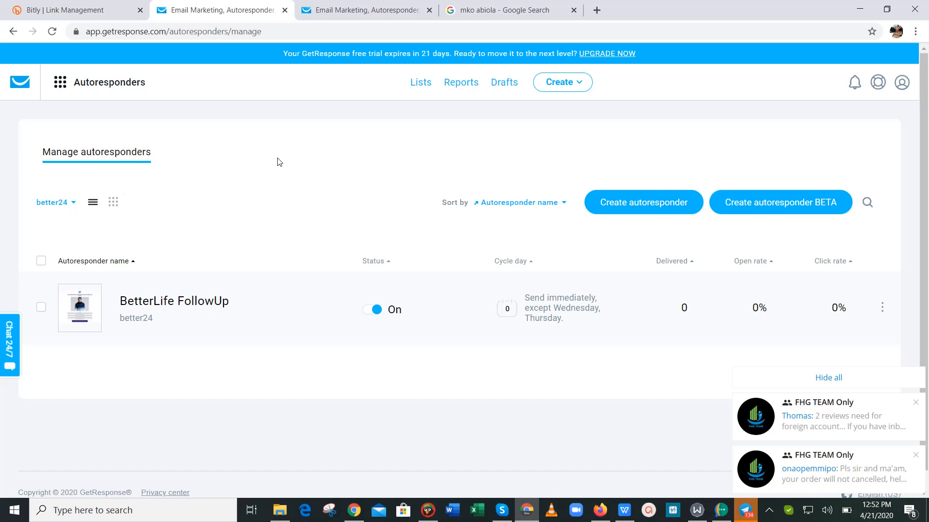
left_click(61, 207)
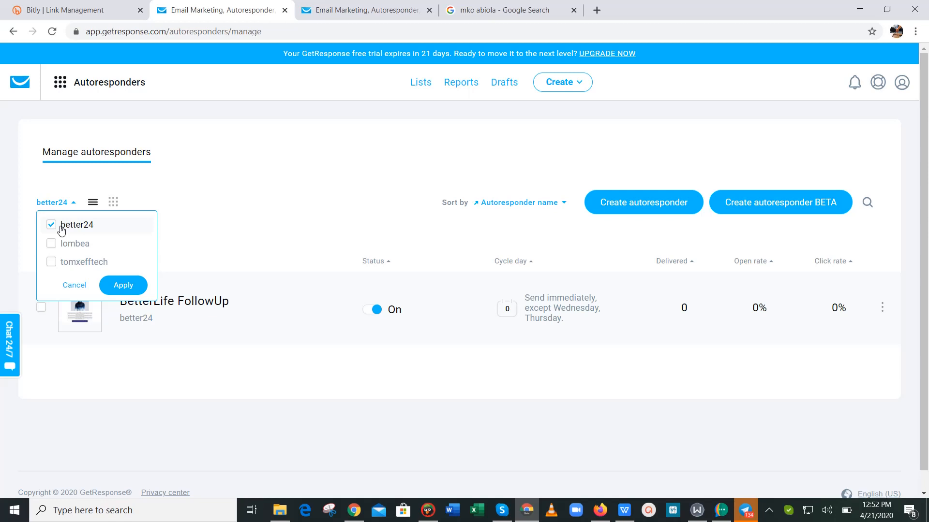
left_click(343, 131)
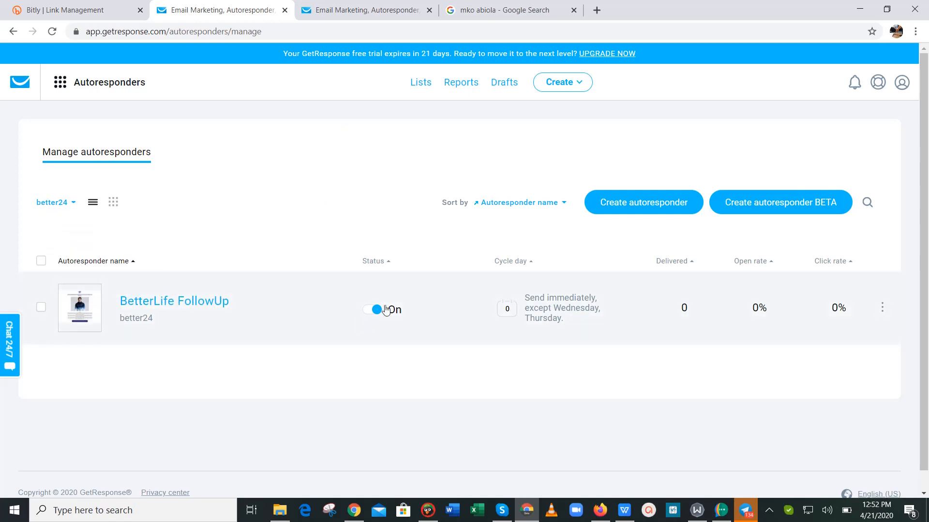
Preview the BetterLife FollowUp email from its thumbnail and close the preview.
left_click(88, 309)
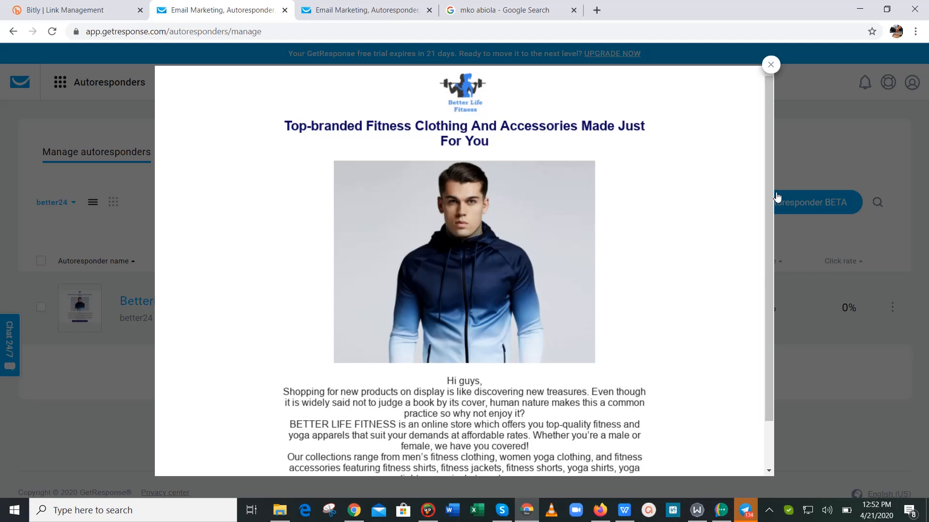
left_click_drag(765, 185, 806, 92)
left_click(771, 65)
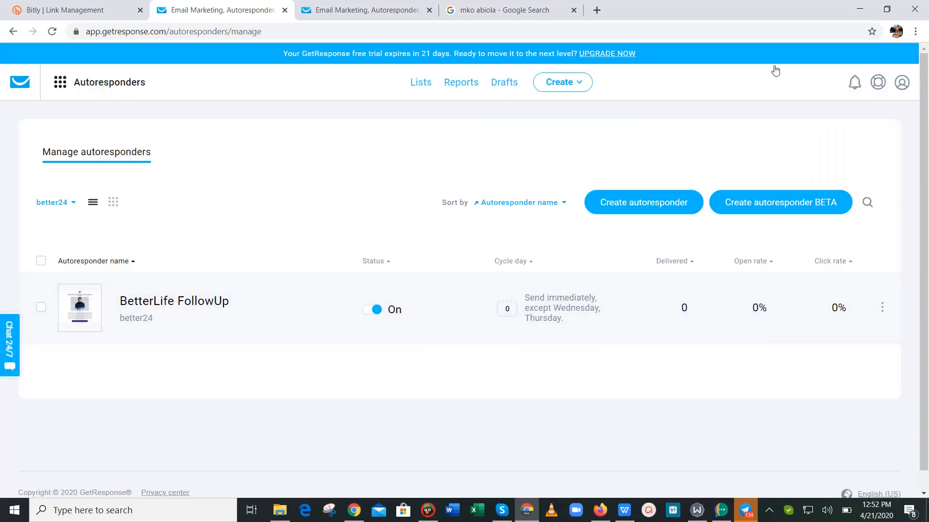
Switch the BetterLife FollowUp autoresponder off and back on, and view its available actions.
left_click(376, 309)
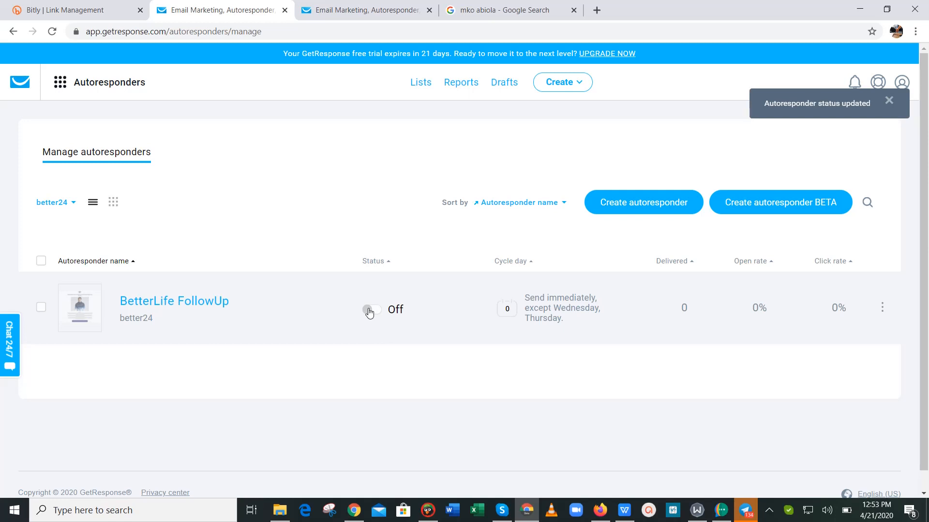
left_click(370, 310)
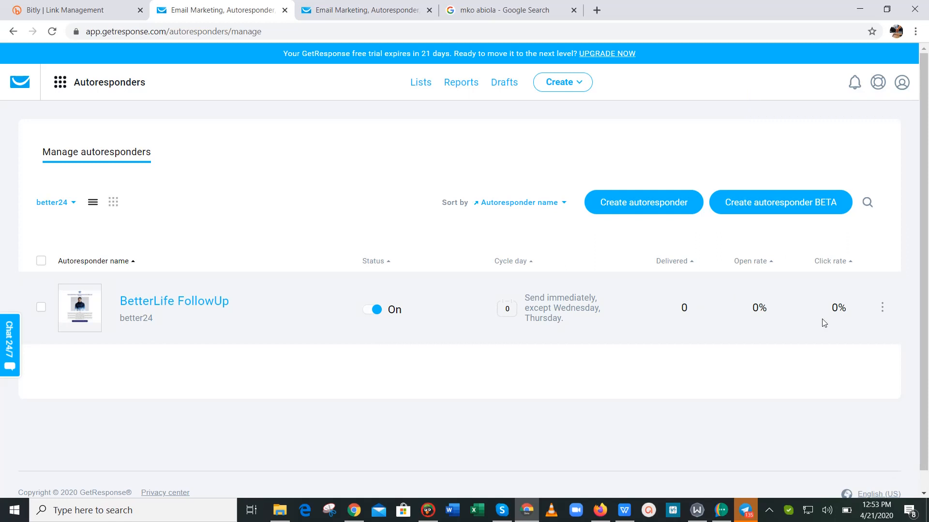
left_click(882, 308)
Show the autoresponders in the day grid view and inspect the BetterLife FollowUp card on day 0 and its actions.
left_click(114, 203)
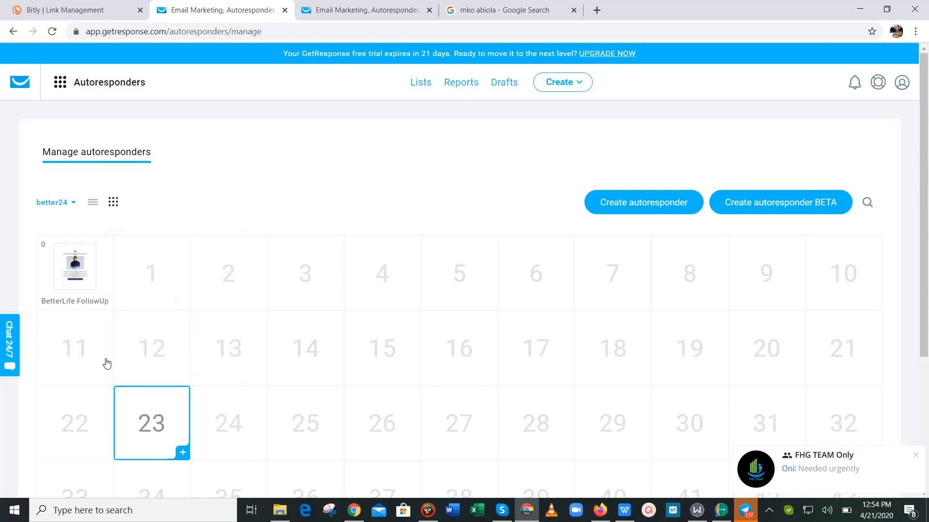
mouse_move(97, 310)
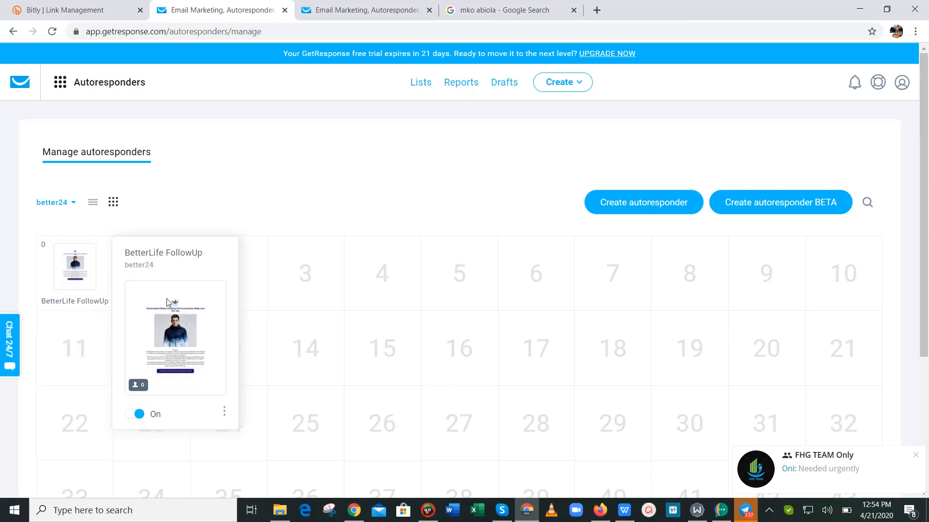
left_click(224, 411)
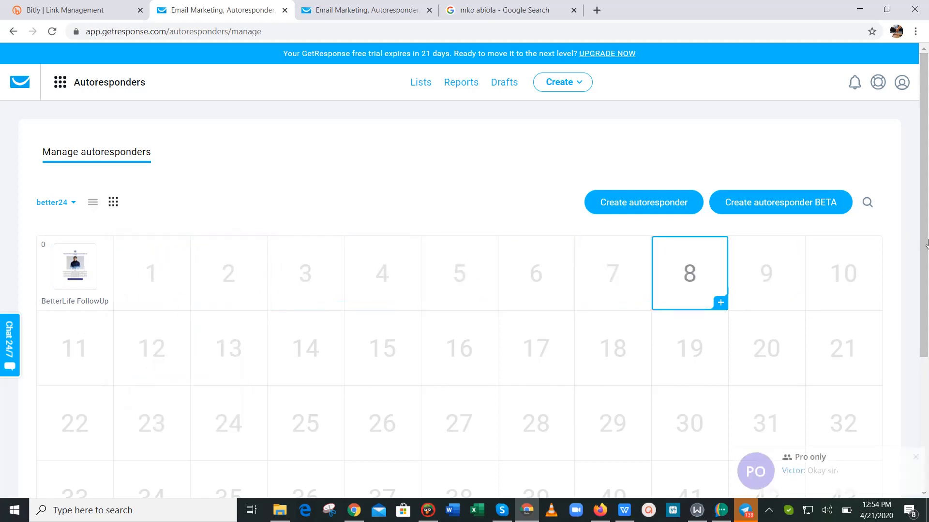
Extend the autoresponder day grid twice to show the days up to 65.
left_click_drag(927, 245, 928, 424)
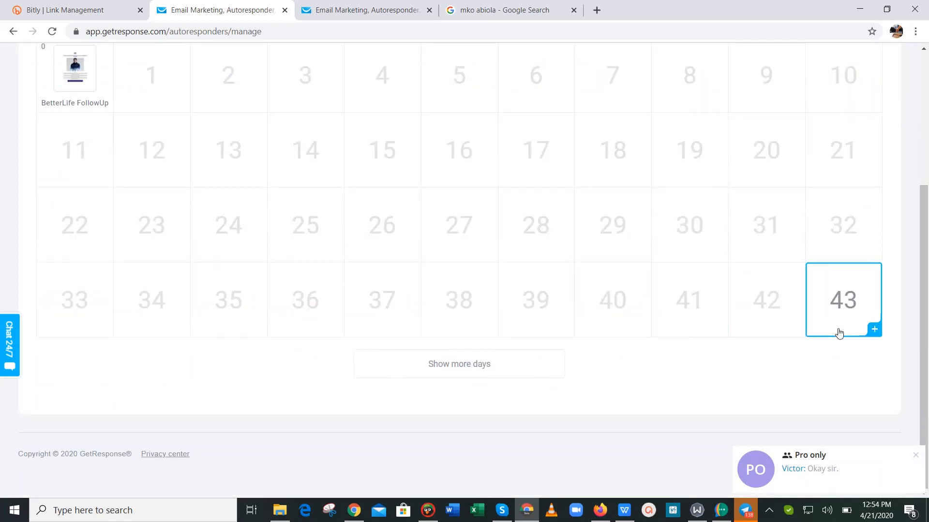
left_click(514, 364)
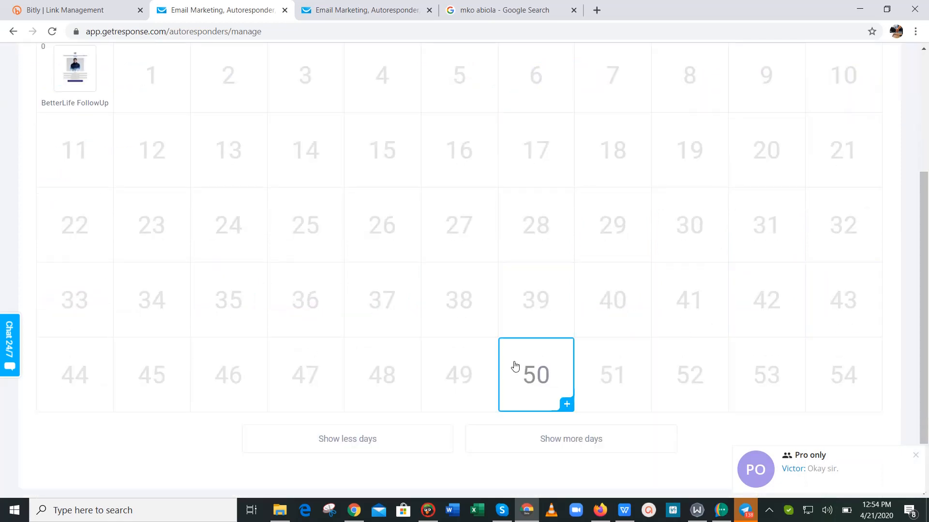
scroll(927, 310, "down", 2)
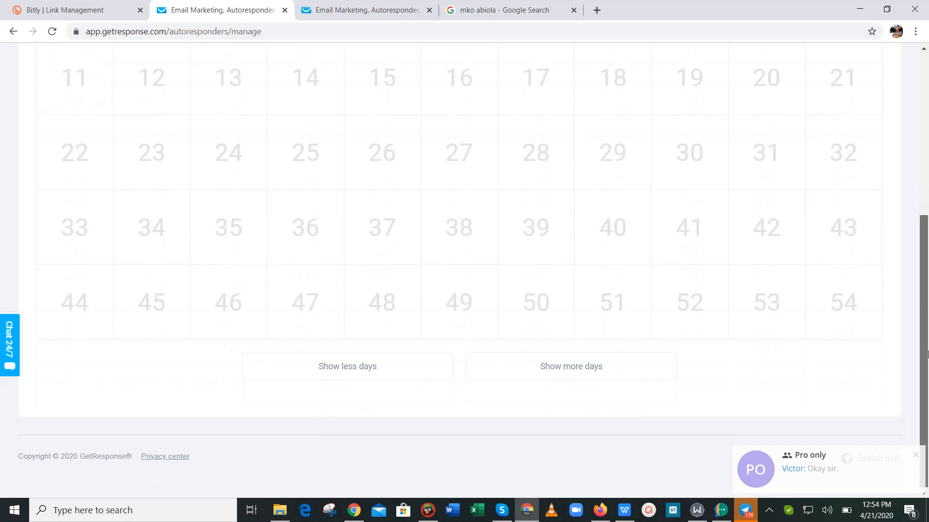
left_click(587, 373)
scroll(927, 390, "down", 2)
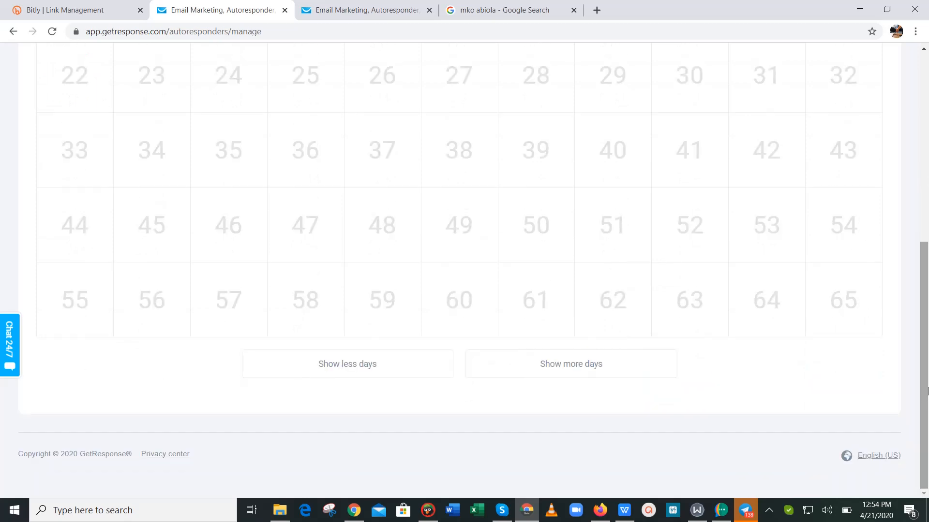
Show fewer days in the autoresponder grid twice, and switch to the list view and back to the grid.
mouse_move(927, 390)
left_mouse_down()
mouse_move(927, 198)
mouse_move(926, 376)
left_mouse_up()
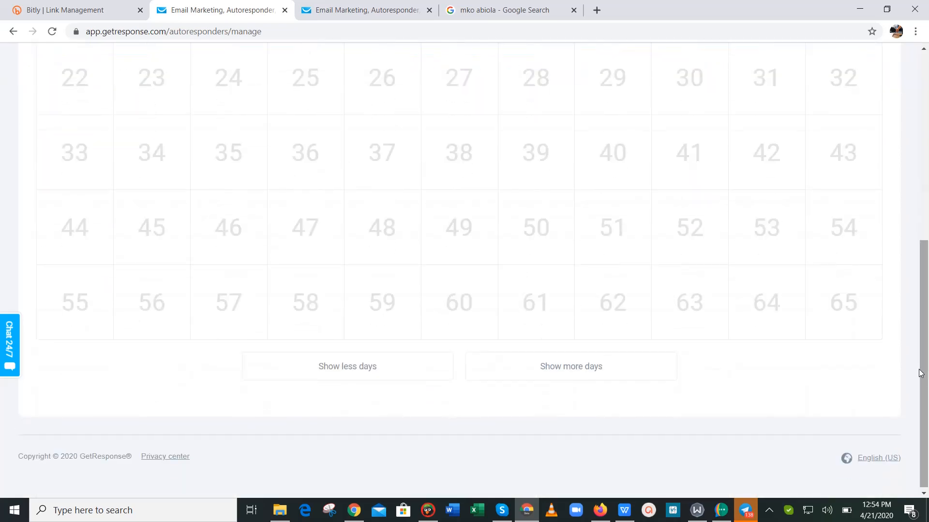
left_click(413, 376)
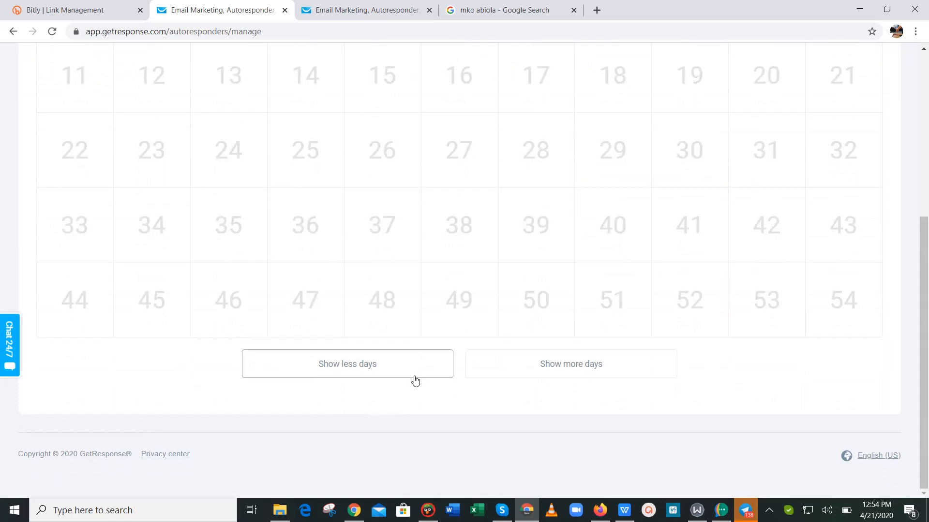
left_click(379, 380)
left_click_drag(927, 304, 928, 179)
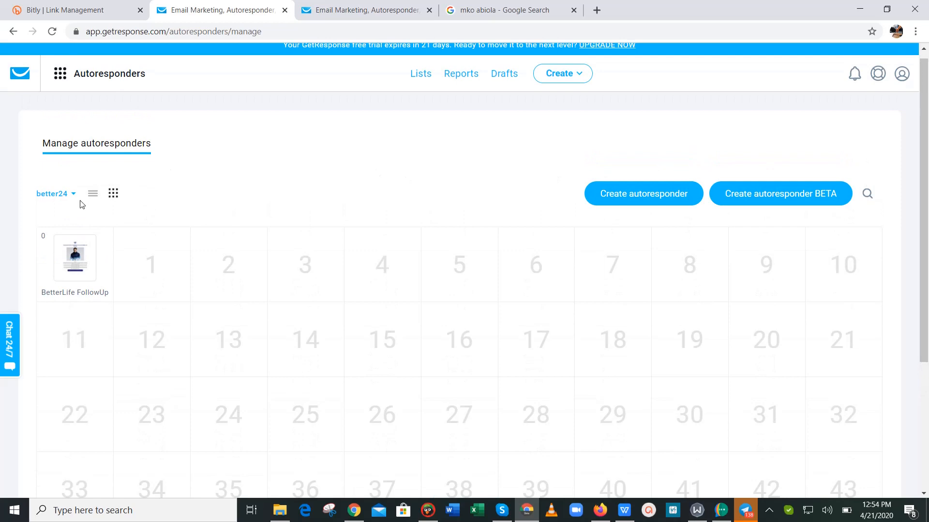
left_click(92, 196)
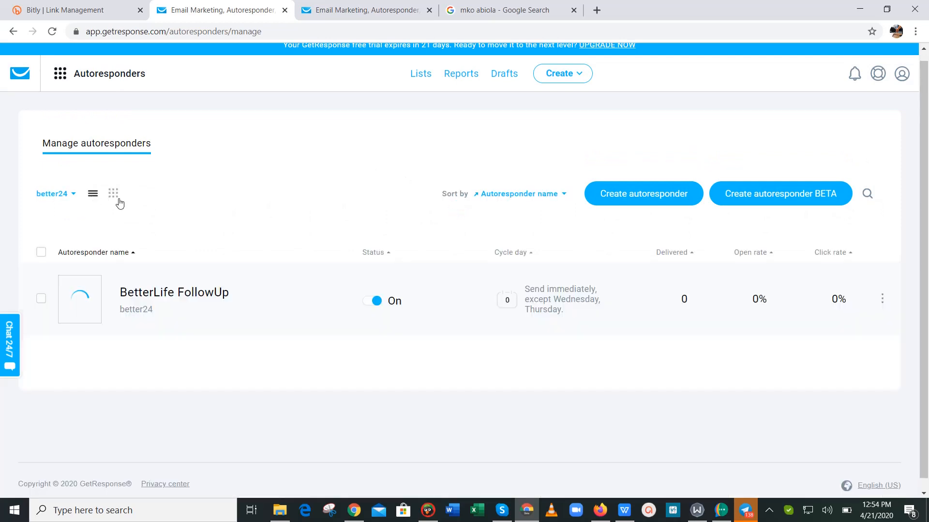
left_click(114, 198)
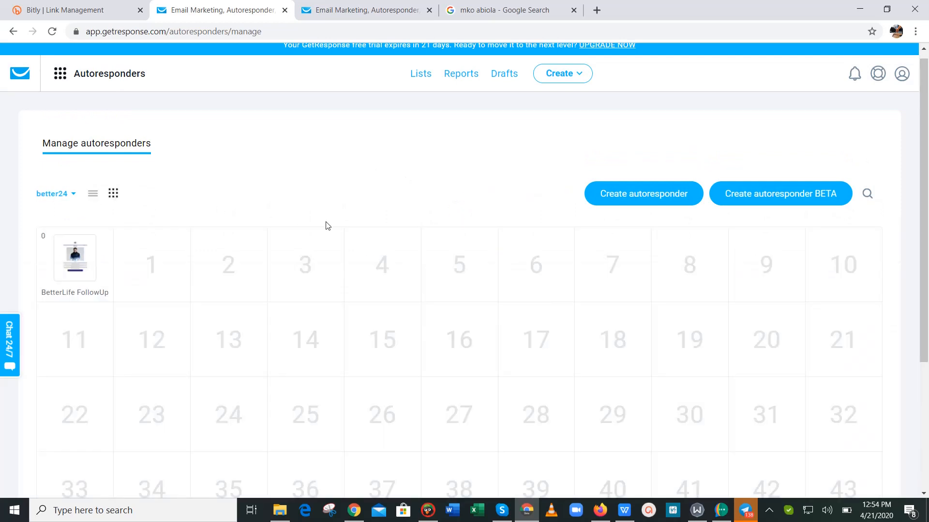
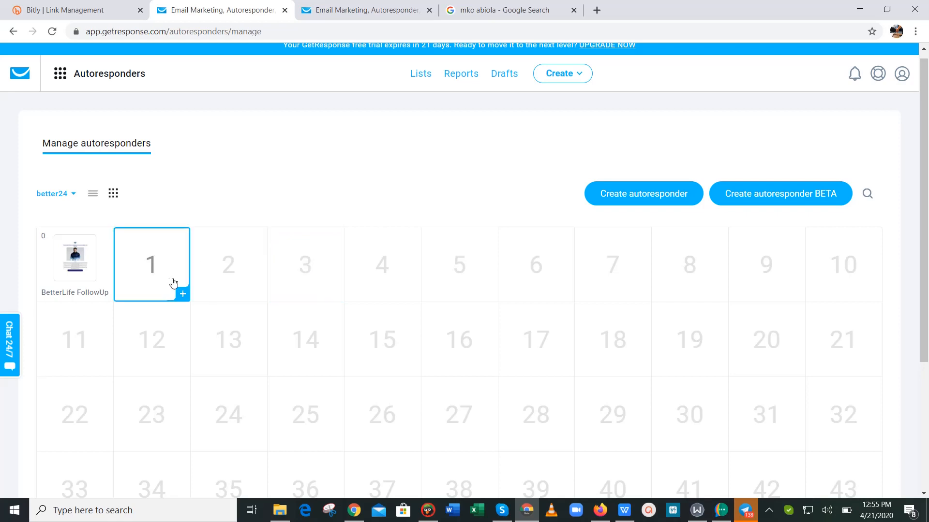
Look at the new autoresponder form for day 3, return to managing autoresponders, and view the list filter options in list view.
left_click(320, 273)
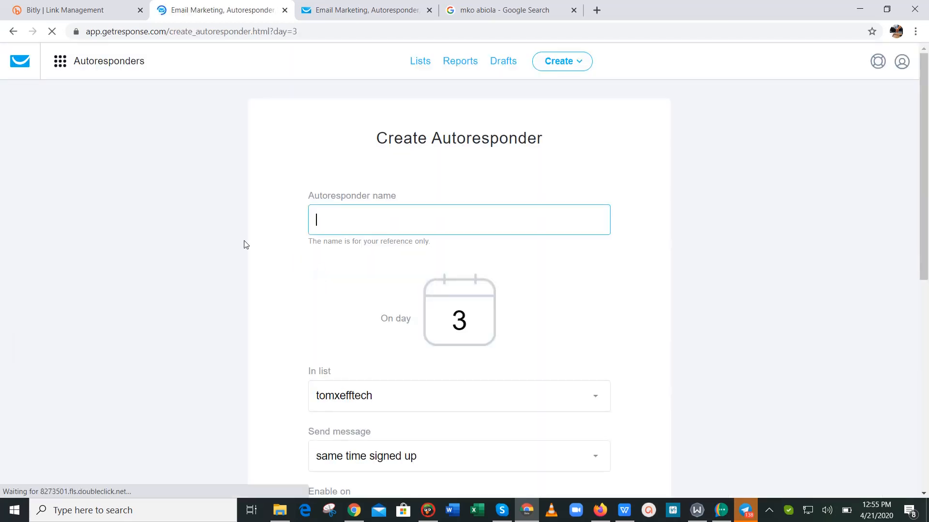
left_click(12, 32)
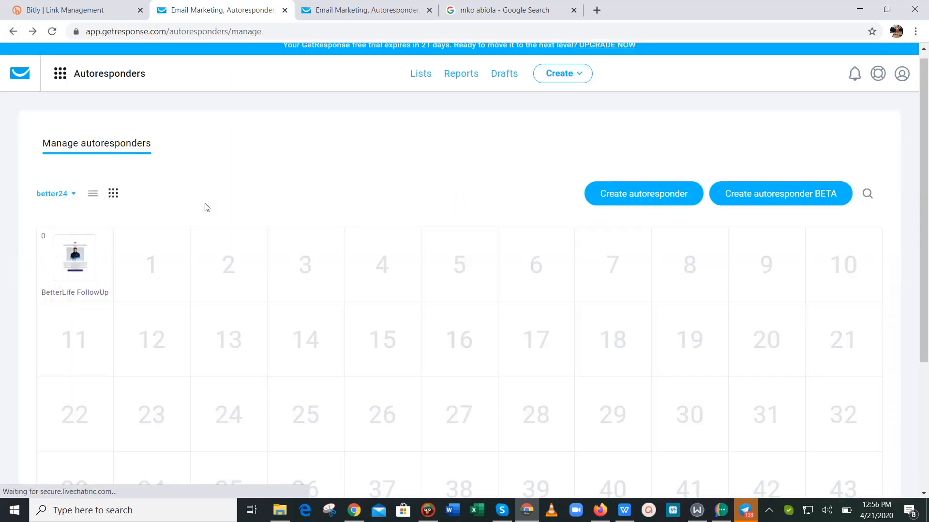
left_click(93, 194)
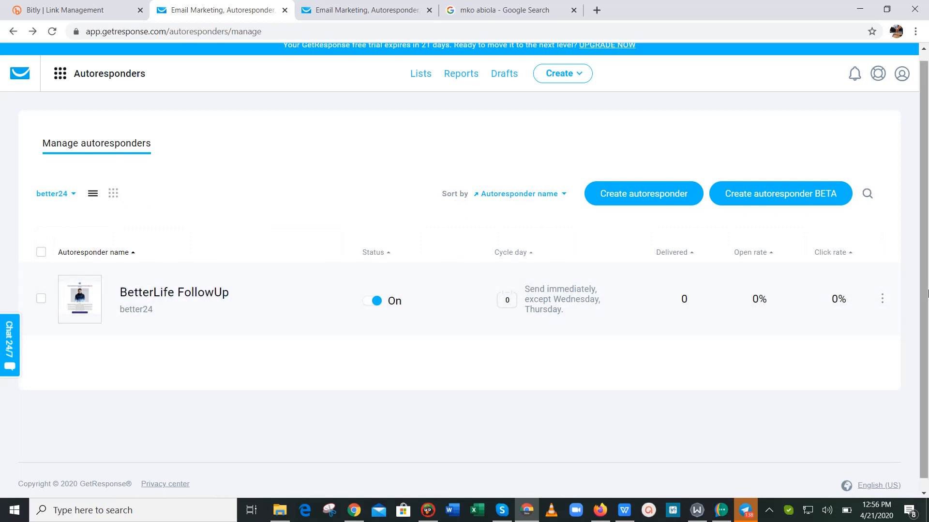
scroll(928, 319, "down", 1)
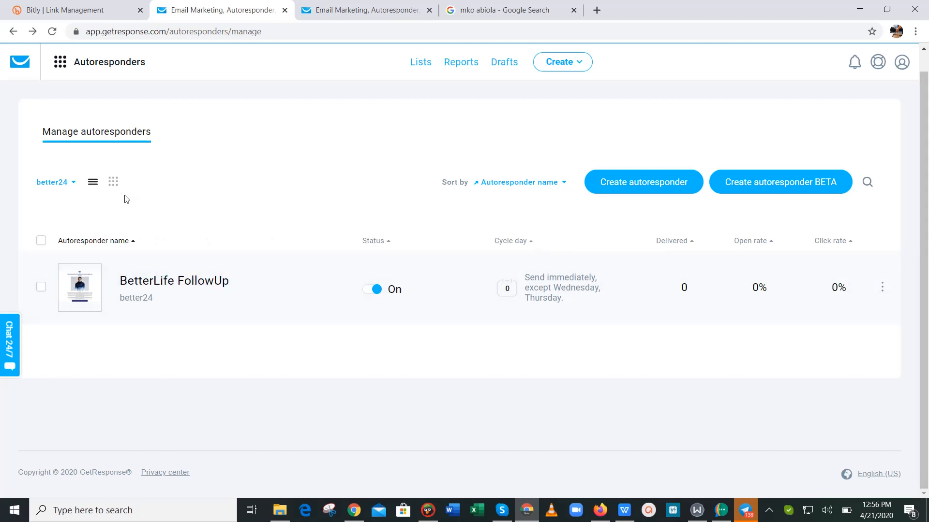
left_click(70, 187)
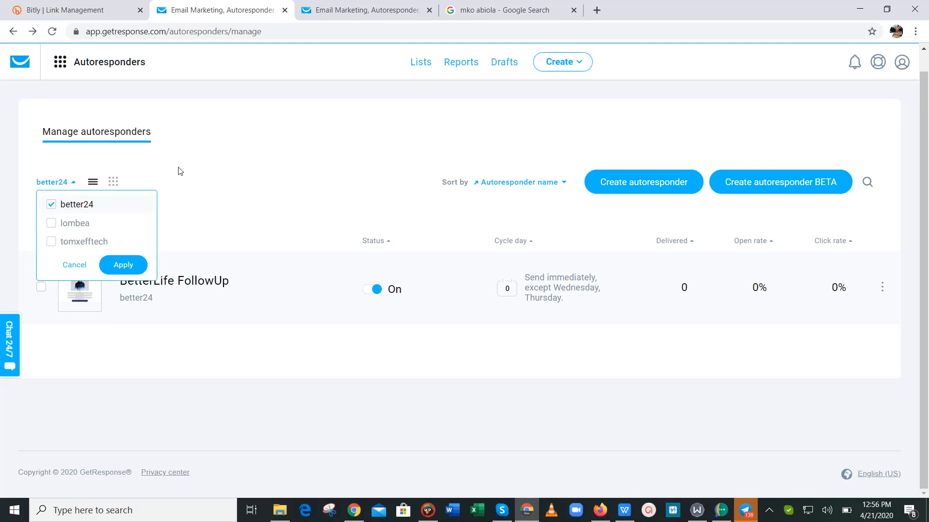
left_click(189, 171)
left_click(616, 189)
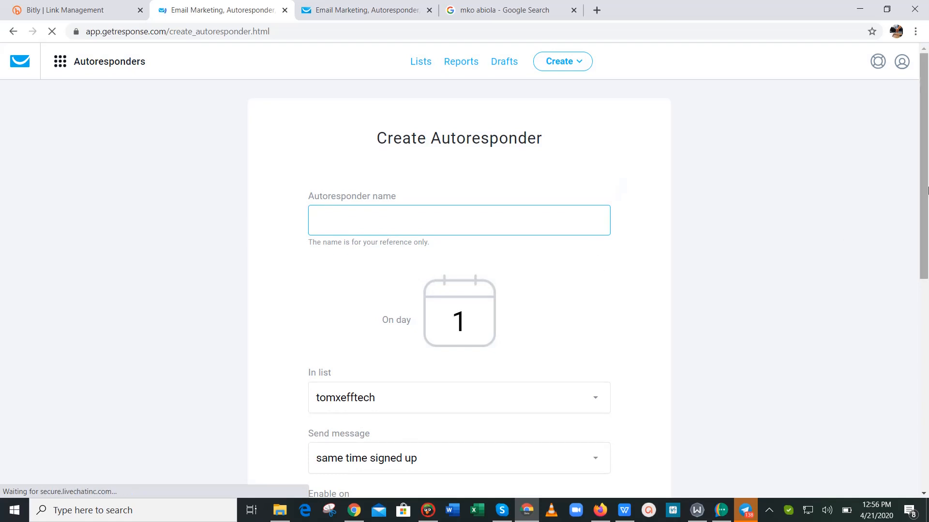
mouse_move(927, 186)
left_mouse_down()
mouse_move(910, 450)
mouse_move(928, 197)
left_mouse_up()
left_click(486, 211)
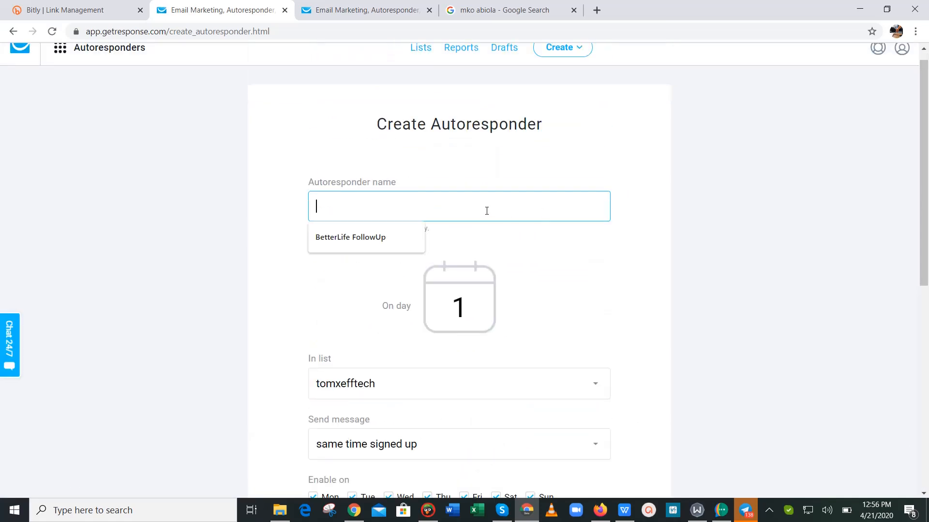
left_click(396, 241)
left_click(463, 290)
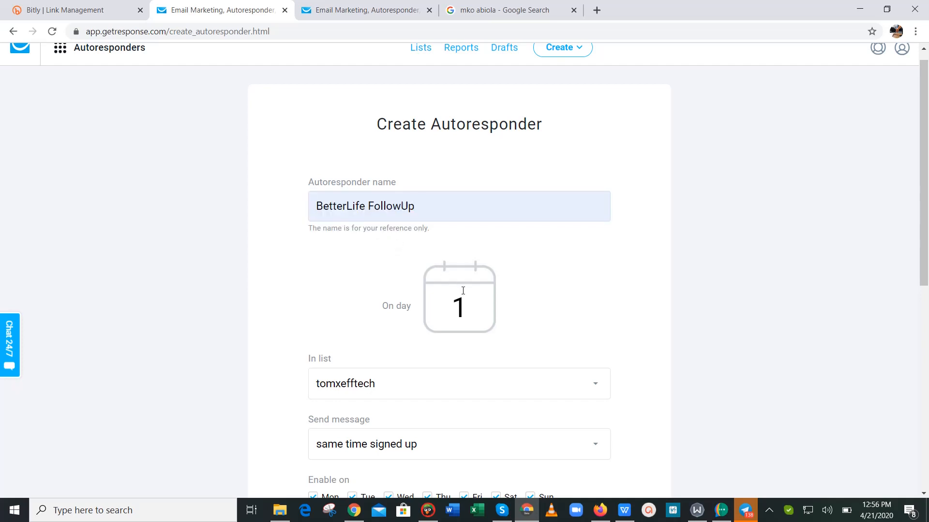
key("BackSpace")
type("3")
left_click(13, 30)
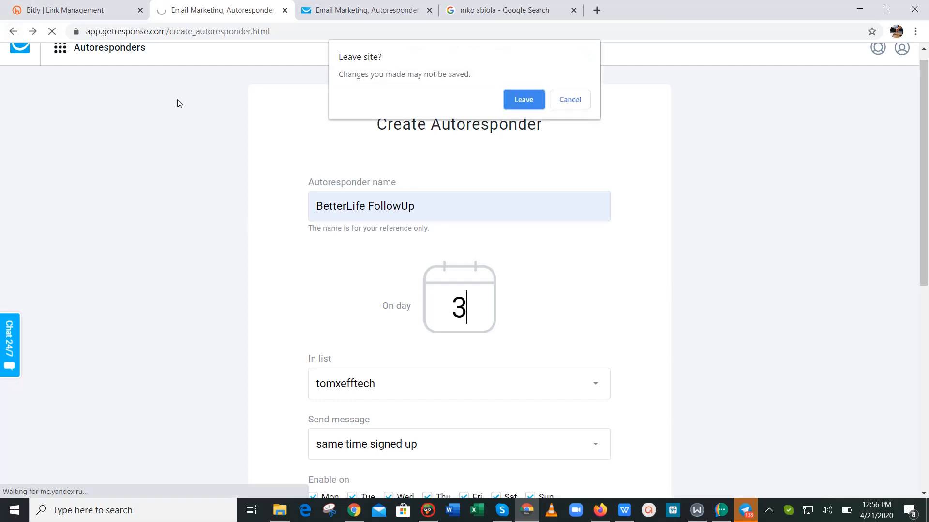
left_click(513, 100)
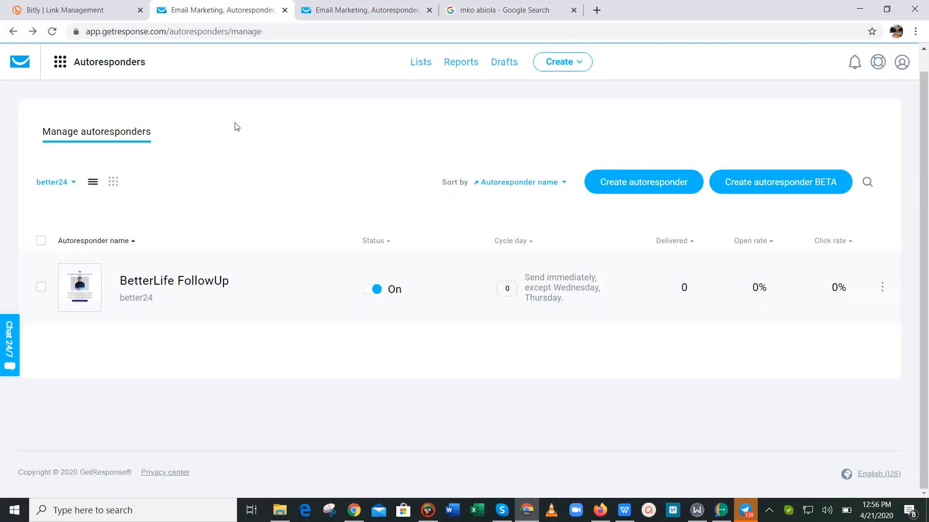
Start a new autoresponder from day 3 of the day grid and name it BetterLife FollowUp.
left_click(113, 181)
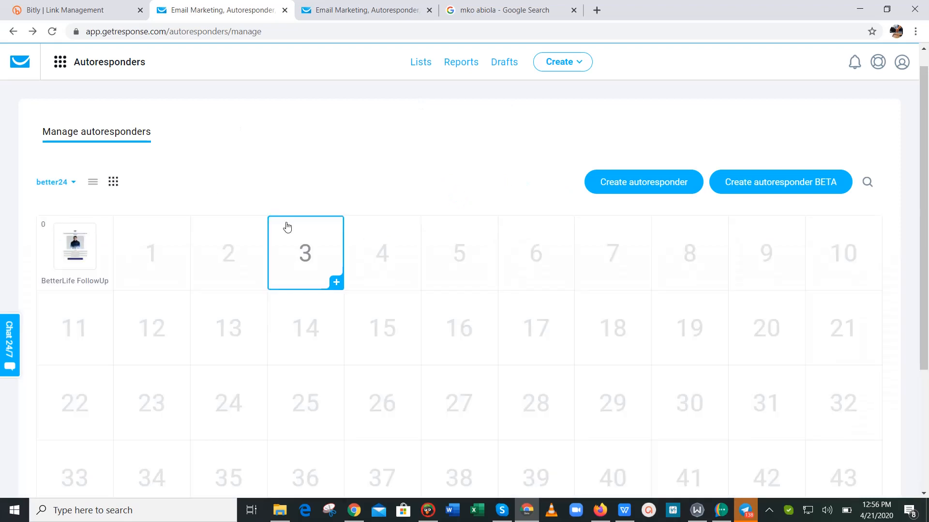
left_click(334, 252)
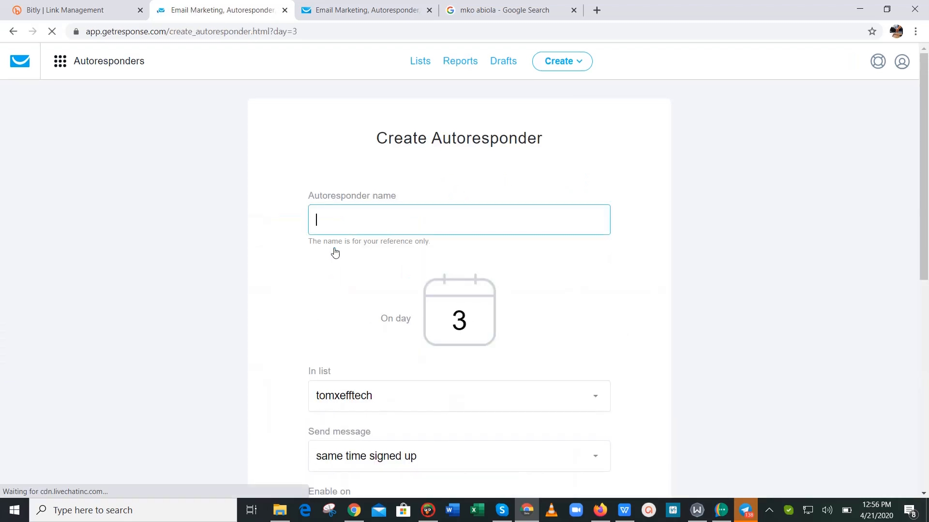
left_click_drag(924, 206, 928, 421)
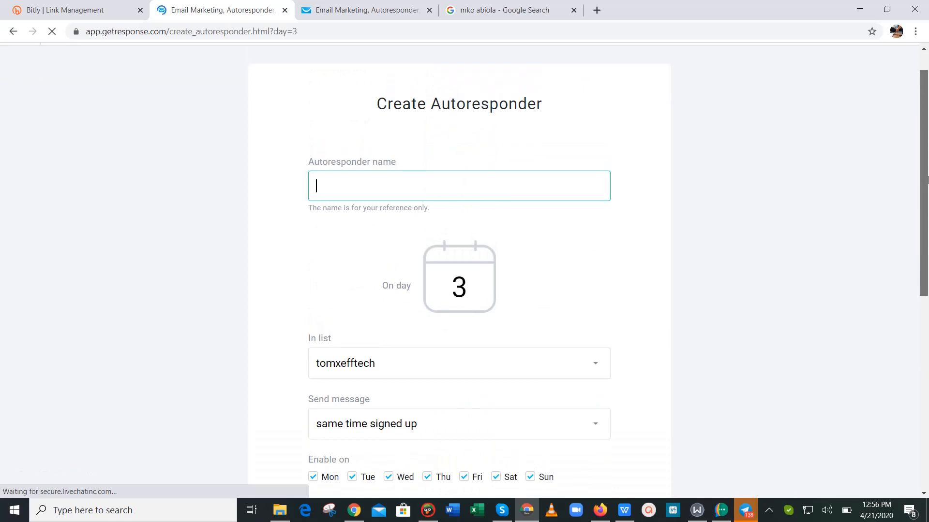
left_click(431, 225)
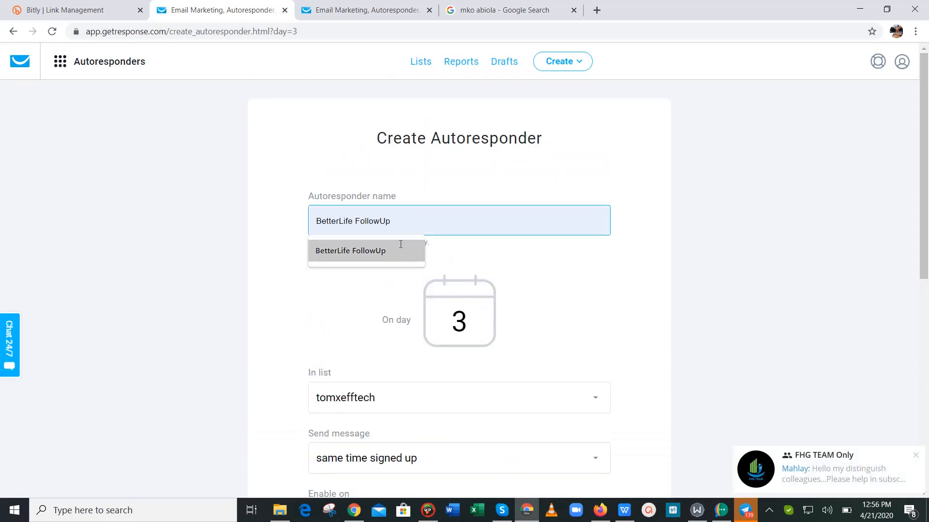
left_click(387, 250)
left_click(869, 269)
Assign the day 3 autoresponder to the better24 list.
left_click_drag(925, 247, 928, 330)
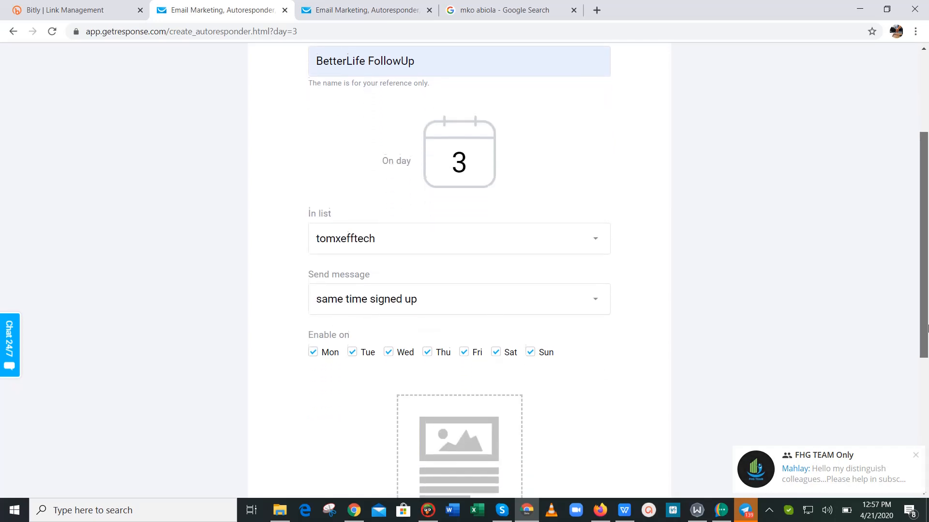
left_click(477, 239)
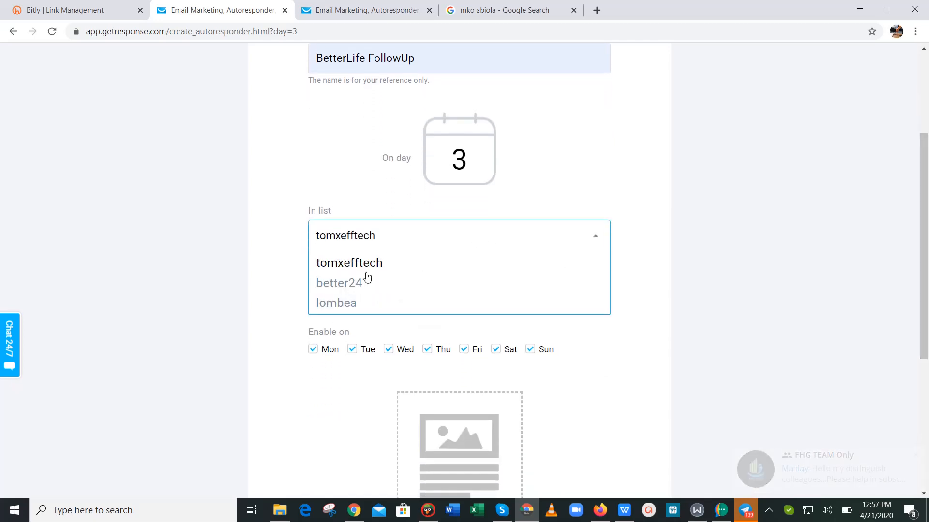
left_click(365, 285)
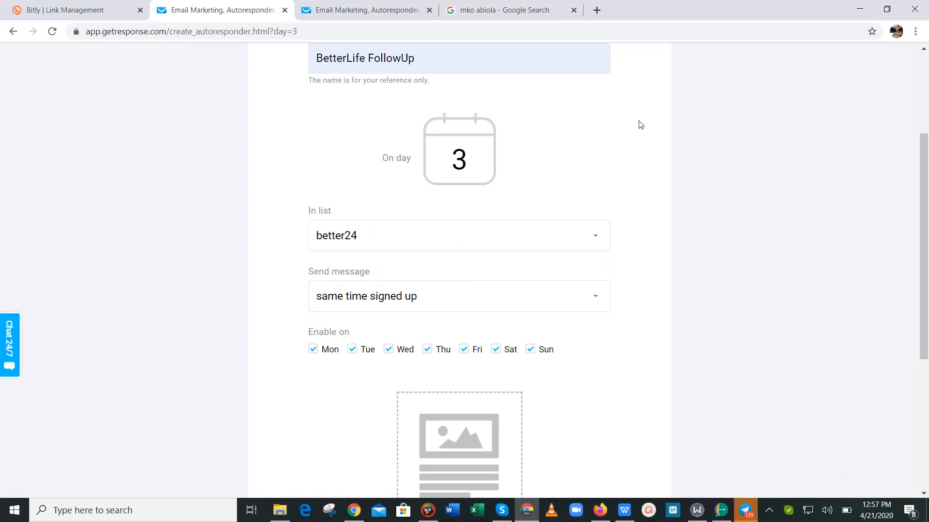
Review the available send timing options for the day 3 autoresponder, leaving it at same time signed up.
left_click_drag(926, 188, 926, 208)
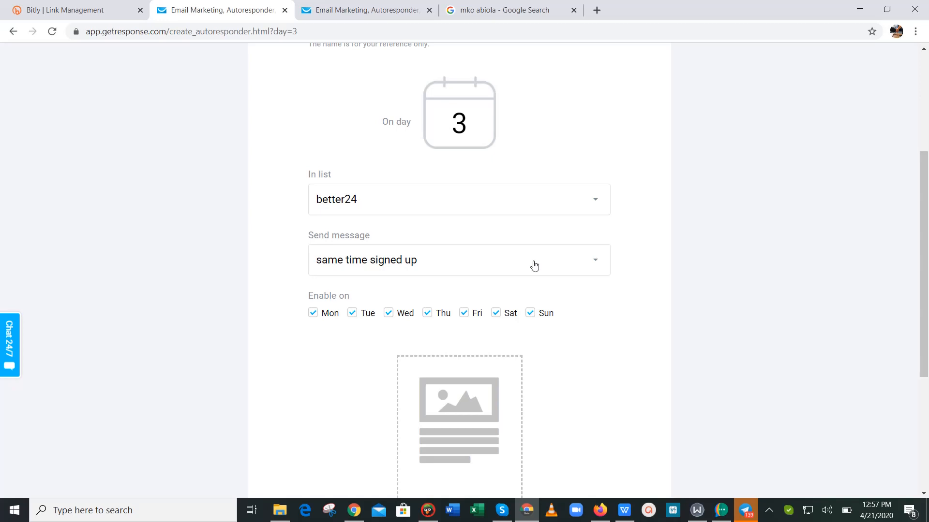
left_click(463, 127)
left_click(451, 269)
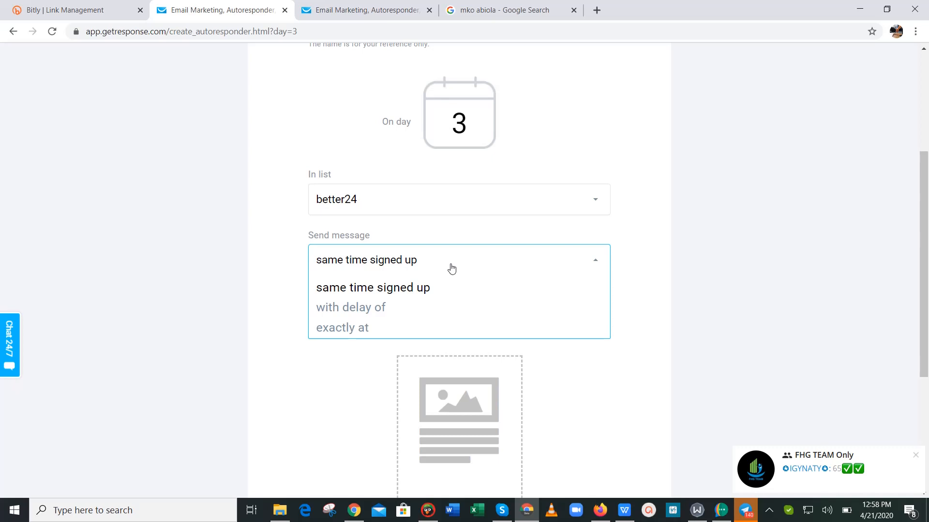
left_click(415, 260)
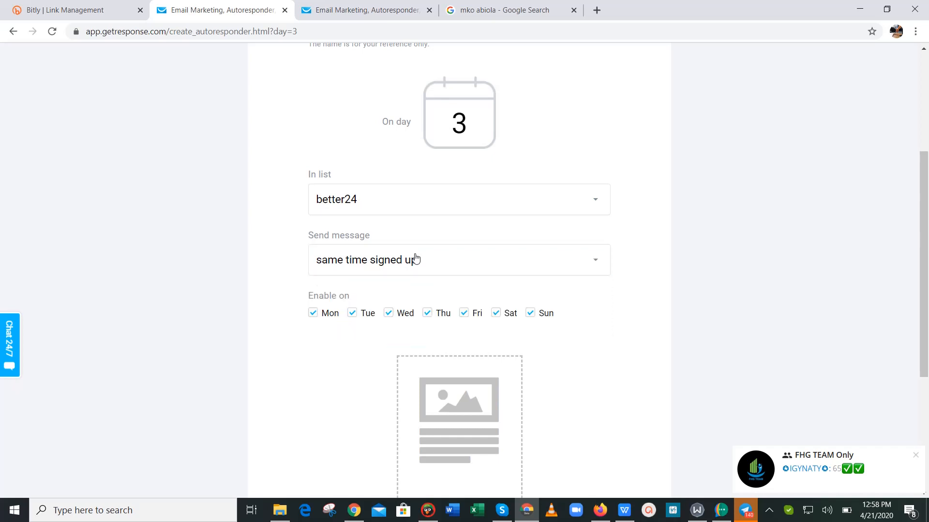
left_click(416, 260)
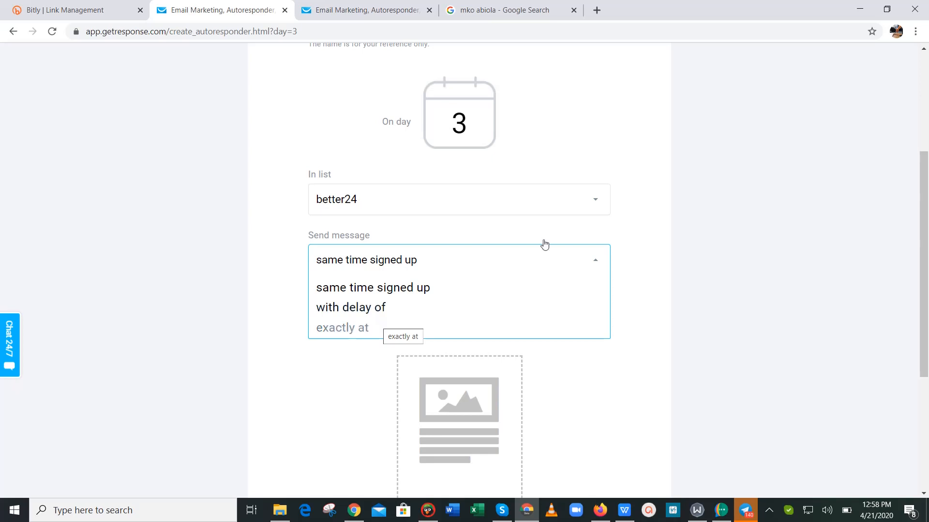
left_click(477, 269)
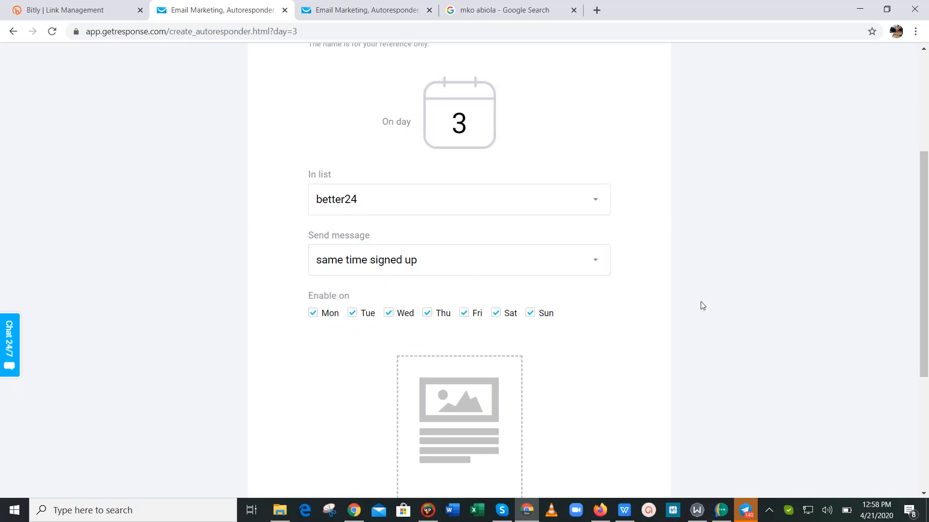
Exclude Tuesday and Wednesday from the days the autoresponder is enabled on.
scroll(454, 211, "down", 2)
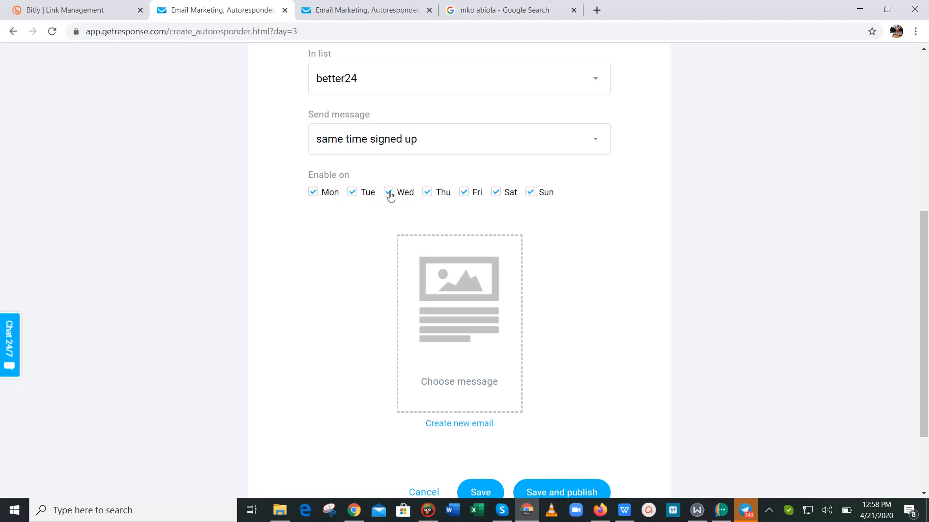
left_click(353, 192)
scroll(922, 290, "down", 3)
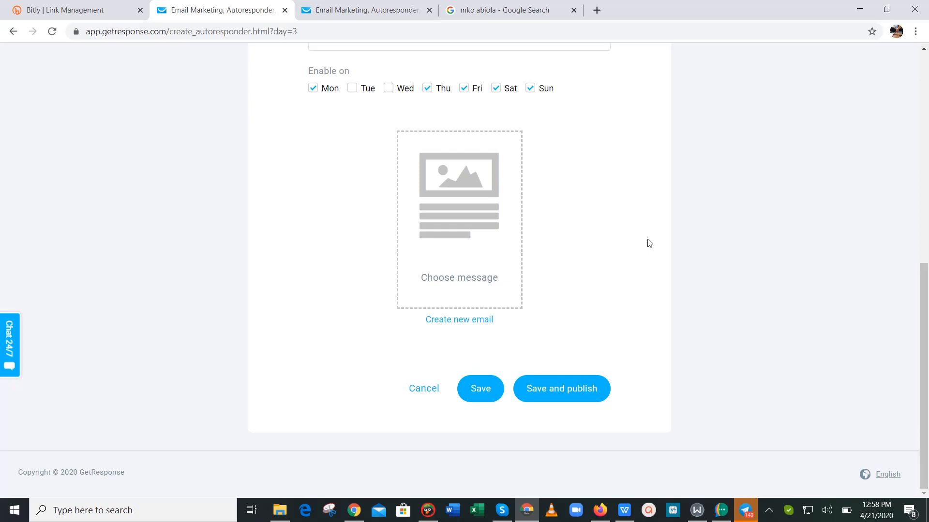
Create a new email for the day 3 autoresponder and name the message BetterLife Auto 2.
left_click(456, 325)
left_click(828, 382)
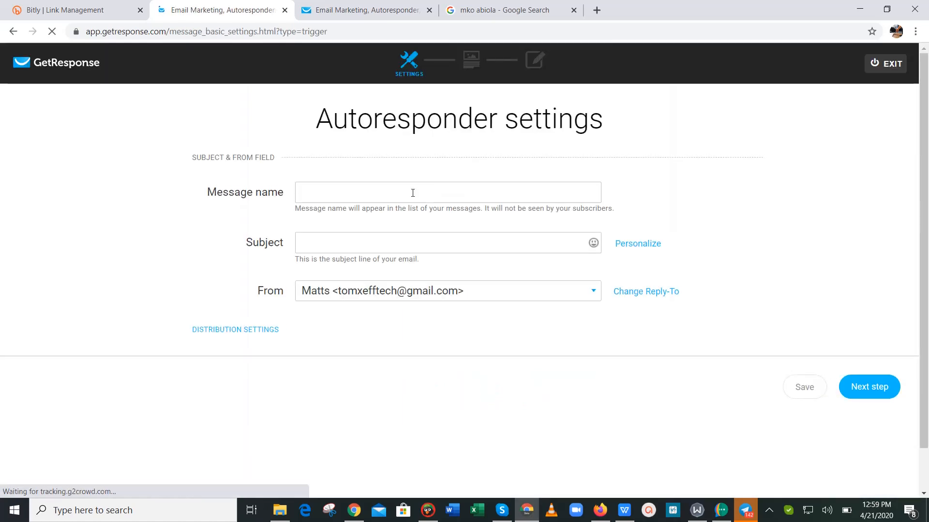
left_click(412, 193)
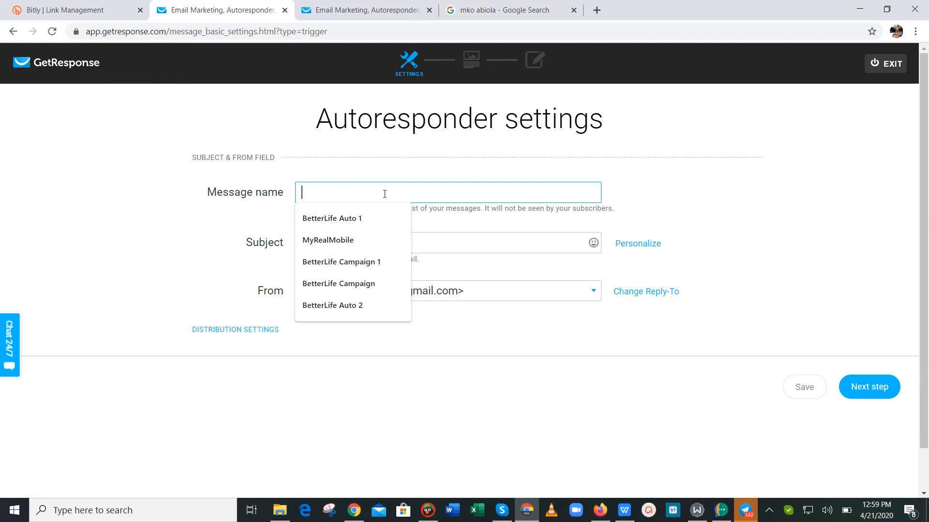
type("BetterL")
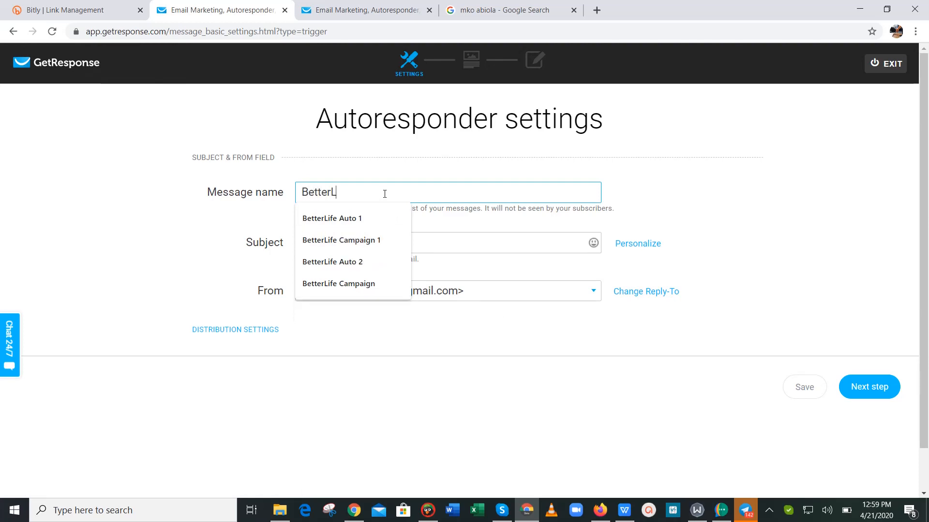
type("ife Auto ")
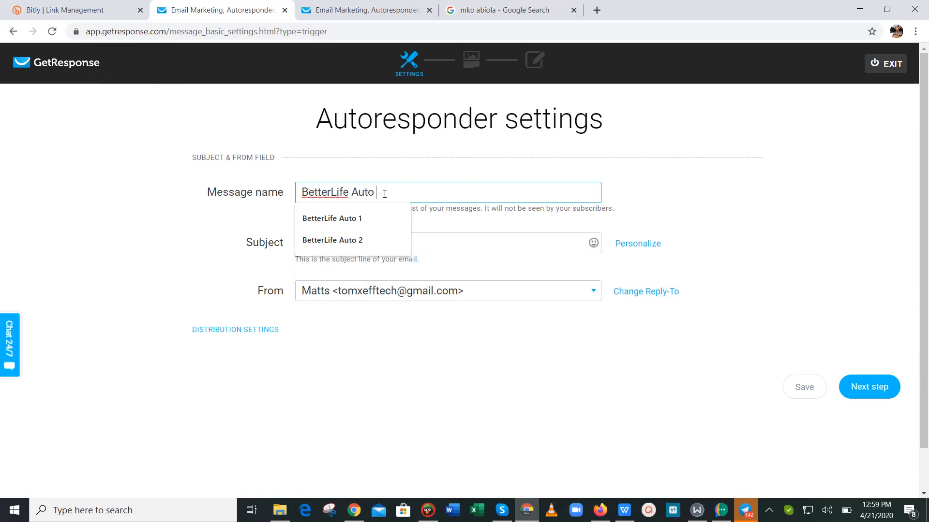
type("2")
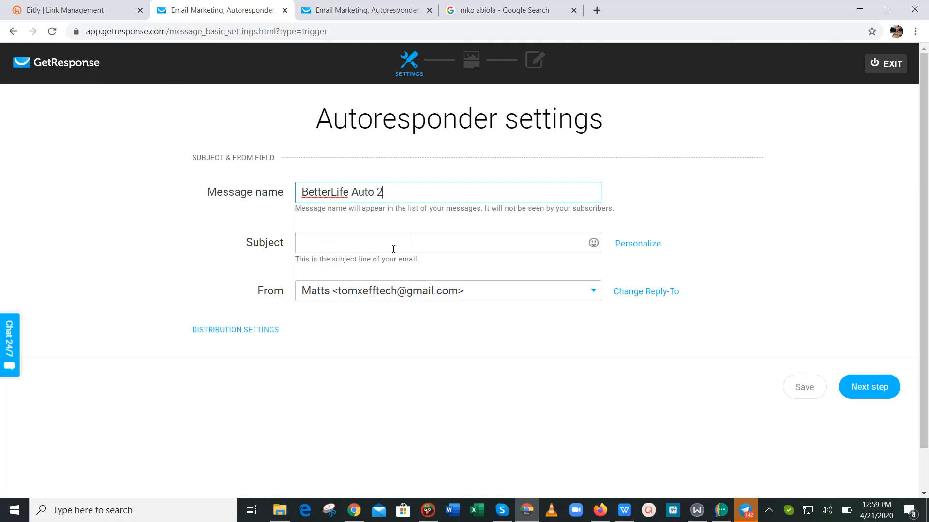
Copy "Trendy extra-durable fitness wears at your disposal" from BETTERLIFE24 CONTENT.docx in WPS Office into the autoresponder's subject line.
left_click(394, 250)
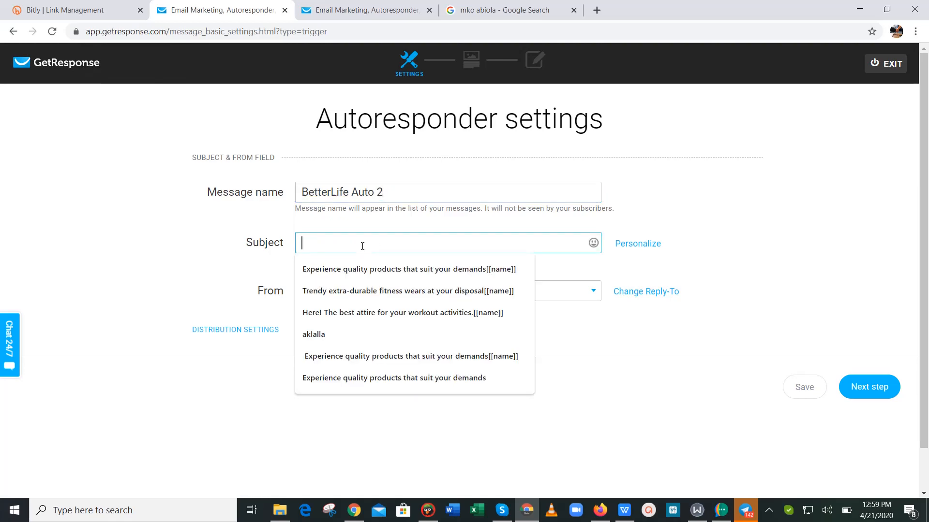
left_click(625, 511)
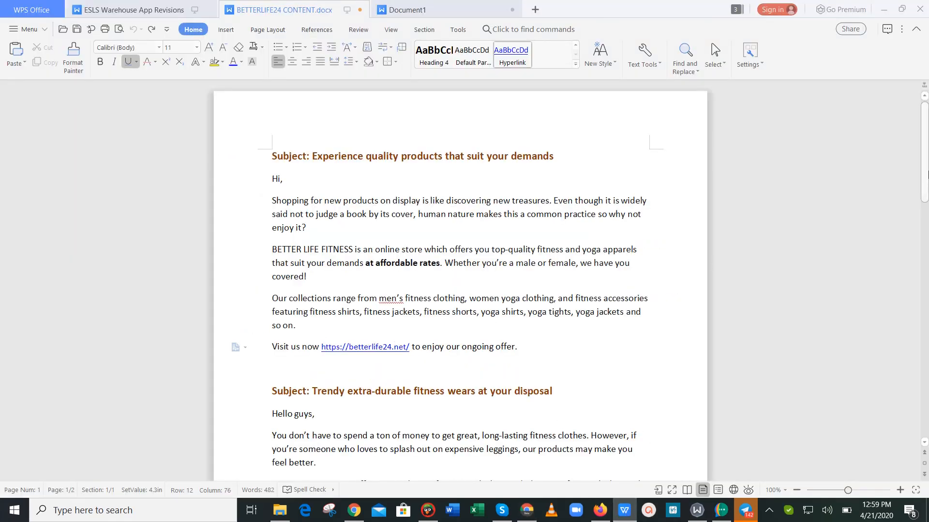
left_click_drag(925, 160, 924, 203)
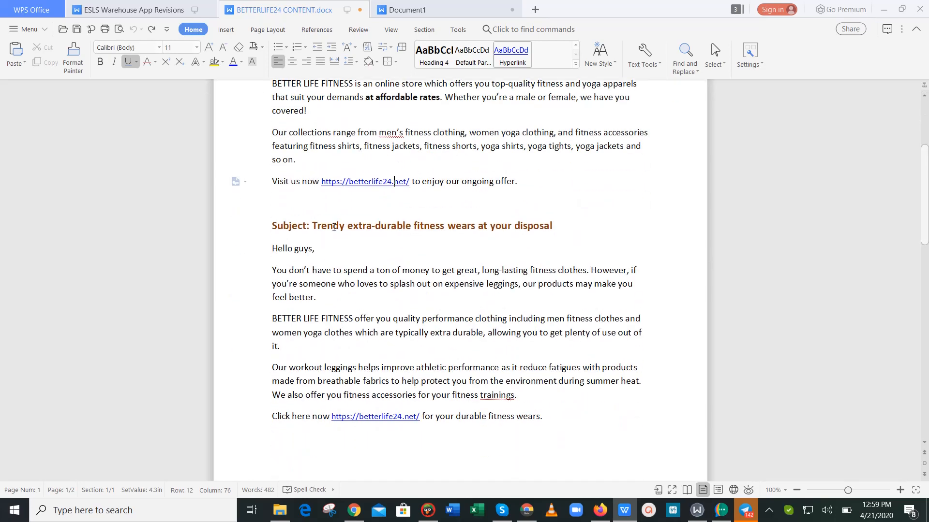
left_click_drag(312, 227, 567, 228)
key("ctrl+c")
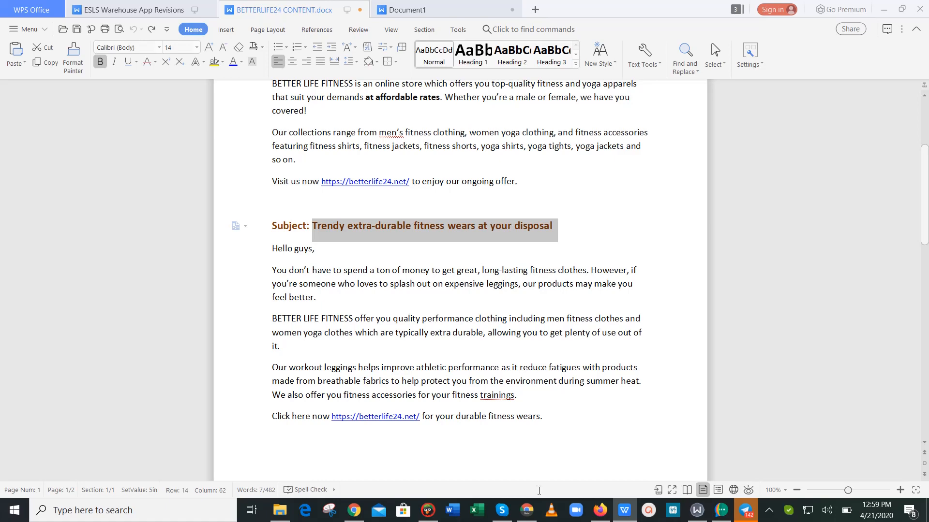
left_click(534, 505)
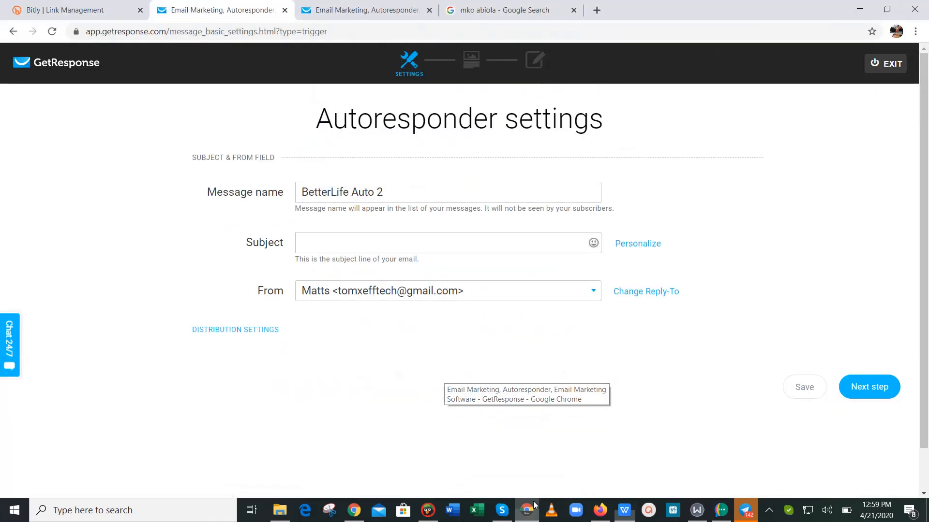
key("ctrl+v")
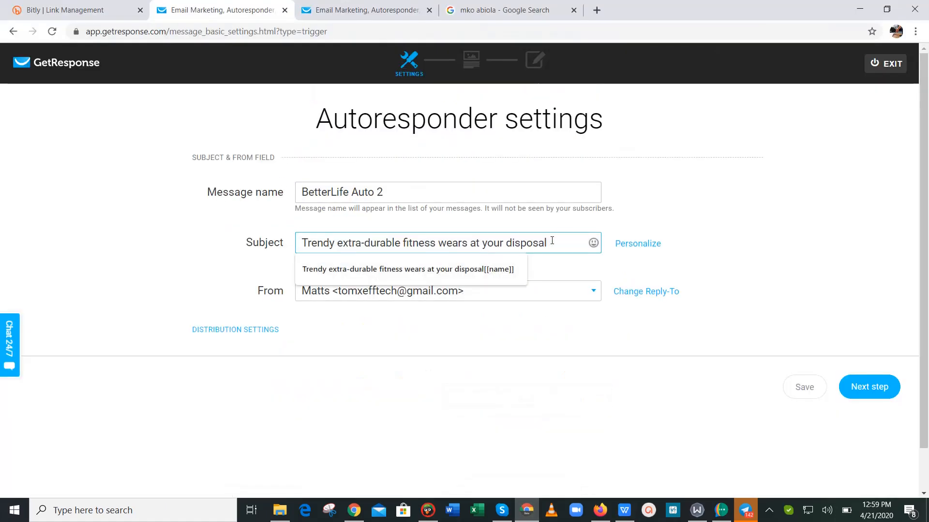
Add a personalization field to the subject line and proceed to the template selection.
left_click(637, 243)
left_click(643, 296)
left_click(885, 387)
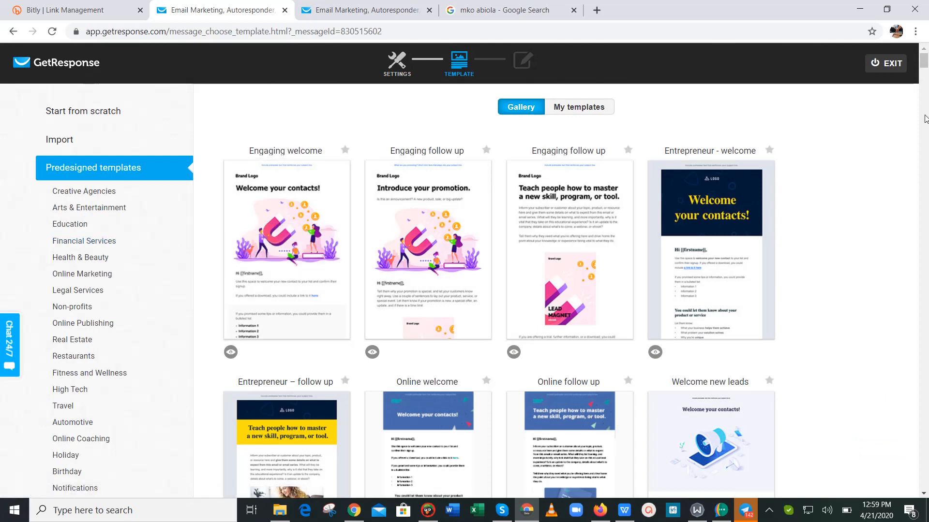
Start a plain-text message and fill it with the "Trendy extra-durable fitness wears" email body copied from BETTERLIFE24 CONTENT.docx in WPS Office.
left_click_drag(923, 65, 924, 78)
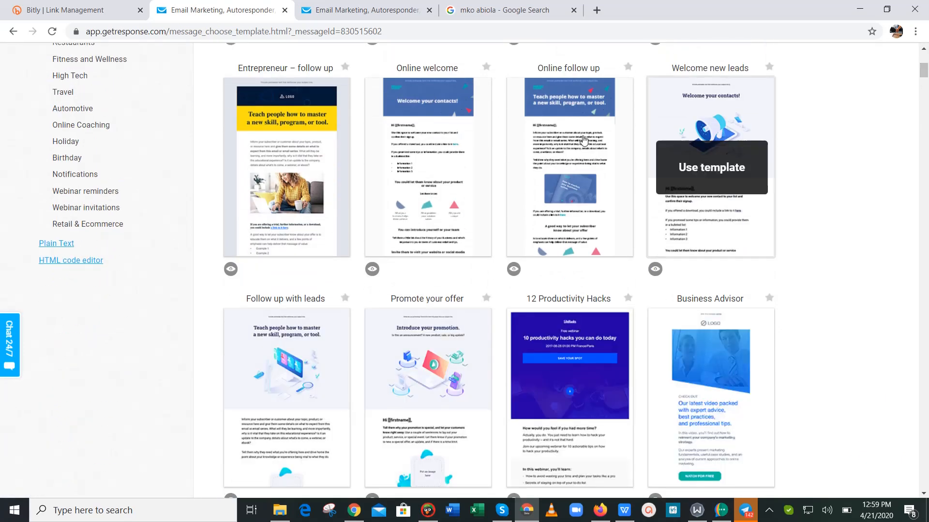
left_click(49, 247)
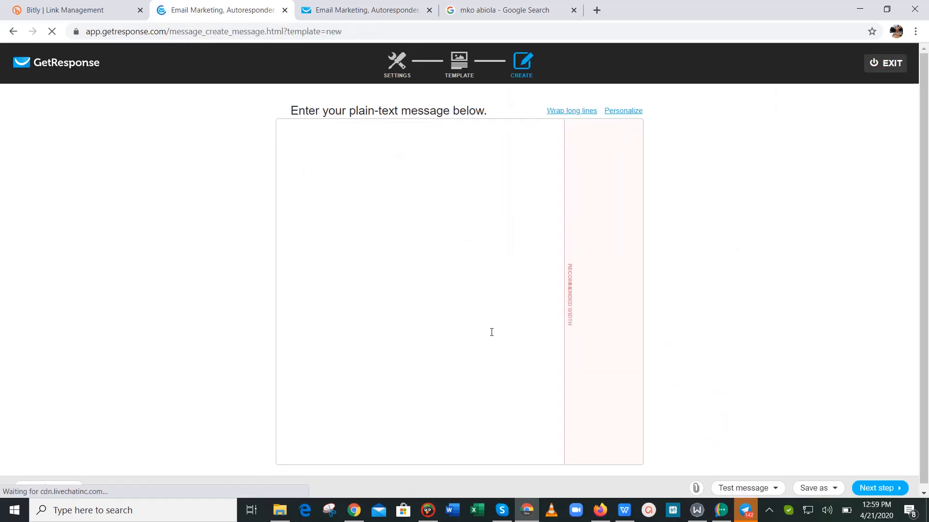
left_click(624, 510)
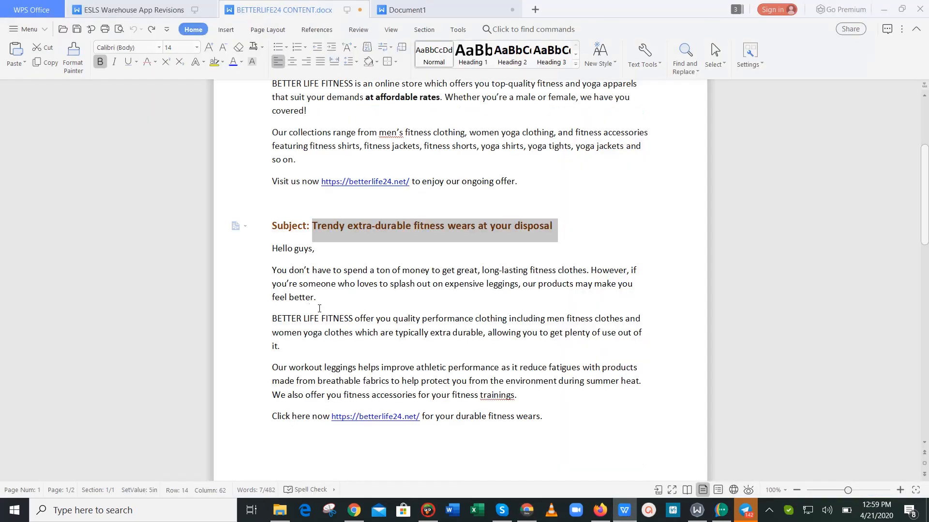
left_click_drag(271, 248, 591, 412)
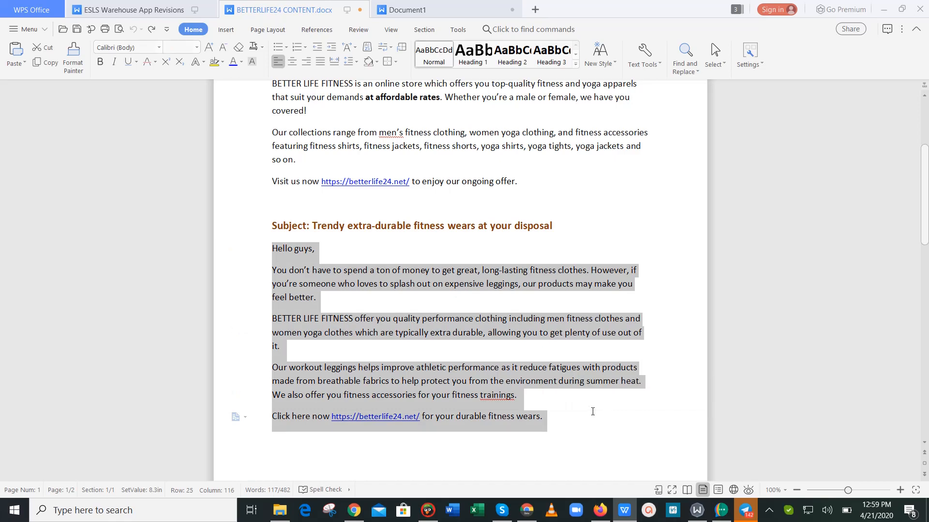
key("ctrl+c")
left_click(527, 510)
left_click(402, 245)
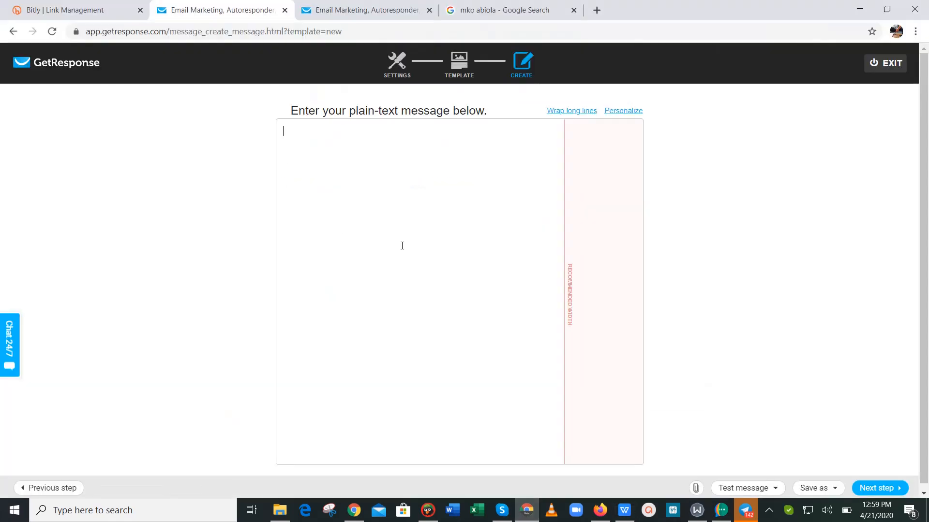
key("ctrl+v")
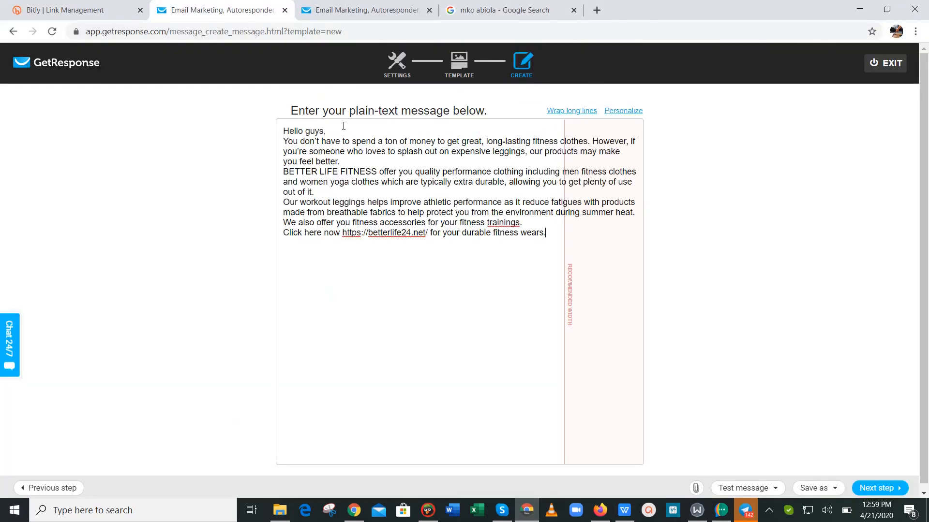
Put blank lines after the greeting and the first paragraph, and break that paragraph's lines after "long-lasting fitness" and "splash out on".
key("Return")
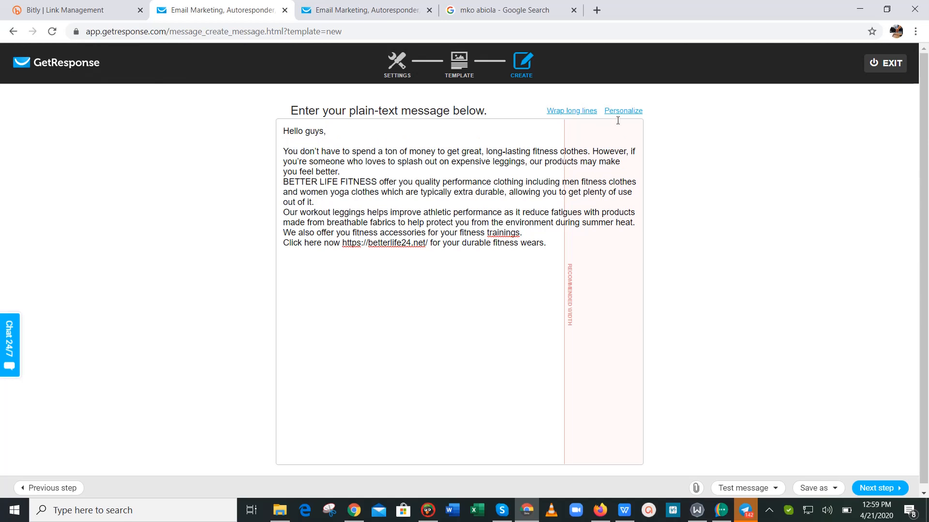
left_click(560, 152)
key("Return")
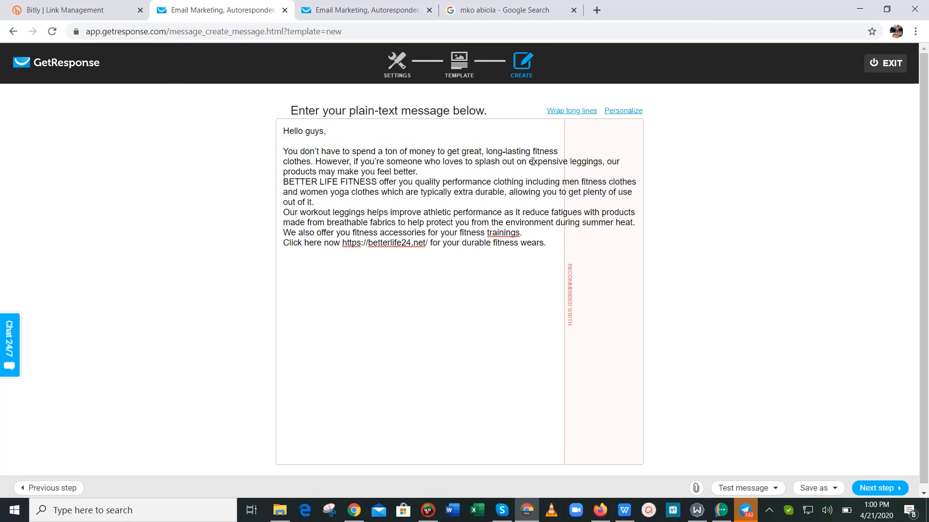
left_click(529, 162)
key("Return")
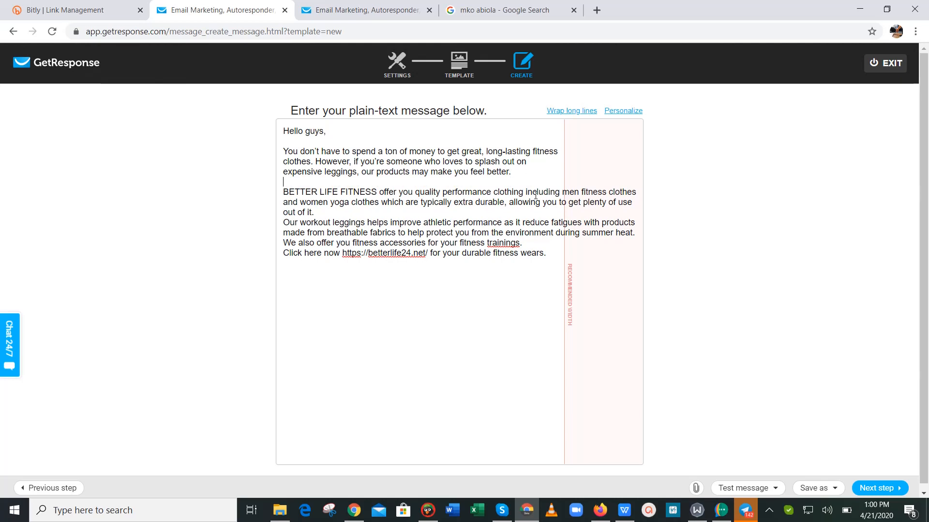
Break the BETTER LIFE FITNESS paragraph's lines after "including" and "typically extra" to fit the recommended width.
left_click(561, 193)
key("Return")
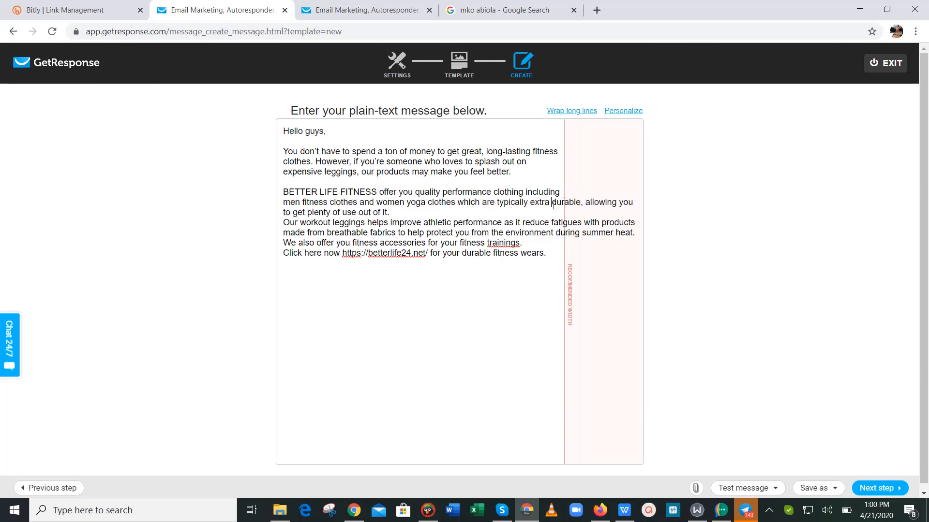
key("Return")
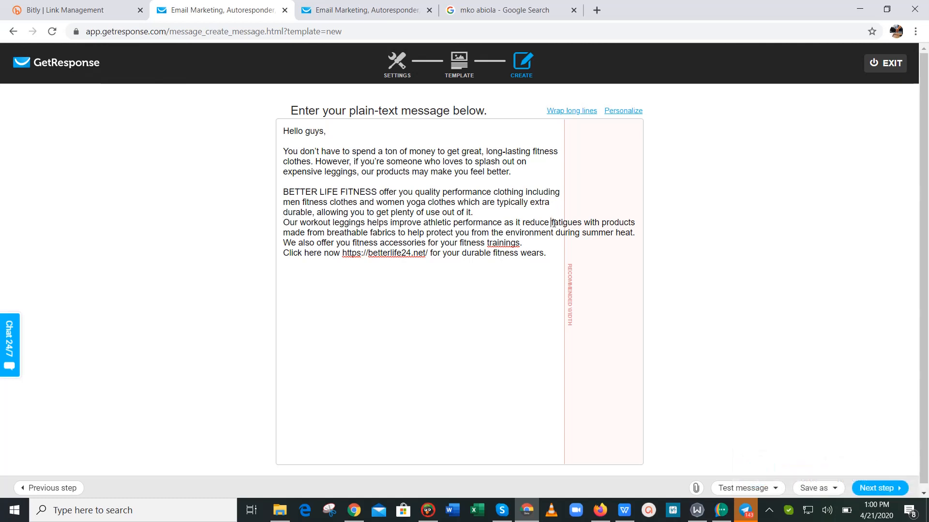
Break the workout leggings paragraph after "reduce" with a blank line, after "protect you" and "offer you fitness", and add a blank line before the closing link sentence.
key("Return")
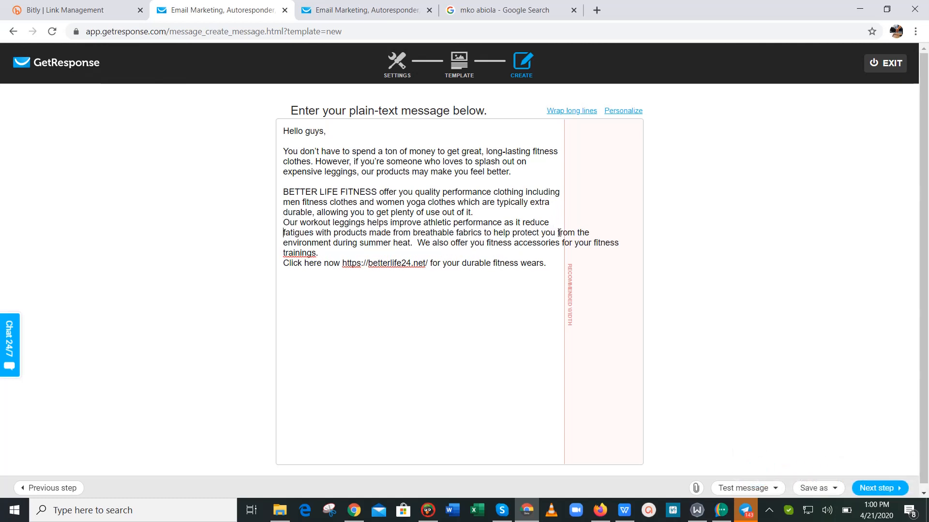
key("Return")
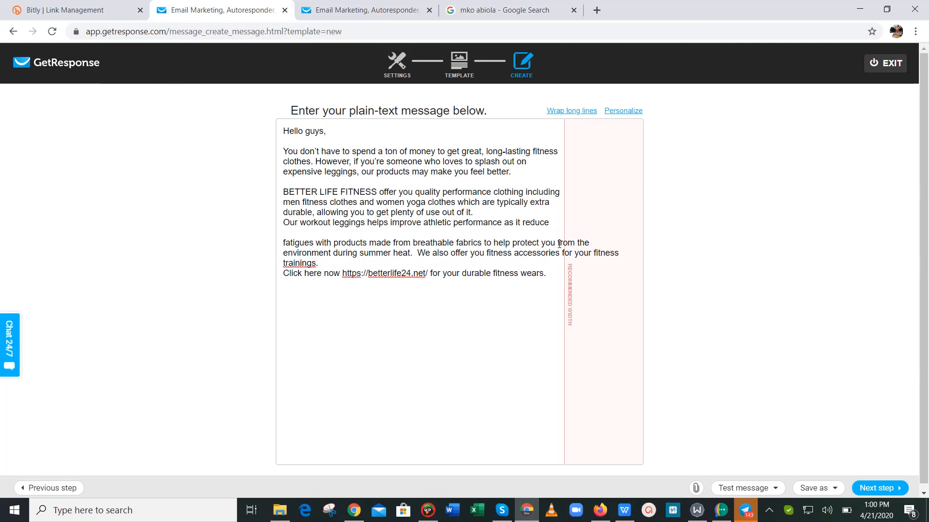
left_click(558, 243)
key("Return")
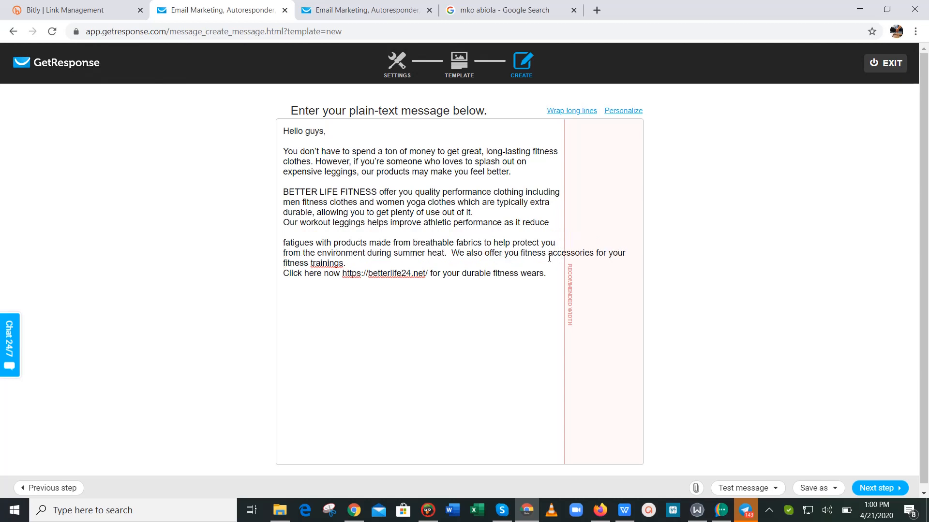
key("Return")
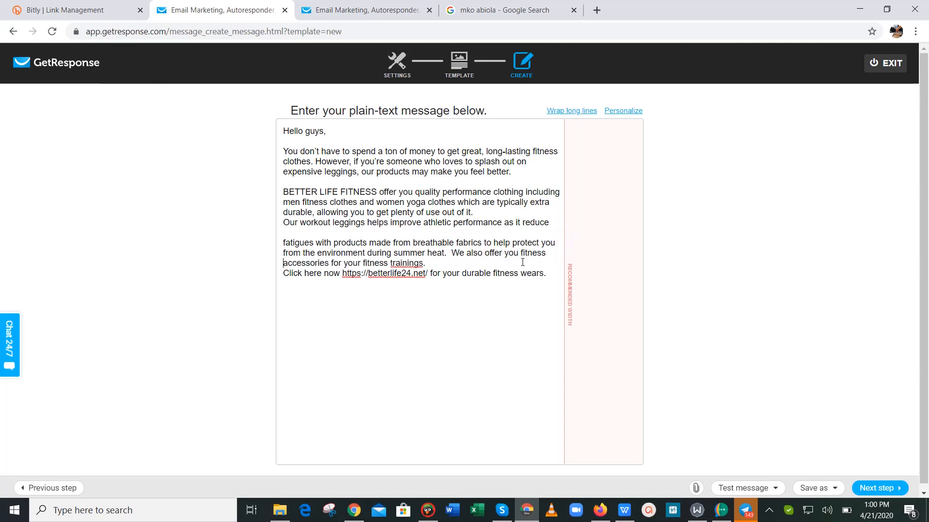
key("Return")
key("Return")
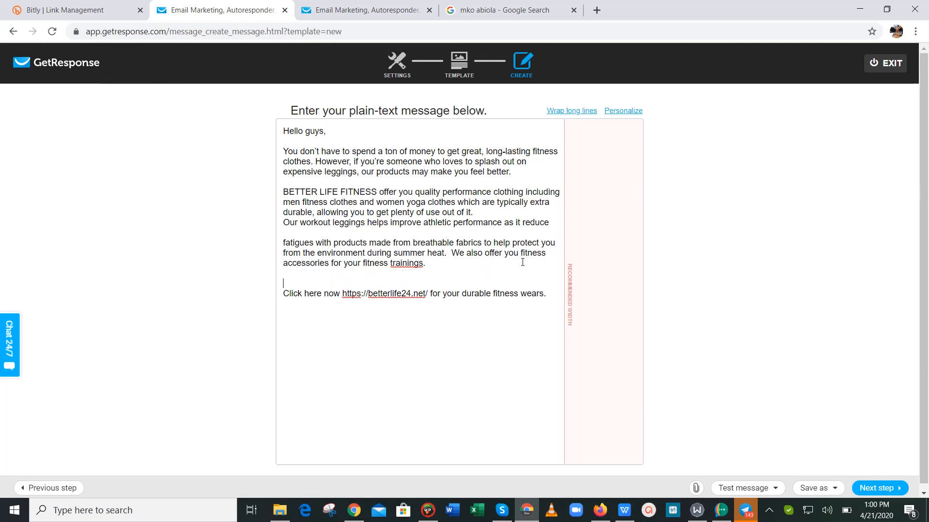
key("BackSpace")
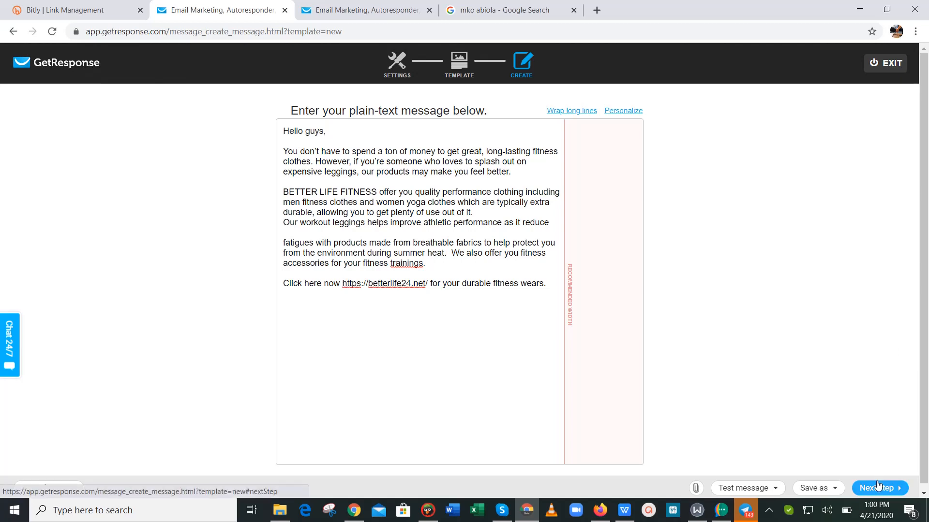
Finish the message, then save and publish the day 3 BetterLife FollowUp autoresponder for the better24 list.
left_click(878, 487)
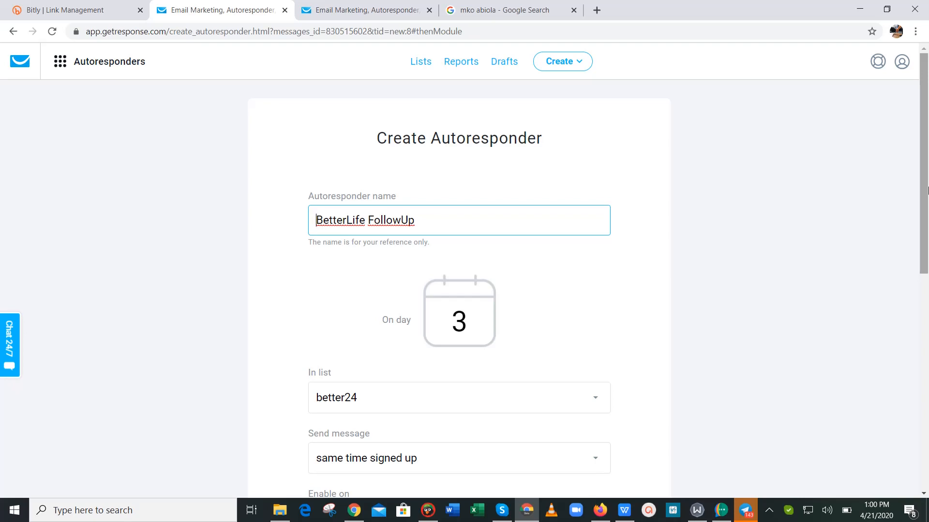
left_click_drag(928, 190, 927, 444)
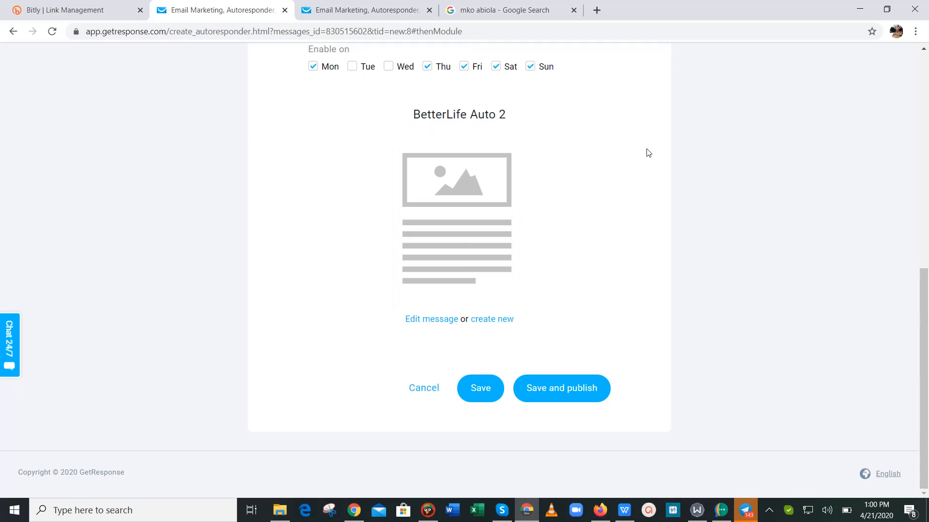
mouse_move(493, 206)
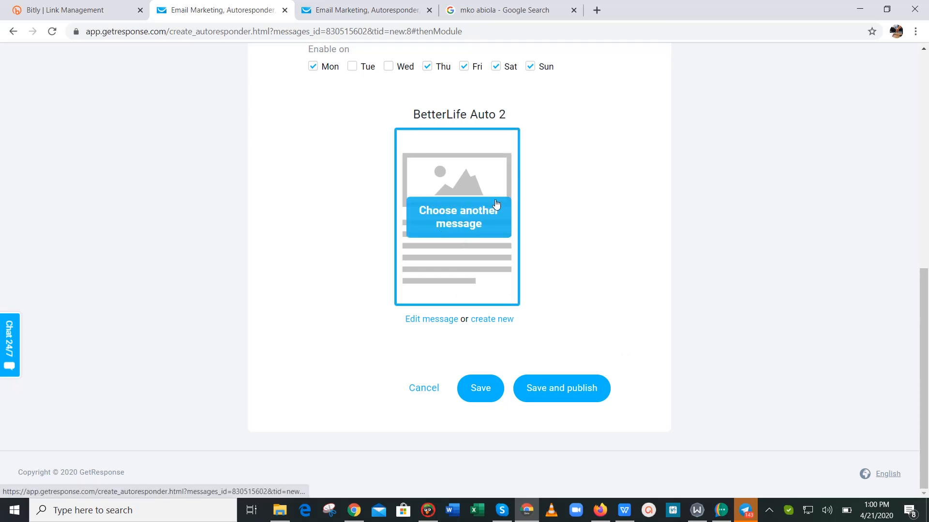
left_click_drag(925, 327, 924, 346)
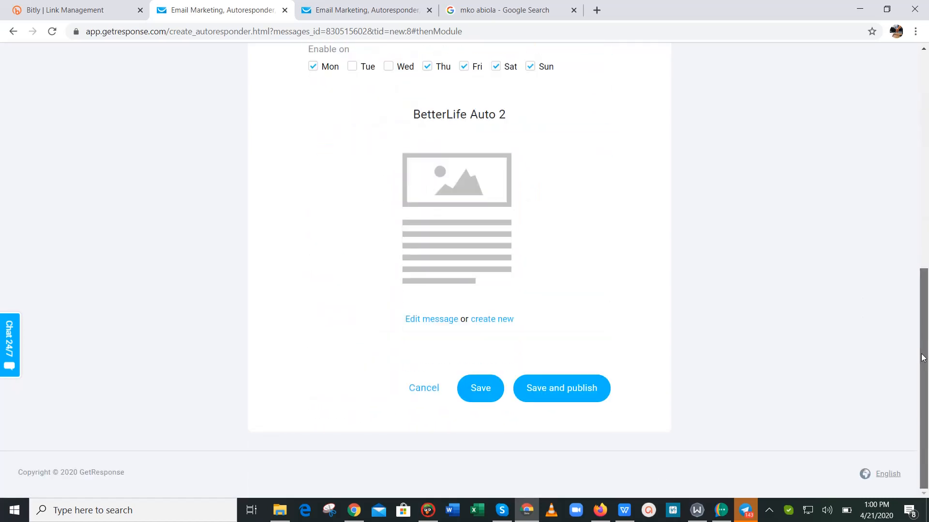
left_click(552, 383)
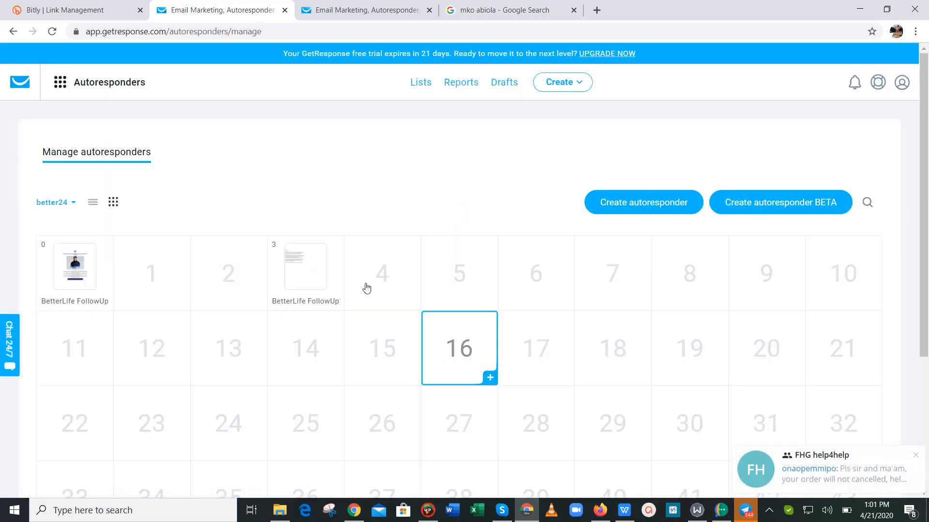
Preview the day 3 BetterLife FollowUp message and close the preview.
mouse_move(299, 271)
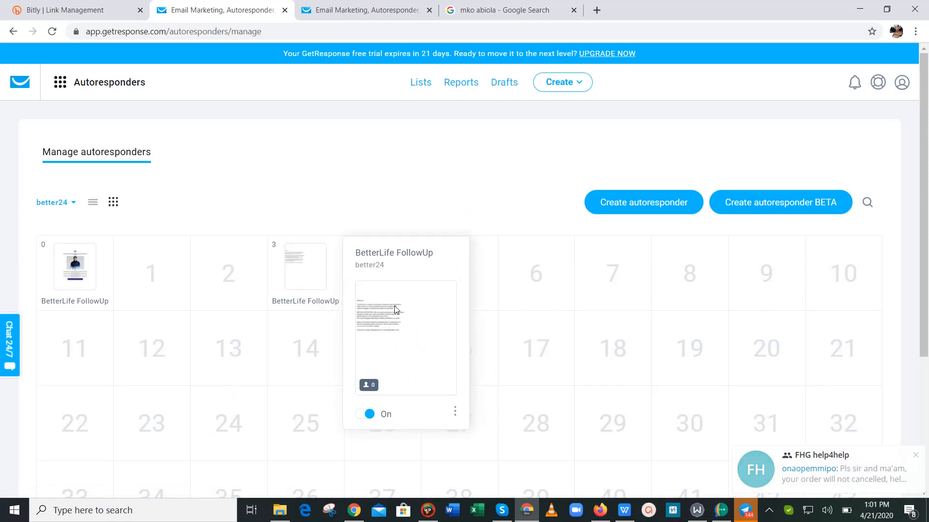
left_click(455, 412)
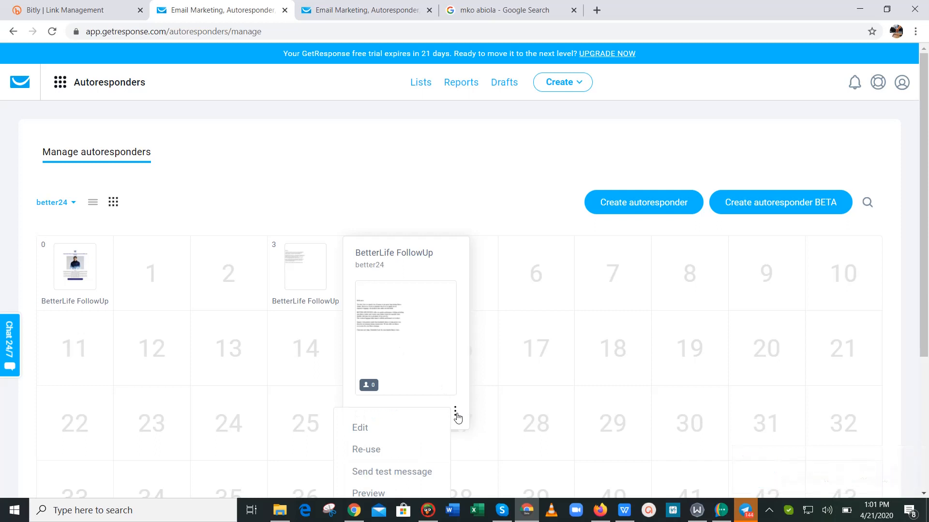
scroll(926, 191, "down", 2)
mouse_move(323, 199)
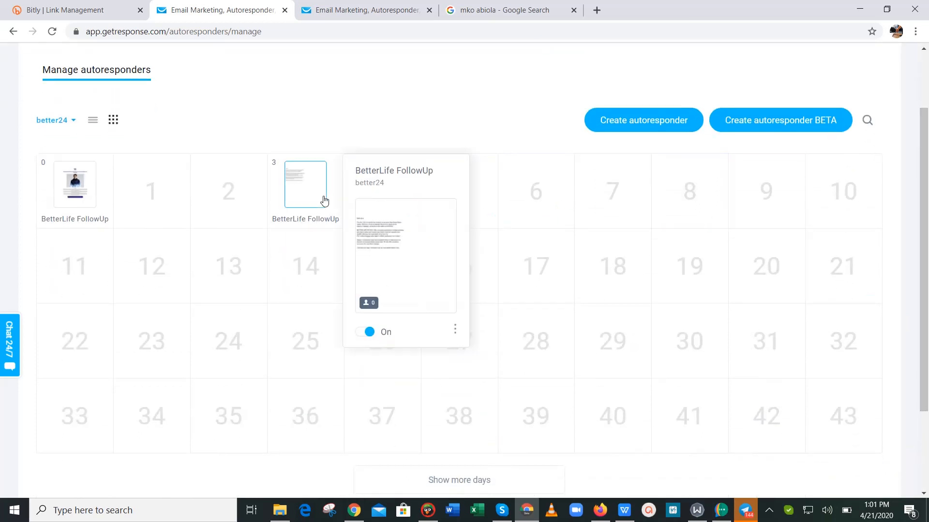
left_click(455, 330)
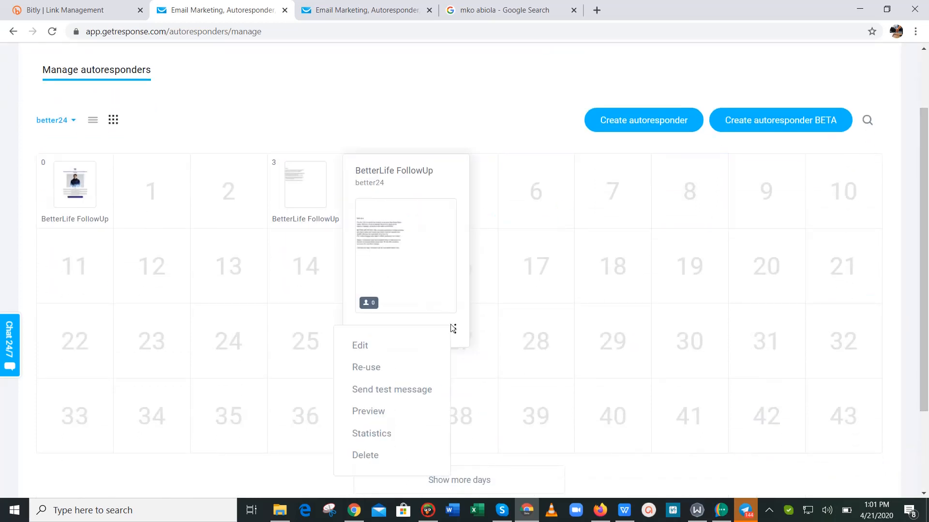
left_click(392, 414)
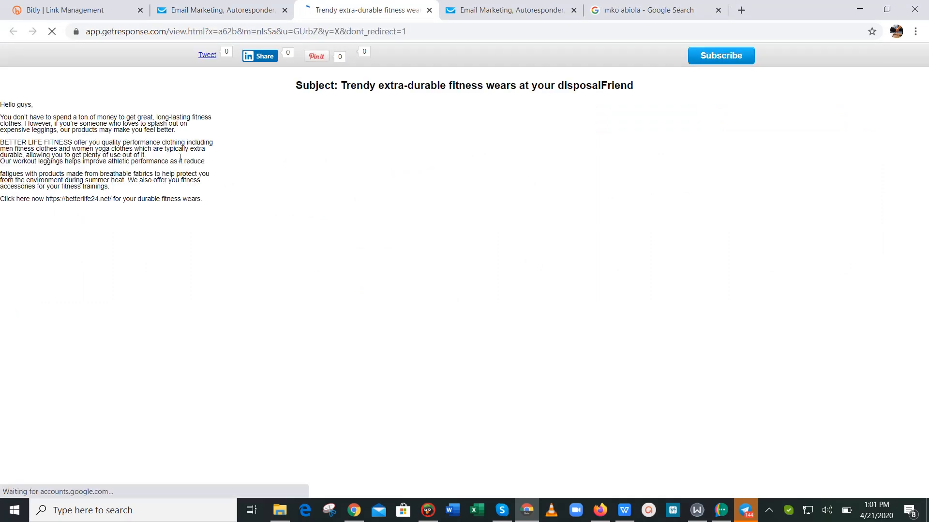
left_click(430, 10)
Start a new autoresponder on day 6 and name it BetterLife FollowUp.
mouse_move(387, 160)
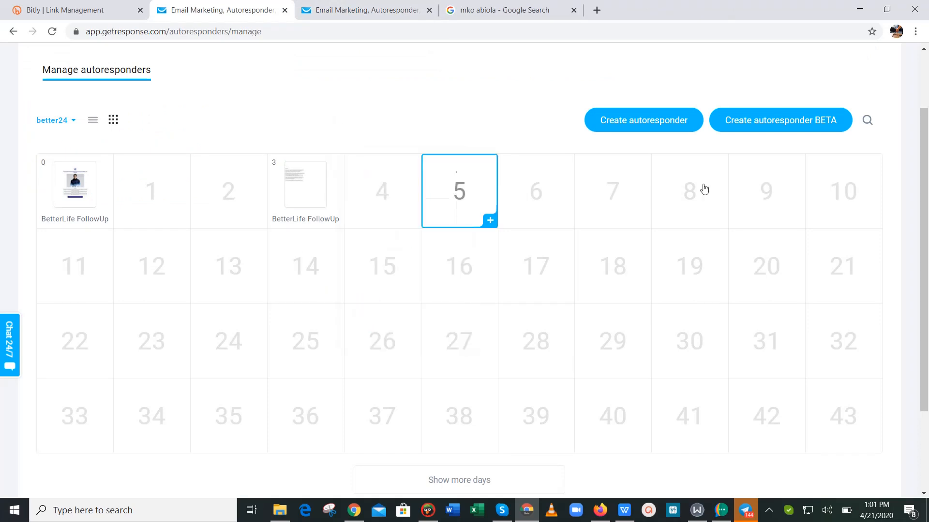
scroll(928, 215, "up", 2)
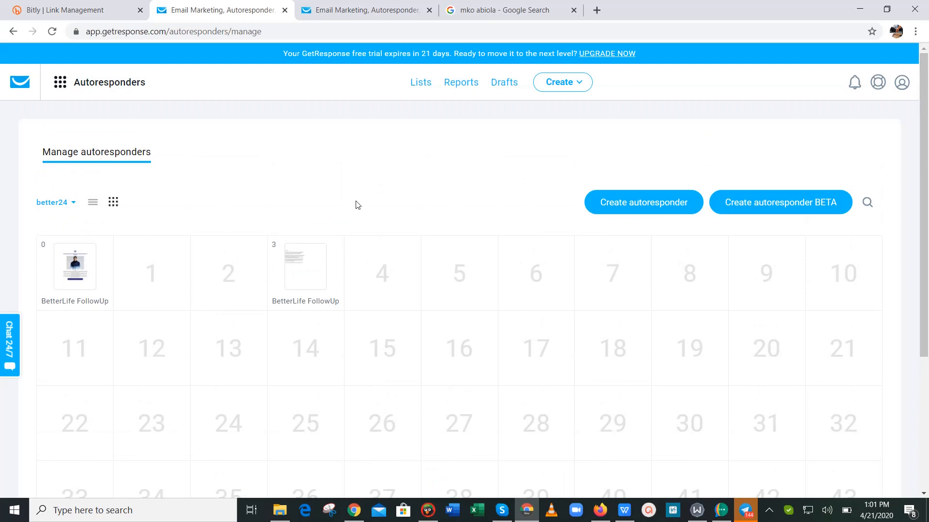
mouse_move(97, 268)
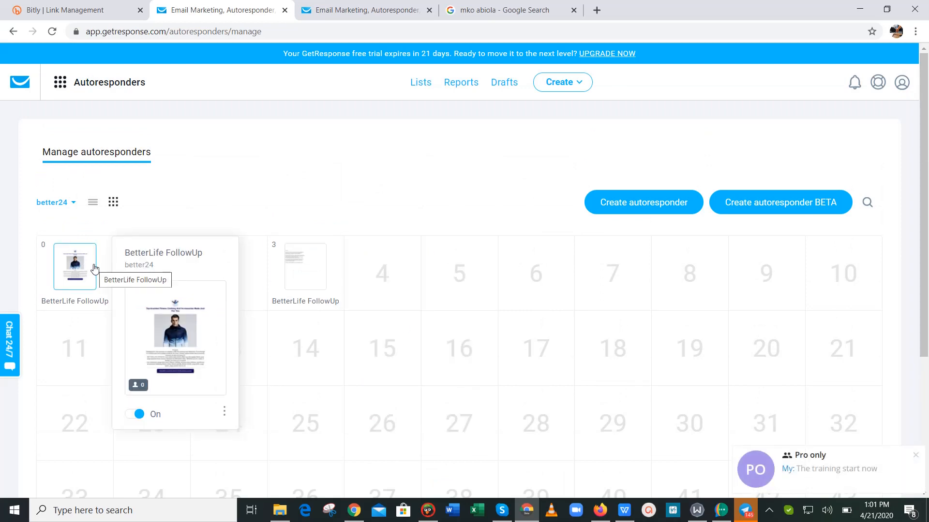
mouse_move(278, 265)
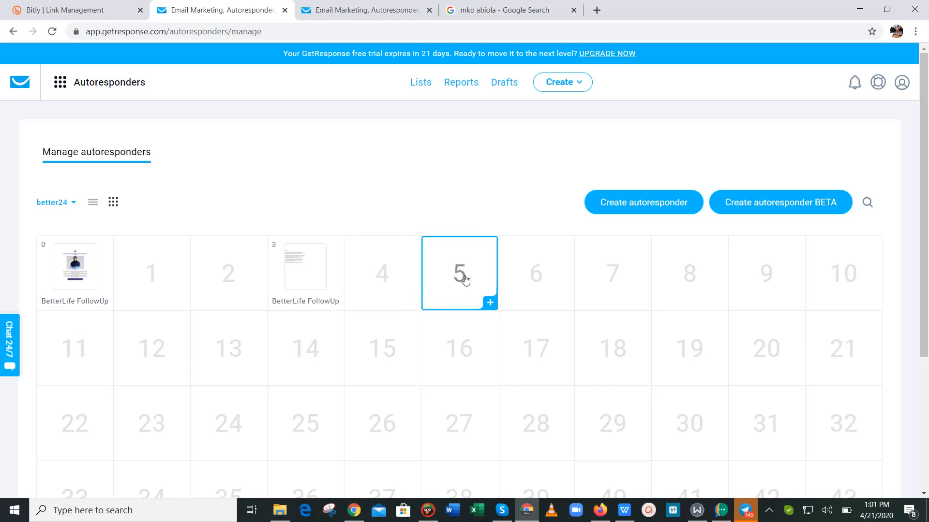
left_click(521, 279)
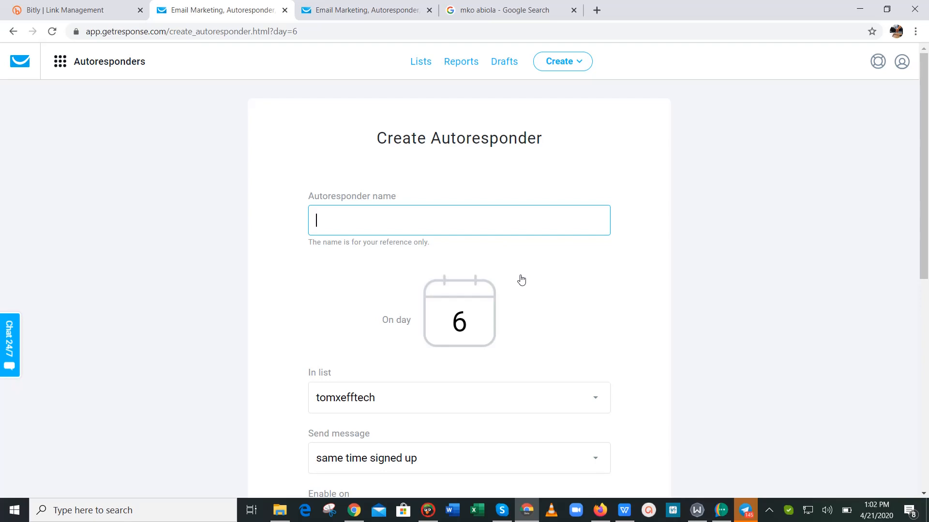
left_click(445, 209)
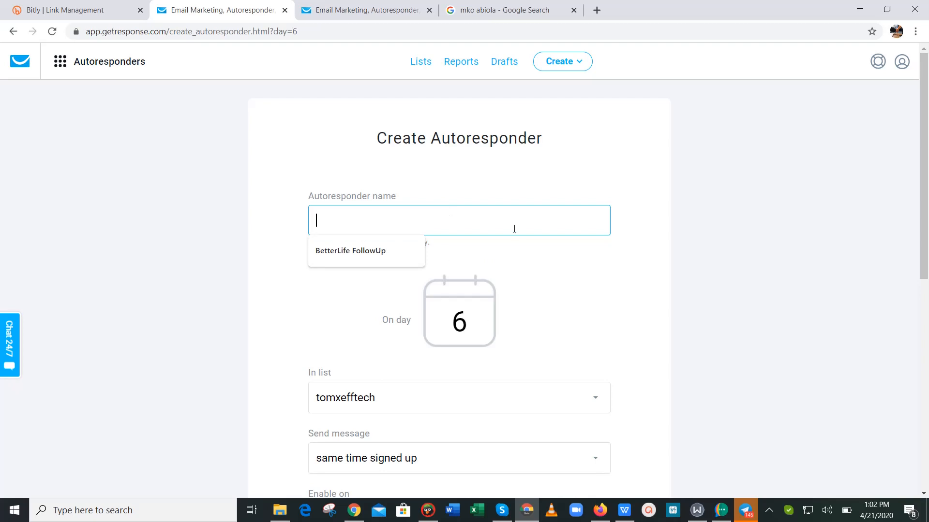
left_click(378, 261)
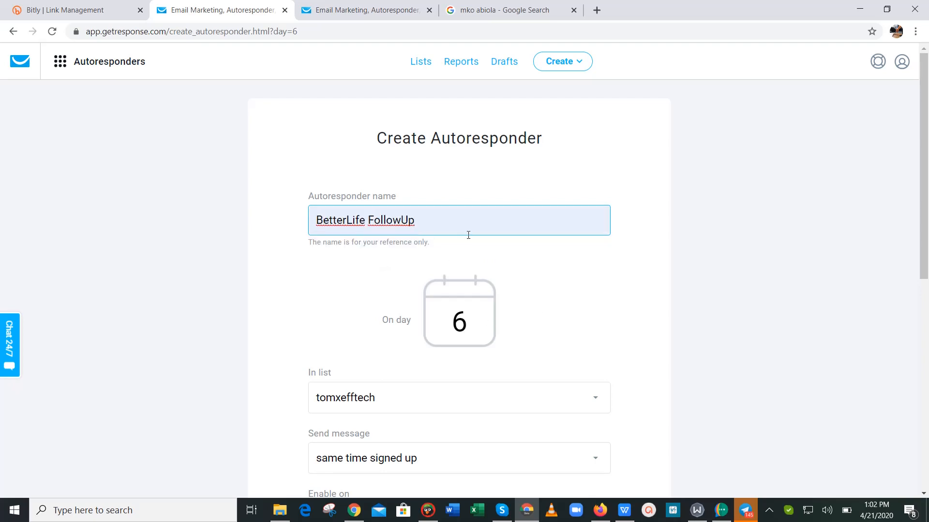
left_click(684, 294)
scroll(926, 290, "down", 1)
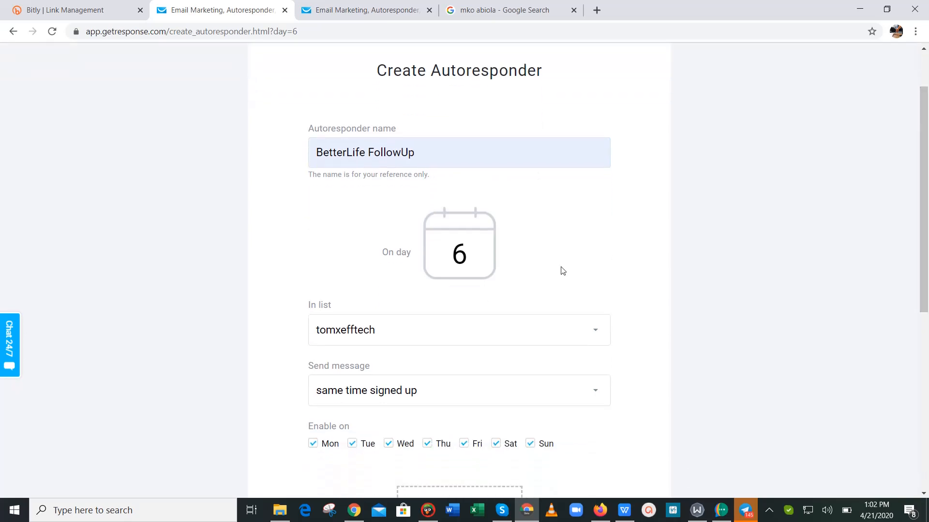
Assign the day 6 autoresponder to the better24 list.
scroll(927, 293, "down", 2)
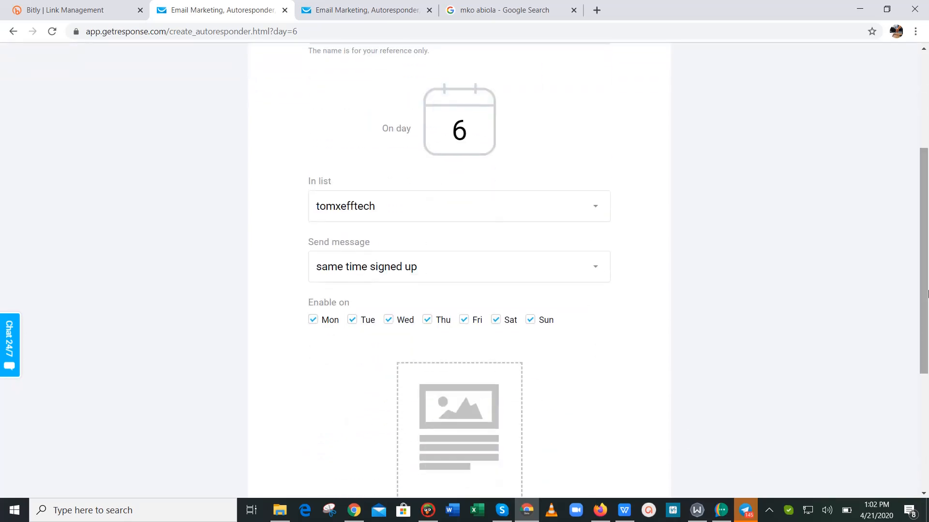
left_click(462, 216)
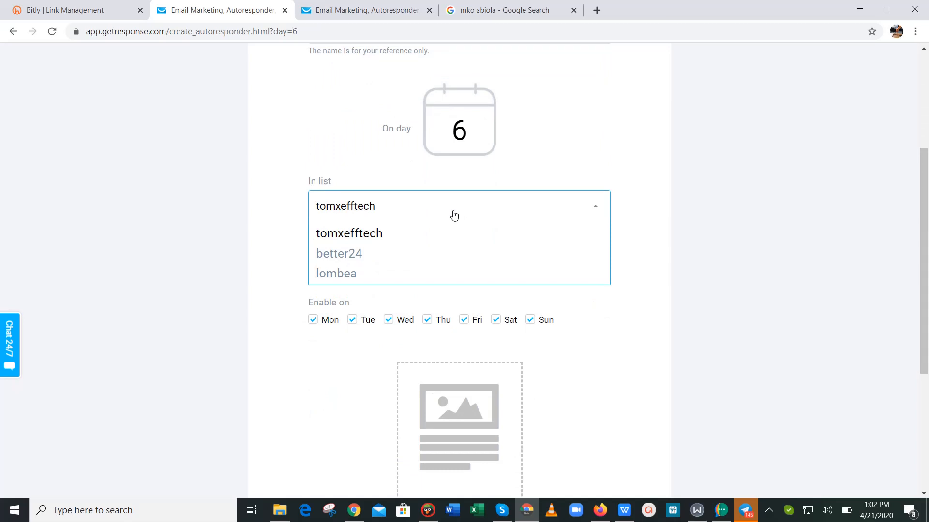
left_click(317, 256)
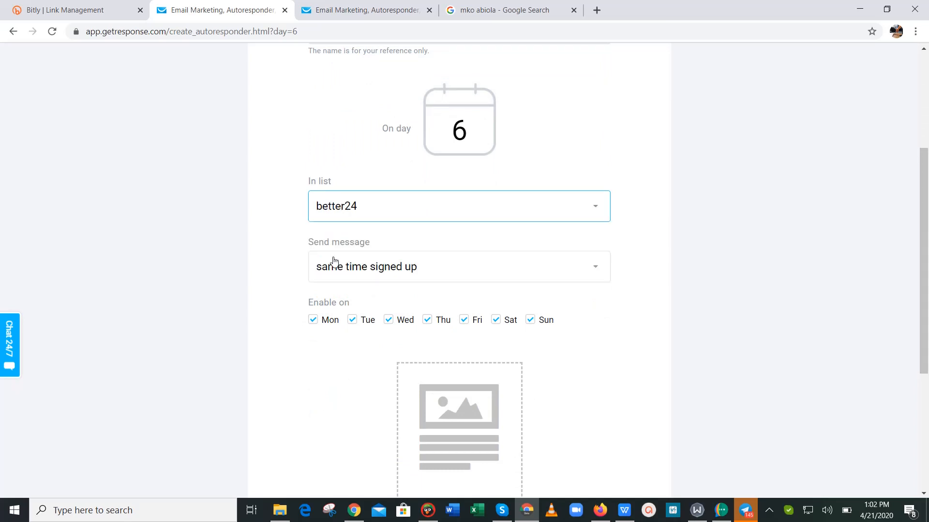
left_click(382, 281)
left_click(387, 315)
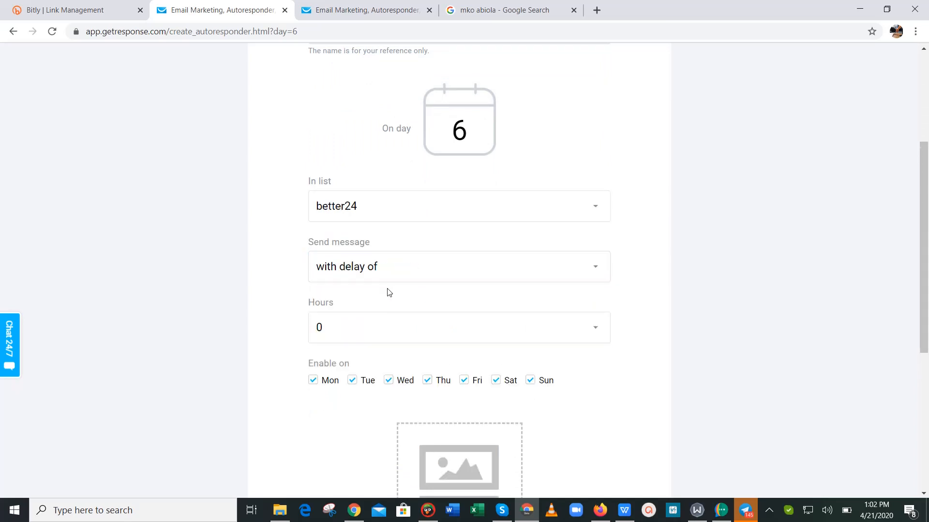
left_click(375, 278)
left_click(370, 295)
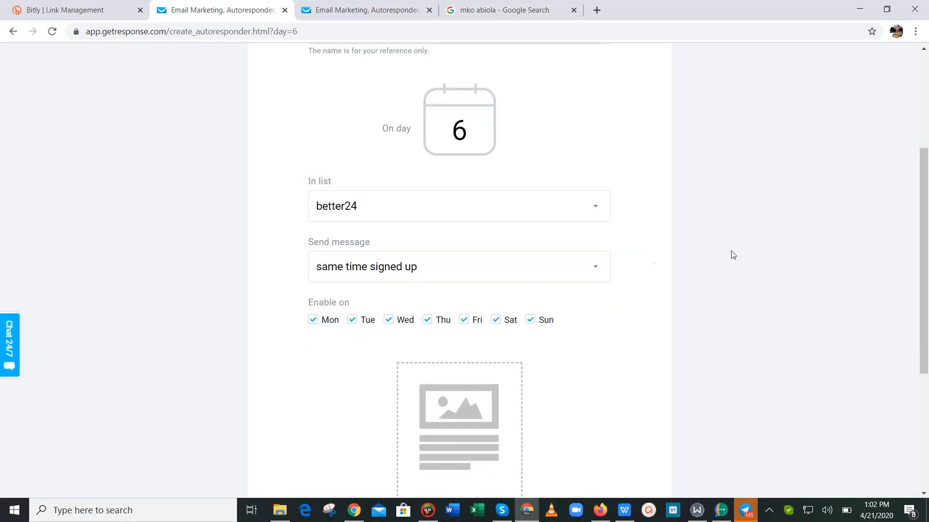
Start creating a new email for the day 6 autoresponder.
scroll(926, 330, "down", 4)
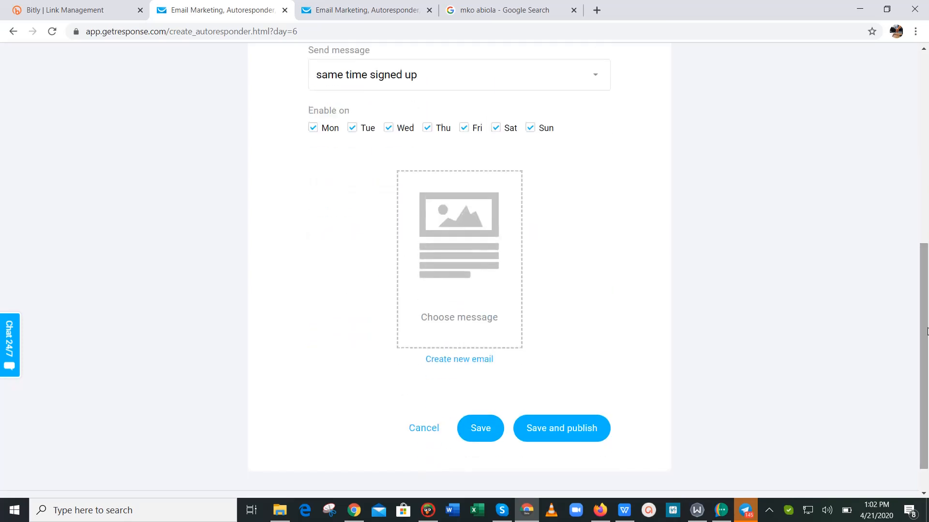
left_click_drag(927, 371, 928, 180)
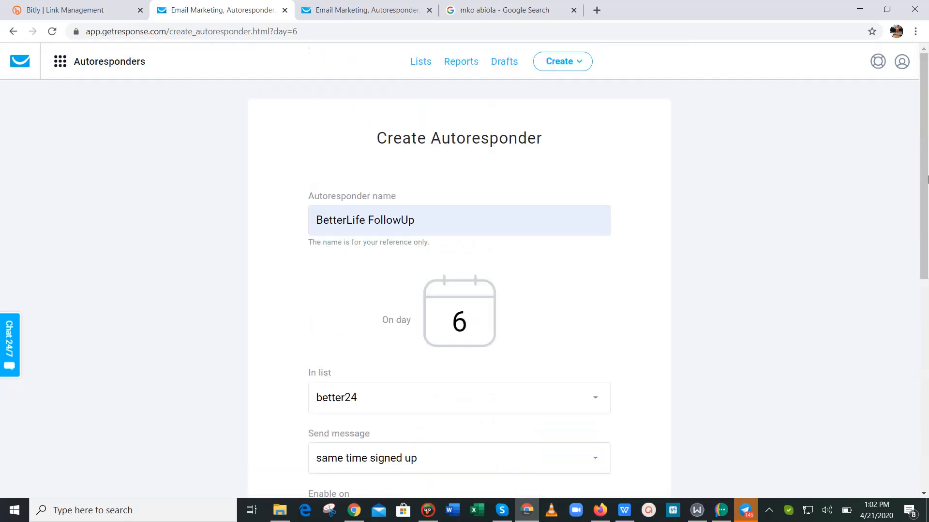
scroll(928, 180, "down", 6)
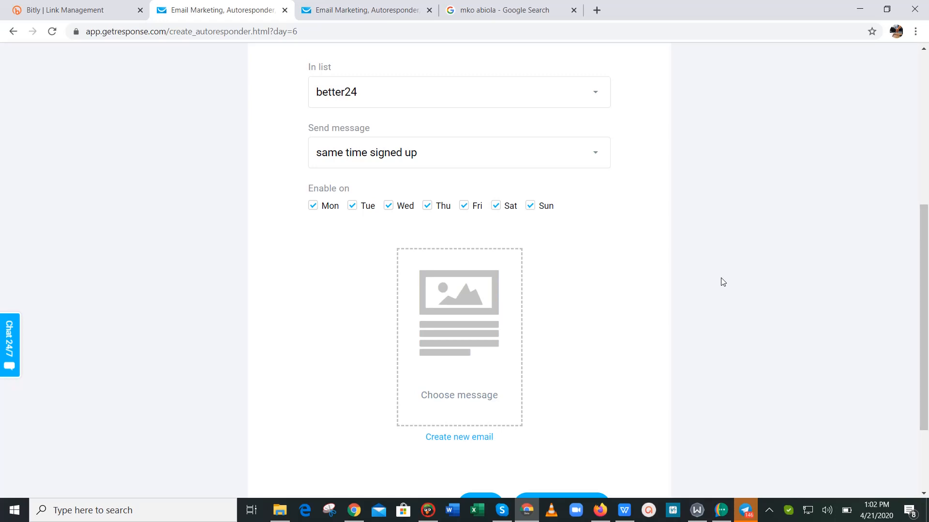
scroll(757, 262, "down", 3)
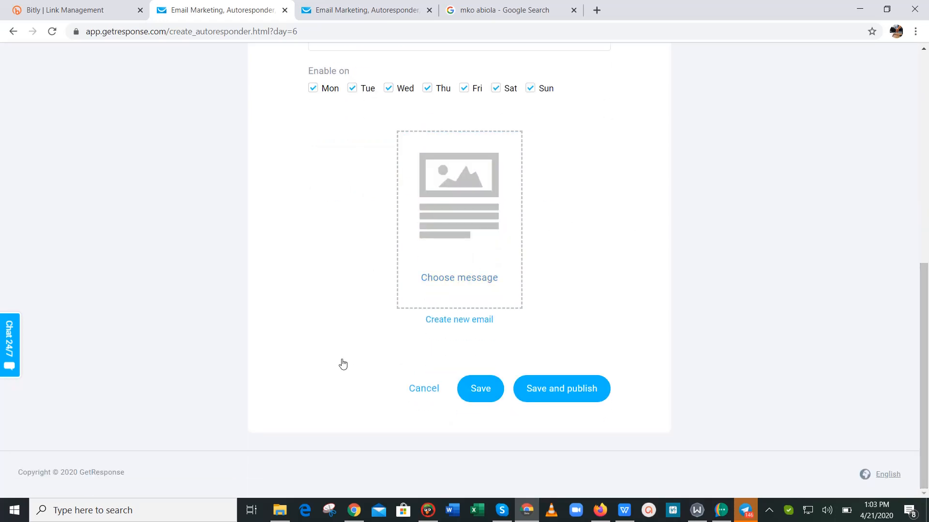
left_click(459, 327)
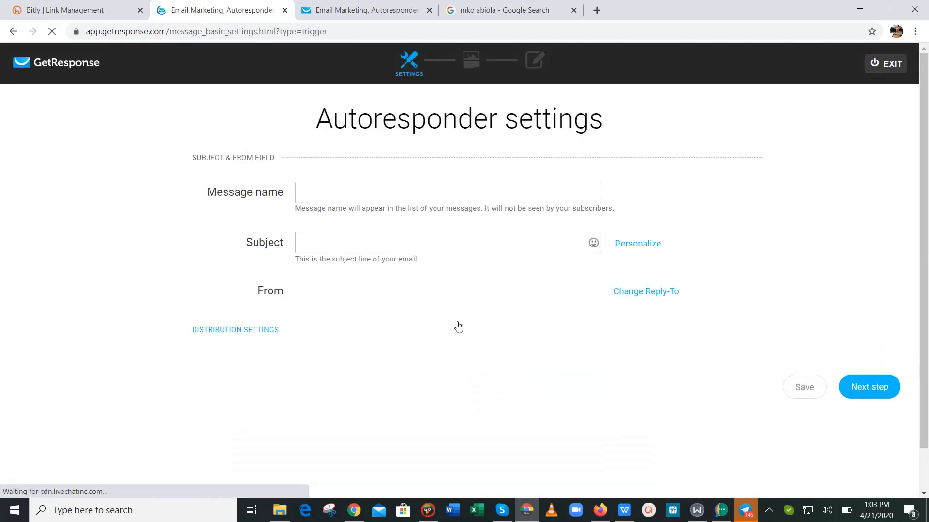
Name the new message BetterLife Auto 3.
left_click(391, 191)
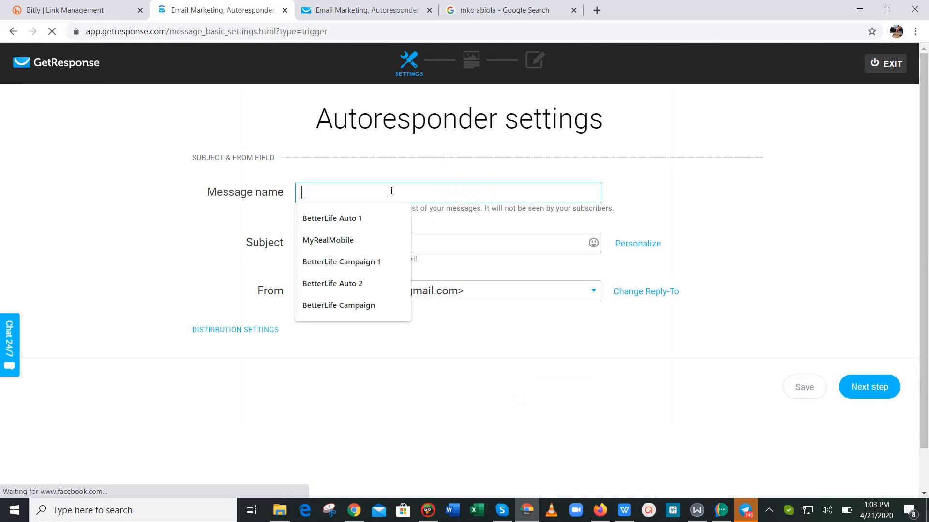
type("Better")
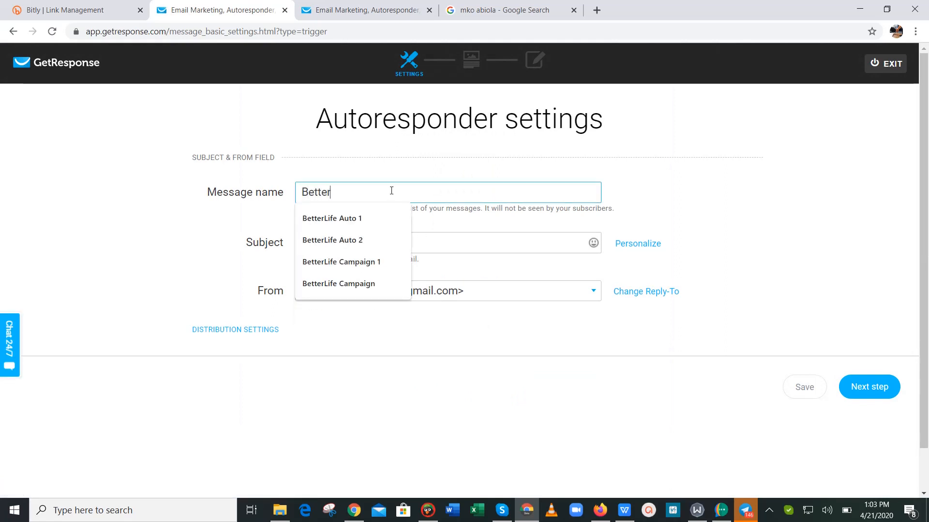
type("Life Aiuto")
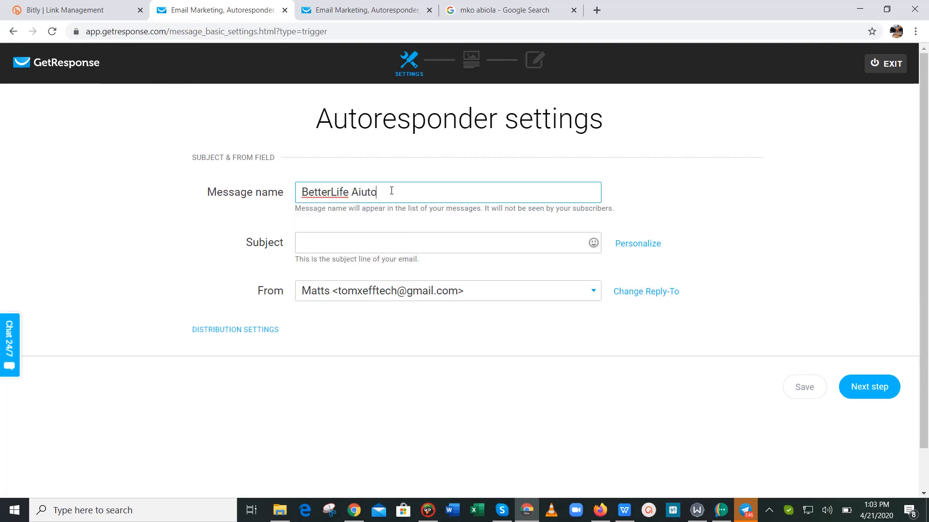
key("BackSpace")
key("BackSpace")
key("BackSpace")
key("BackSpace")
type("u")
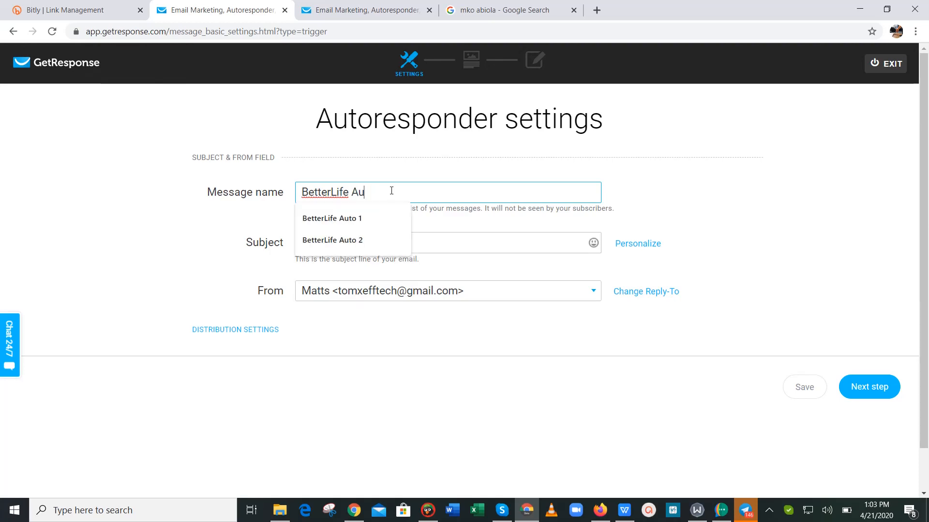
type("to 3")
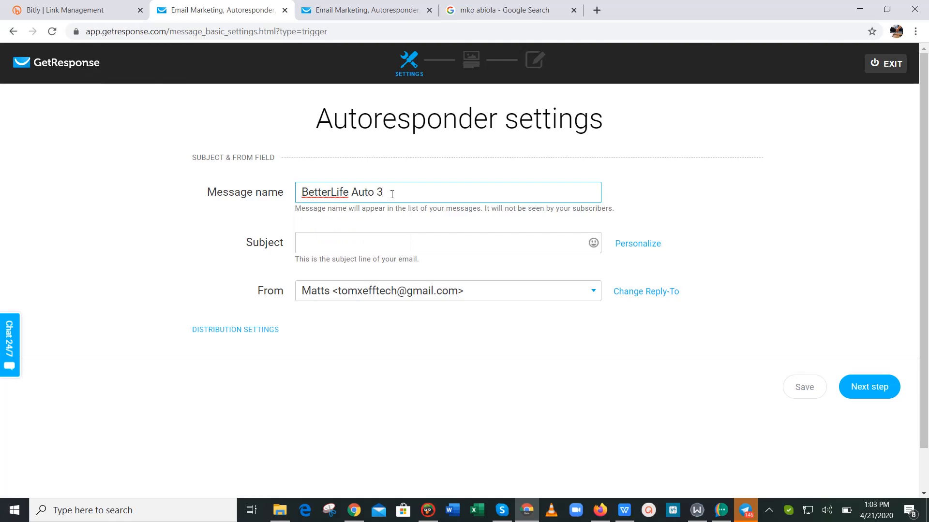
Copy the subject "Here! The best attire for your workout activities." from BETTERLIFE24 CONTENT.docx in WPS Office into the message's subject in GetResponse.
left_click(431, 243)
left_click(625, 510)
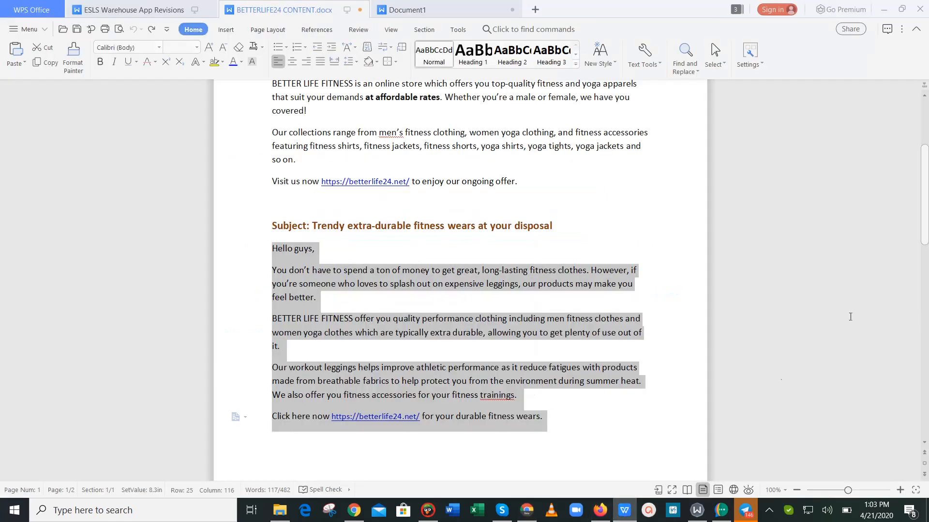
left_click_drag(927, 203, 928, 291)
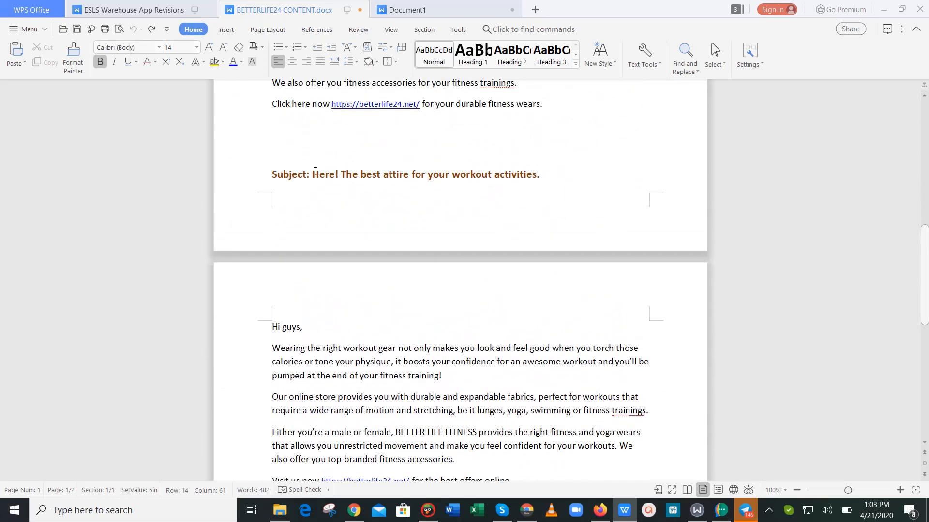
left_click_drag(313, 179, 410, 180)
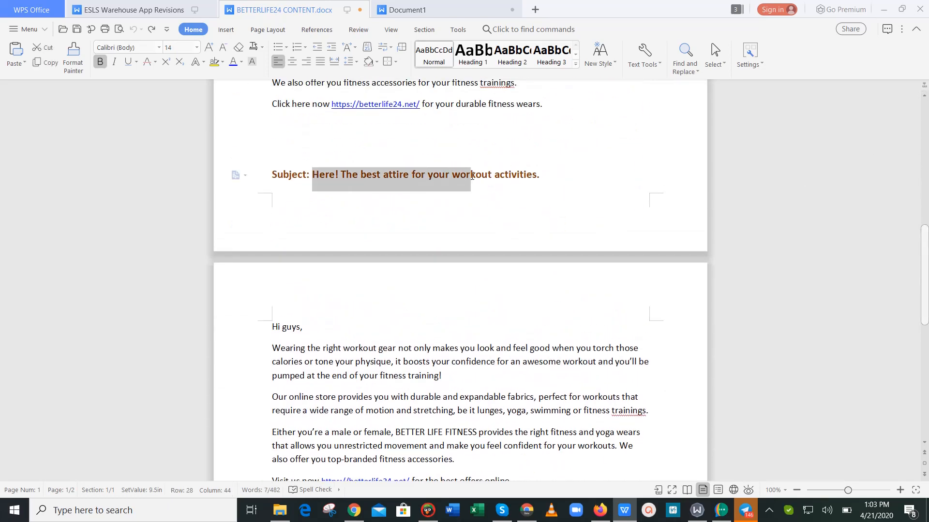
left_click_drag(472, 176, 540, 177)
key("ctrl+c")
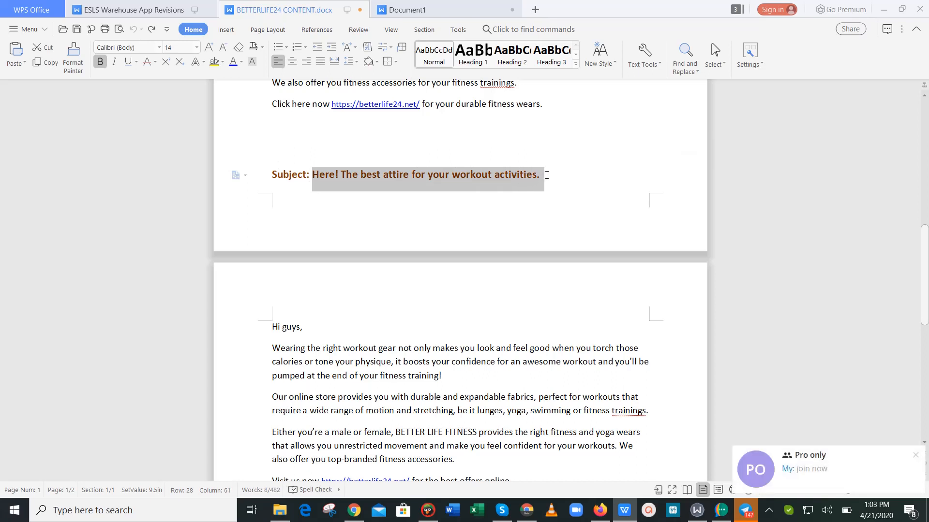
left_click(528, 511)
key("ctrl+v")
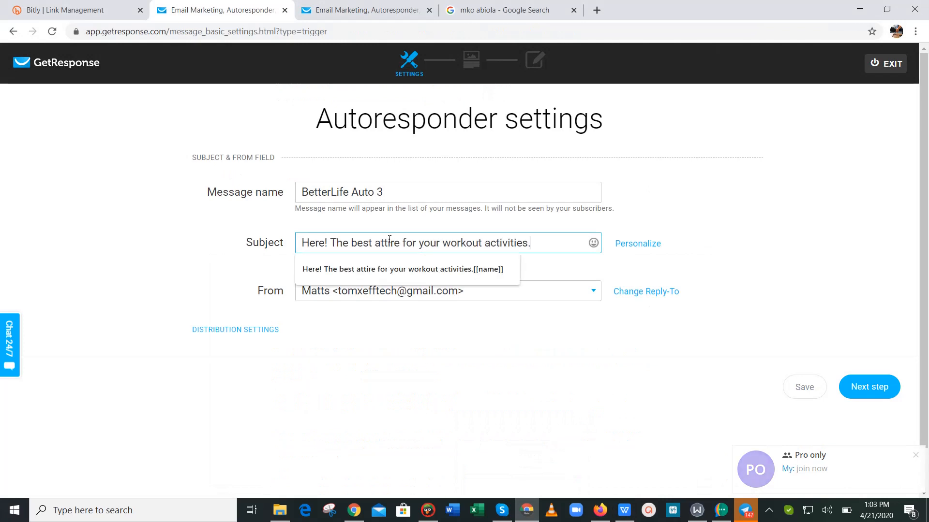
Personalize the end of the subject line with the [[name]] field and continue to template selection.
left_click(637, 244)
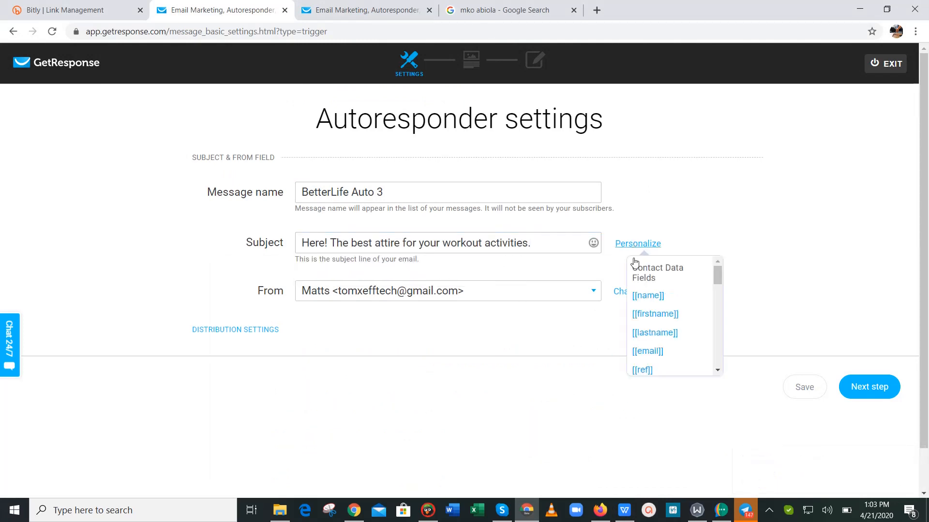
left_click(642, 295)
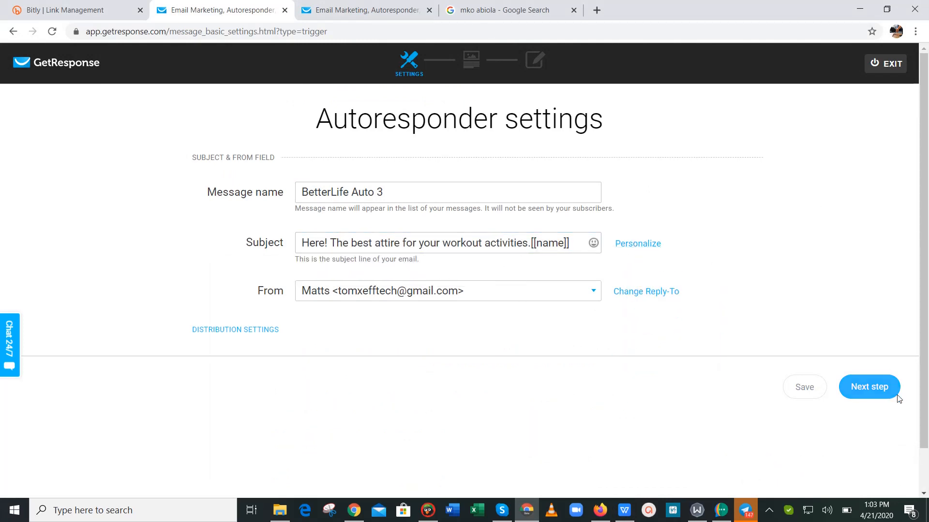
left_click(878, 391)
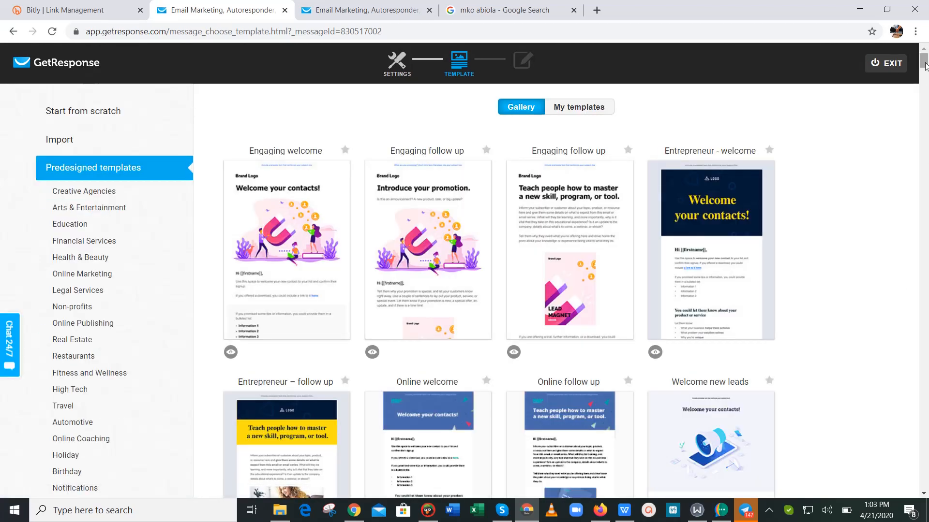
Open the Active Gym template from the Fitness and Wellness predesigned templates and look through its layout.
mouse_move(925, 67)
left_mouse_down()
mouse_move(925, 98)
mouse_move(925, 65)
left_mouse_up()
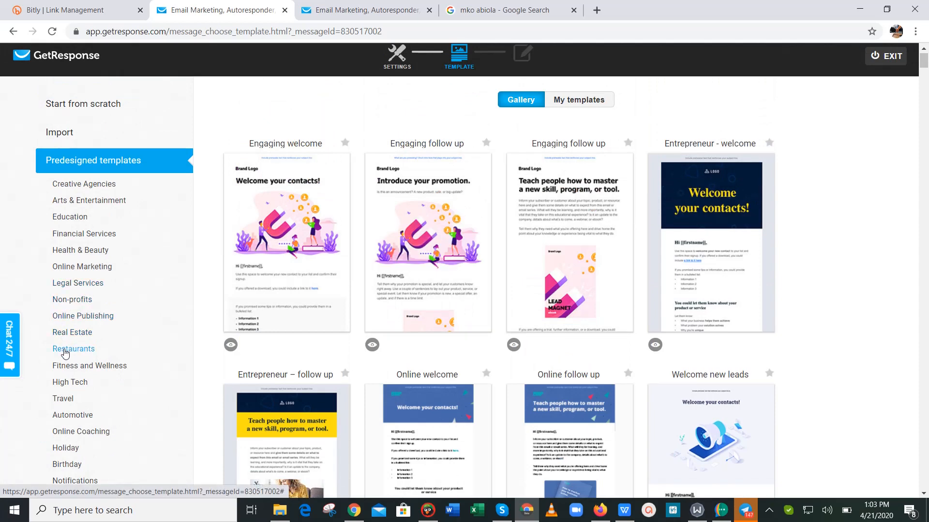
left_click(70, 370)
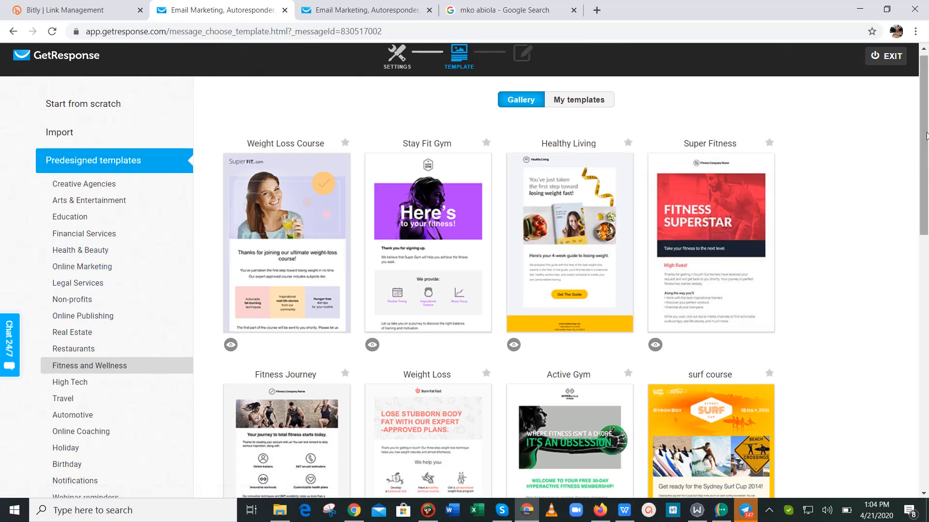
left_click_drag(926, 132, 928, 174)
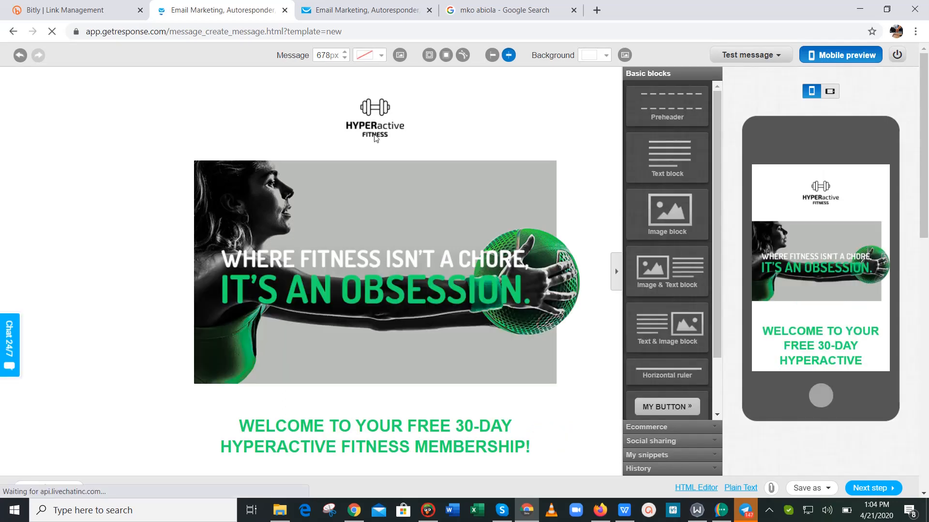
scroll(928, 223, "down", 12)
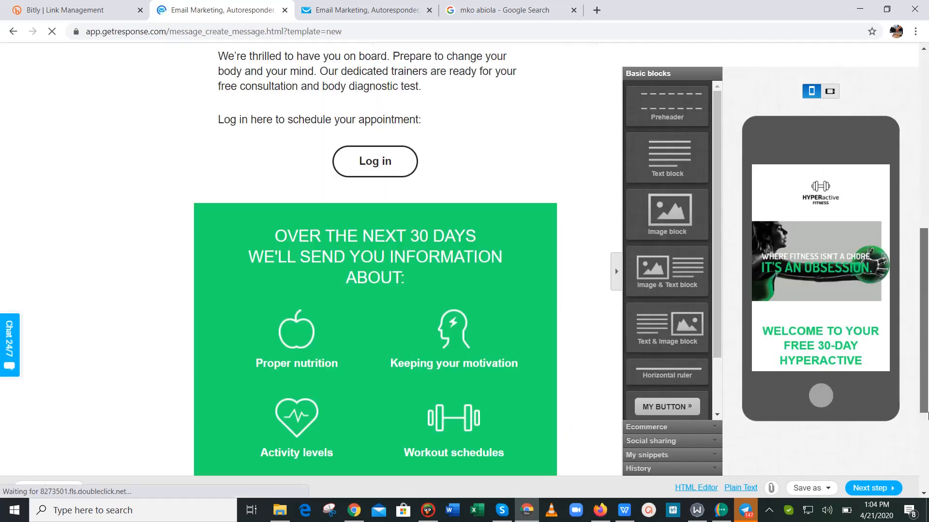
scroll(927, 192, "up", 11)
scroll(928, 192, "down", 12)
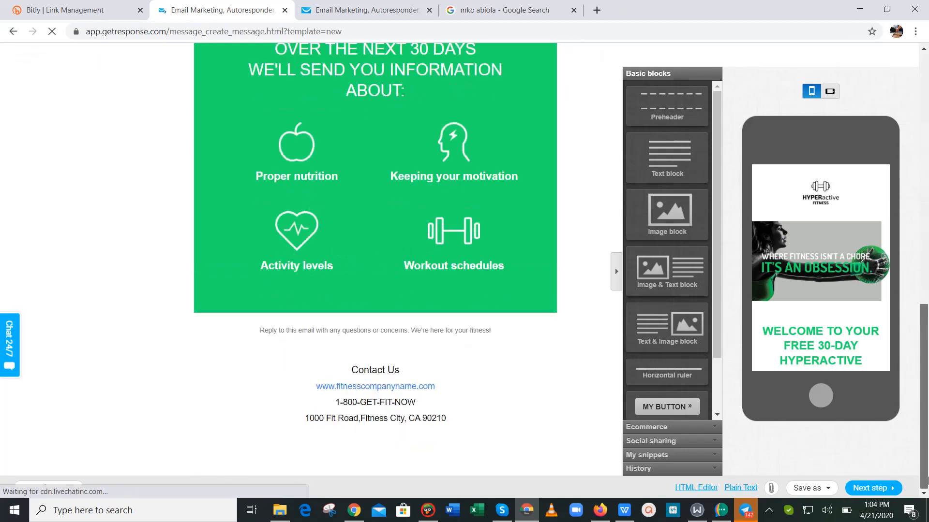
scroll(927, 280, "up", 10)
left_click_drag(927, 280, 922, 181)
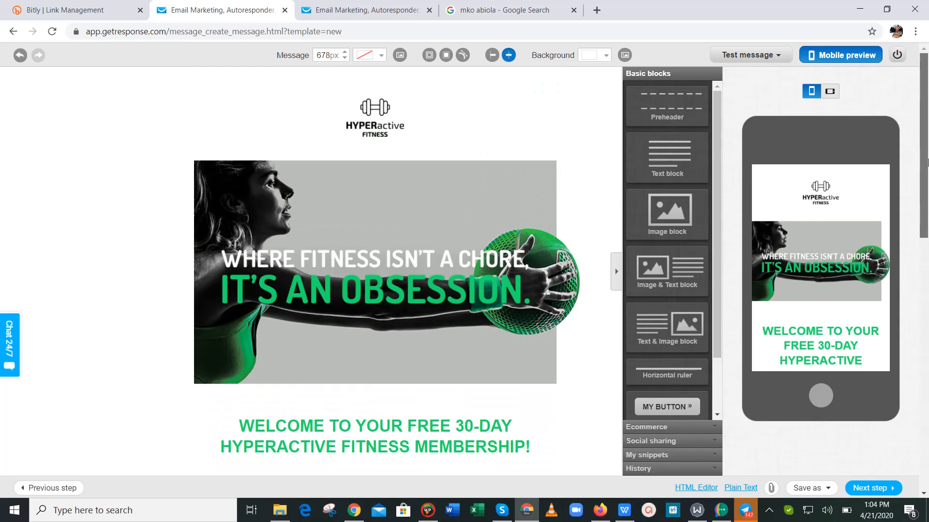
Try to set the Better Life Fitness logo as the background image of the HYPERactive Fitness logo block.
left_click(374, 123)
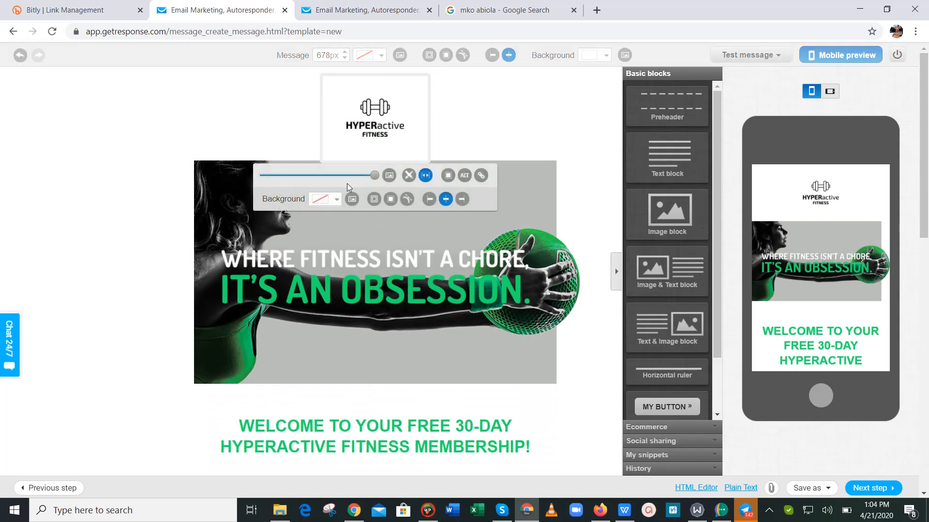
left_click(352, 200)
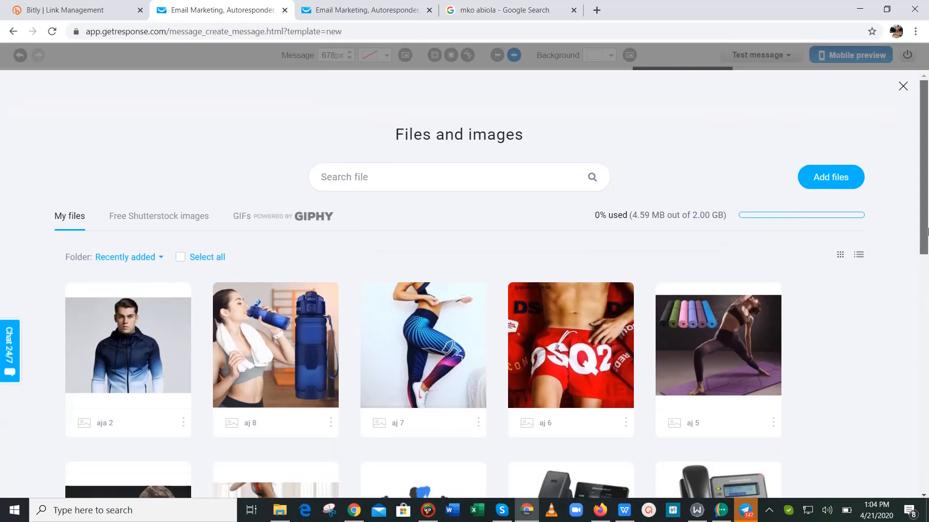
scroll(700, 238, "down", 5)
left_click(419, 232)
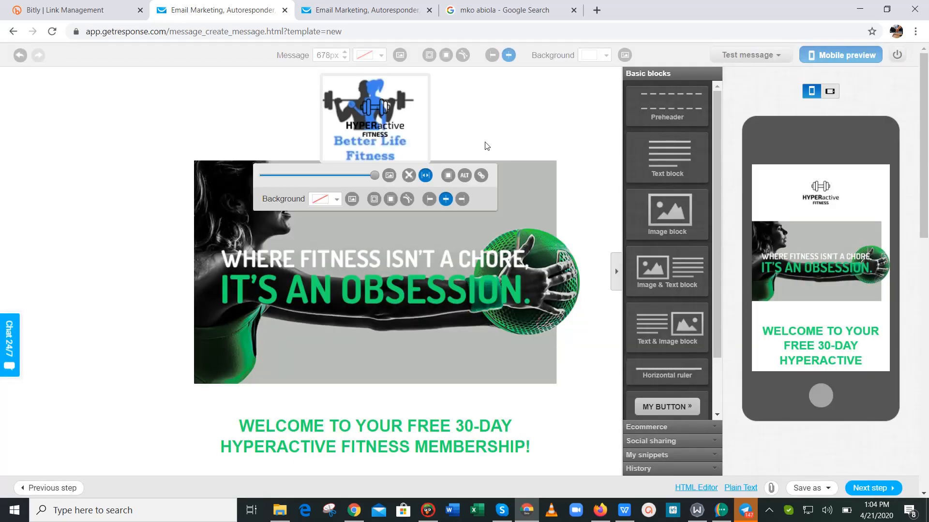
left_click(463, 141)
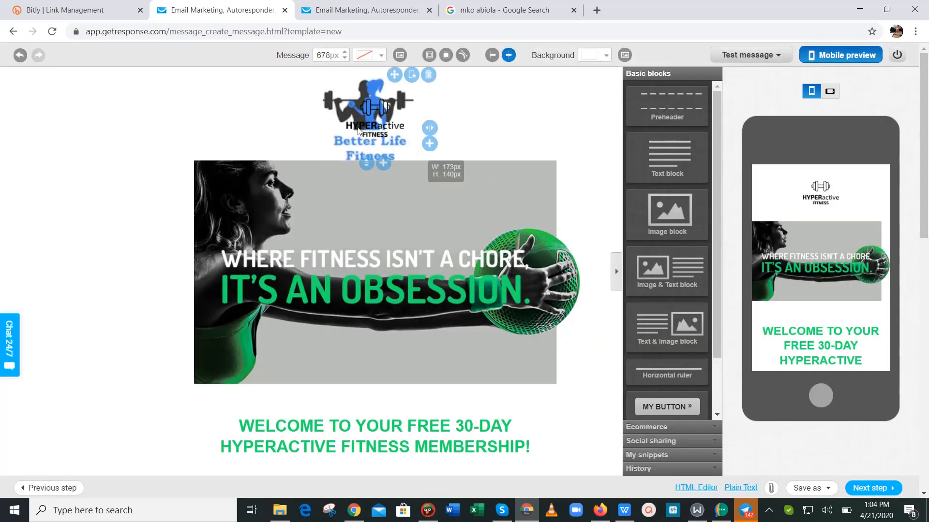
Replace the HYPERactive Fitness logo block with a new image block above the banner holding the bt logo image.
left_click(428, 75)
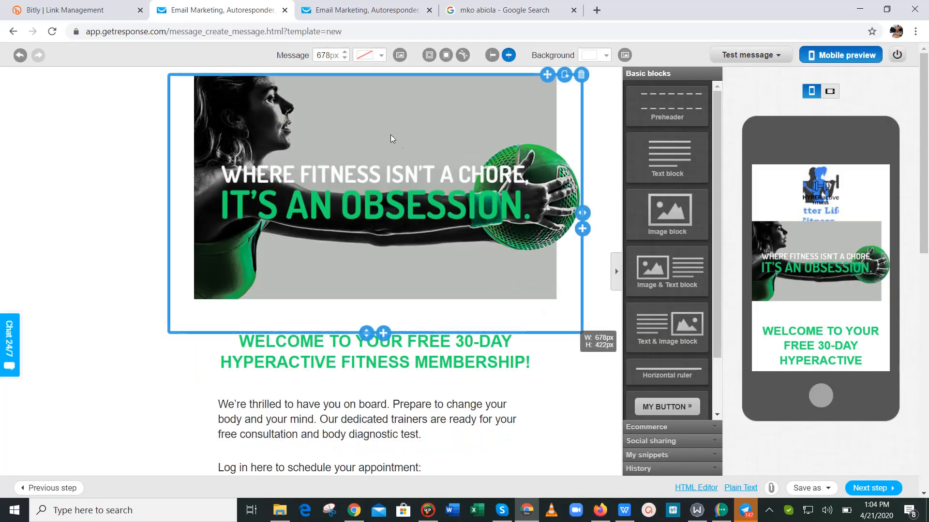
left_click_drag(668, 213, 415, 113)
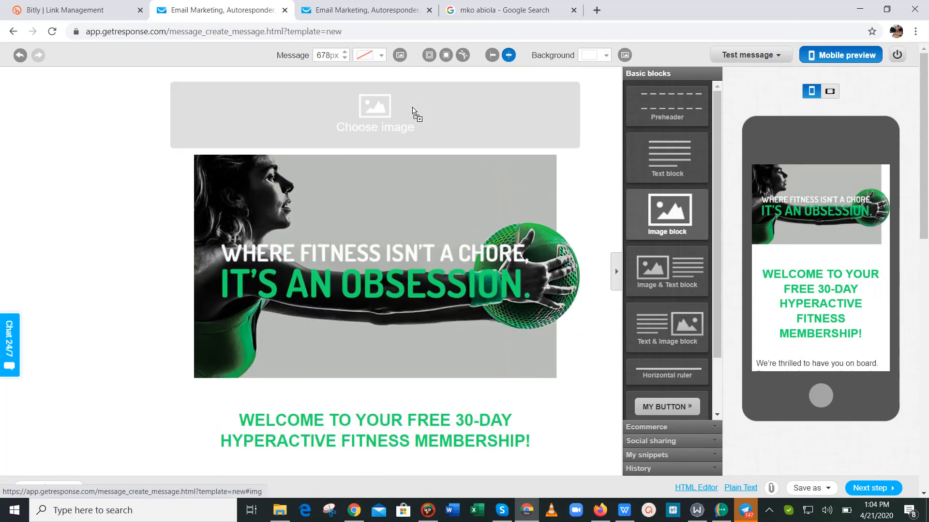
left_click(388, 110)
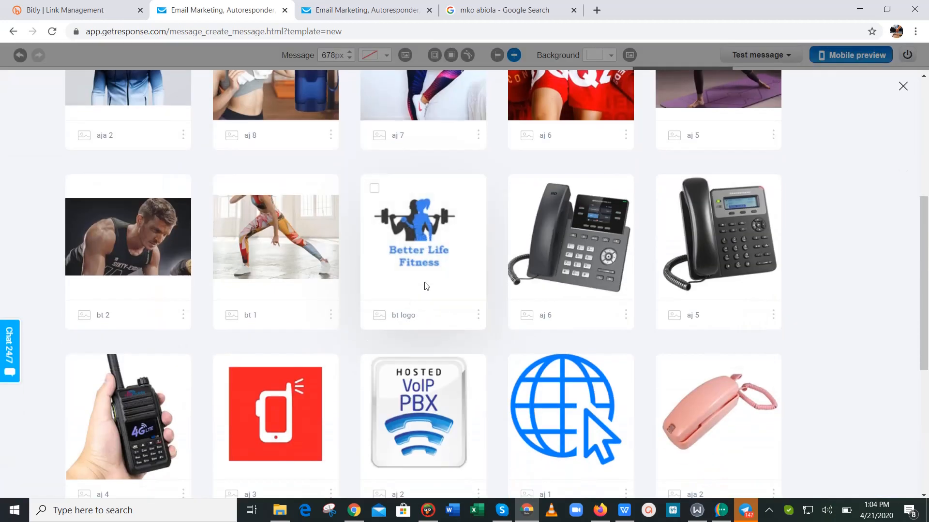
left_click(420, 242)
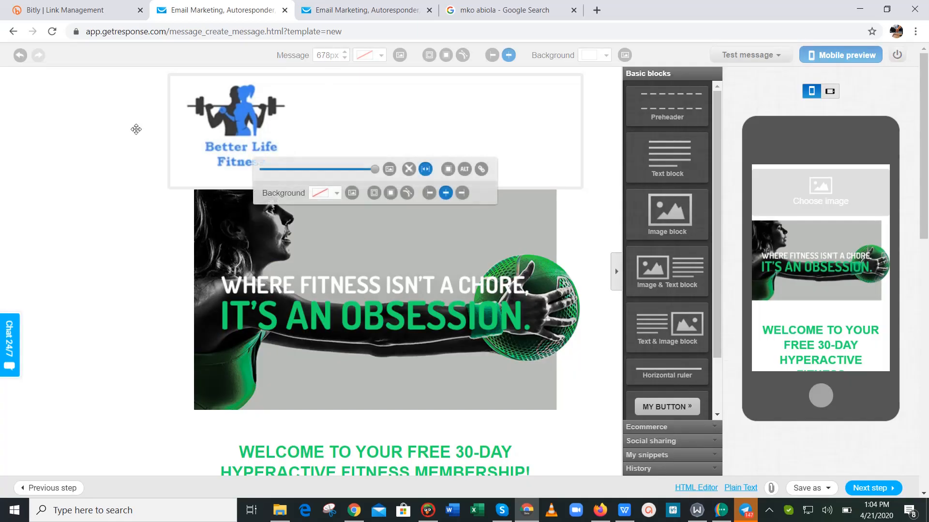
Shrink the Better Life Fitness logo and reduce its block's height and width so the logo sits centered above the banner.
left_click(307, 147)
left_click_drag(372, 205, 317, 203)
left_click(115, 159)
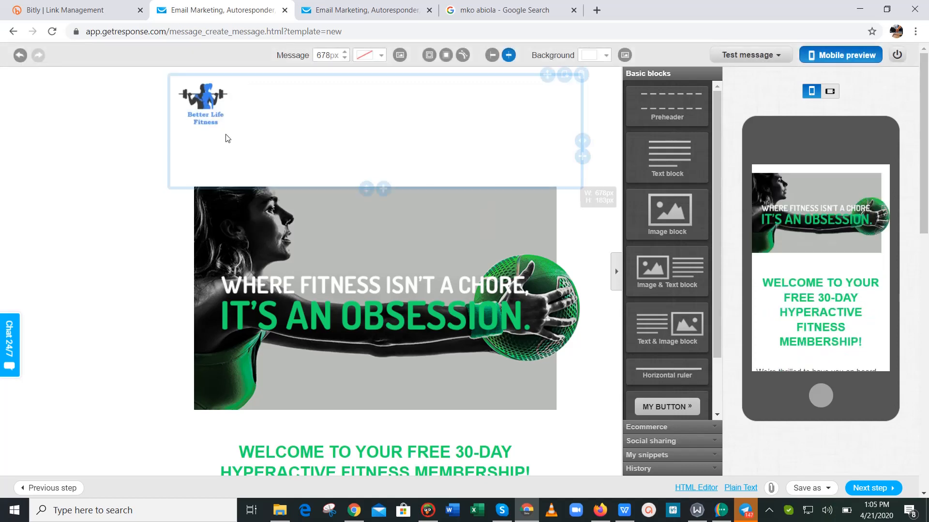
left_click_drag(364, 169, 366, 134)
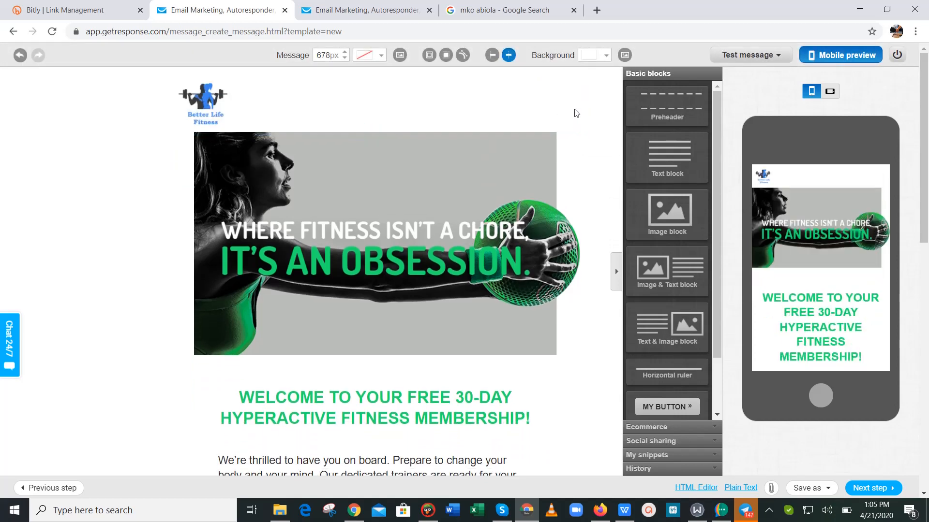
left_click_drag(583, 114, 554, 113)
left_click_drag(443, 107, 240, 120)
left_click(144, 144)
Delete the "It's an obsession" banner and insert an image block with the bt 2 athlete photo in its place.
left_click(429, 232)
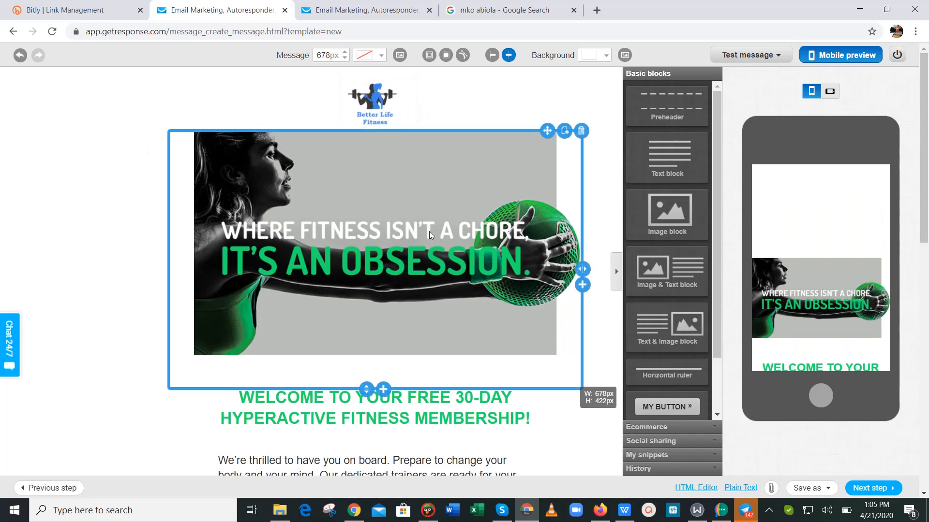
left_click(492, 202)
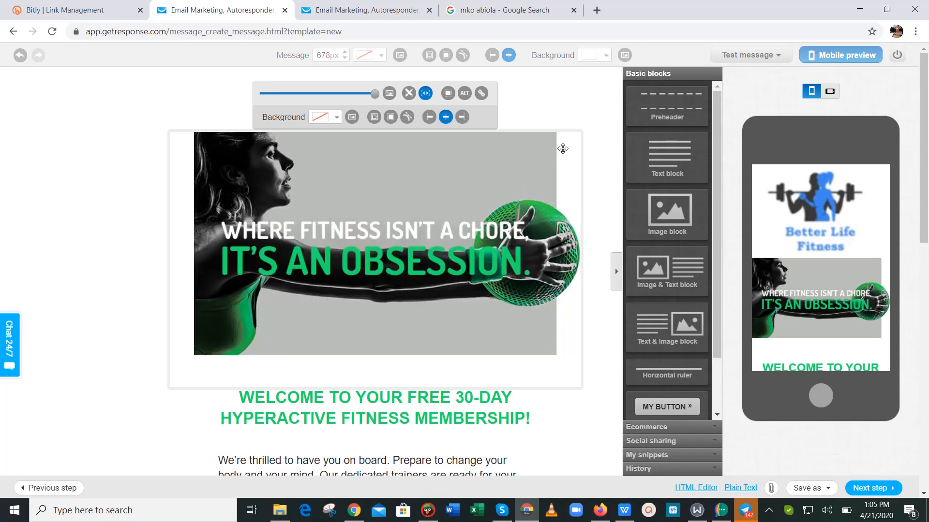
left_click(100, 237)
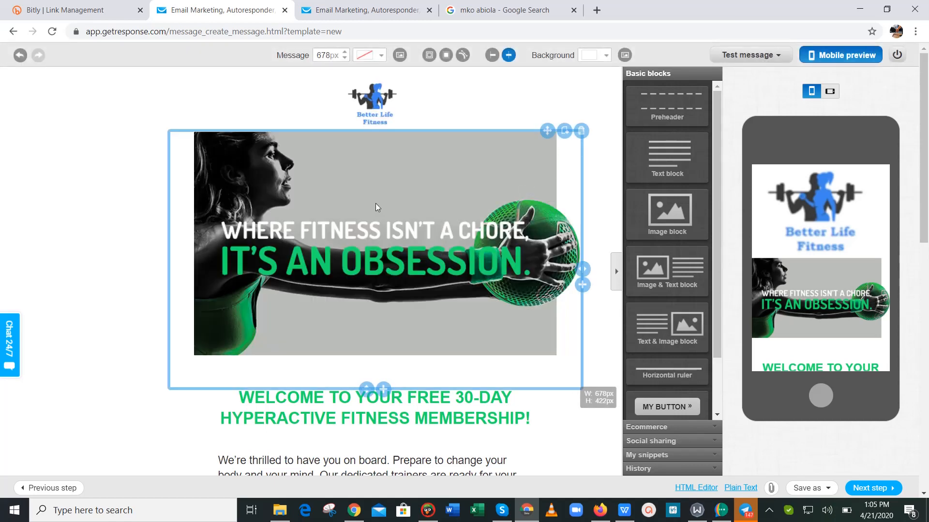
left_click(581, 131)
left_click_drag(657, 201, 376, 175)
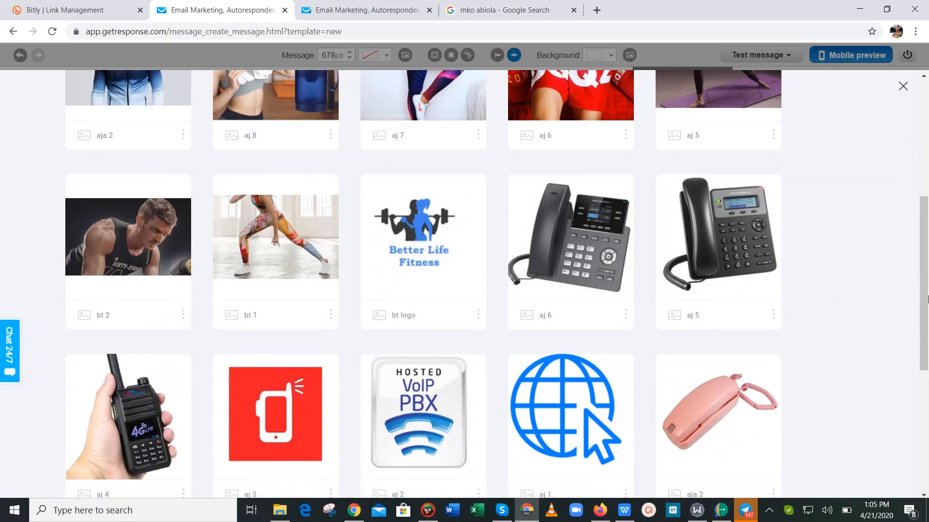
left_click_drag(925, 344, 928, 312)
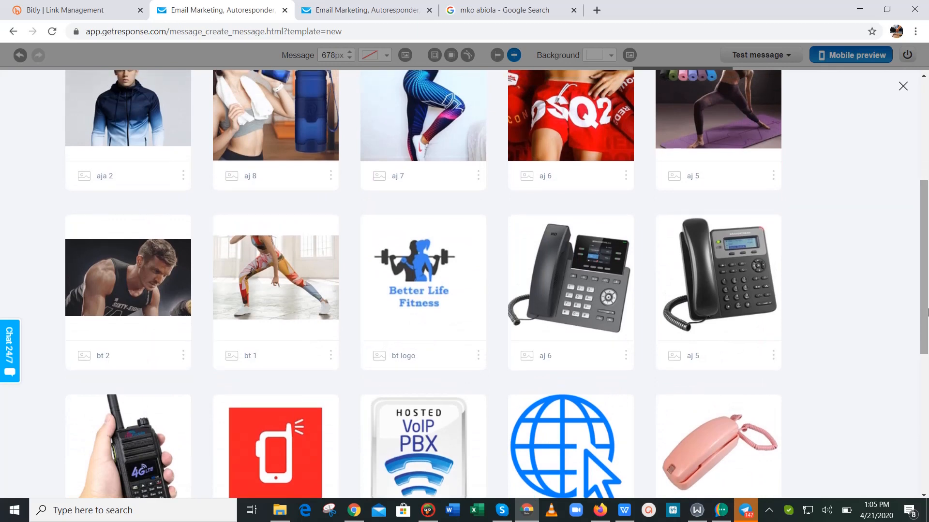
left_click(114, 290)
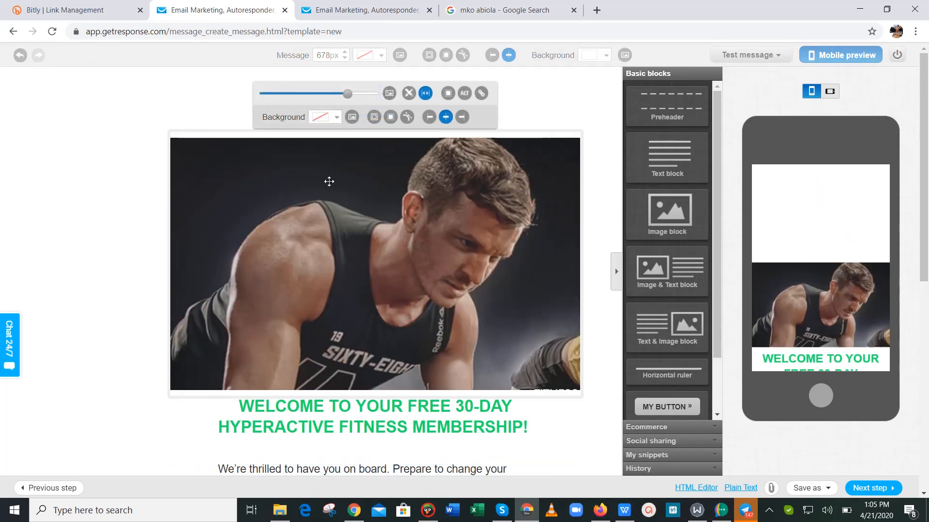
Scale down the athlete photo and tighten its block to about 478 px wide and 305 px high.
left_click_drag(347, 96, 322, 96)
left_click(70, 171)
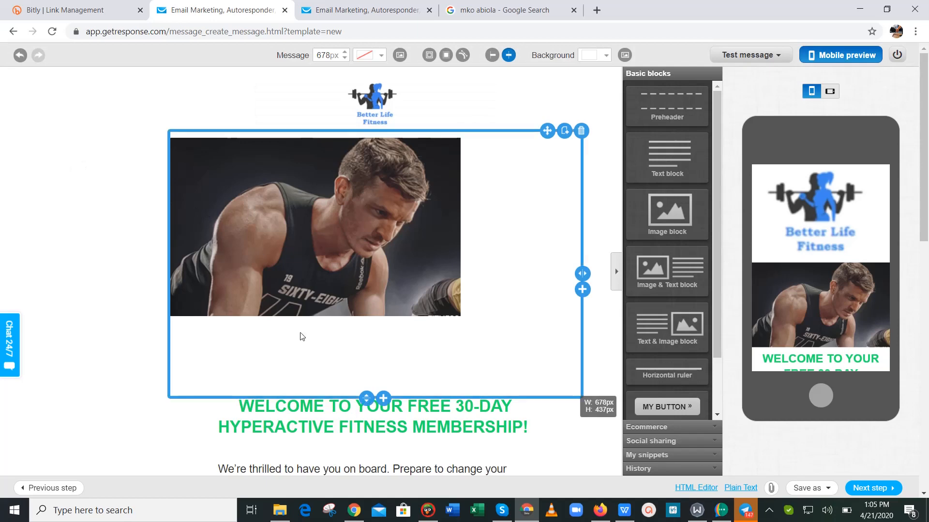
left_click_drag(369, 391, 366, 318)
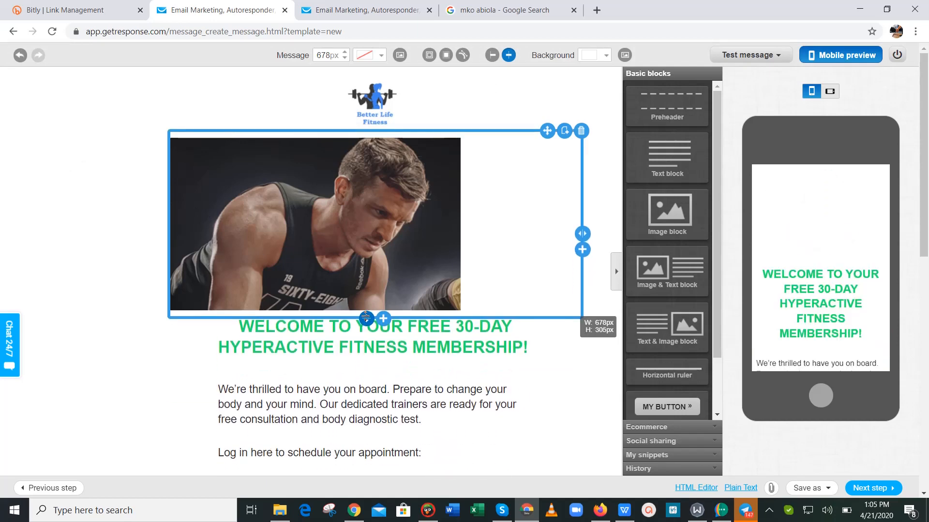
left_click_drag(579, 235, 458, 232)
left_click(122, 222)
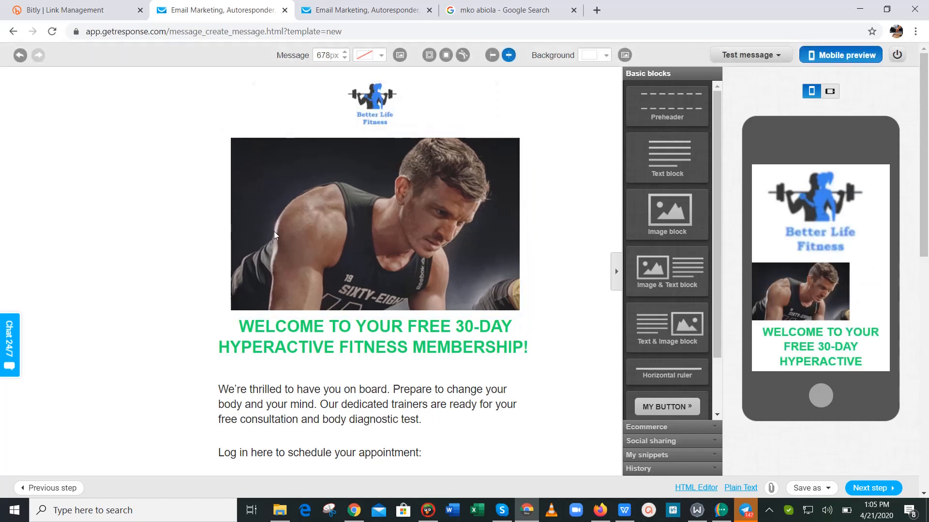
Enlarge the athlete photo slightly within its block and widen the block to show more of it.
left_click(360, 218)
left_click_drag(324, 94, 327, 91)
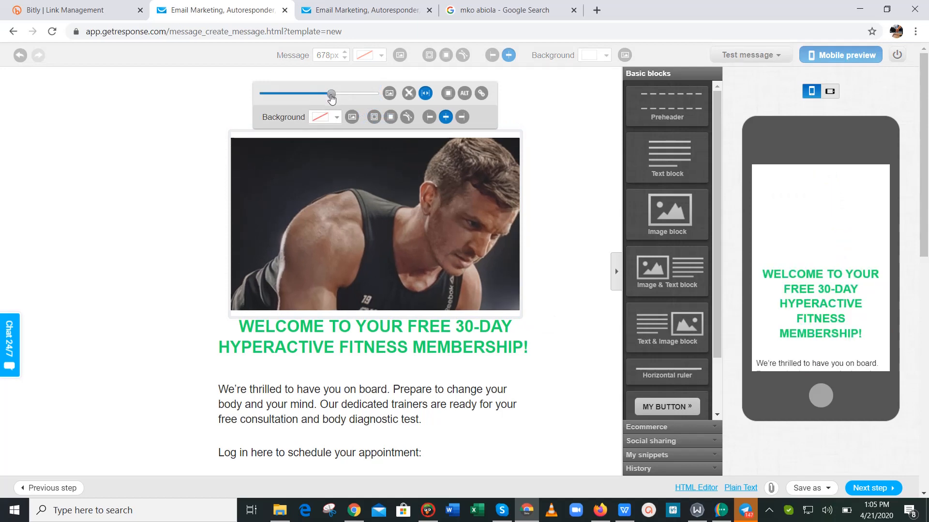
left_click(126, 177)
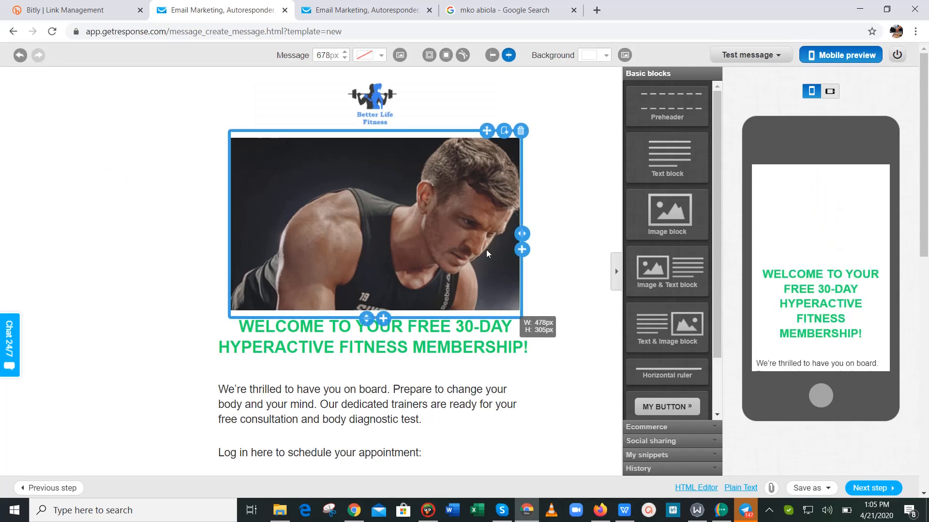
left_click_drag(520, 234, 544, 234)
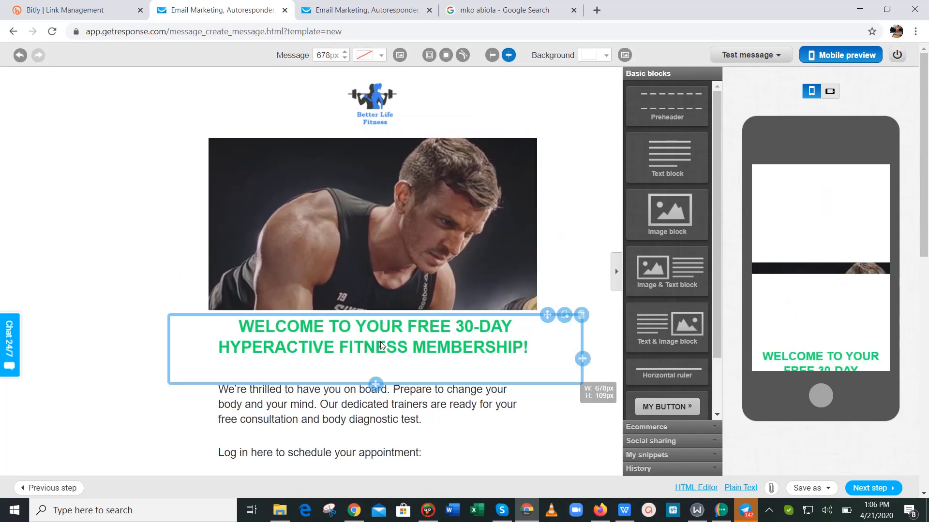
Replace the welcome headline below the photo with "WELCOME TO THE HOME OF FITNESS, YOUR BEST PERFORMANCE-CLOTHING SUPPLIER".
scroll(928, 212, "down", 3)
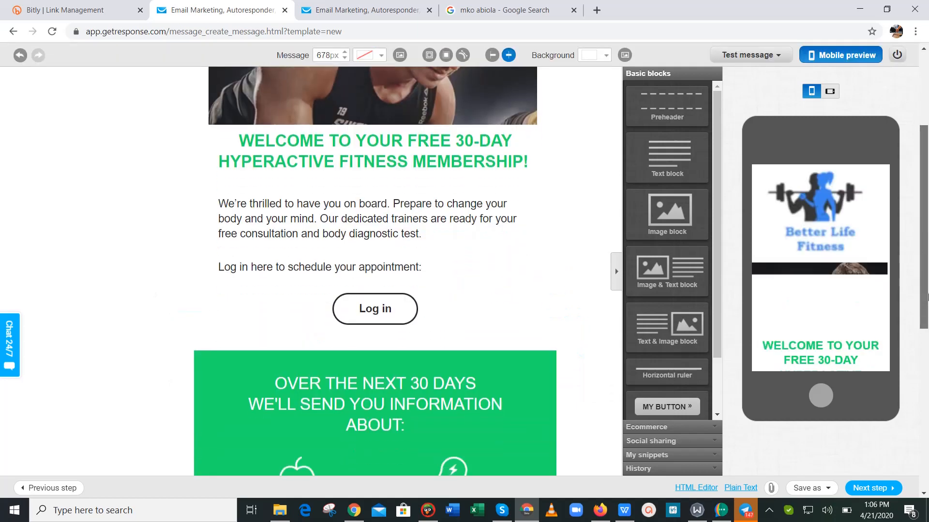
double_click(476, 227)
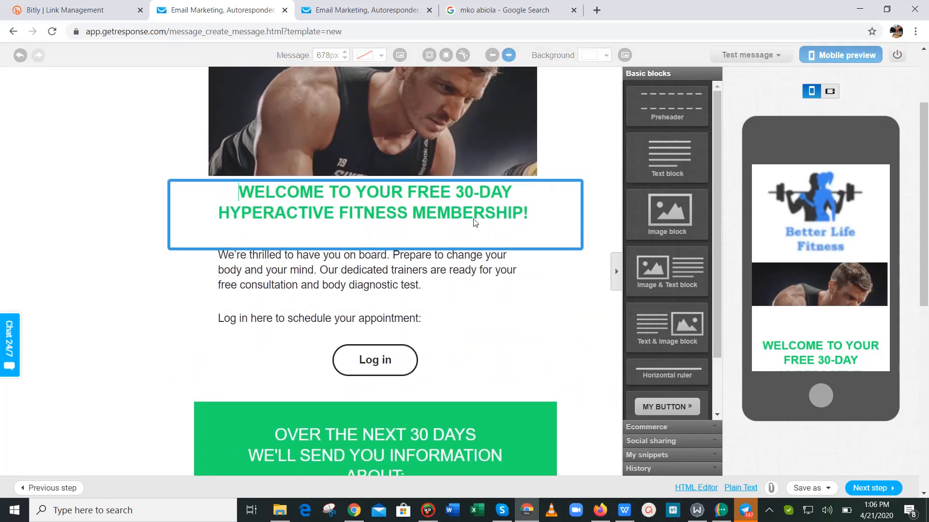
left_click(542, 211)
left_click_drag(542, 211, 216, 189)
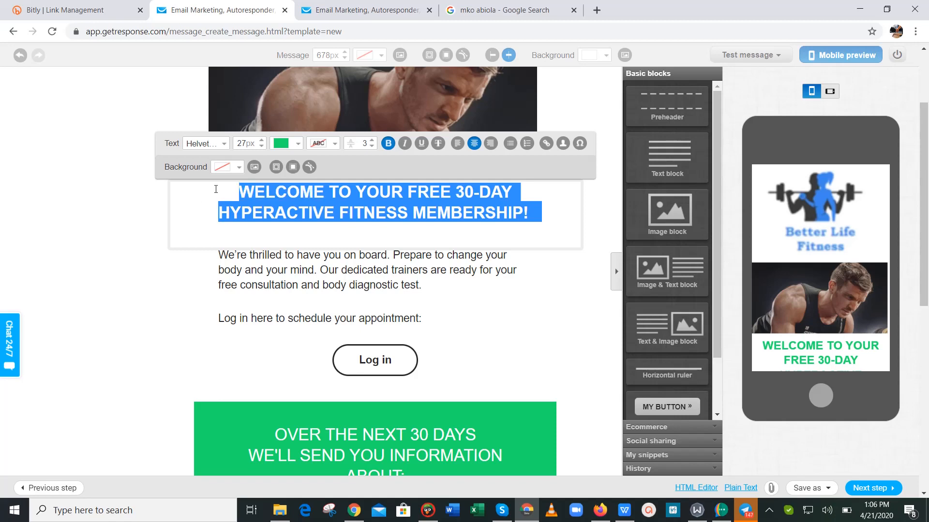
type("WELC")
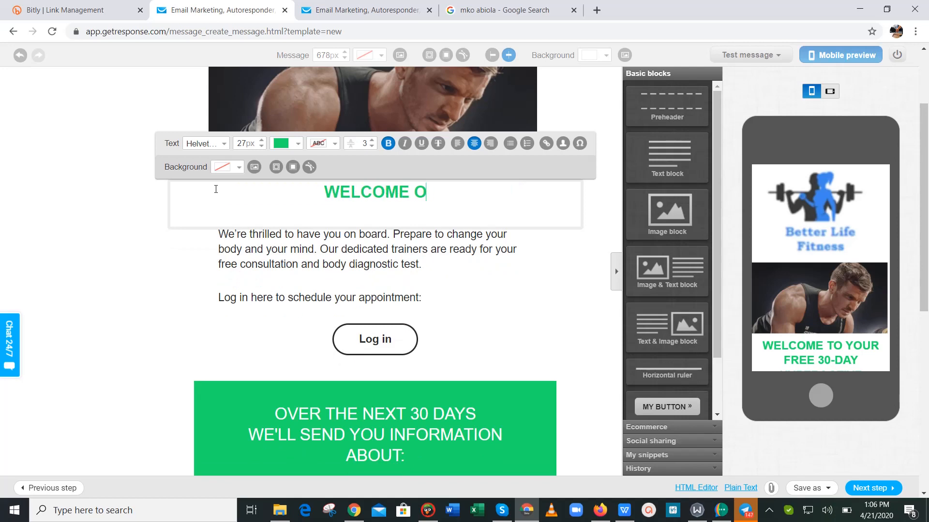
type("OME TO THE ")
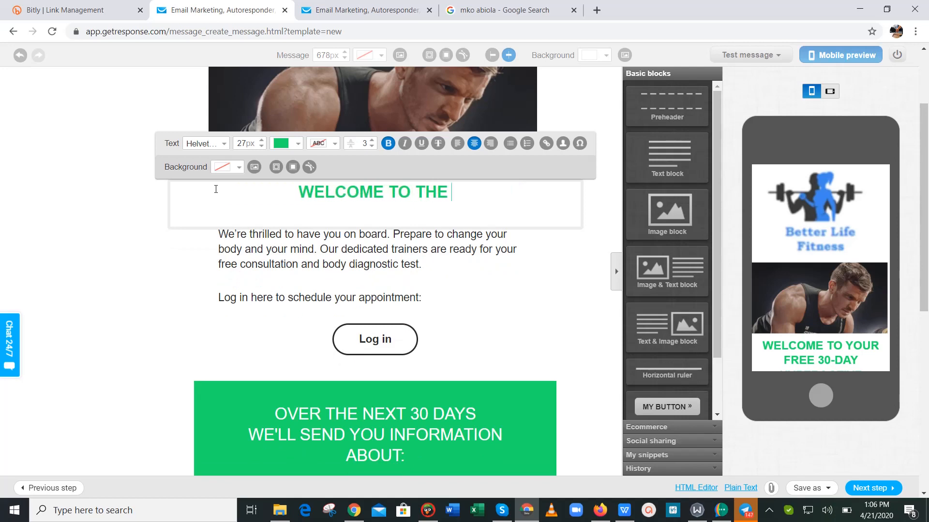
type("HOME OF ")
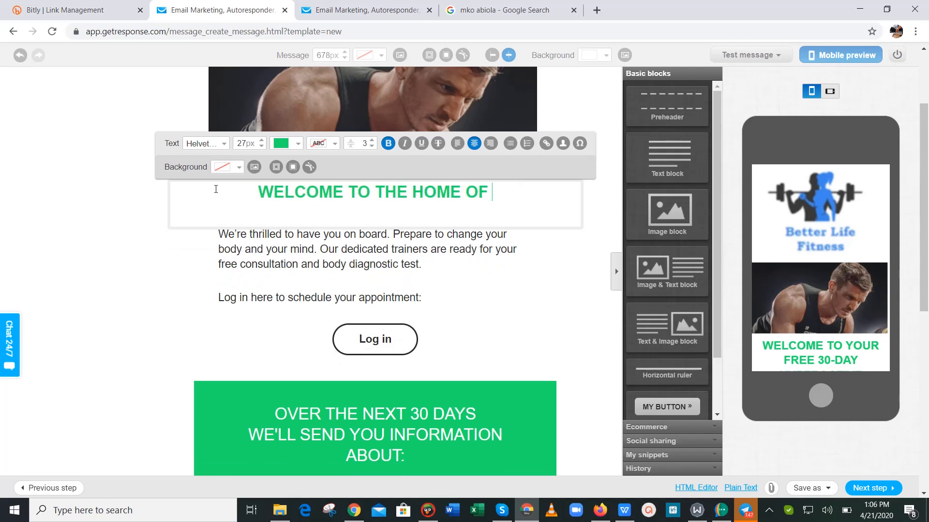
type("FITNESS")
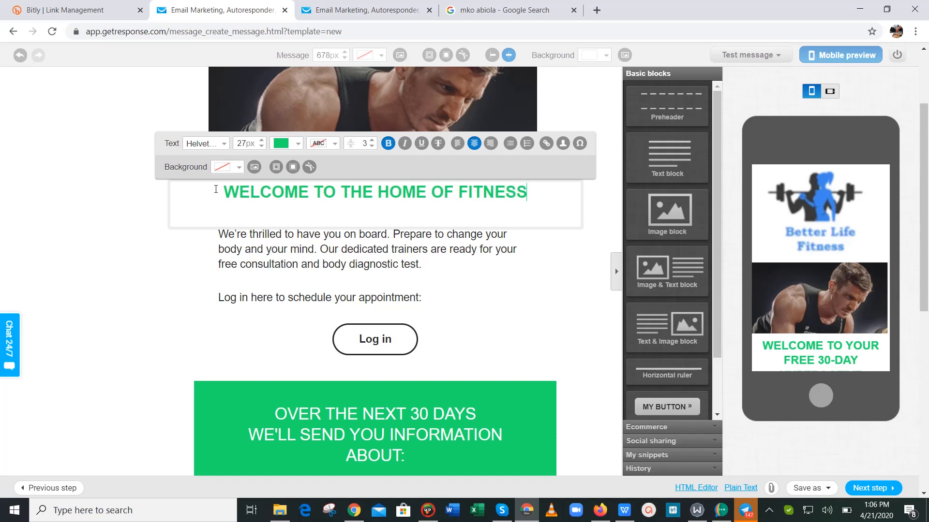
type(", YOUR BEST")
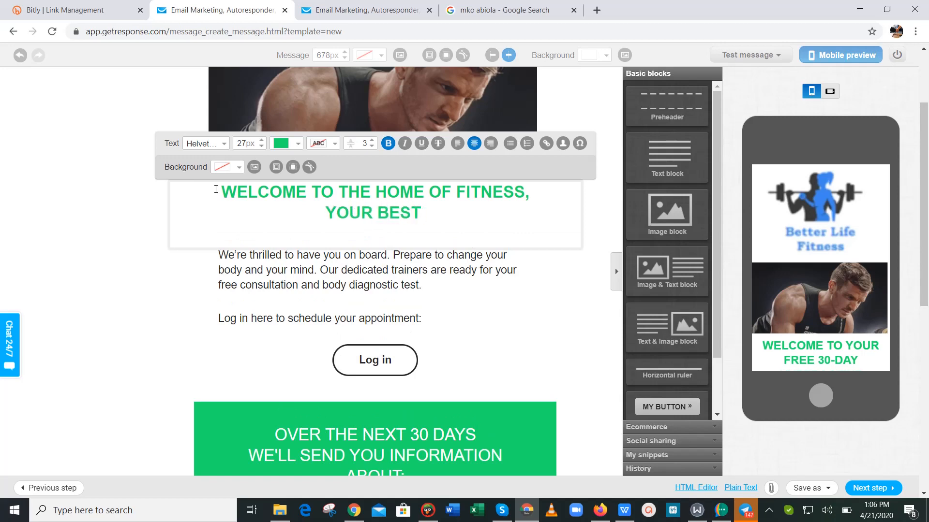
type(" PERFORMANCE")
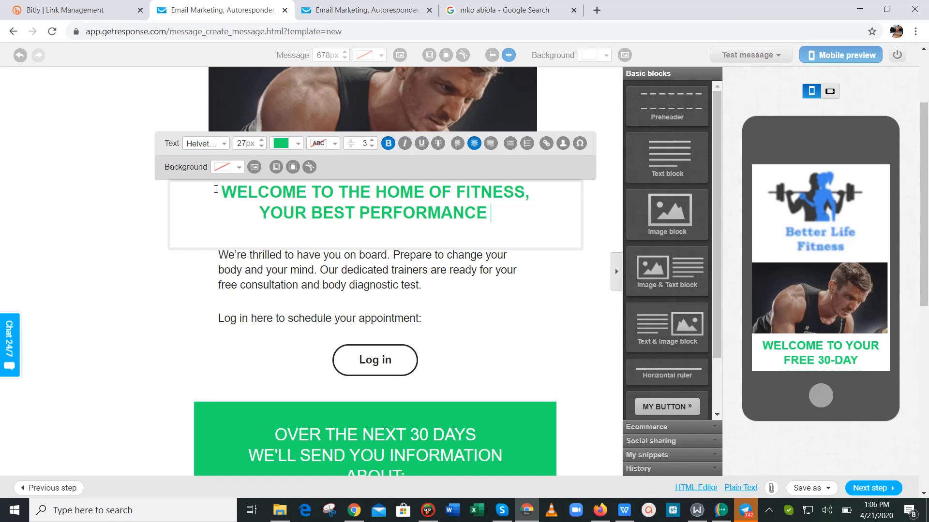
key("BackSpace")
type("-V")
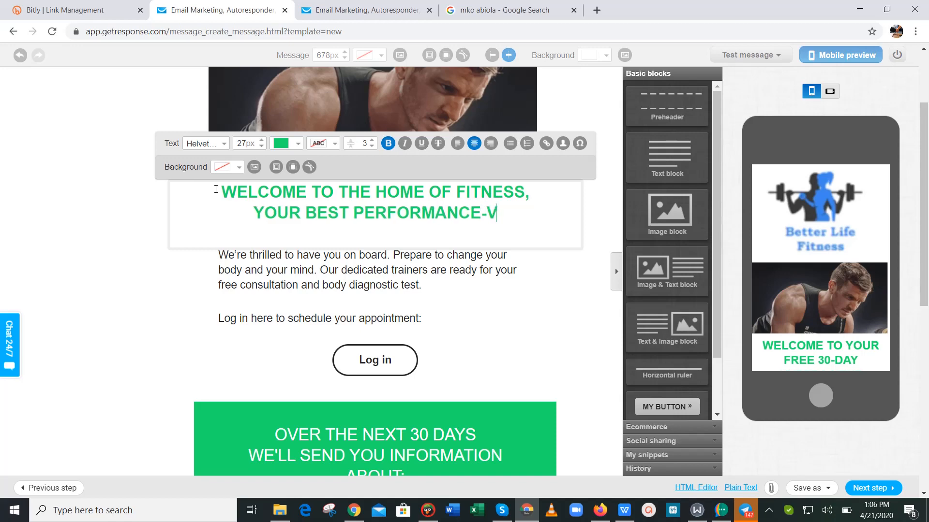
key("BackSpace")
type("CLOTHING")
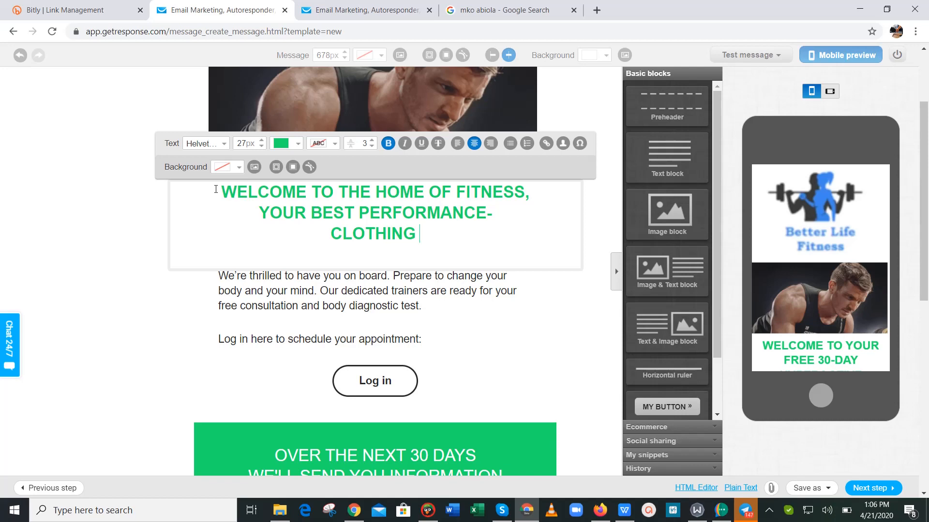
type("ONLINE")
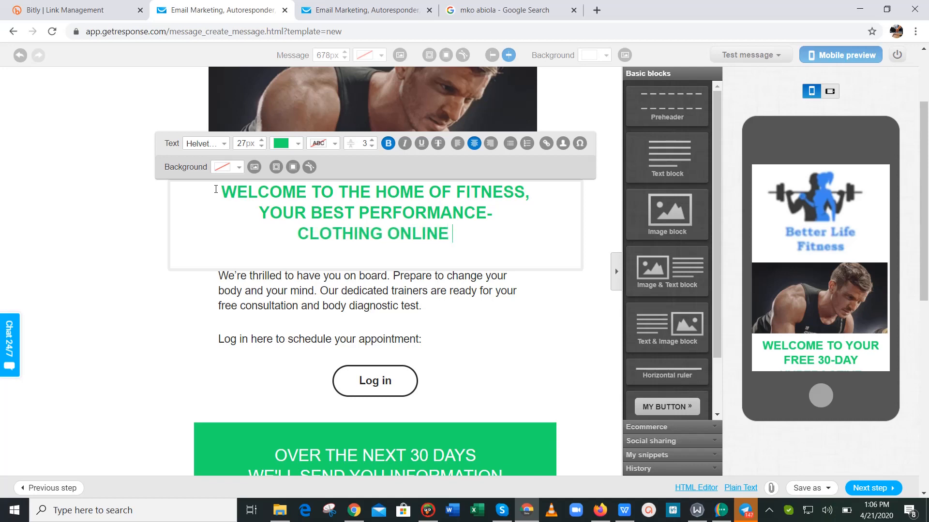
key("BackSpace")
key("BackSpace")
key("BackSpace")
key("BackSpace")
key("BackSpace")
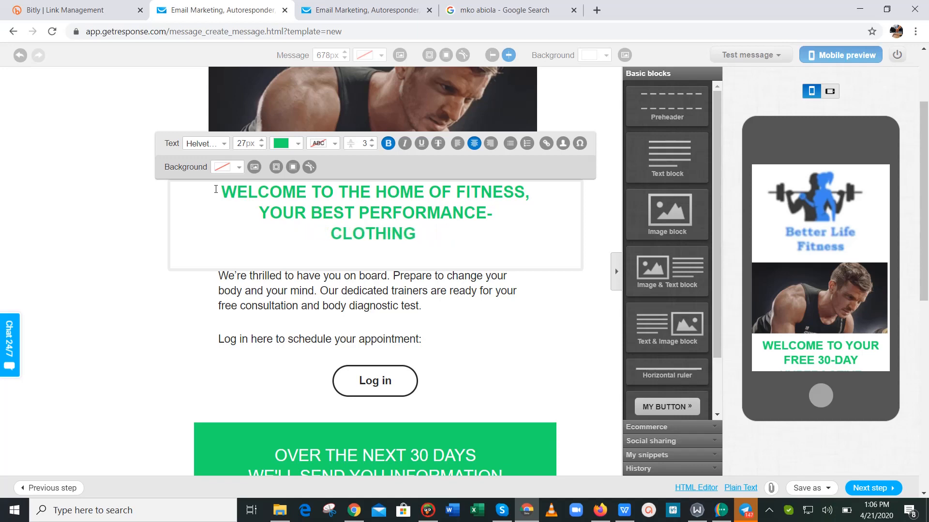
type("SUL")
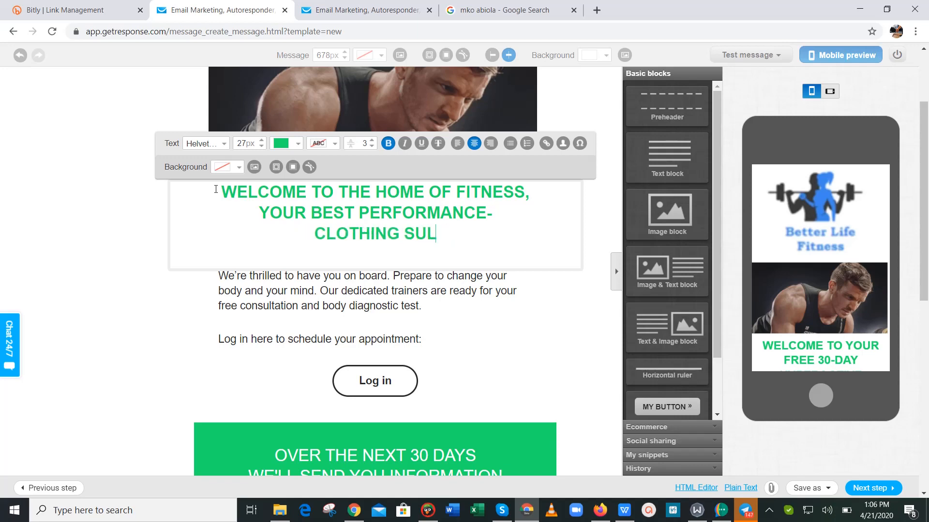
type("PLIER")
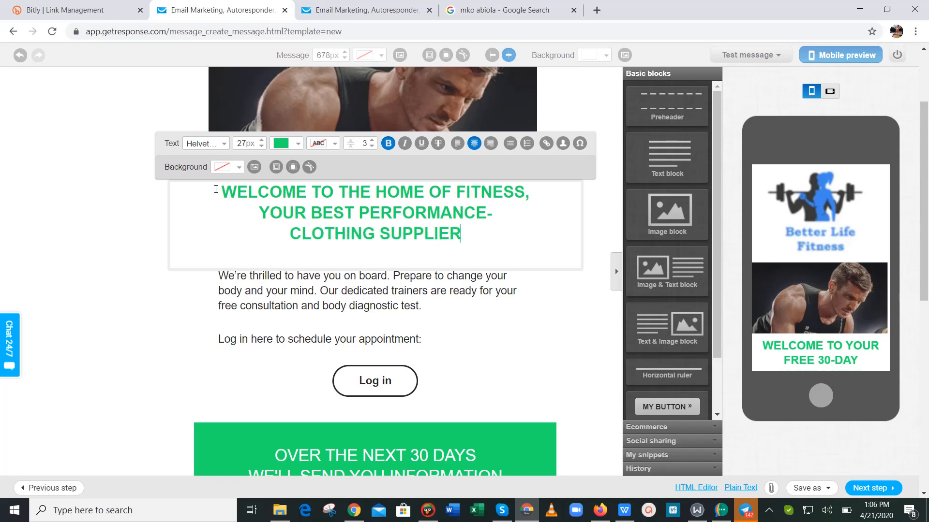
Reduce the font size of the whole headline to 21 px.
key("ctrl+a")
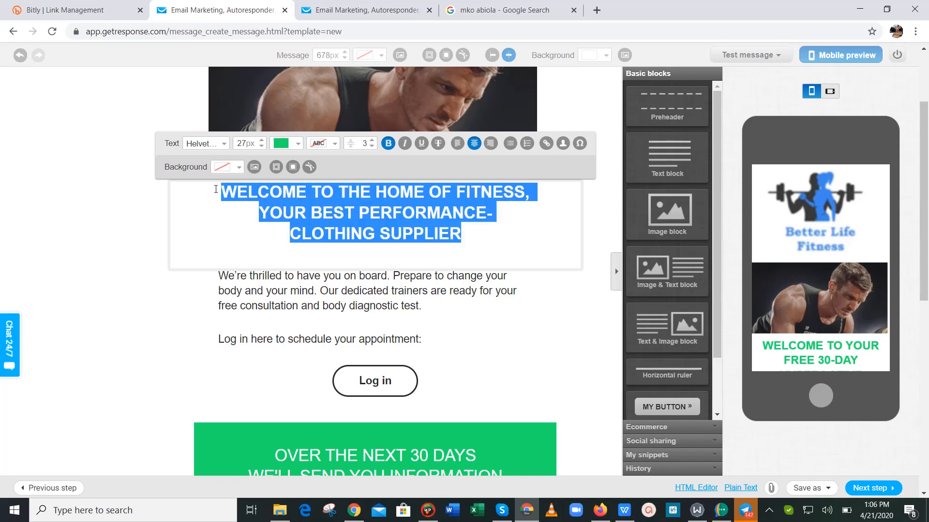
left_click(262, 147)
left_click(262, 147)
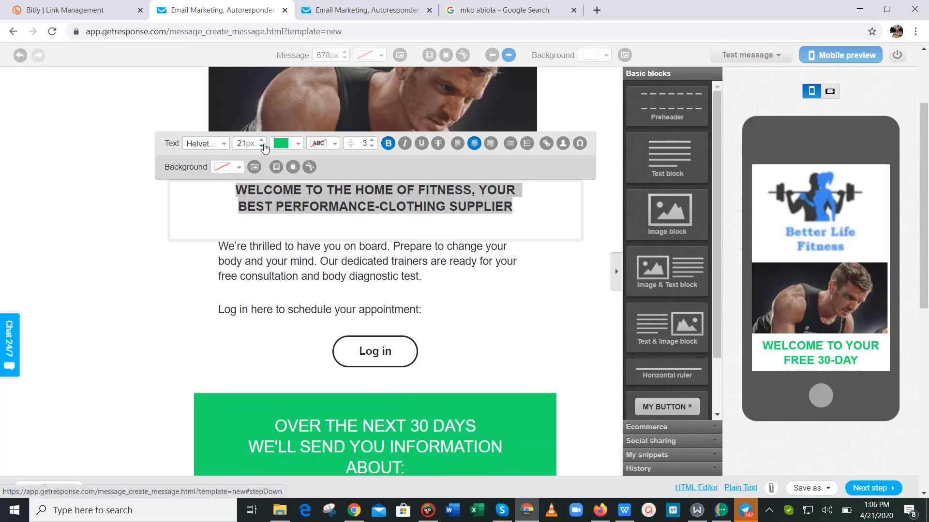
Change the welcome headline's text colour to dark navy blue 13115A.
left_click(296, 145)
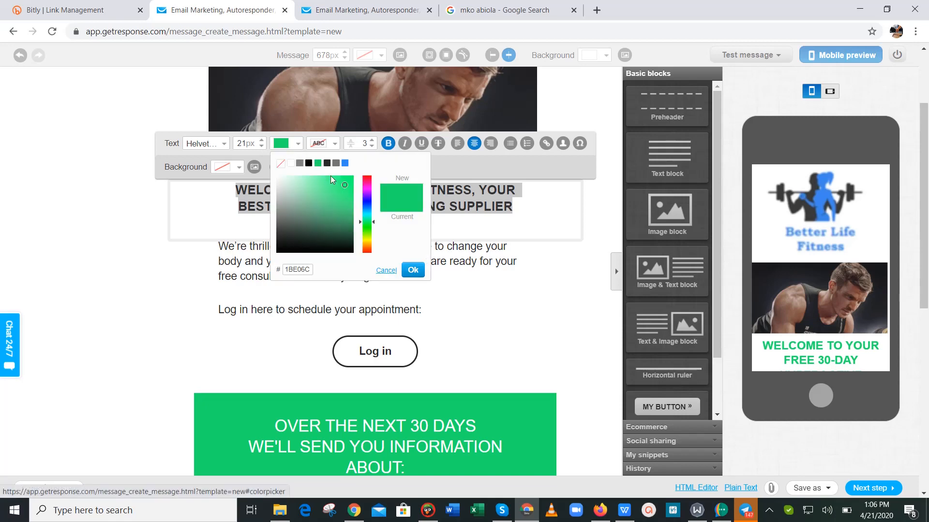
left_click(367, 201)
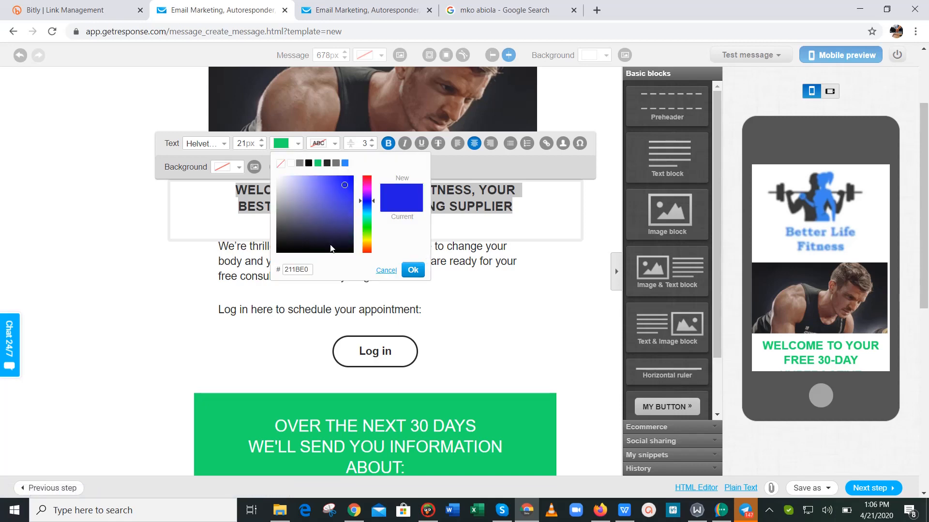
left_click(345, 229)
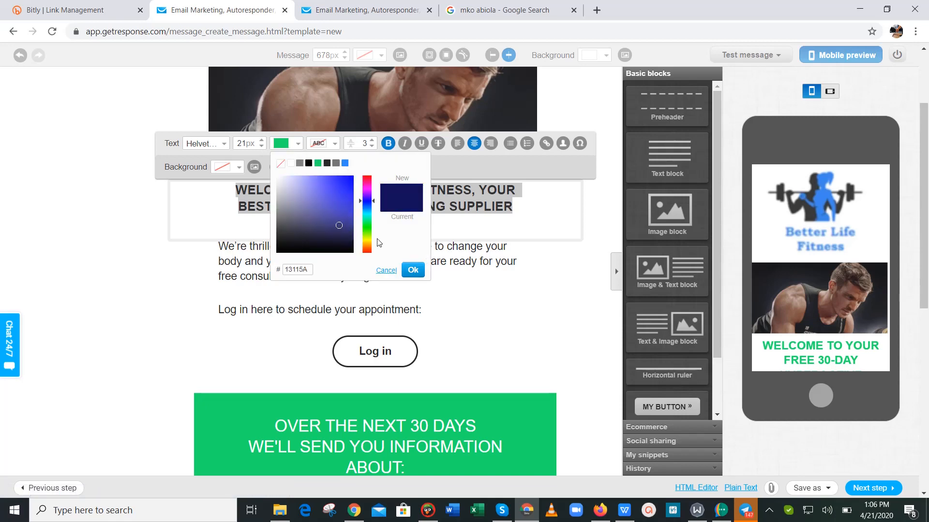
left_click(412, 270)
left_click(154, 263)
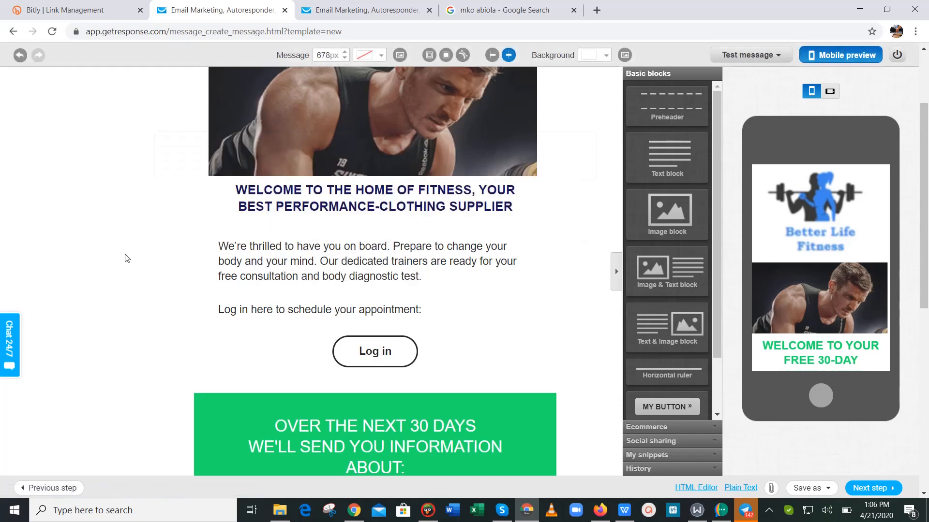
Select the intro paragraph, then switch to WPS Office and copy "Hi guys," and the "Wearing the right workout gear" paragraph from BETTERLIFE24 CONTENT.docx.
double_click(461, 270)
left_click_drag(437, 281, 204, 245)
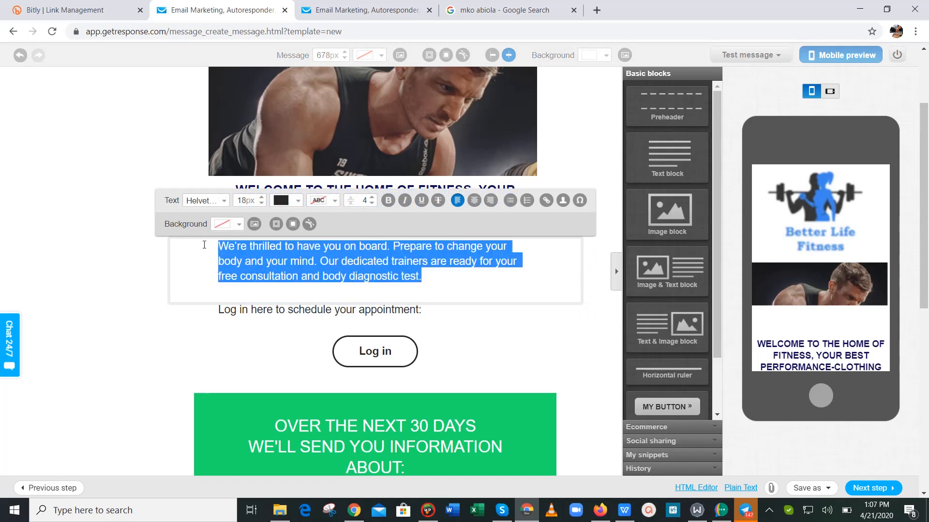
left_click(618, 508)
left_click(356, 351)
key("Down")
key("Down")
key("Down")
key("Down")
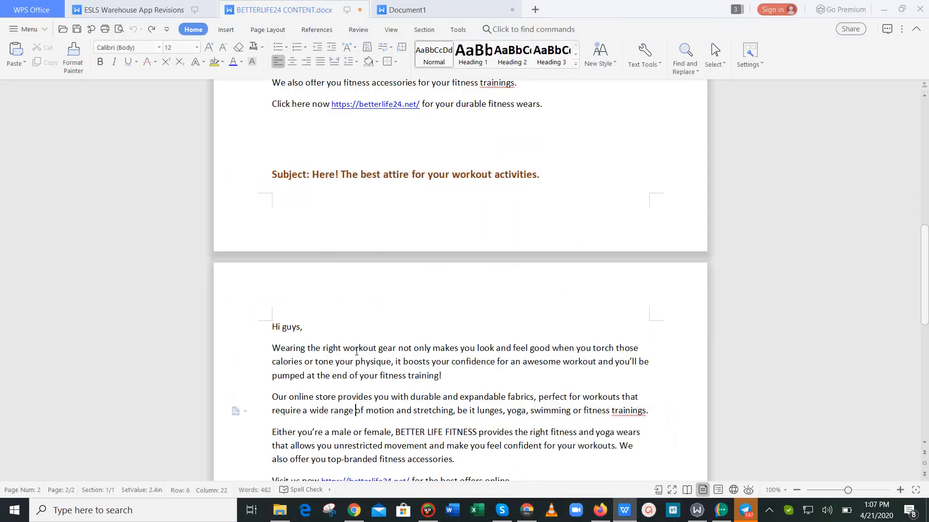
key("Down")
key("Down")
key("Down")
key("Down")
key("Down")
key("Down")
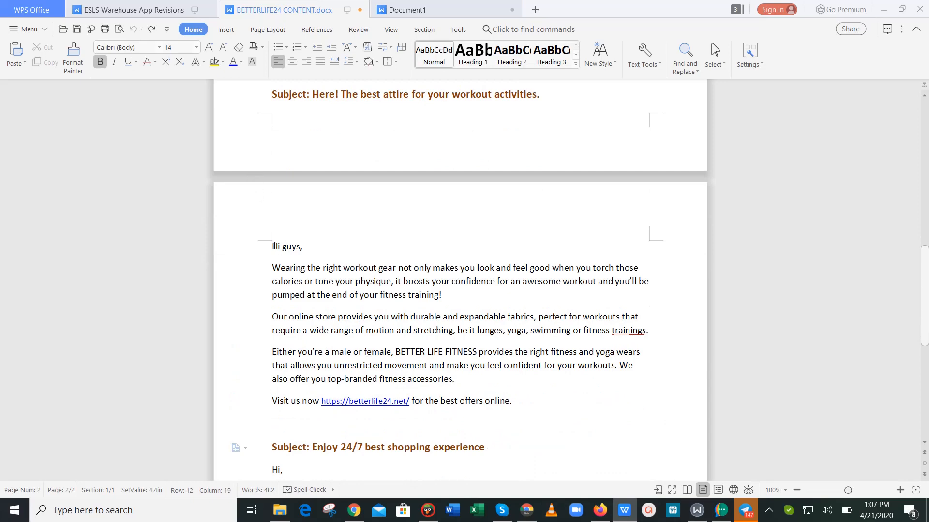
left_click_drag(274, 247, 445, 296)
key("ctrl+c")
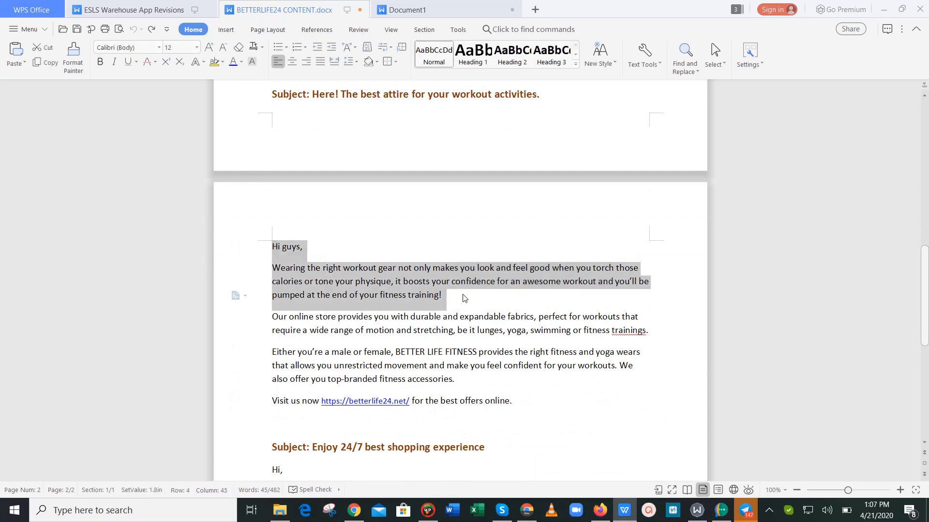
Return to GetResponse in Chrome, paste the copied greeting and paragraph over the intro text, and set its font to Helvetica.
left_click(527, 510)
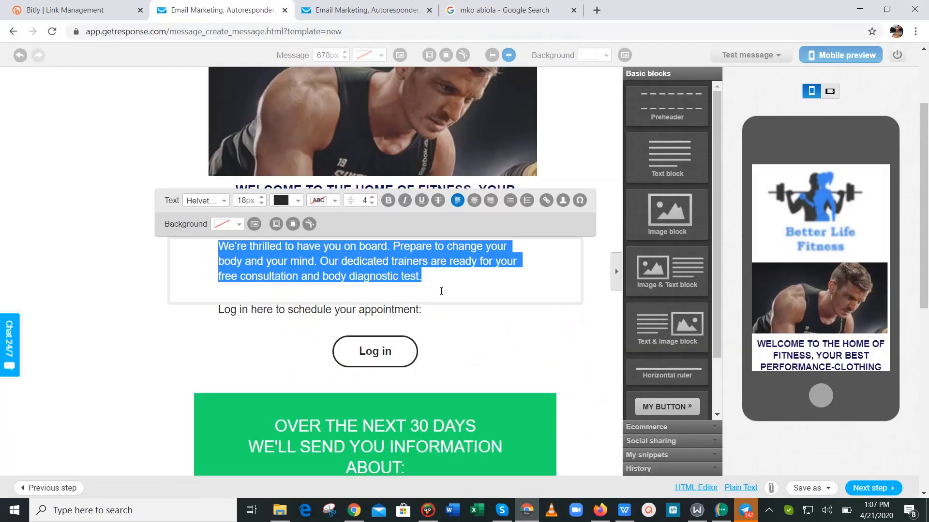
key("ctrl+v")
key("ctrl+a")
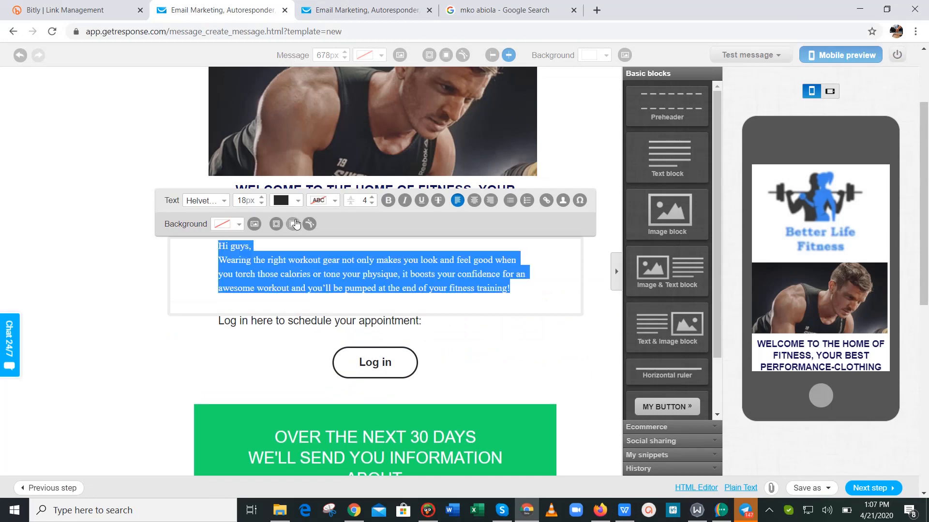
left_click(201, 203)
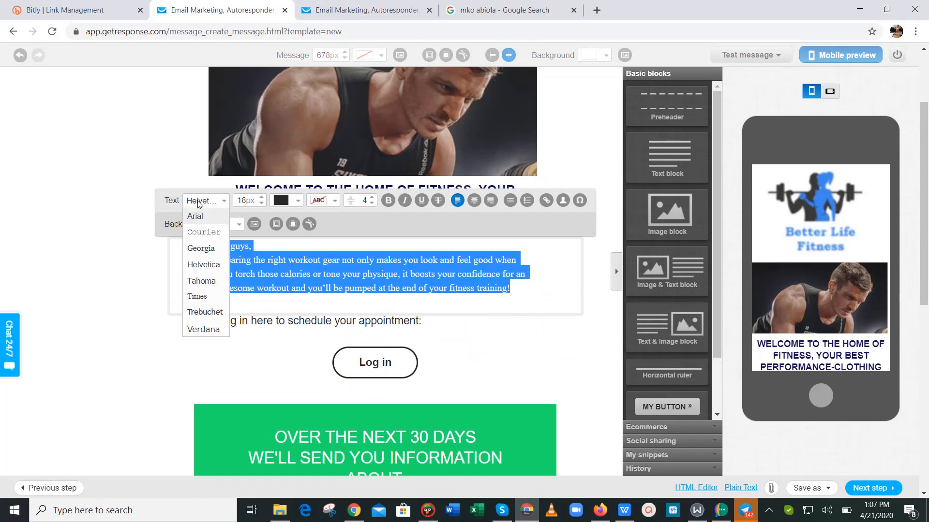
left_click(202, 265)
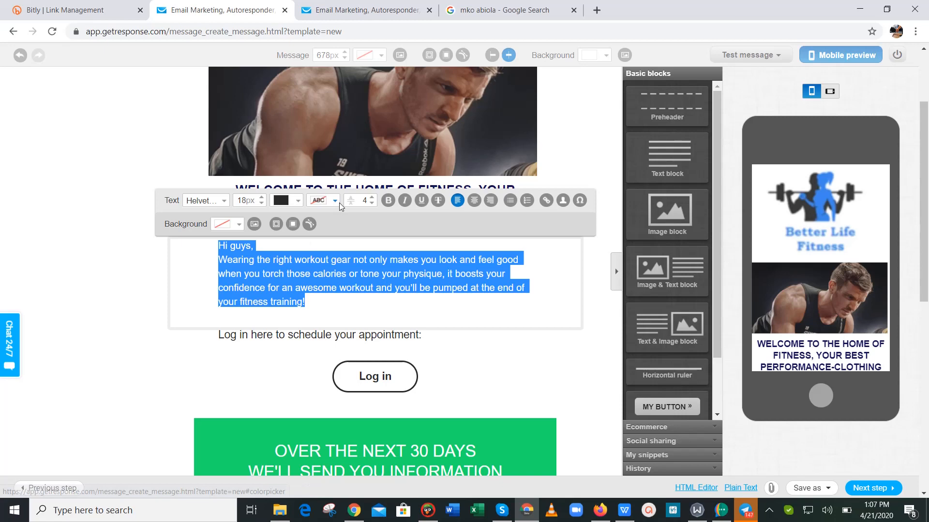
Reduce the font size of the whole greeting and workout gear paragraph slightly.
left_click(262, 197)
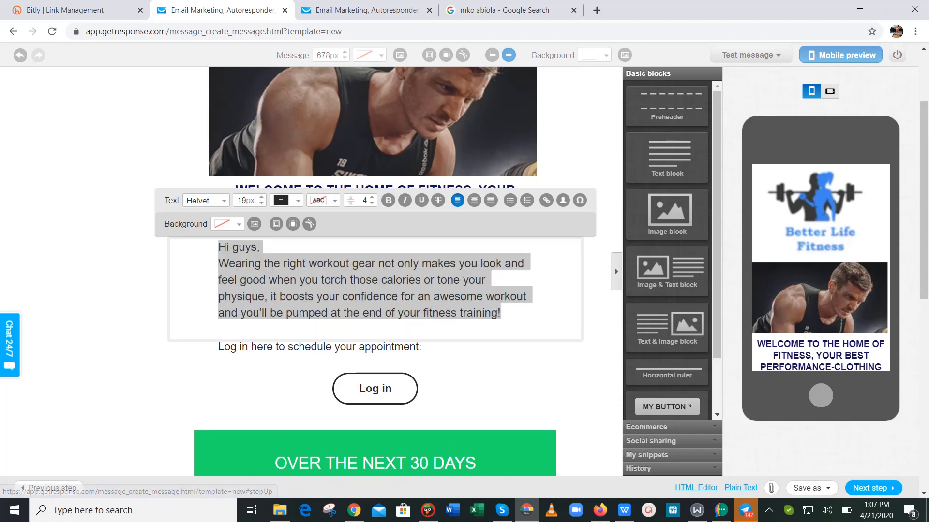
left_click(261, 204)
left_click(262, 204)
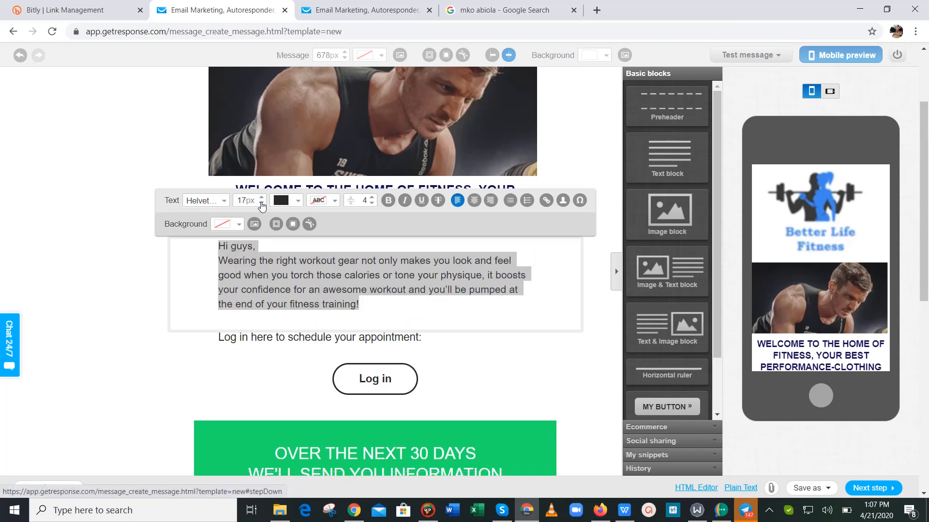
left_click(58, 228)
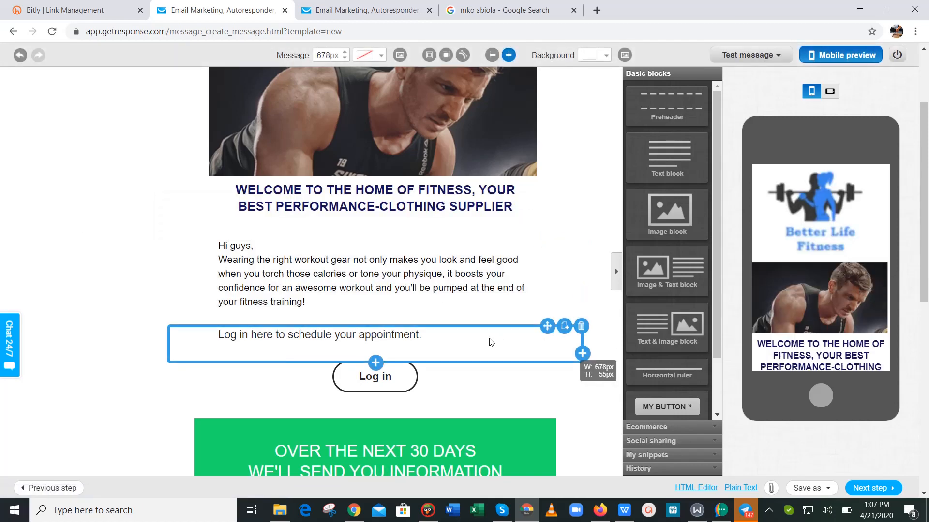
Delete the "Log in here to schedule your appointment:" text block above the button.
left_click(581, 327)
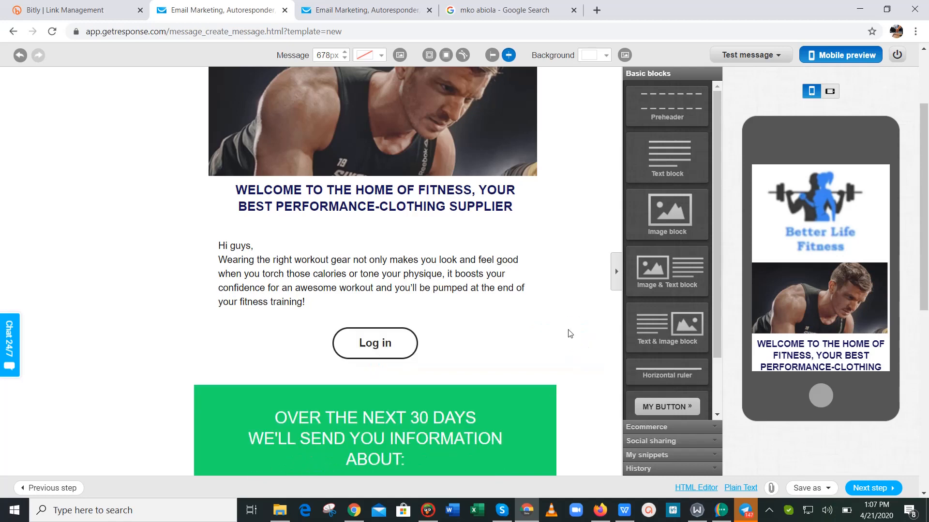
left_click(402, 346)
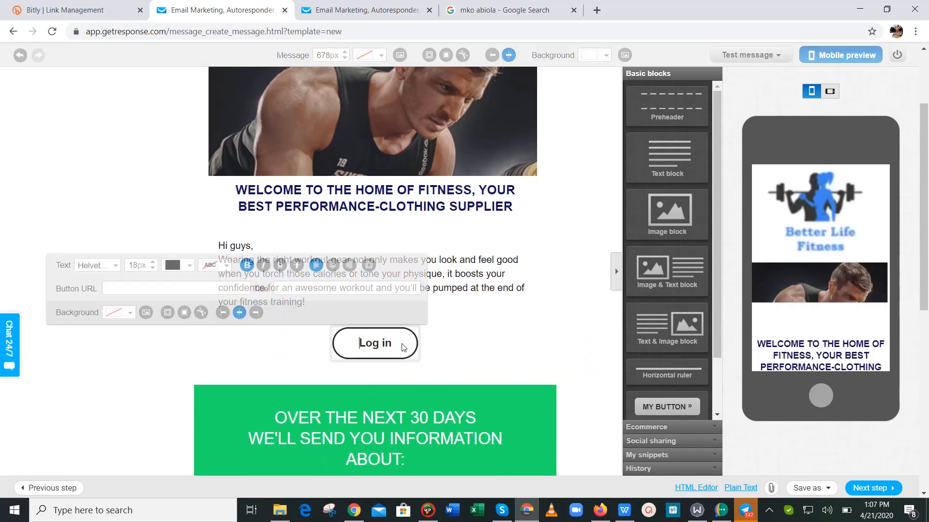
left_click(434, 344)
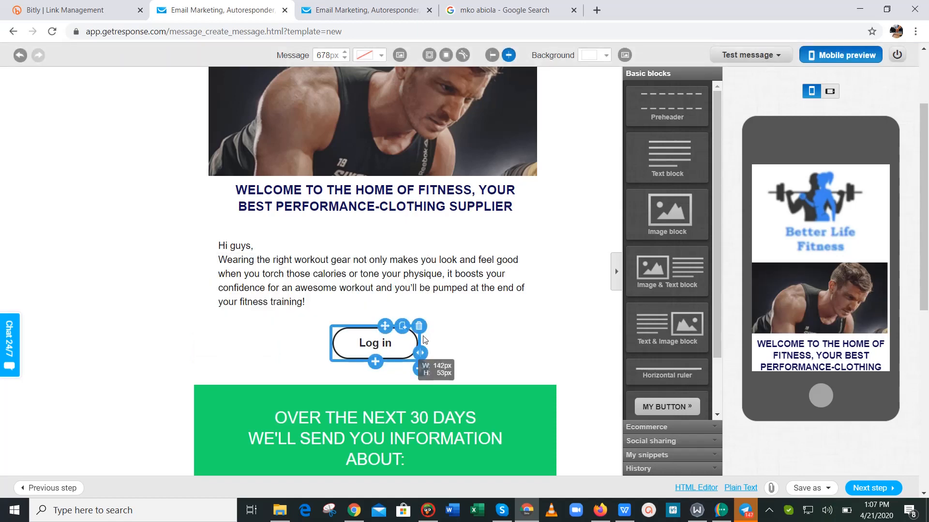
Replace the "Log in" button label with "CHECK OUT OUR COLLECTIONS".
left_click_drag(926, 245, 928, 285)
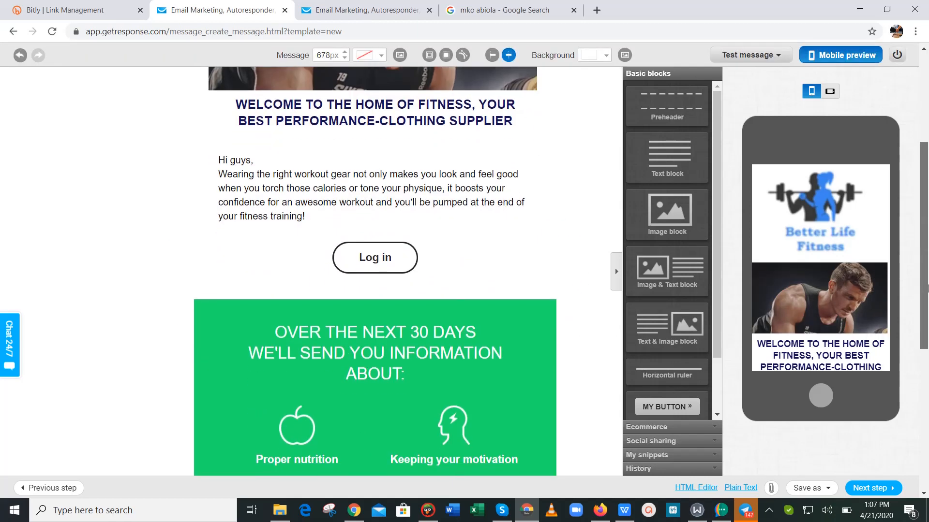
left_click(391, 259)
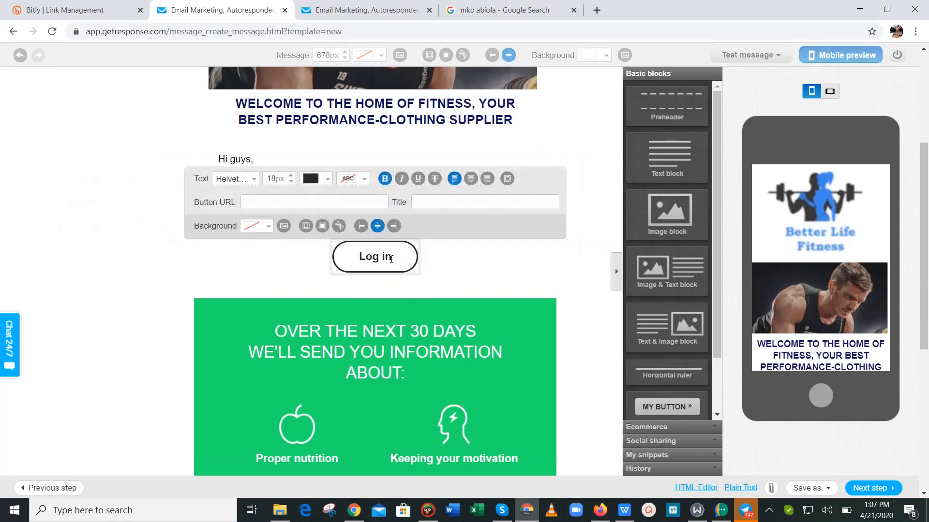
key("BackSpace")
key("BackSpace")
key("BackSpace")
key("BackSpace")
key("BackSpace")
key("BackSpace")
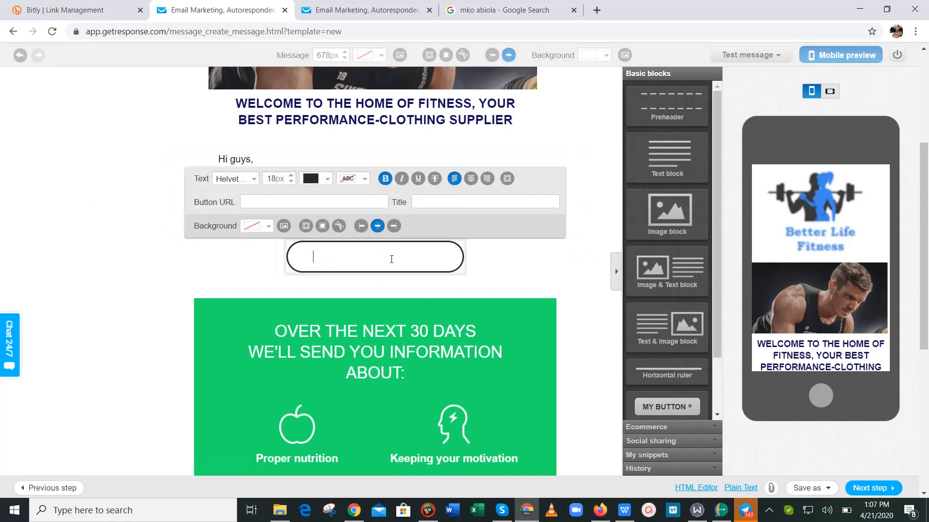
type("CHECK ")
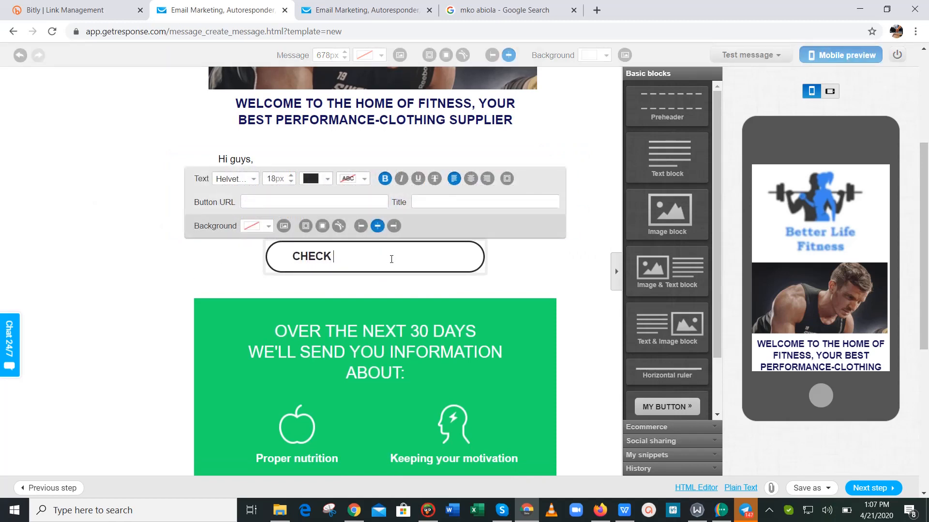
type("OUT ")
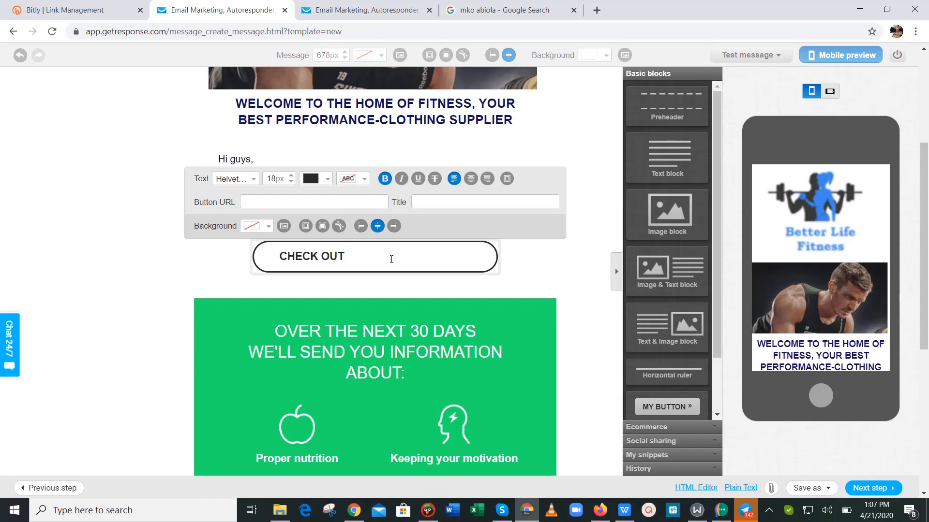
type("OUR CO")
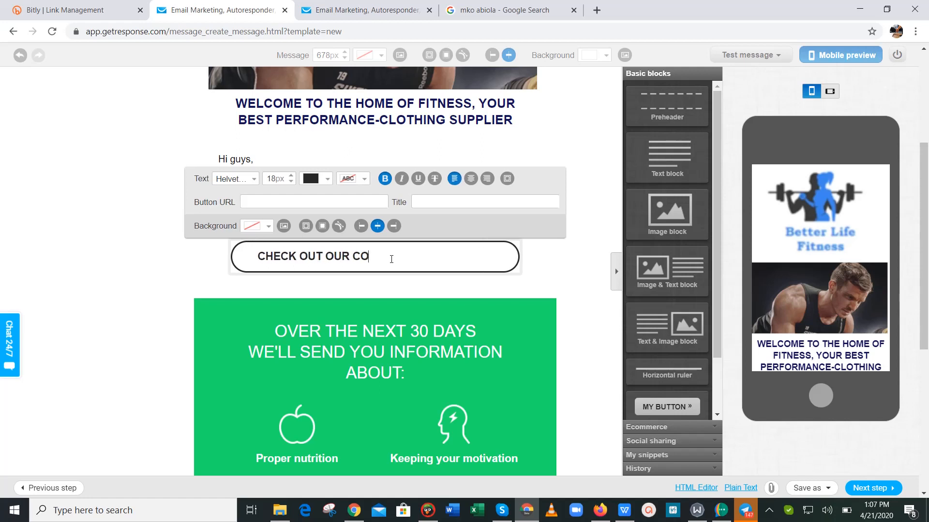
type("LLEC")
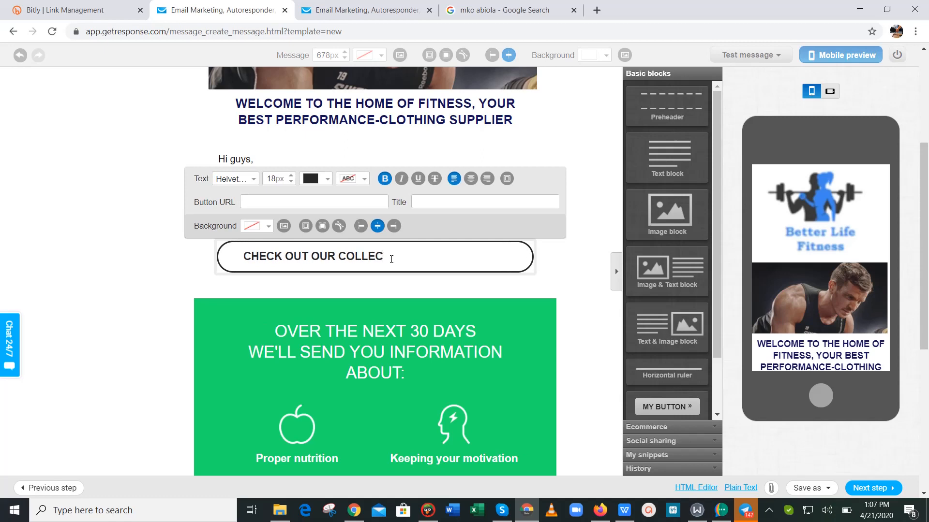
type("TIONS")
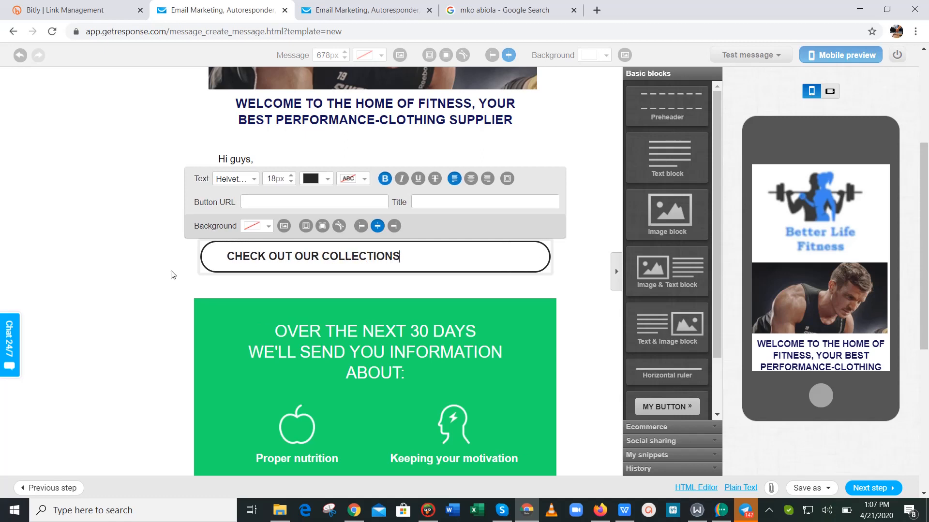
left_click(145, 213)
Reduce the "CHECK OUT OUR COLLECTIONS" button label's font size to 4 px to shrink the button.
left_click(426, 255)
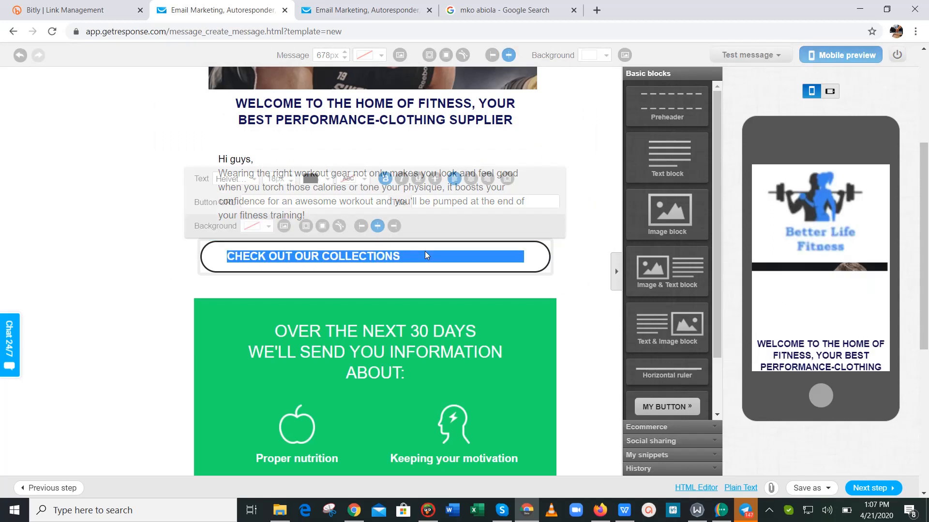
left_click(432, 263)
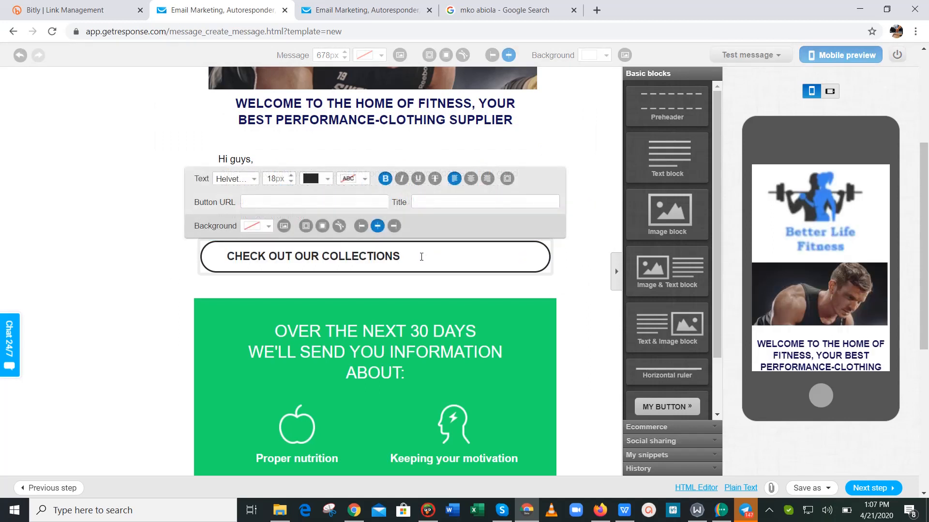
left_click(291, 182)
left_click(290, 181)
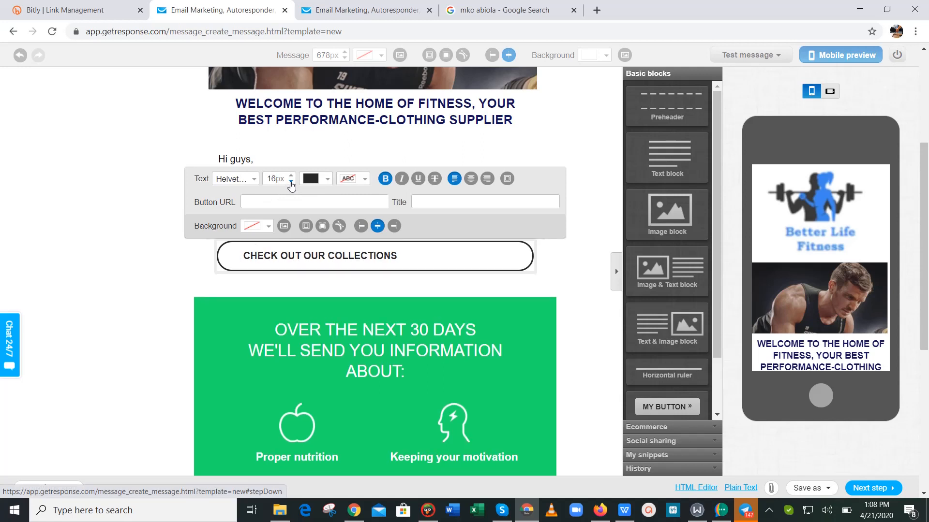
left_click(290, 182)
left_click(291, 181)
left_click(291, 181)
left_click(290, 181)
left_click(290, 181)
left_click(291, 182)
left_click(291, 181)
left_click(290, 181)
left_click(291, 182)
left_click(291, 181)
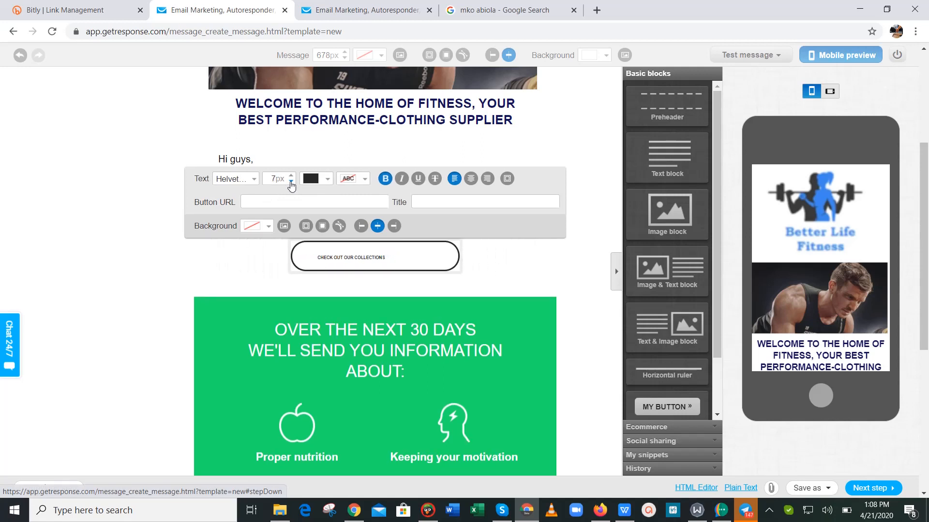
left_click(291, 181)
left_click(291, 181)
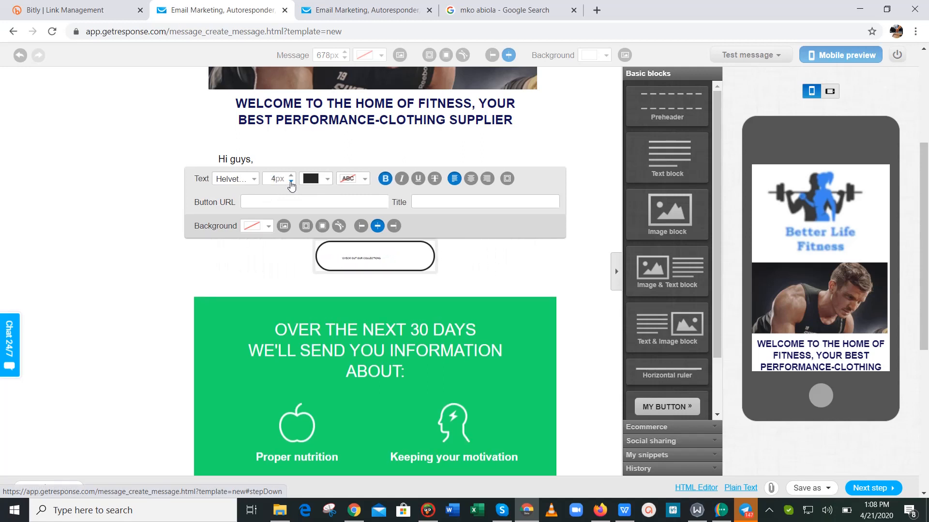
left_click(178, 326)
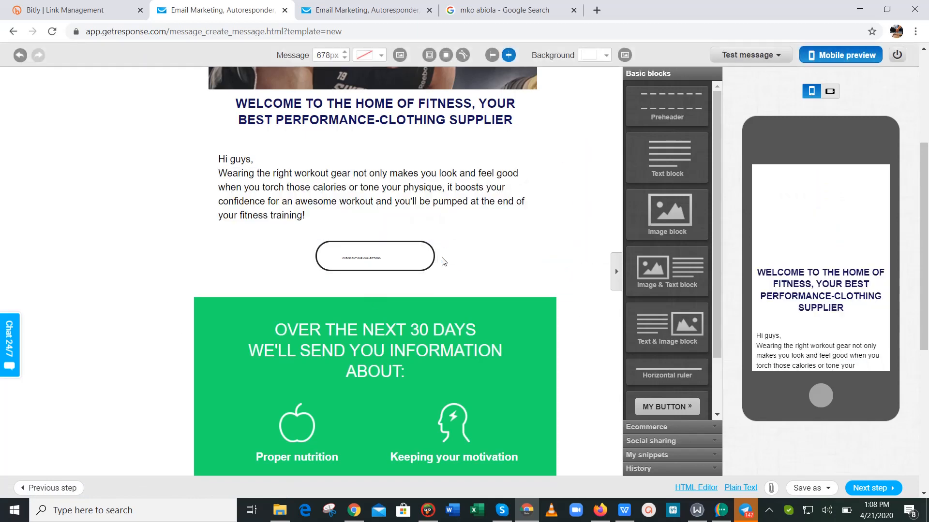
Delete the "CHECK OUT OUR COLLECTIONS" button block from above the green section.
left_click(425, 254)
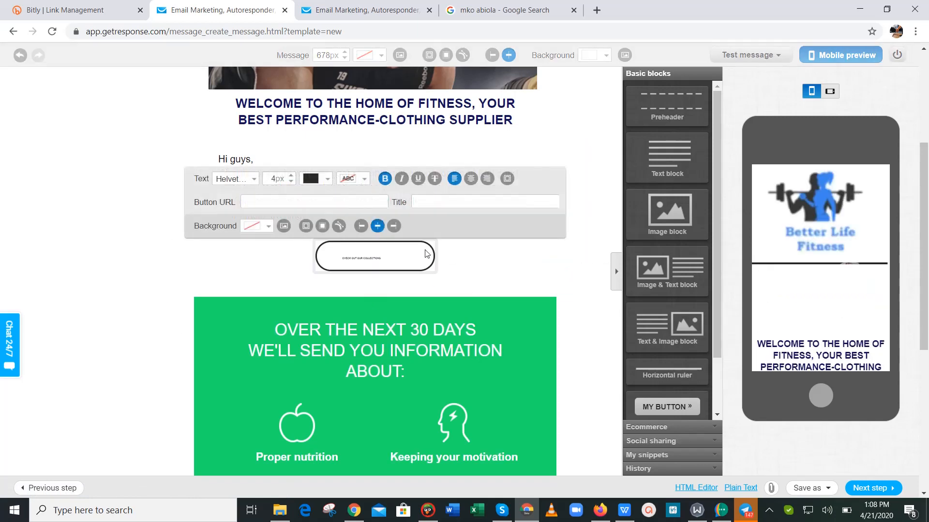
left_click(103, 259)
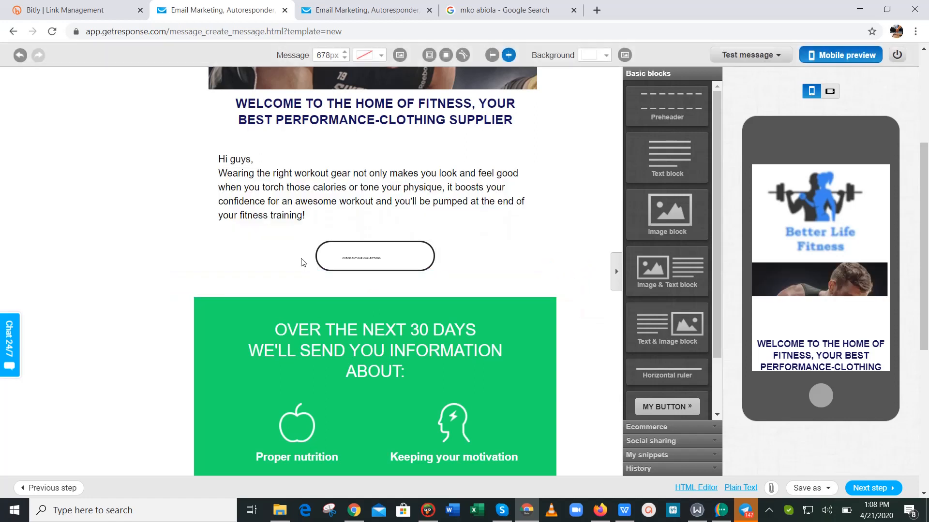
left_click(435, 240)
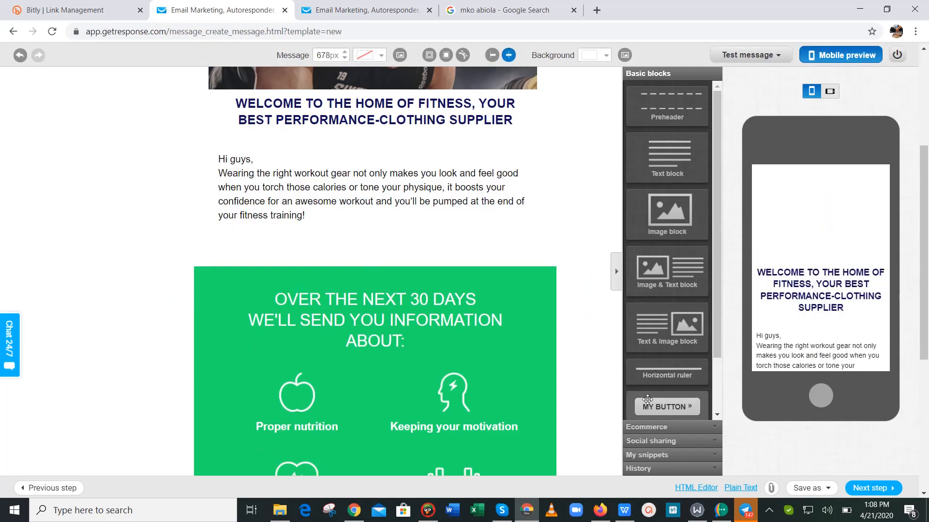
Add a button block between the intro paragraph and the green section, and label it "VIEW SOME OF OUR COLLECTIONS".
left_click_drag(653, 406, 417, 259)
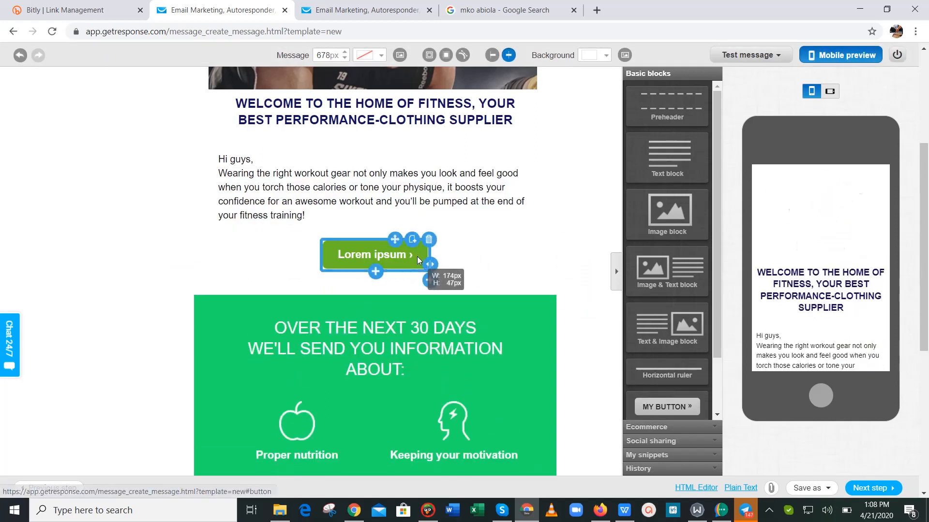
left_click(417, 257)
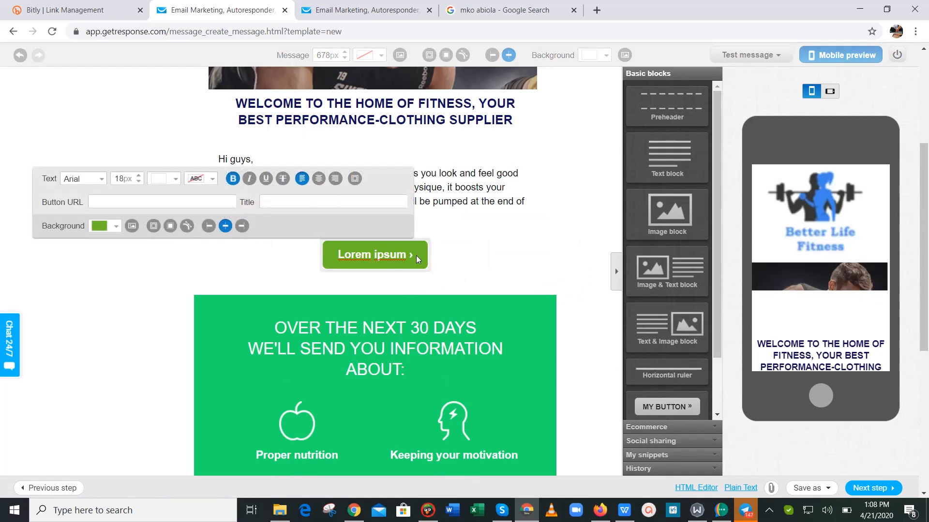
key("BackSpace")
key("BackSpace")
key("BackSpace")
key("BackSpace")
key("BackSpace")
key("BackSpace")
key("BackSpace")
key("BackSpace")
key("BackSpace")
key("BackSpace")
key("BackSpace")
key("BackSpace")
key("BackSpace")
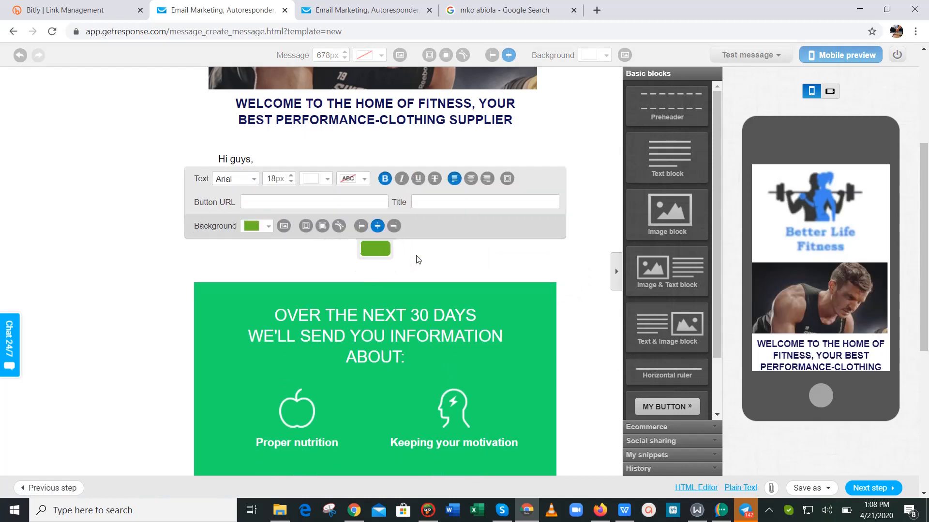
type("VIE")
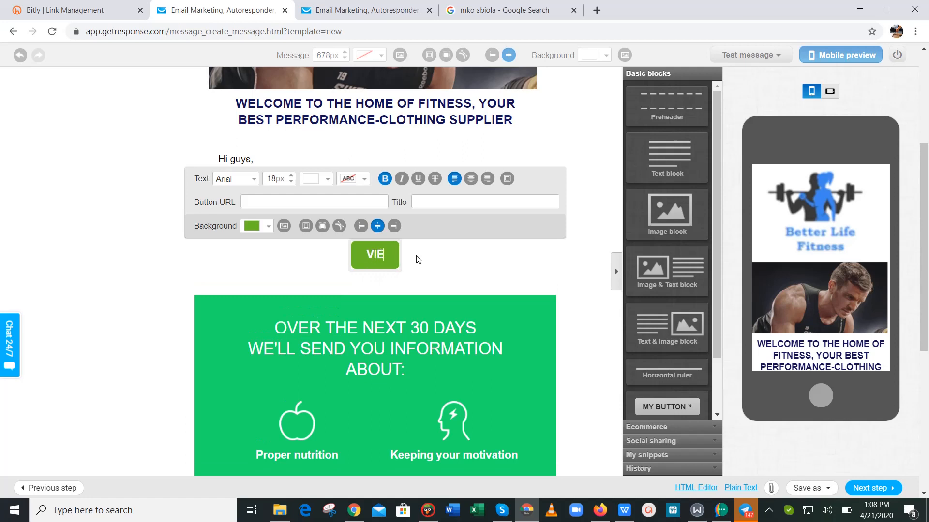
key("BackSpace")
type("EW ")
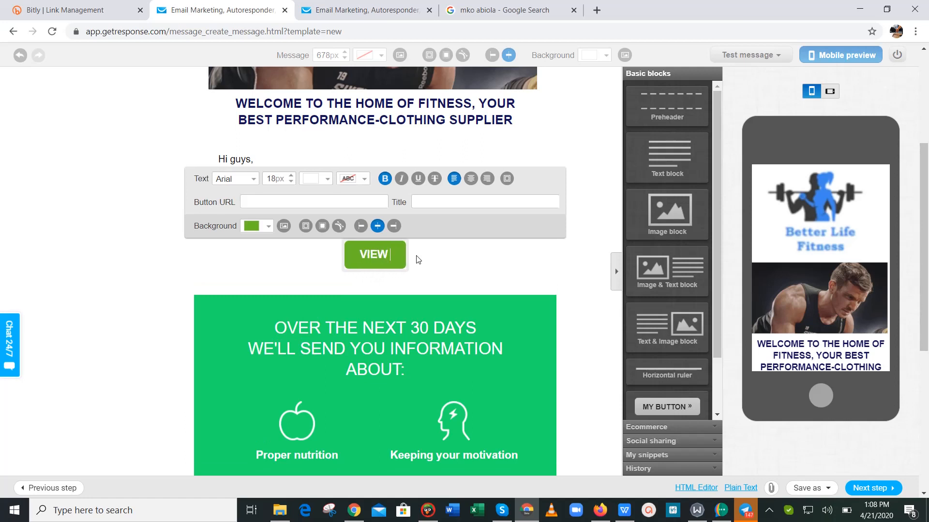
type("SOME OF OUT")
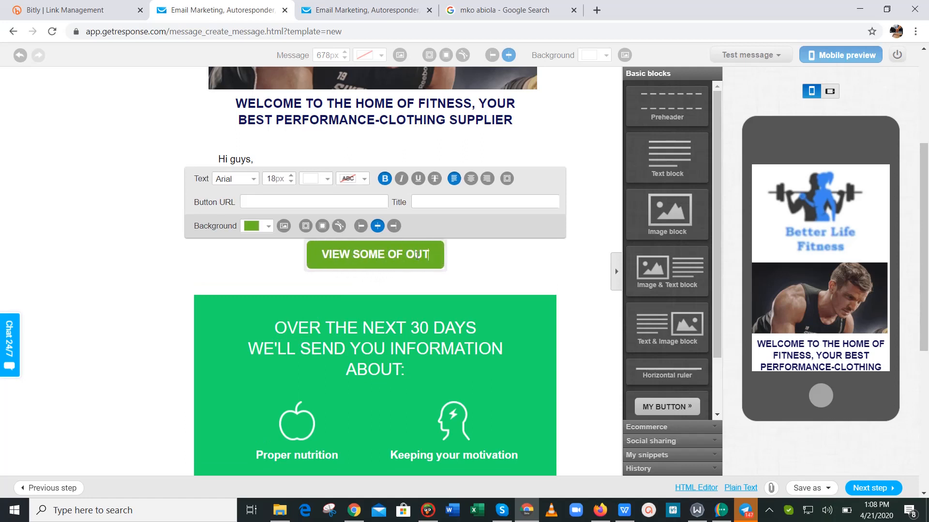
key("BackSpace")
type("R COL")
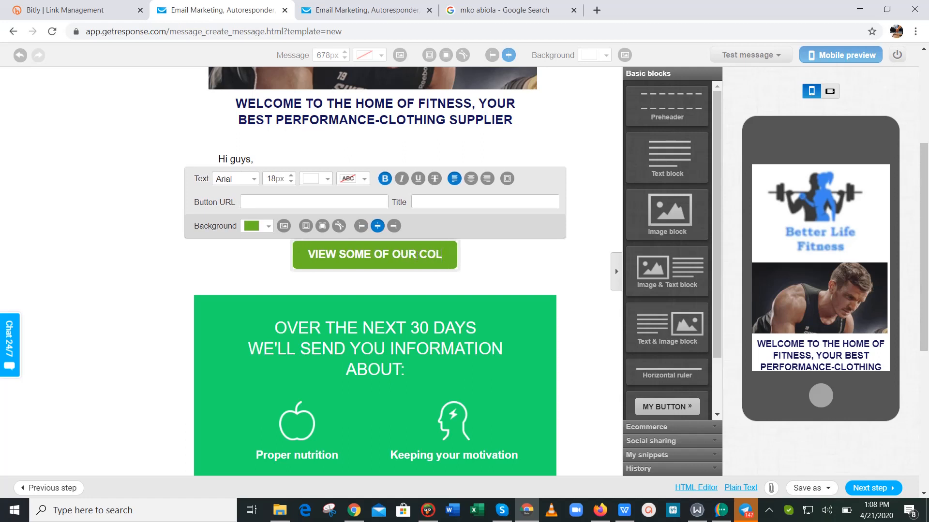
type("LECTIONS")
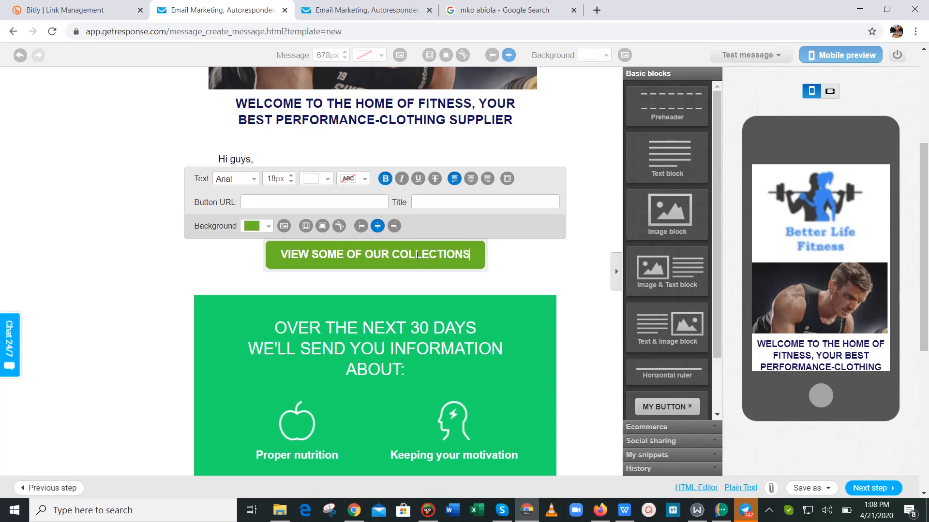
Set the "VIEW SOME OF OUR COLLECTIONS" button's font size to 14 px and its background to the dark navy preset color.
left_click(291, 182)
left_click(292, 182)
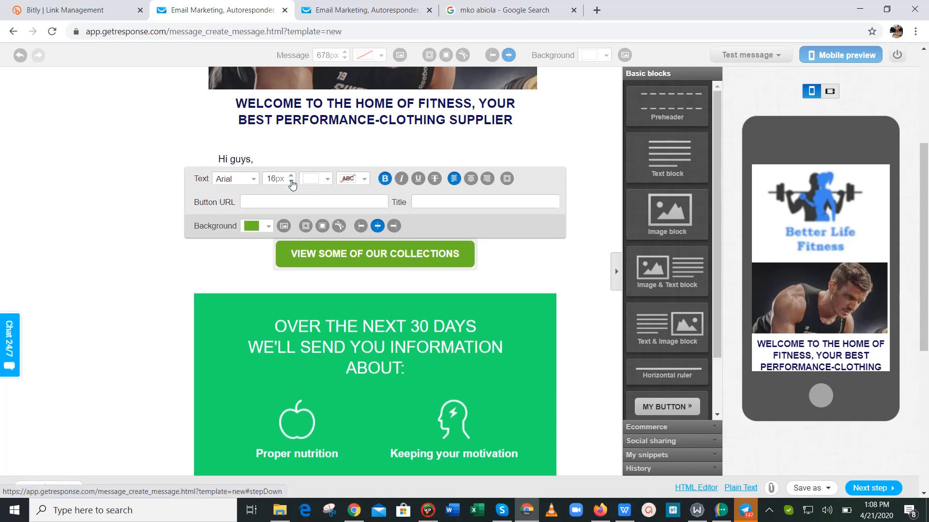
left_click(292, 181)
left_click(291, 182)
left_click(254, 226)
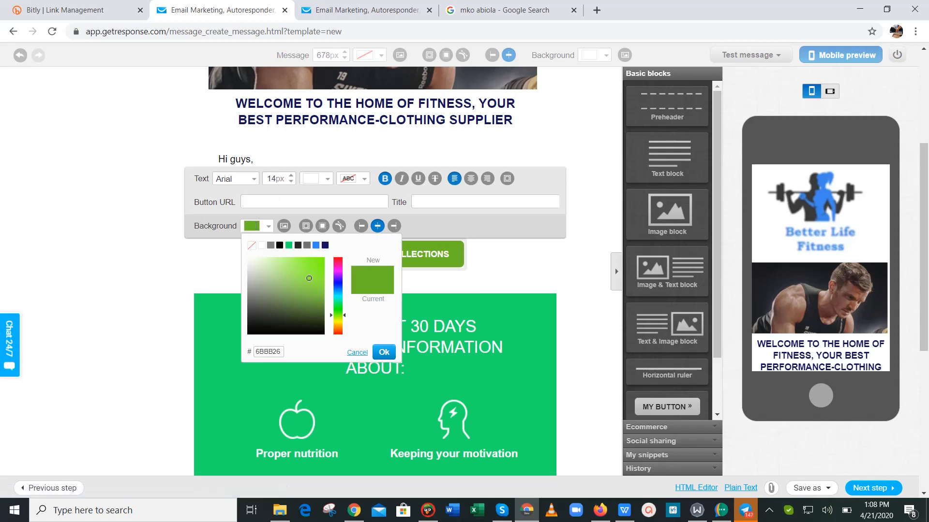
left_click(325, 245)
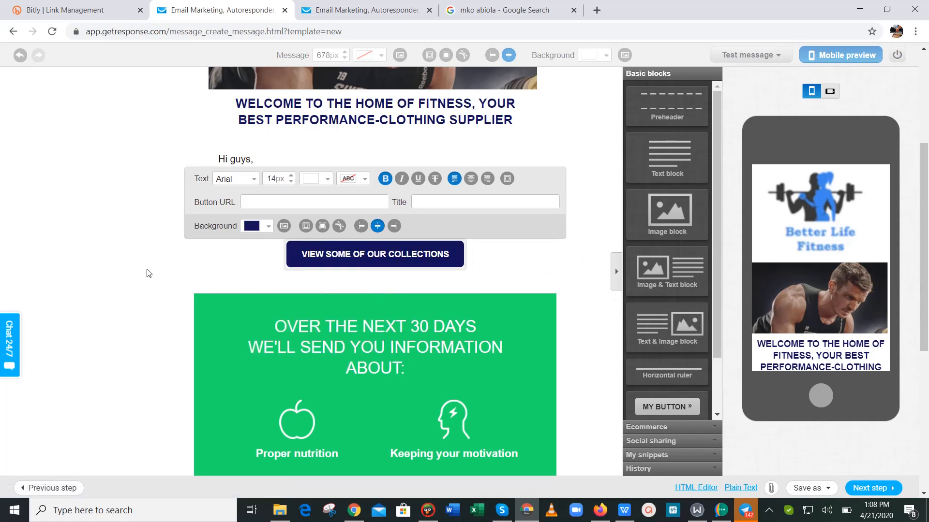
left_click(136, 276)
left_click(324, 252)
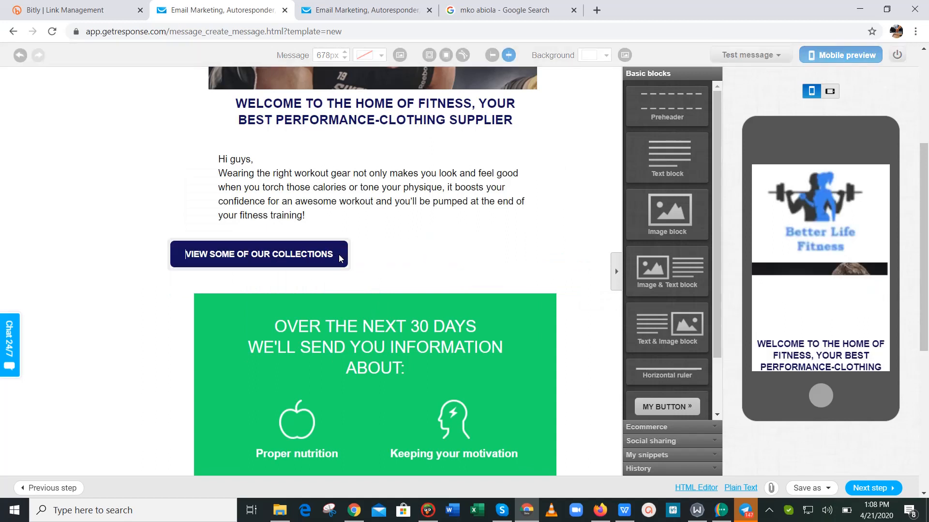
left_click(207, 203)
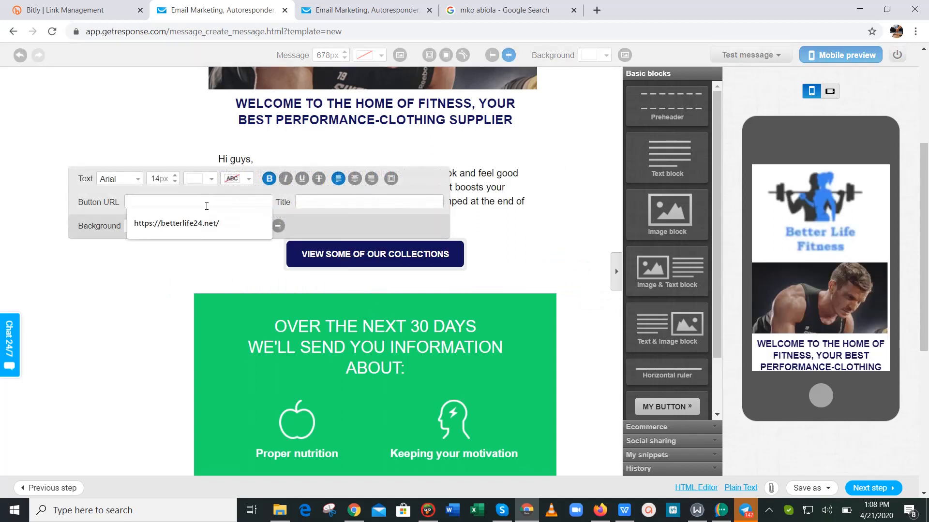
left_click(200, 220)
left_click(310, 204)
left_click(315, 216)
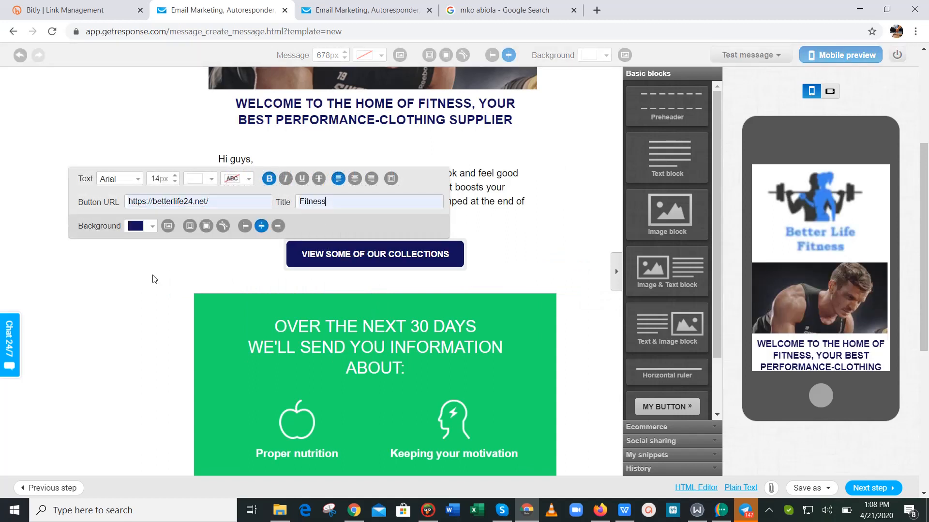
left_click(150, 272)
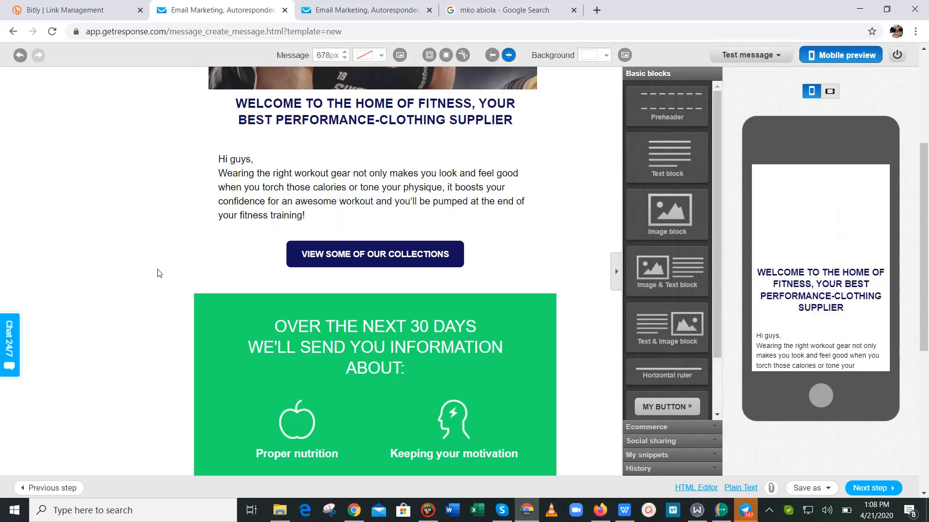
Switch to the betterlife24.net store in the other Chrome window, look over its homepage and try to open its Shop page.
left_click_drag(925, 240, 927, 363)
left_click(354, 509)
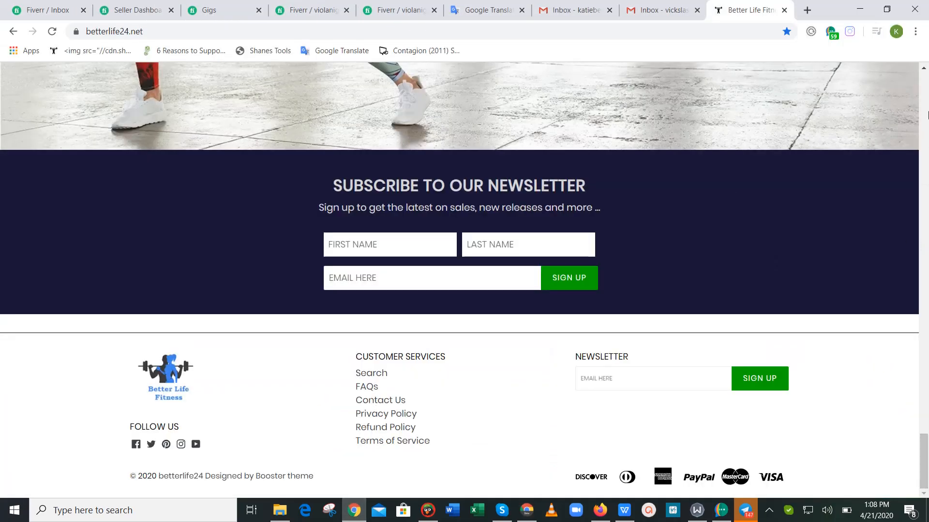
left_click(927, 112)
left_click(927, 112)
left_click(928, 115)
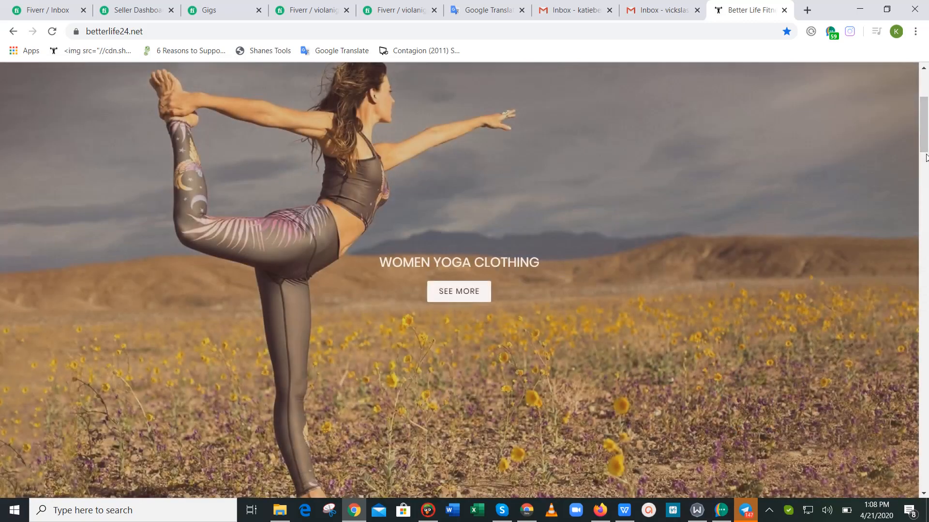
left_click(926, 157)
left_click_drag(923, 176, 925, 90)
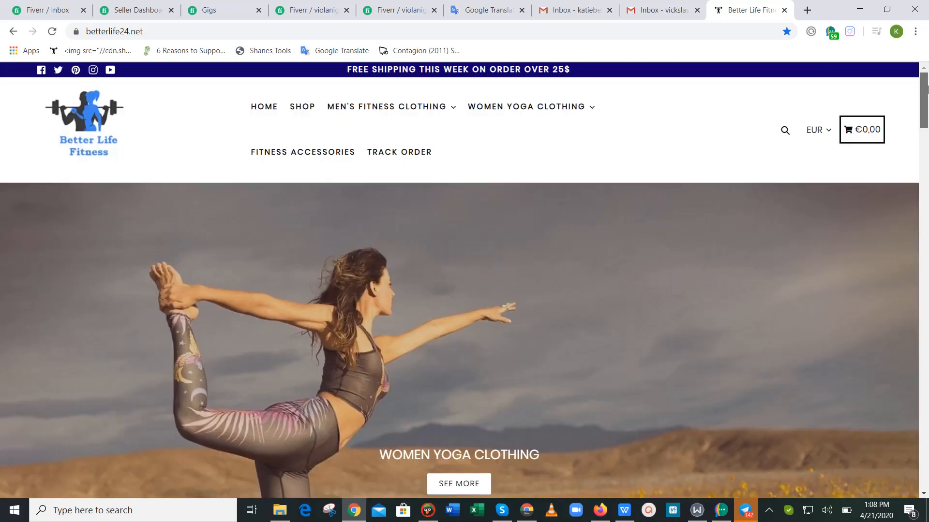
left_click(302, 107)
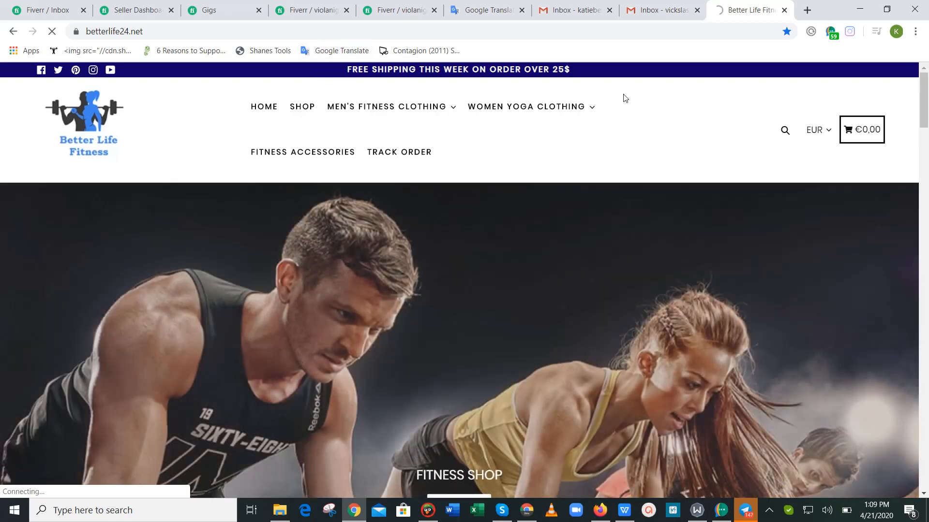
mouse_move(927, 113)
left_mouse_down()
mouse_move(927, 124)
mouse_move(928, 110)
left_mouse_up()
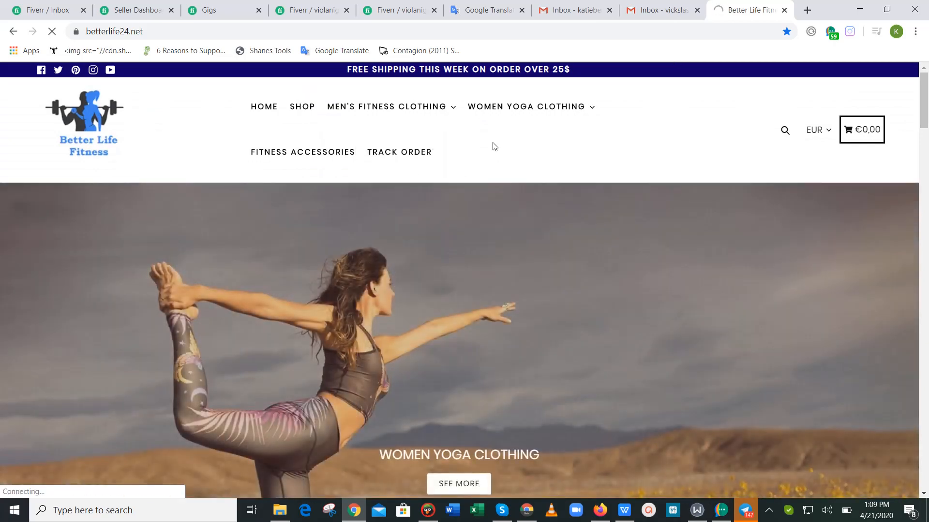
Return to the GetResponse email editor and set the "OVER THE NEXT 30 DAYS" heading block's background to dark navy 0F104C.
left_click(527, 510)
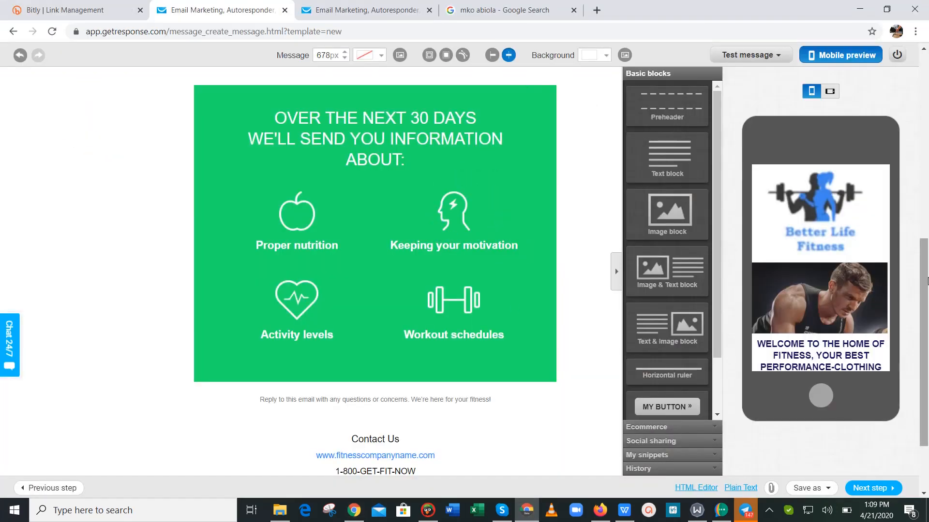
scroll(927, 224, "up", 3)
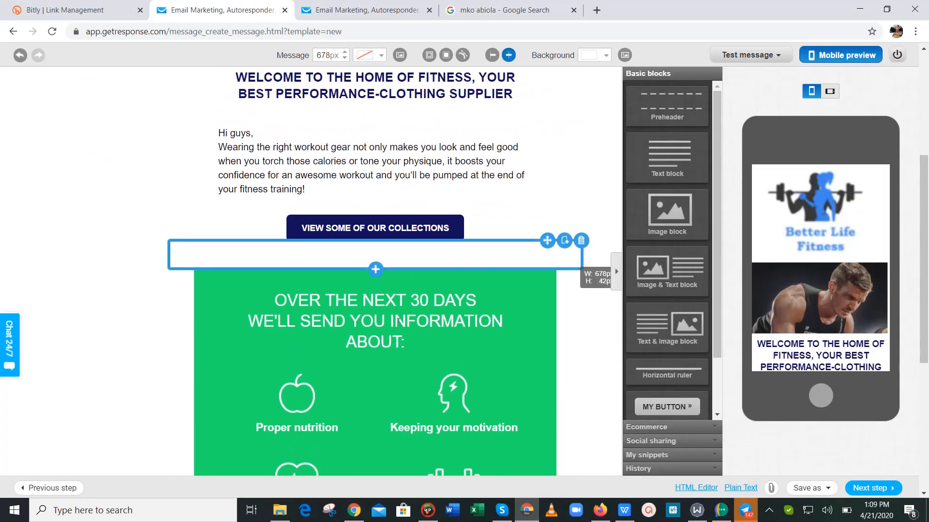
left_click_drag(926, 248, 927, 305)
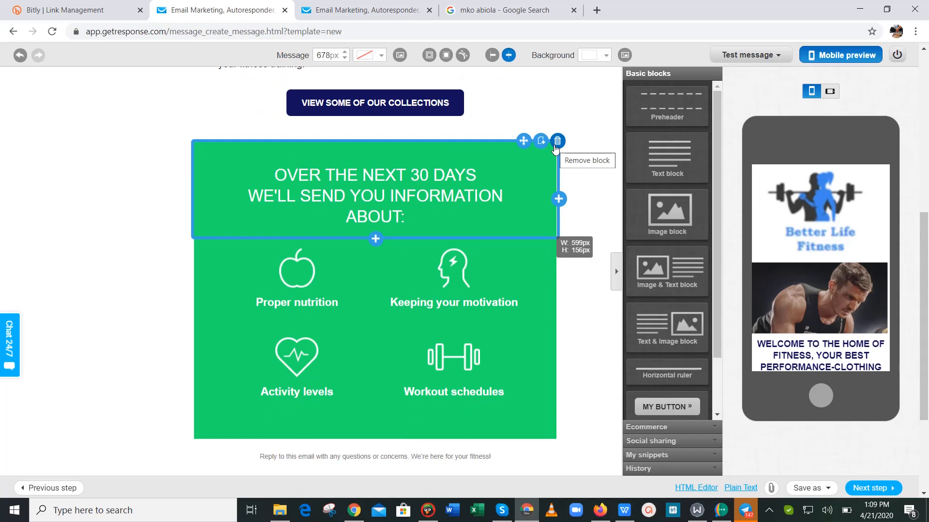
left_click(379, 202)
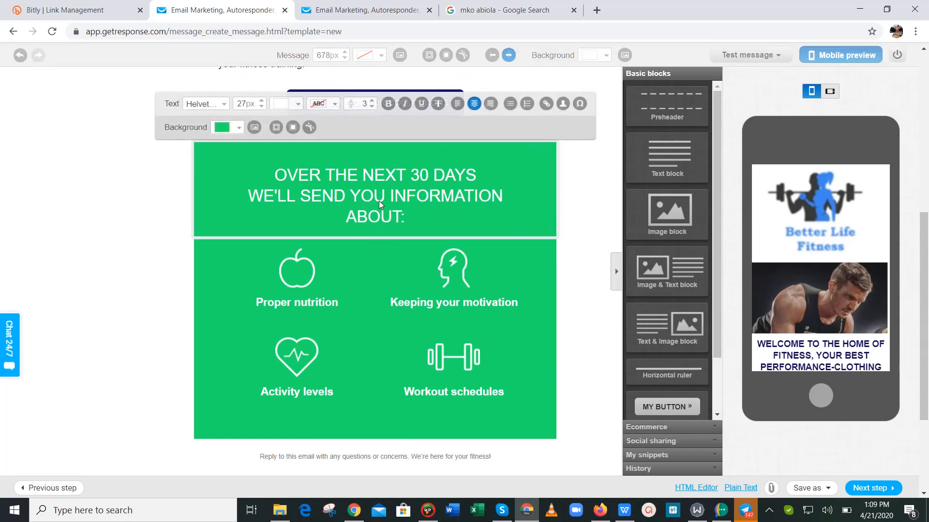
left_click(240, 128)
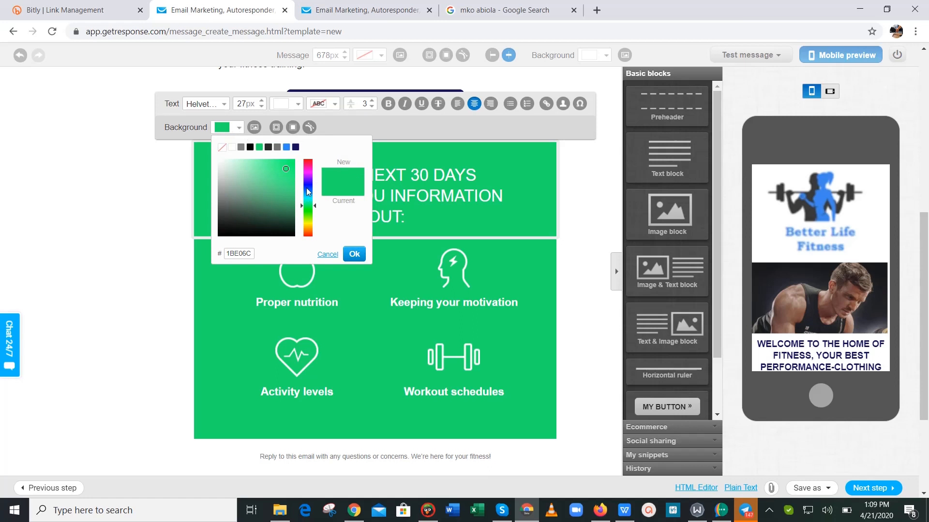
left_click(307, 187)
left_click(280, 213)
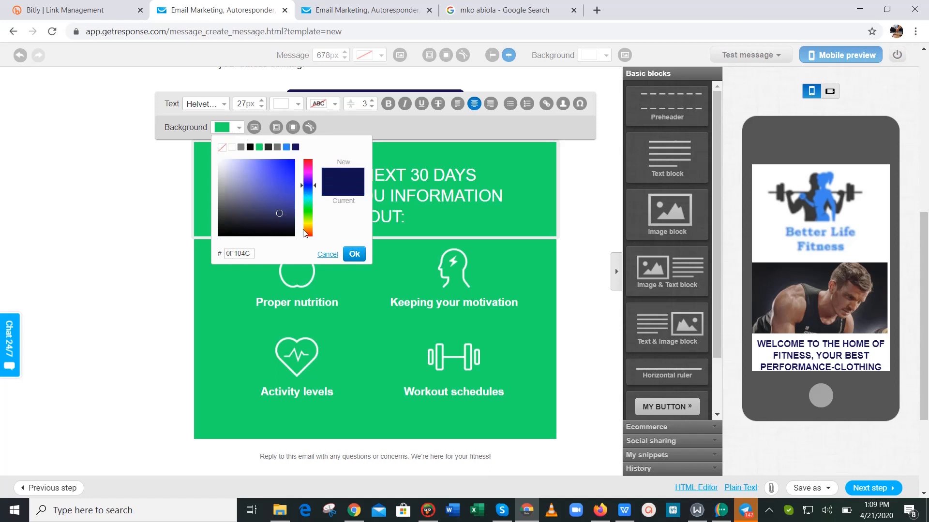
left_click(354, 254)
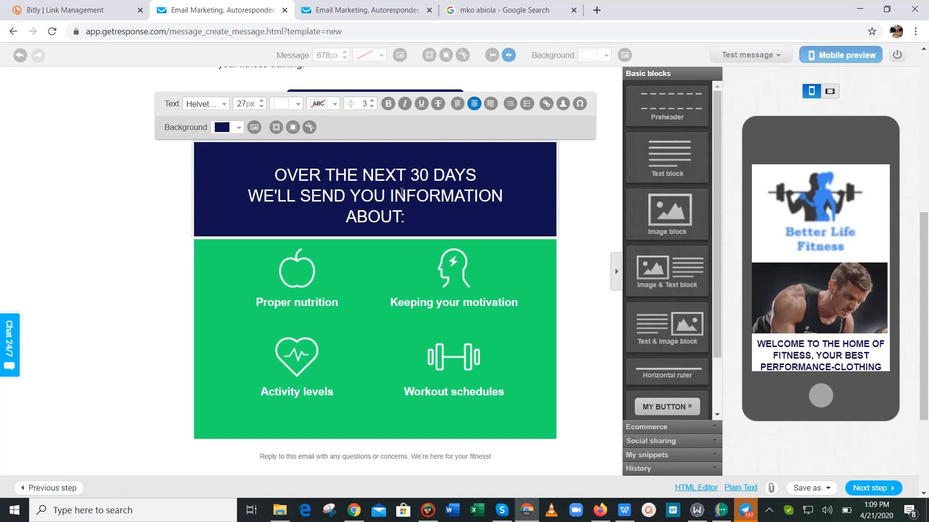
left_click(176, 225)
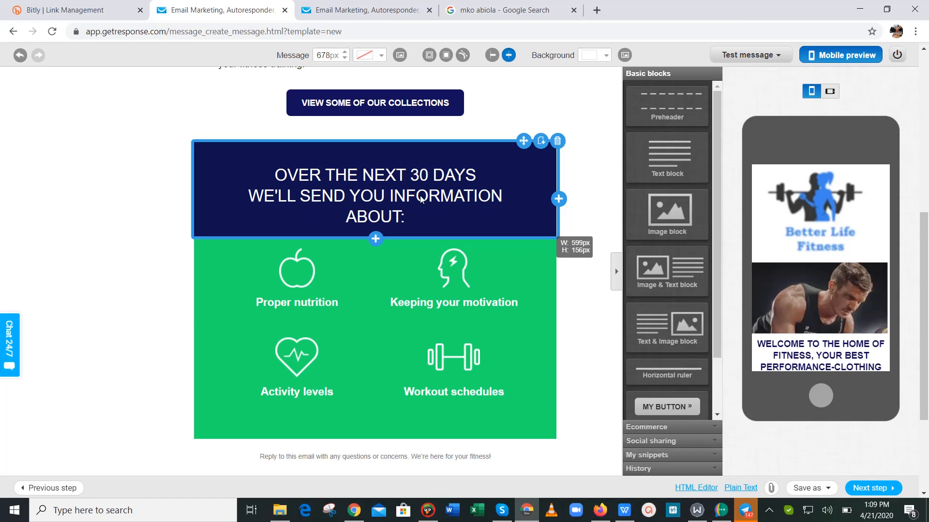
Set the "Proper nutrition" text block's background to a dark violet-blue.
left_click(329, 305)
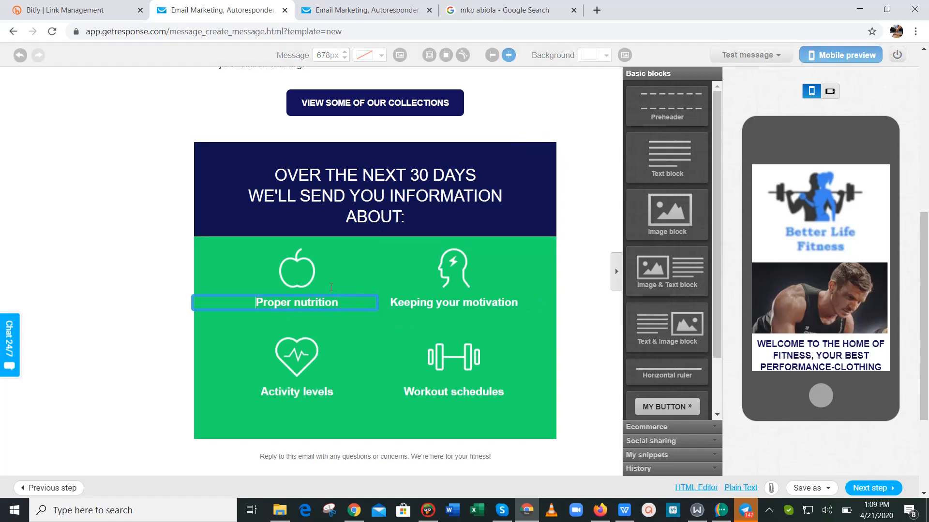
left_click(366, 339)
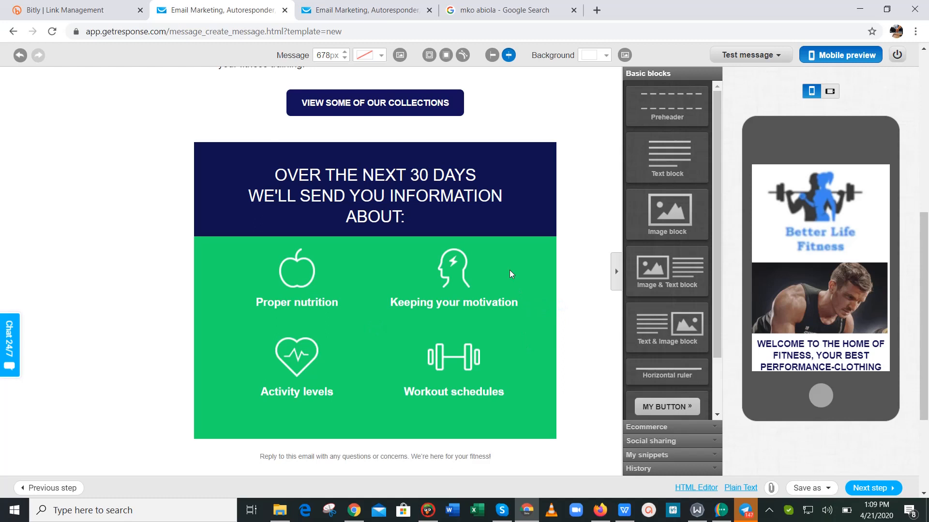
left_click(214, 308)
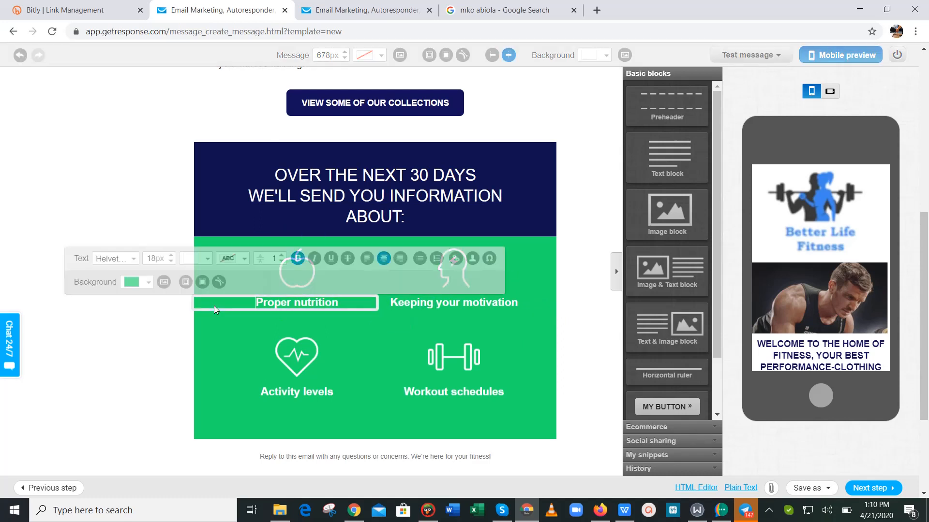
left_click(148, 282)
left_click(218, 338)
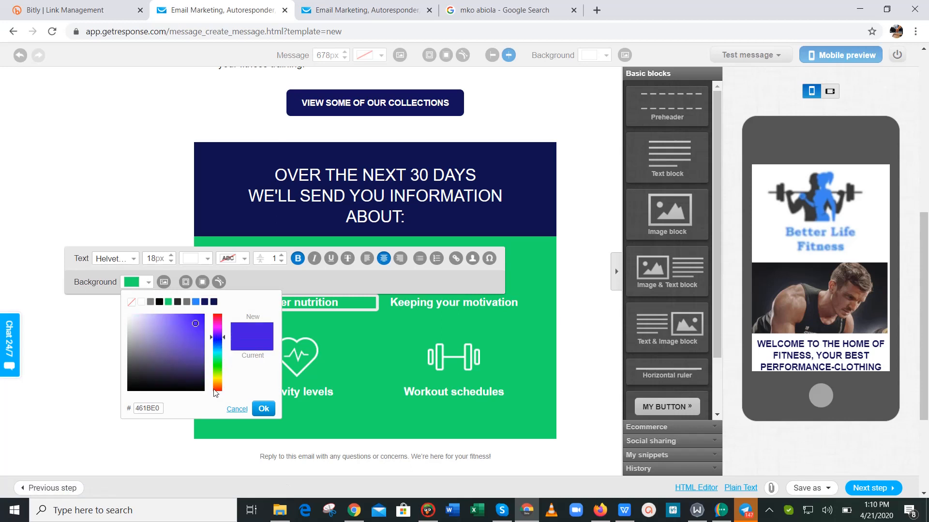
left_click_drag(188, 382, 189, 353)
left_click(257, 407)
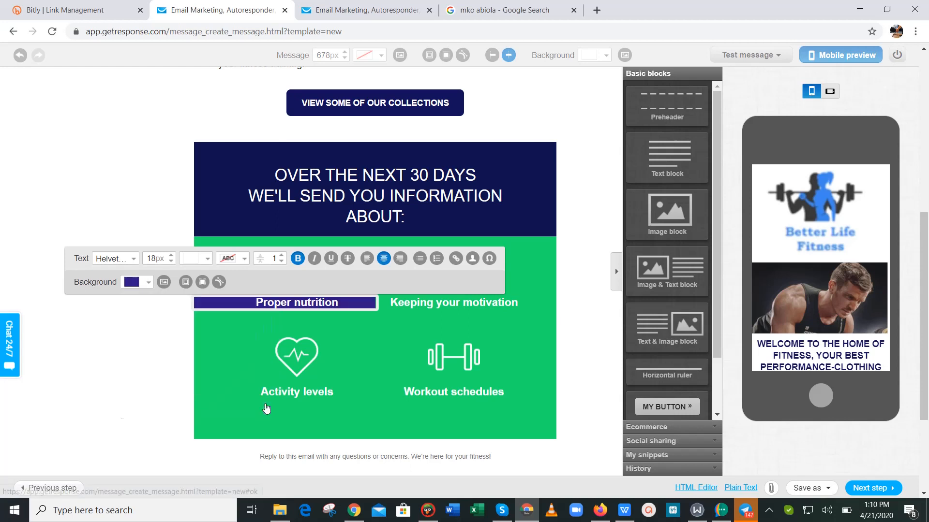
left_click(297, 263)
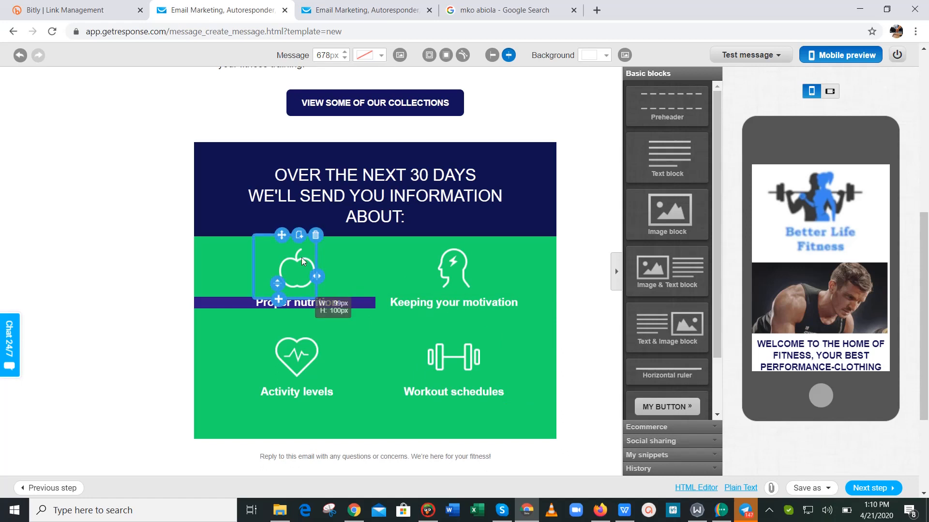
left_click(286, 245)
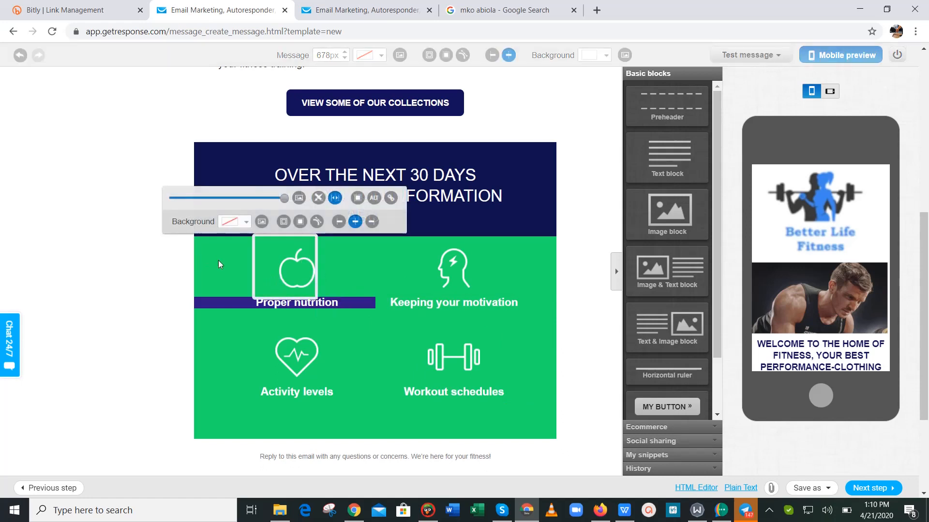
left_click(219, 260)
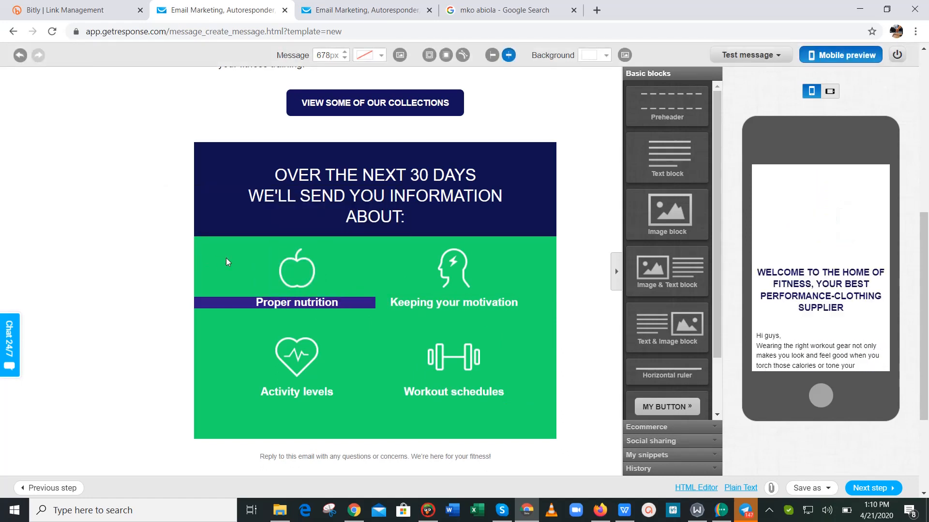
Set the background of the divider block between the two icon rows to dark navy.
left_click(545, 323)
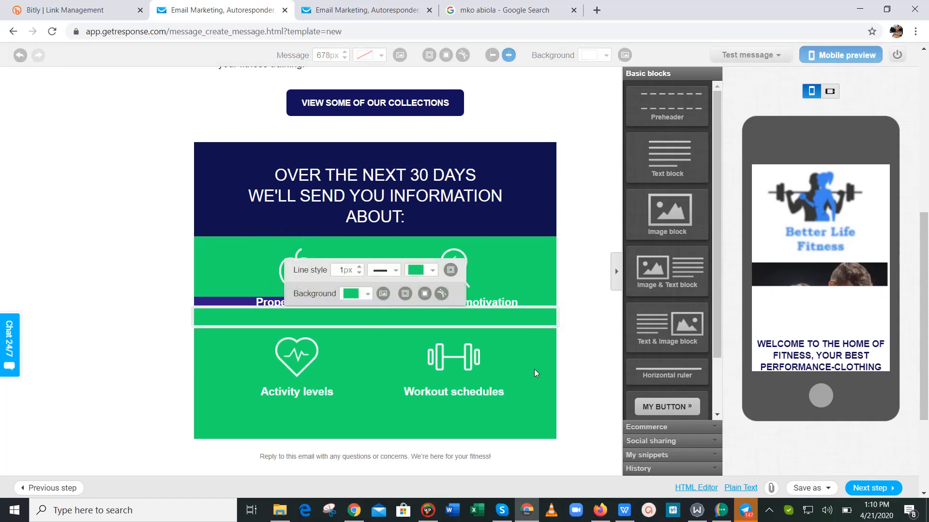
left_click(368, 294)
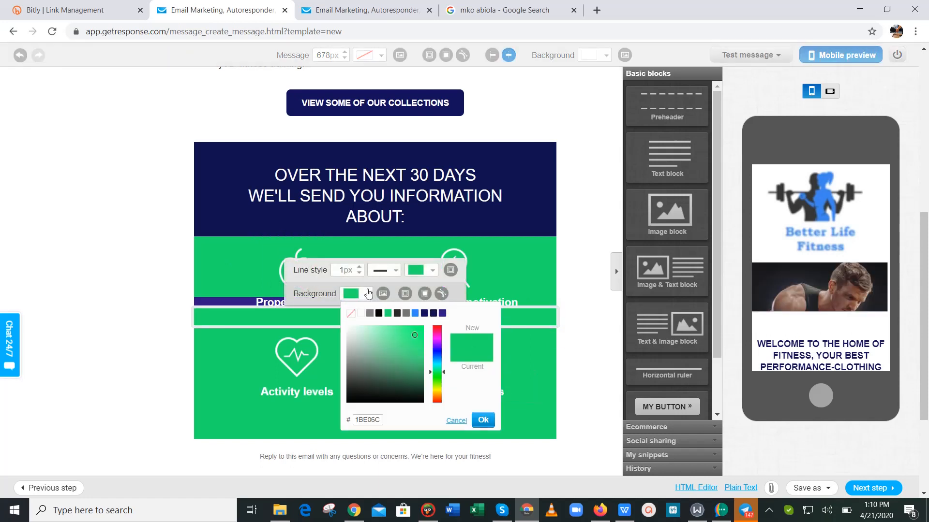
left_click(424, 313)
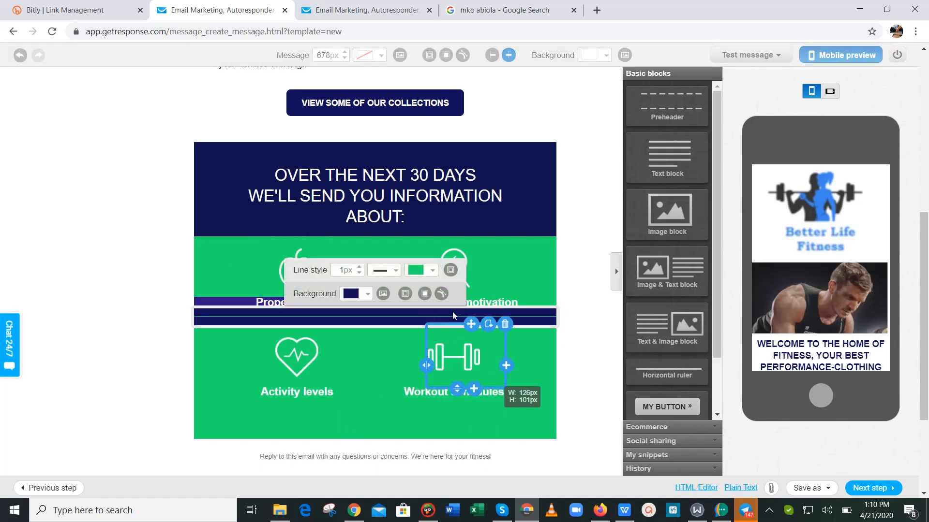
left_click(592, 280)
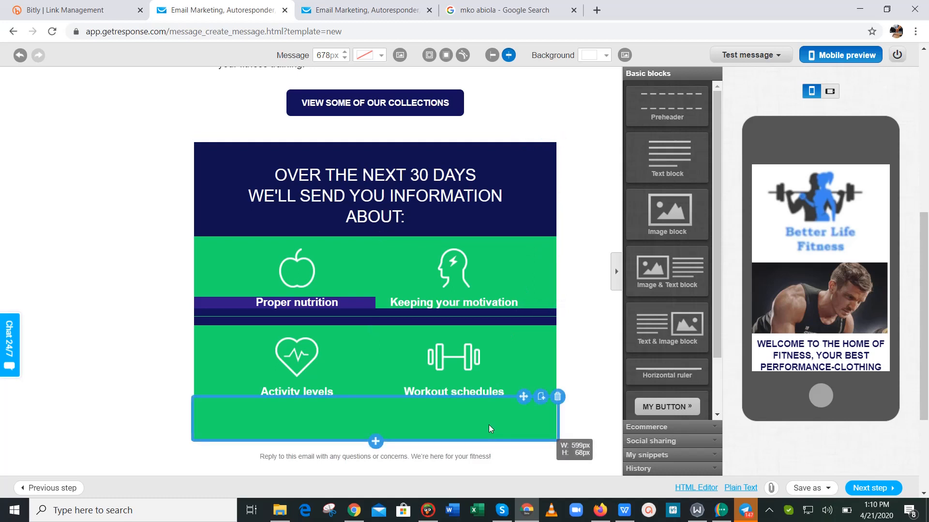
Delete the empty green block below the icon section and the navy divider block between the two icon rows.
left_click(558, 406)
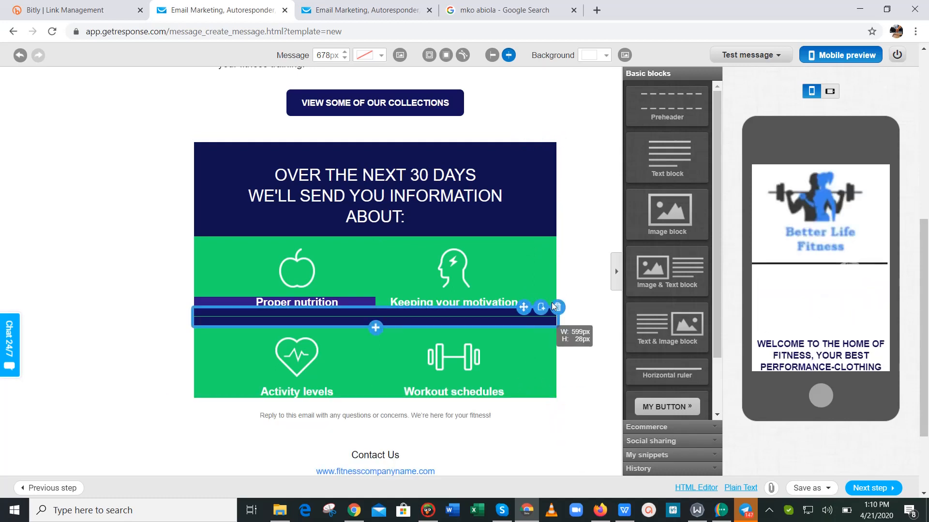
left_click(553, 306)
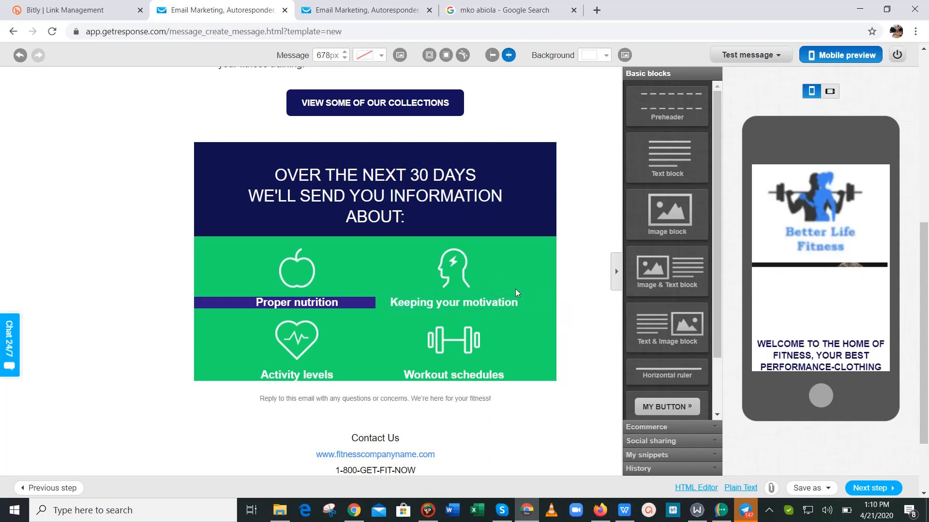
Set the "Proper nutrition" text block's background back to the green of the surrounding icon section.
left_click(311, 302)
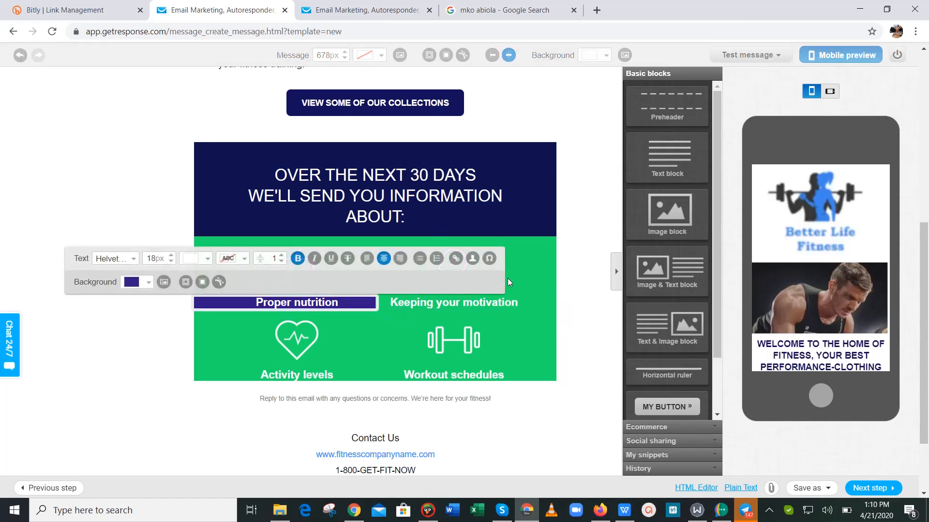
left_click(527, 275)
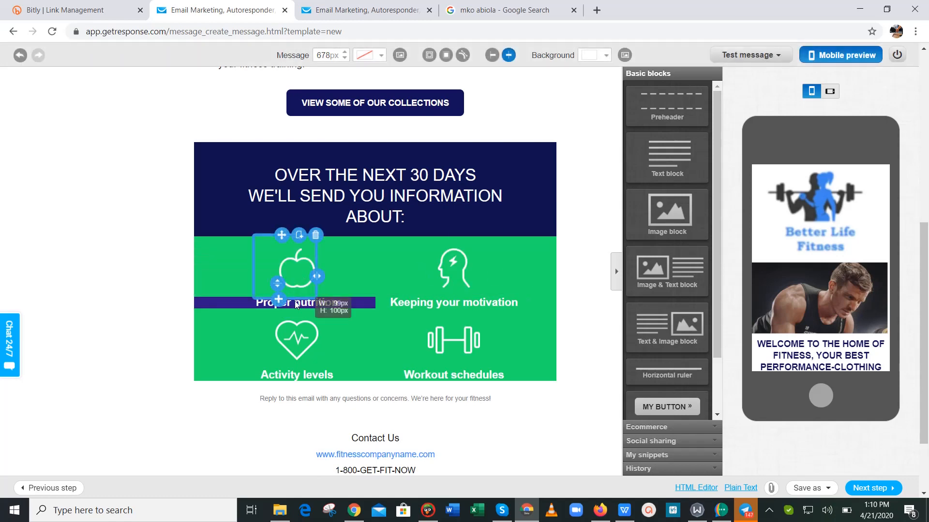
left_click(243, 302)
left_click(146, 283)
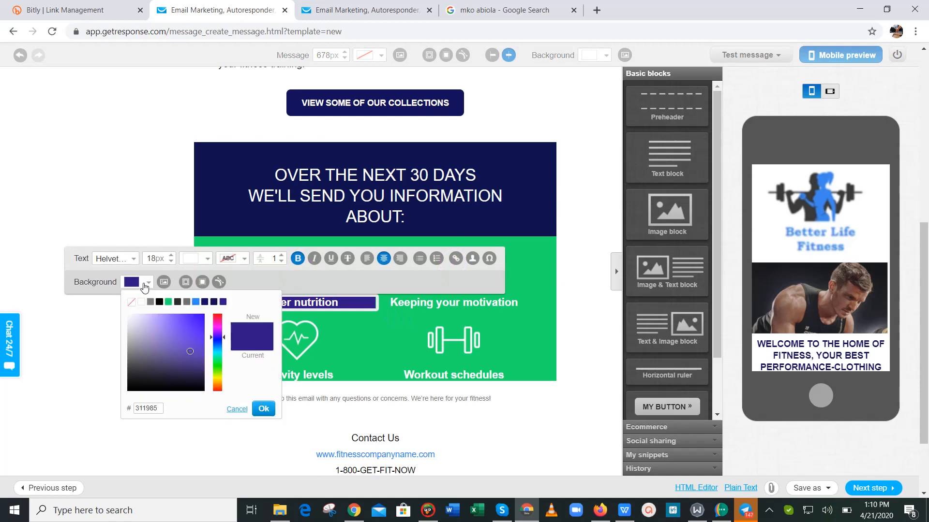
left_click(168, 302)
left_click(176, 357)
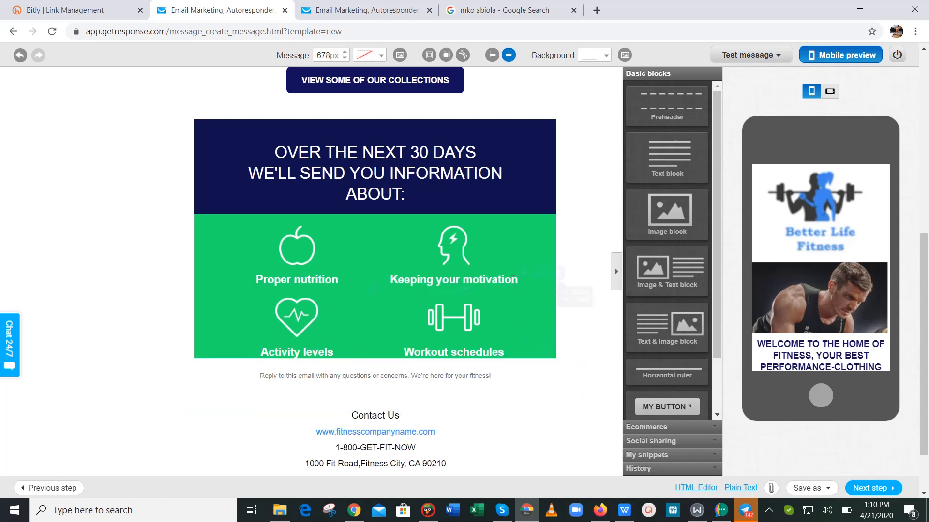
Delete the "Reply to this email with any questions or concerns" text block above the Contact Us details.
scroll(925, 164, "up", 1)
left_click_drag(925, 165, 927, 253)
left_click(353, 371)
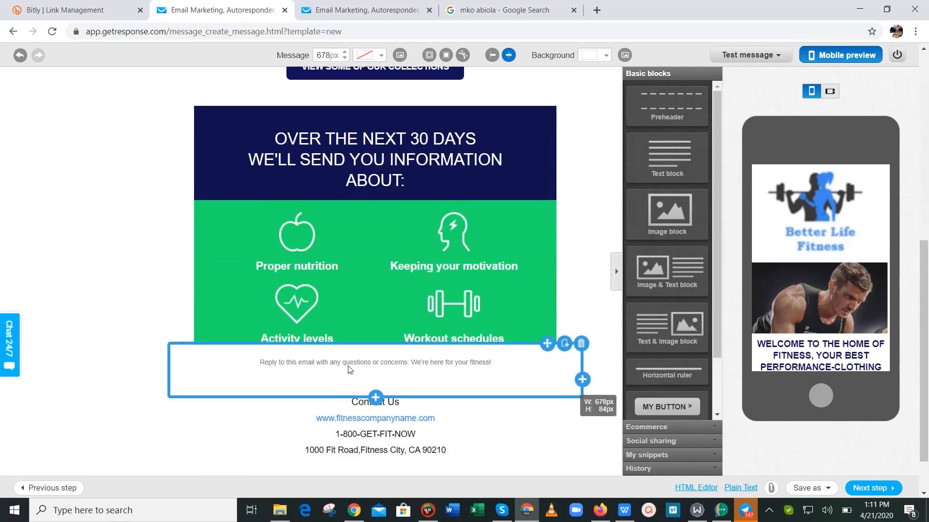
double_click(355, 364)
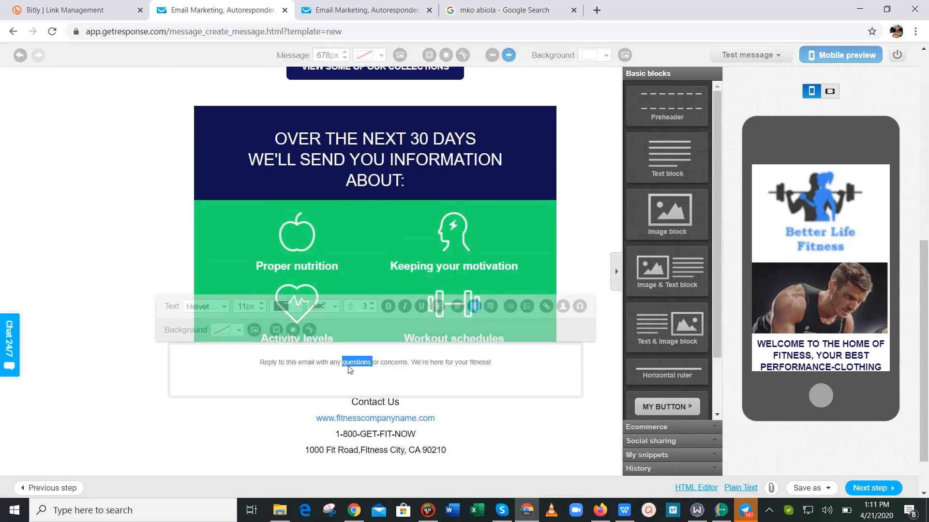
triple_click(476, 365)
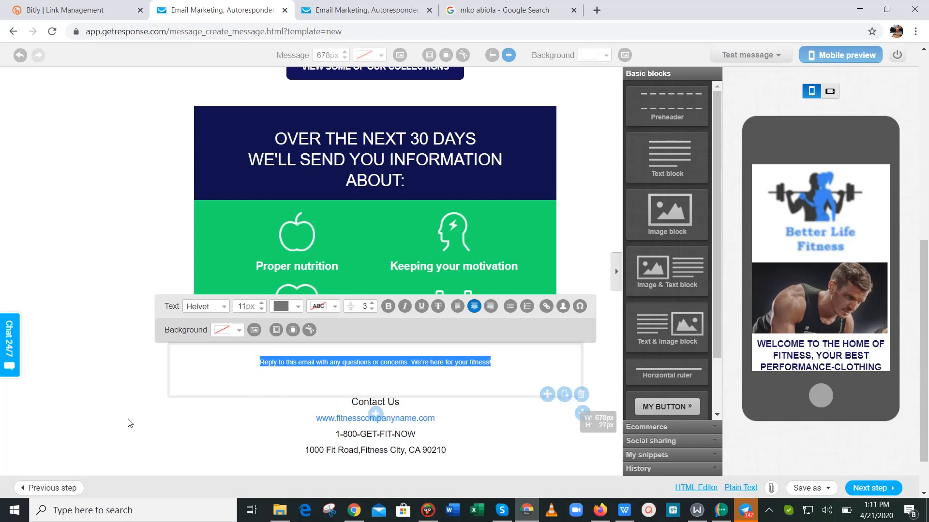
left_click(127, 397)
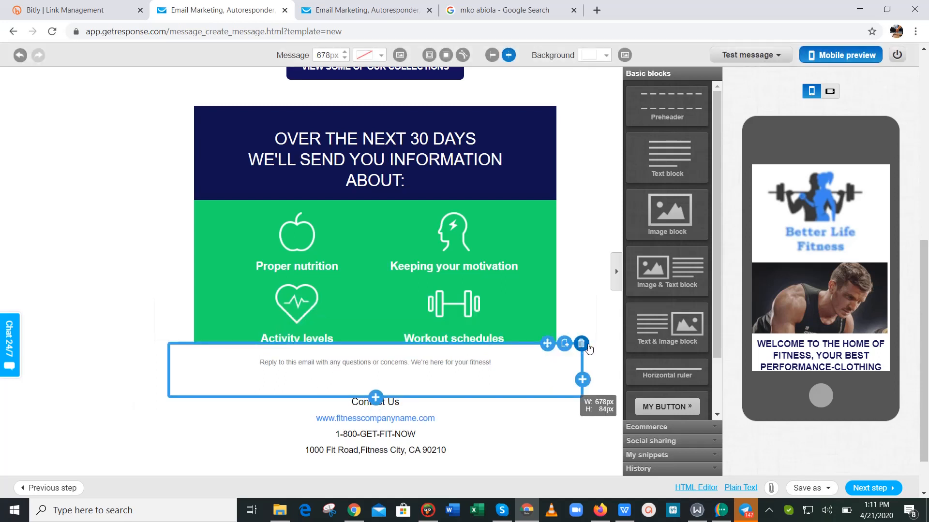
left_click(581, 344)
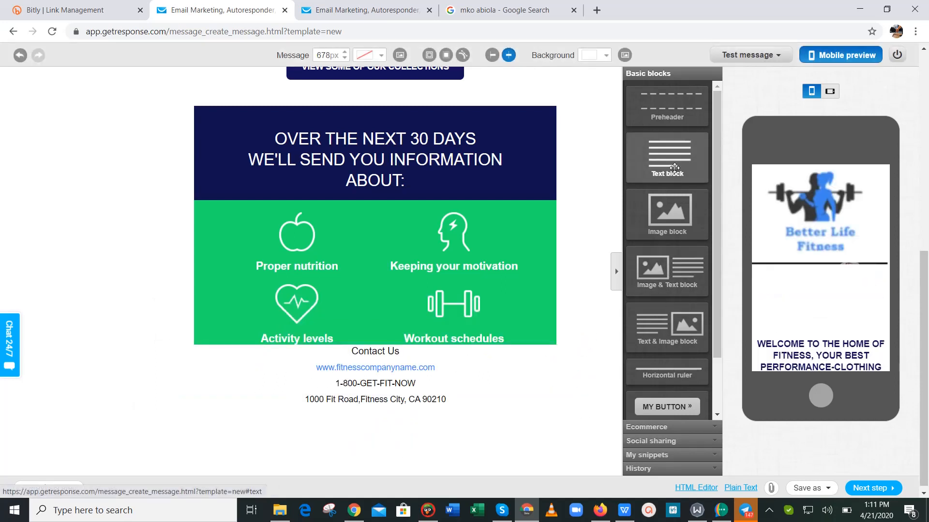
Add a text block above Contact Us and replace its placeholder with the "Our online store" and "Either you're a male or female" paragraphs from BETTERLIFE24 CONTENT.docx.
left_click_drag(668, 157, 408, 352)
left_click(410, 378)
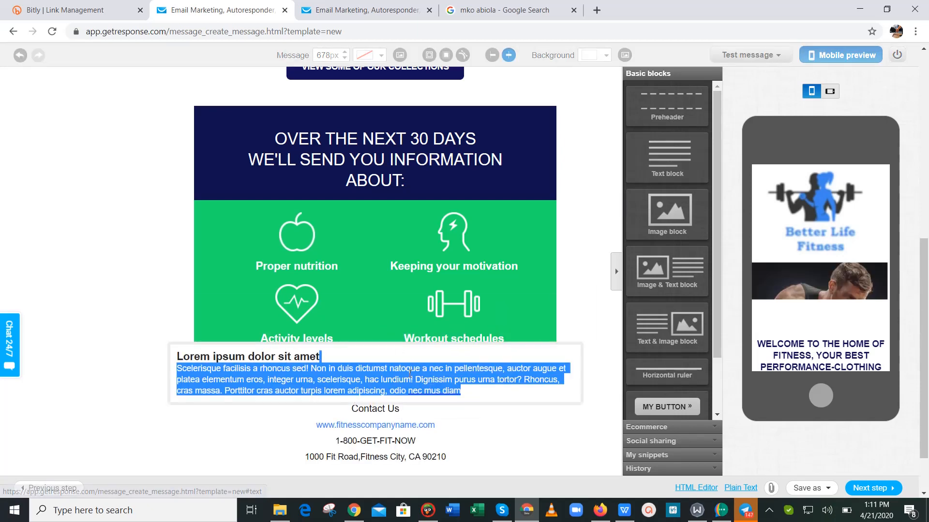
key("ctrl+a")
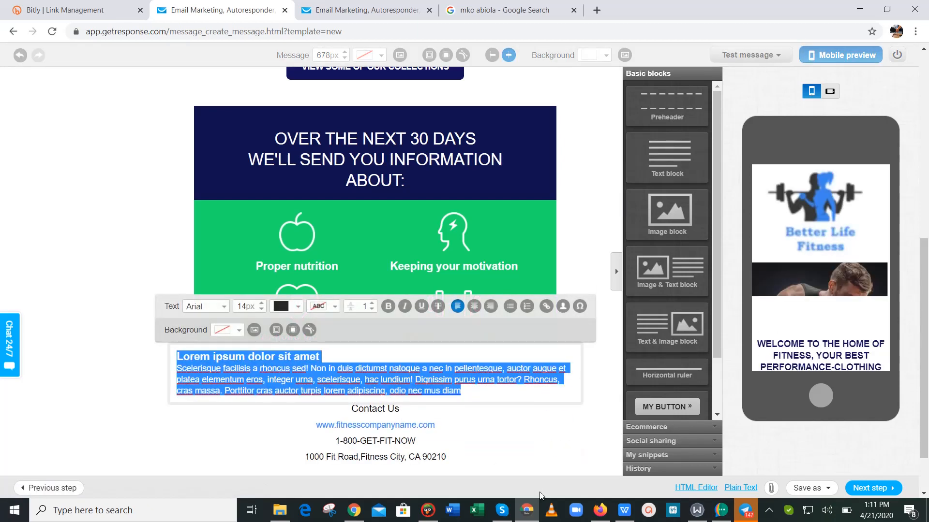
left_click(617, 512)
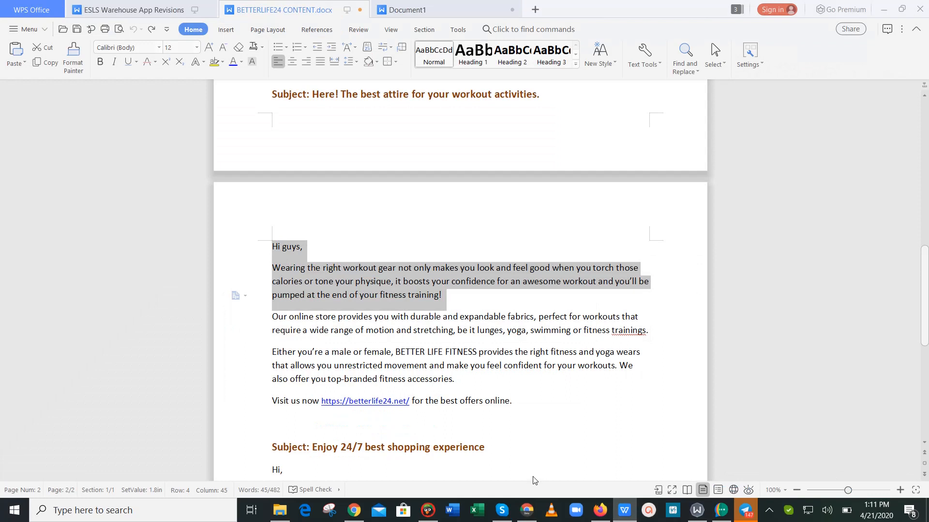
left_click(379, 351)
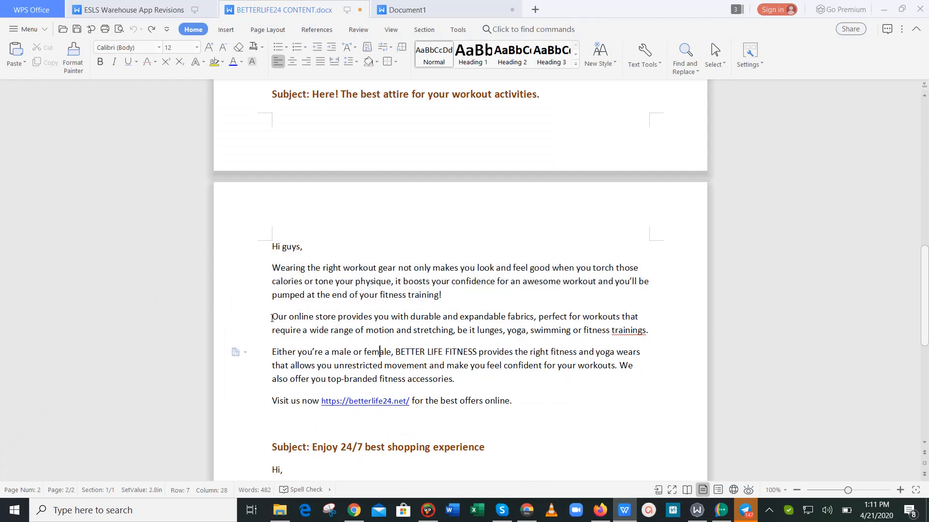
left_click_drag(274, 320, 481, 377)
key("ctrl+c")
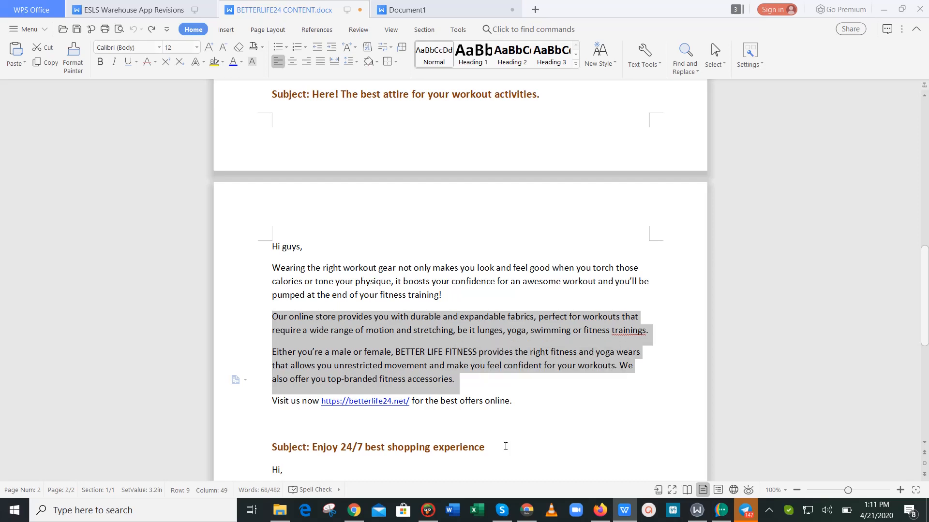
left_click(526, 511)
key("ctrl+v")
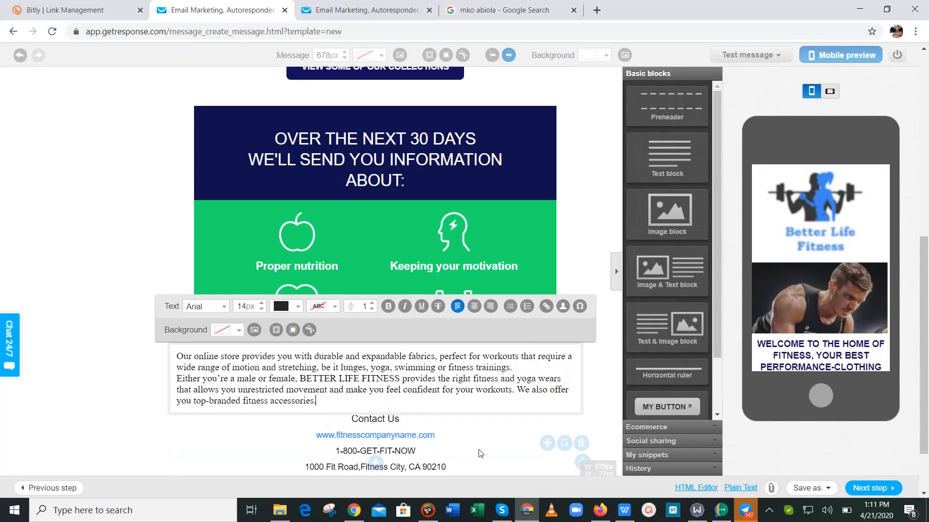
Format both pasted paragraphs about the online store in Helvetica at 16 px and center them.
triple_click(369, 357)
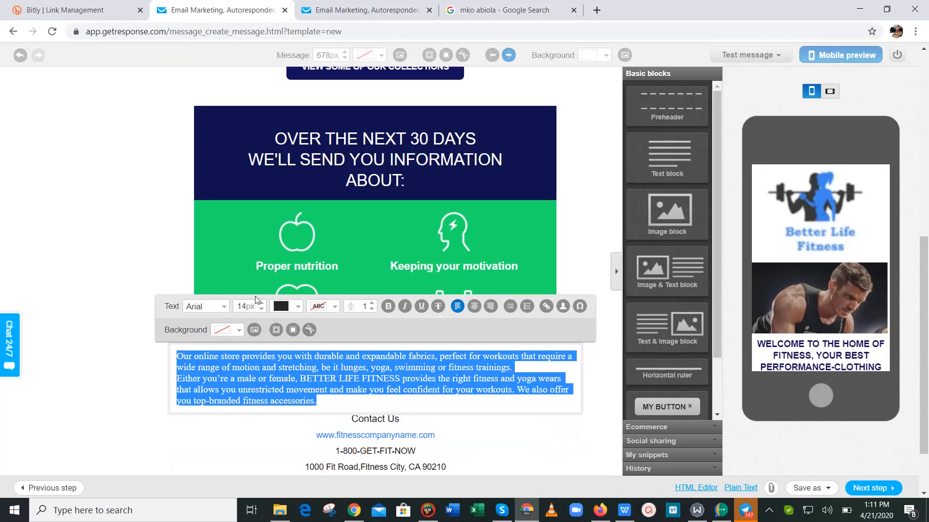
left_click(262, 303)
left_click(262, 303)
left_click(261, 303)
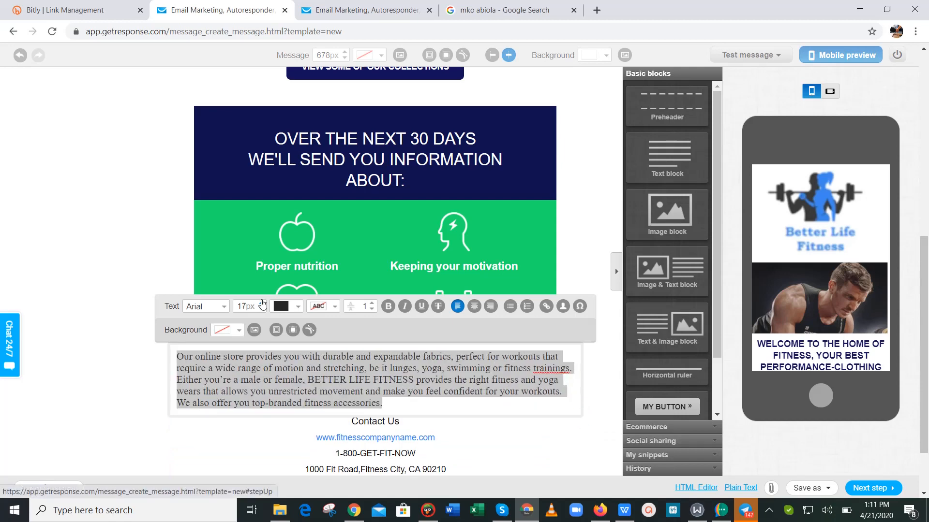
left_click(217, 309)
left_click(209, 372)
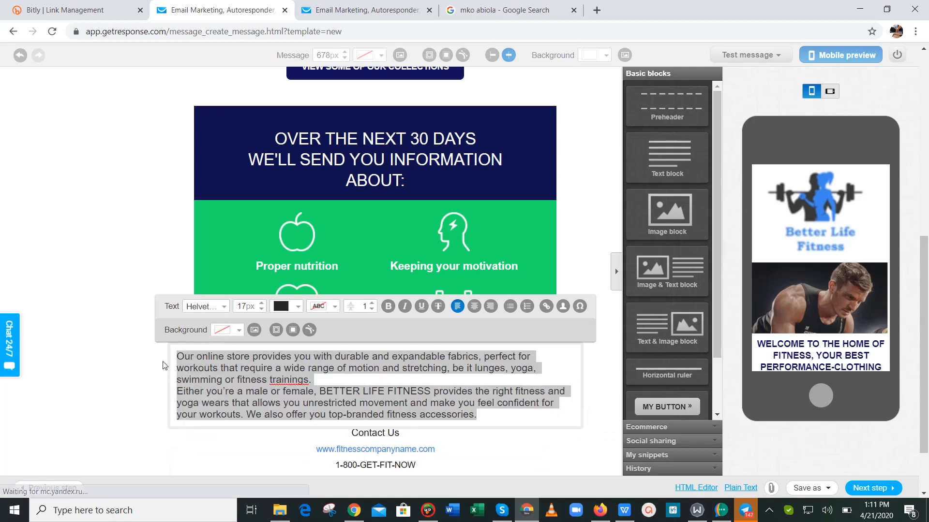
left_click(261, 310)
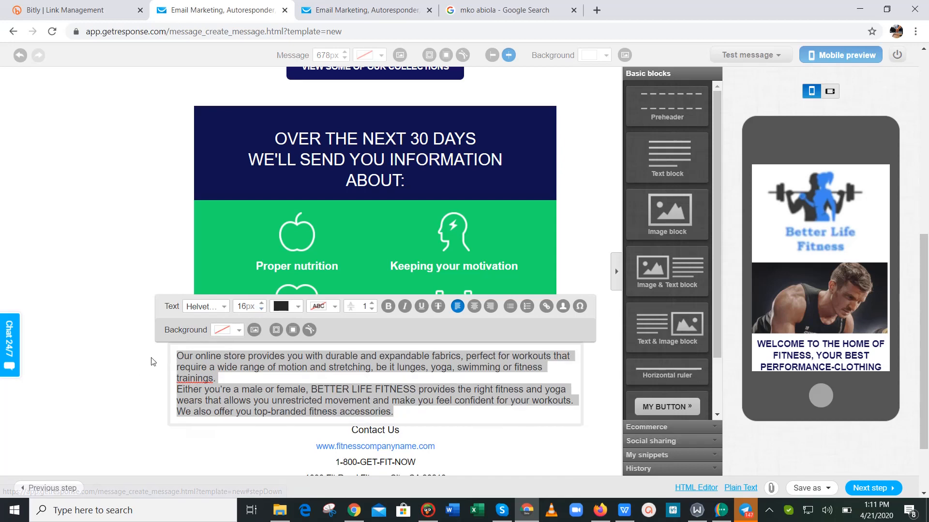
left_click(478, 308)
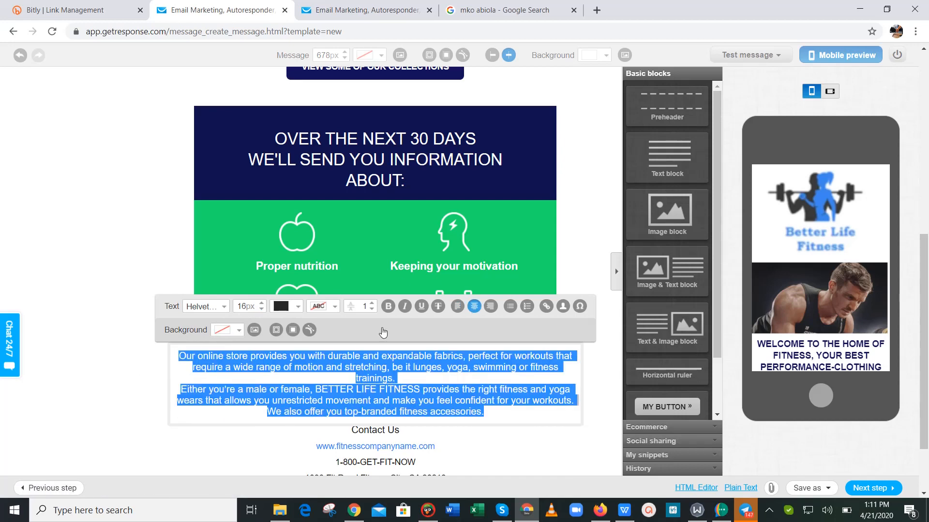
left_click(98, 424)
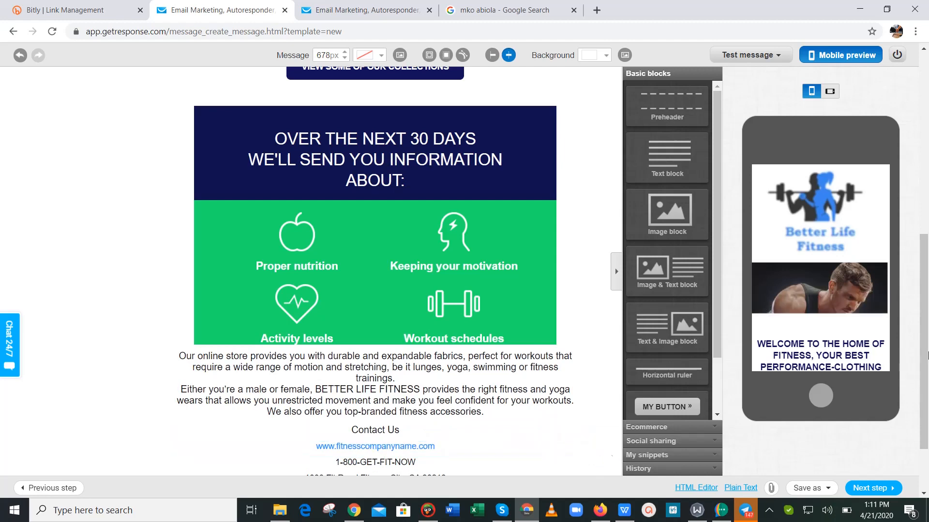
Add a button block between the online store paragraphs and the Contact Us details and put its label into editing.
scroll(928, 355, "down", 2)
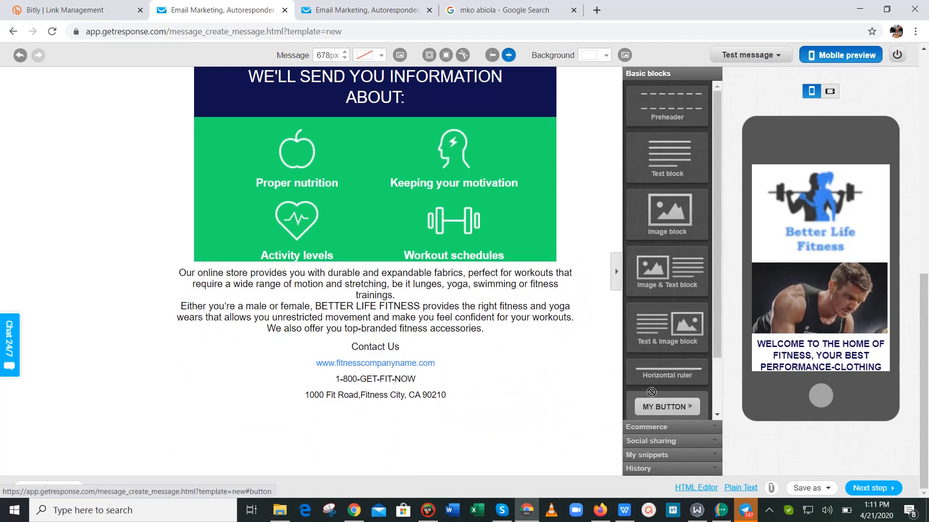
left_click_drag(658, 399, 401, 350)
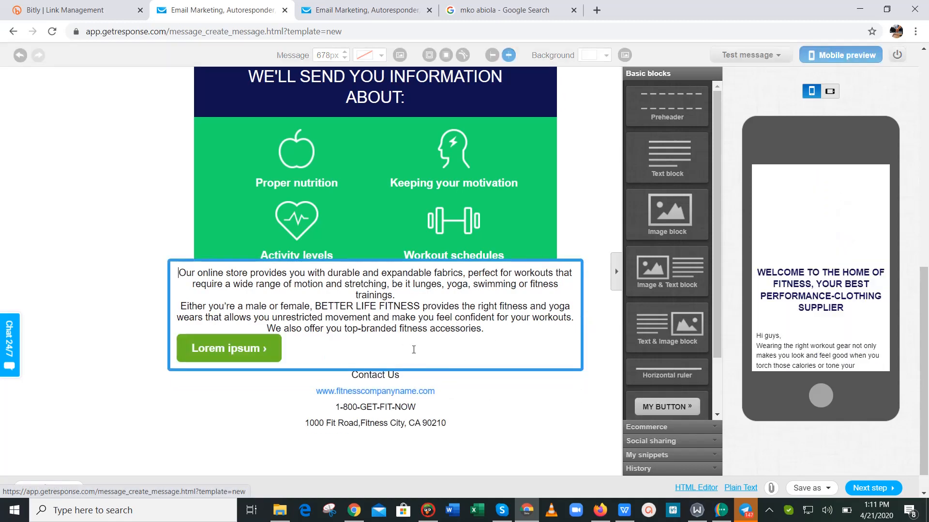
left_click(408, 350)
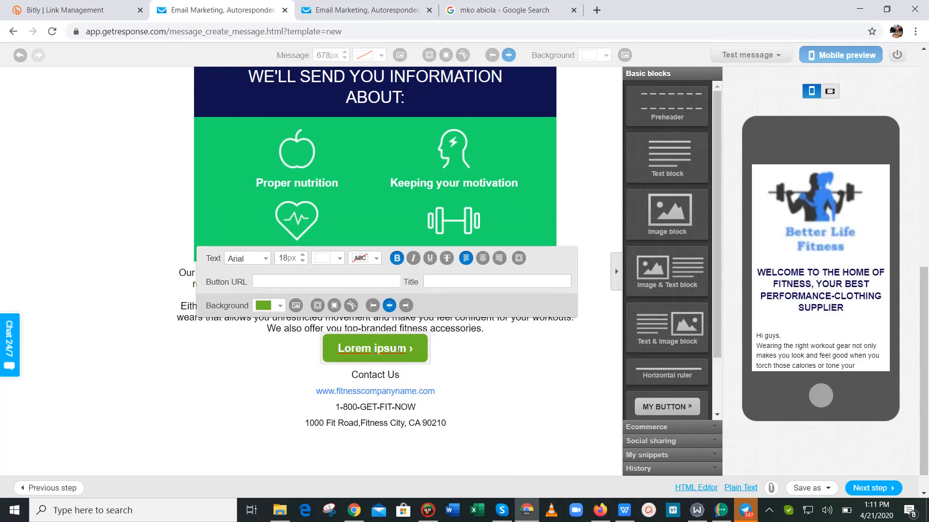
Replace the new button's placeholder label with "VISIT US TODAY!".
key("End")
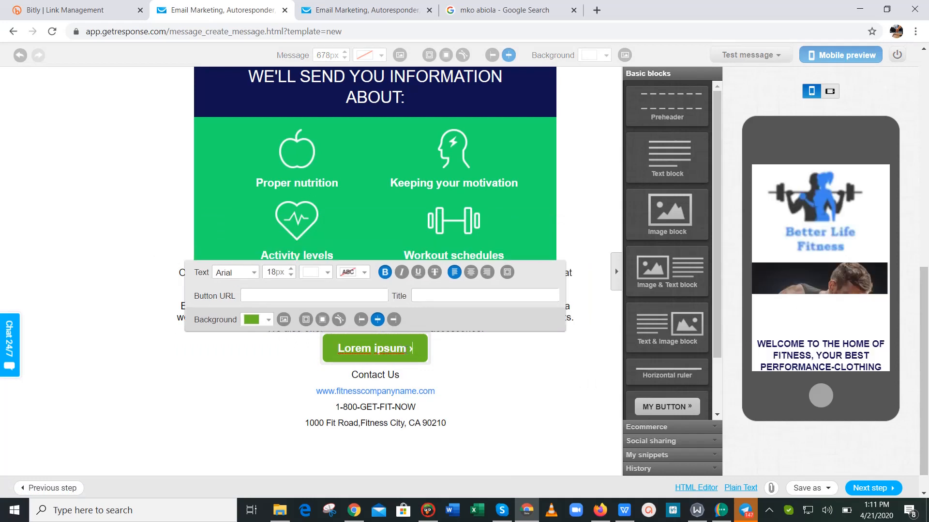
key("BackSpace")
key("BackSpace")
key("BackSpace")
key("BackSpace")
key("BackSpace")
key("BackSpace")
key("BackSpace")
key("BackSpace")
key("BackSpace")
key("BackSpace")
key("BackSpace")
key("BackSpace")
key("BackSpace")
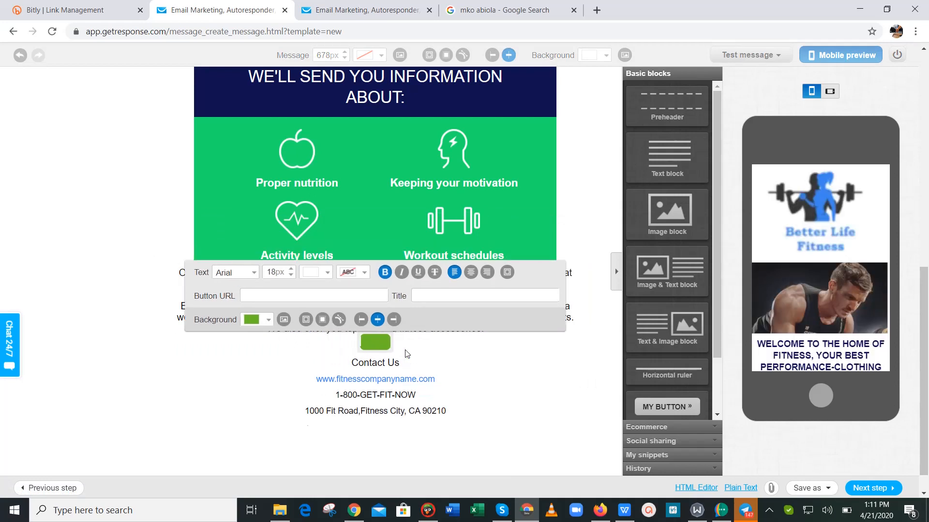
type("V")
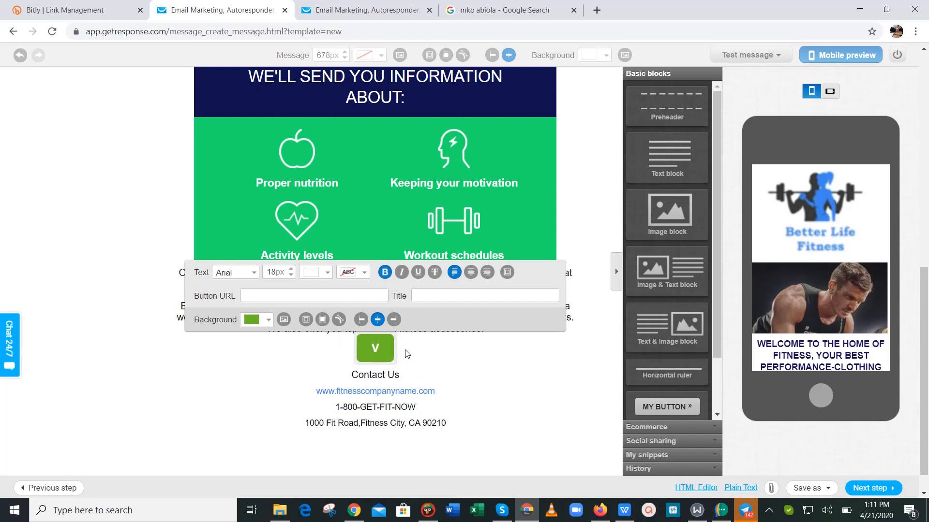
type("ISIT US T")
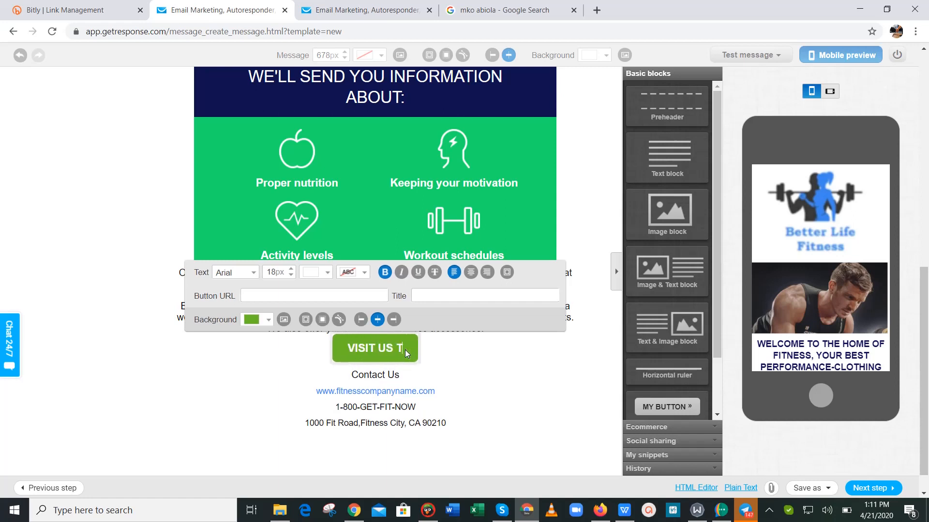
type("ODAY!")
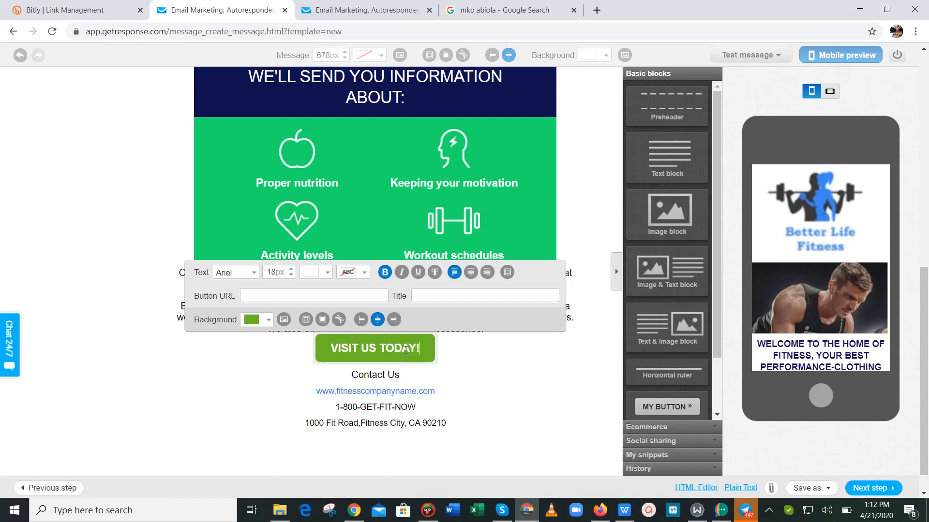
left_click(301, 297)
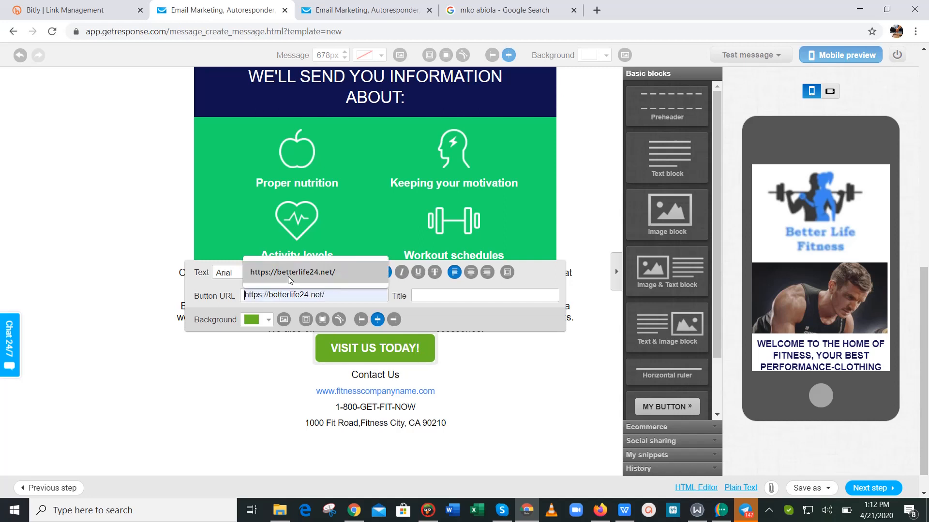
left_click(288, 277)
left_click(444, 295)
left_click(446, 280)
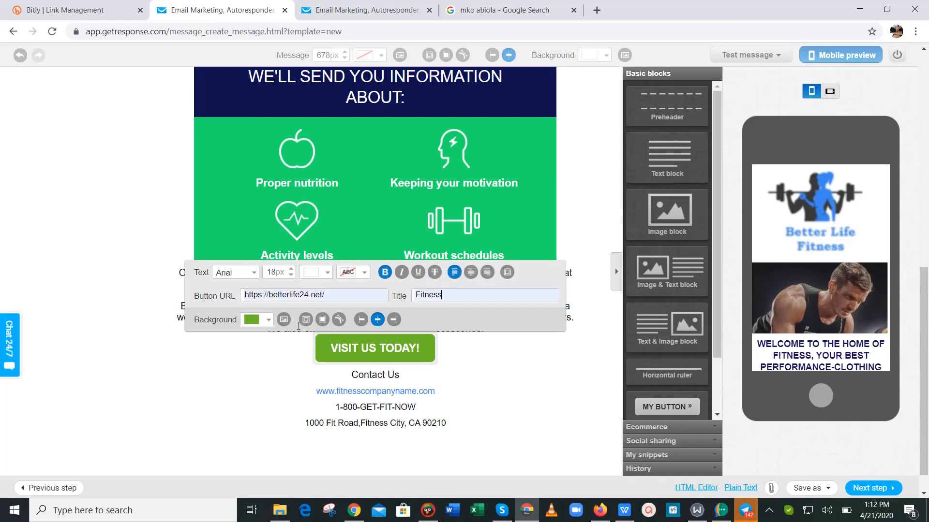
Set the VISIT US TODAY! button's background to the dark purple preset color.
left_click(262, 321)
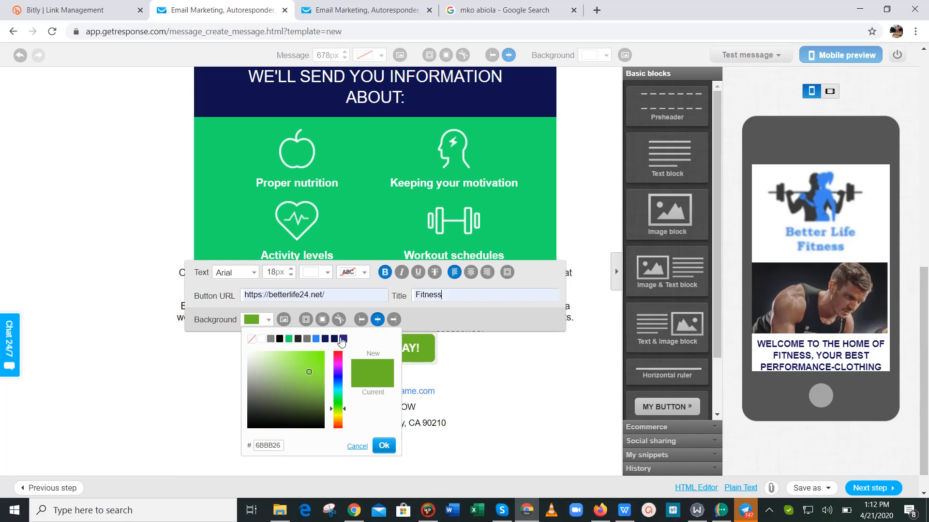
left_click(342, 340)
left_click(255, 412)
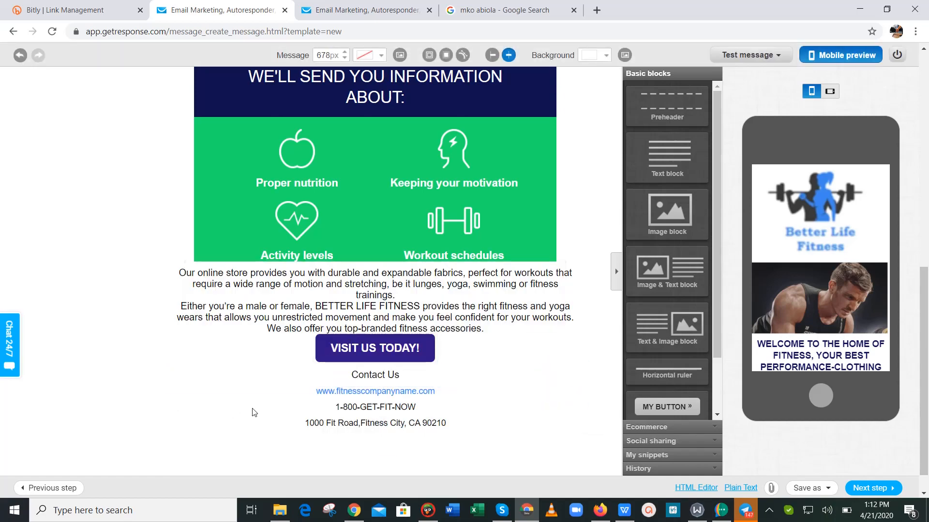
Add a horizontal ruler between the green information section and the online store paragraphs, removing the extra duplicate ruler.
mouse_move(925, 320)
left_mouse_down()
mouse_move(927, 168)
mouse_move(927, 334)
left_mouse_up()
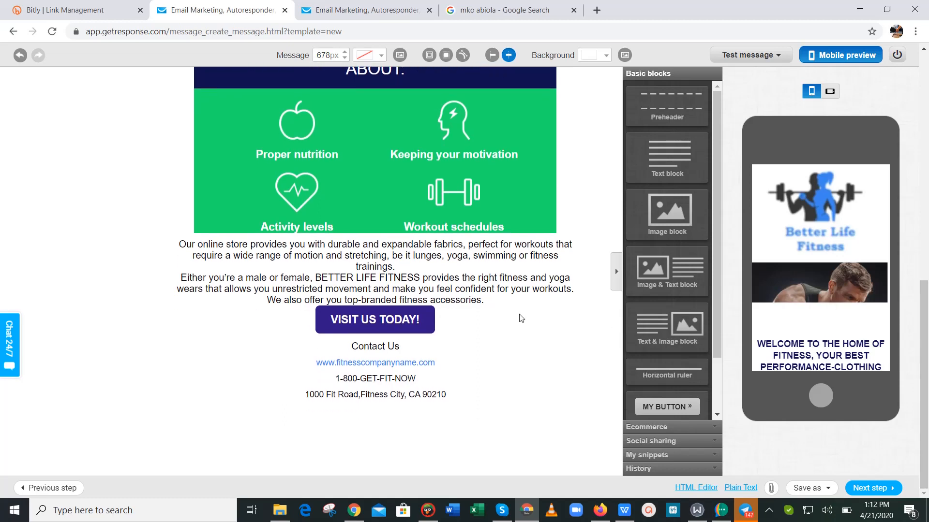
left_click_drag(667, 376, 431, 281)
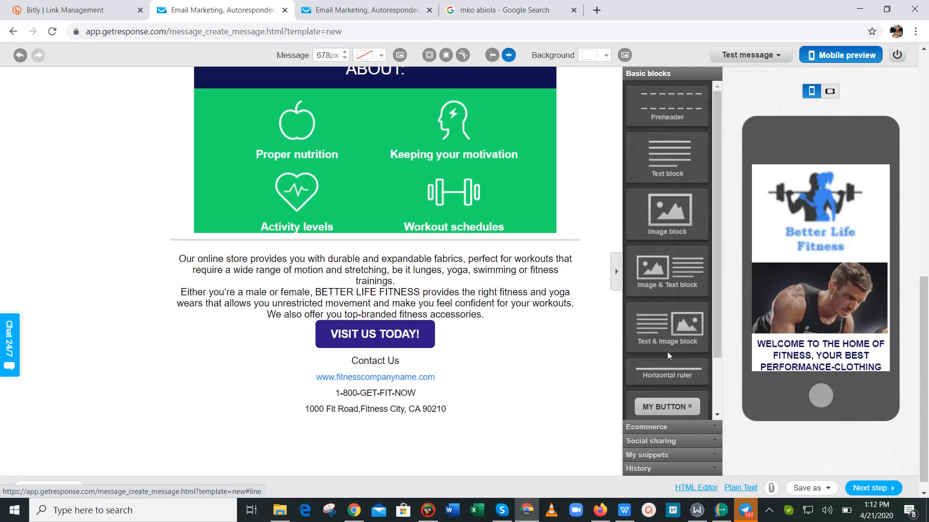
left_click_drag(667, 372, 372, 331)
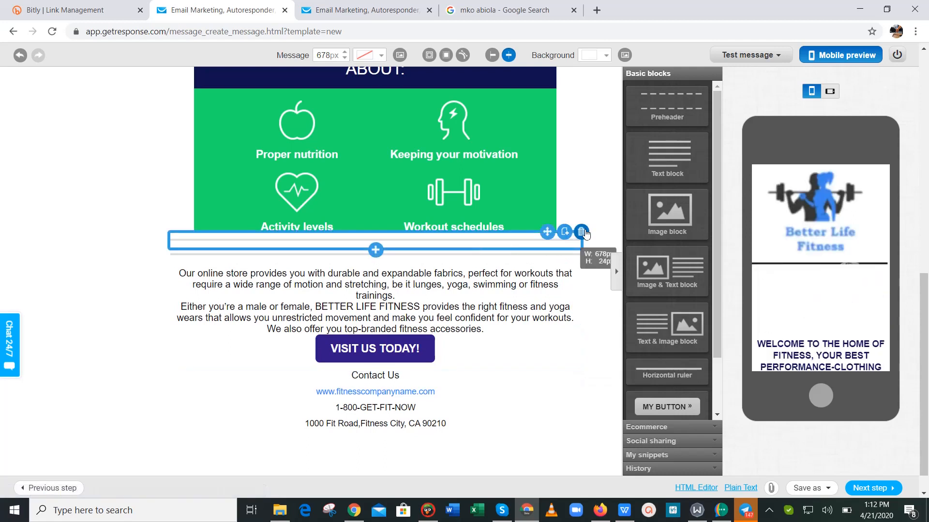
left_click(582, 233)
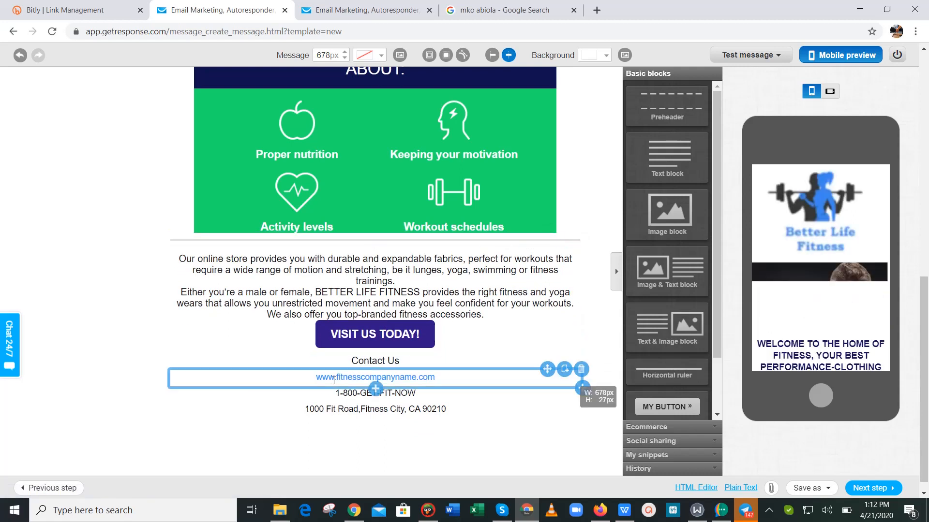
double_click(400, 378)
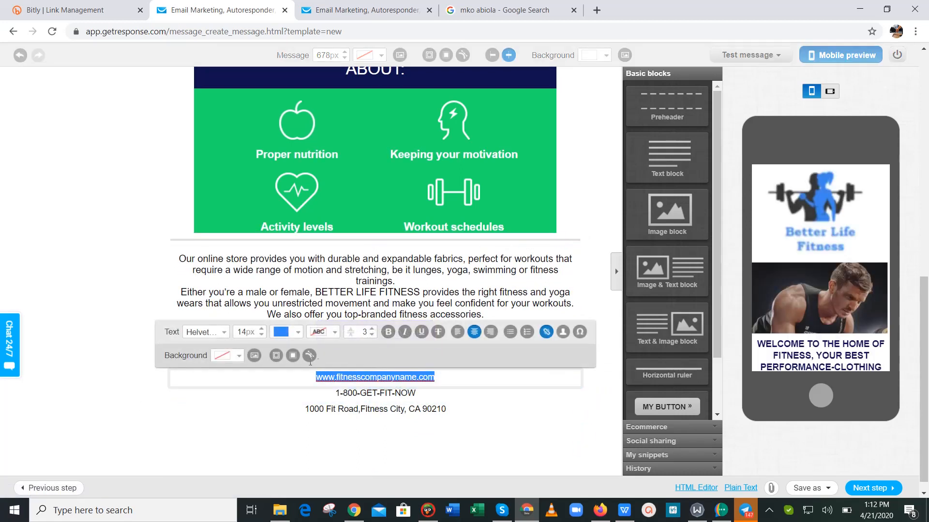
left_click_drag(294, 363, 294, 362)
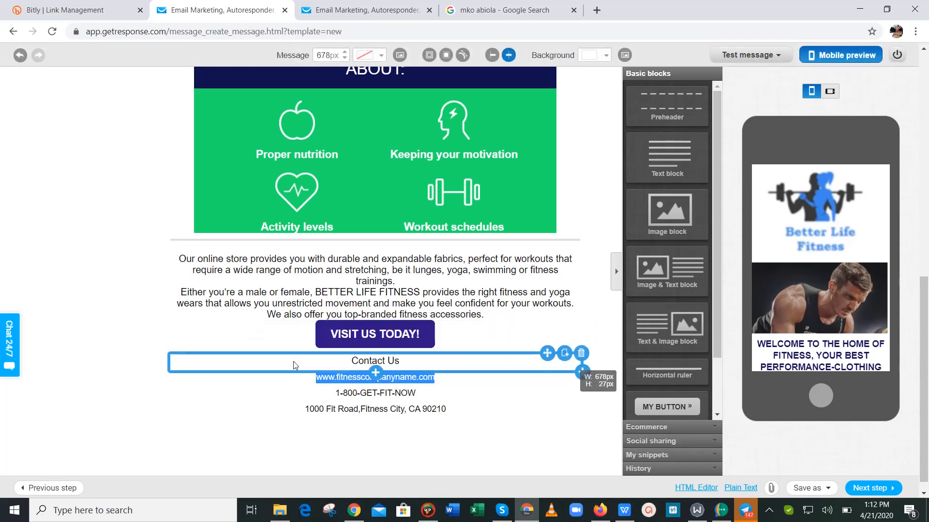
double_click(426, 377)
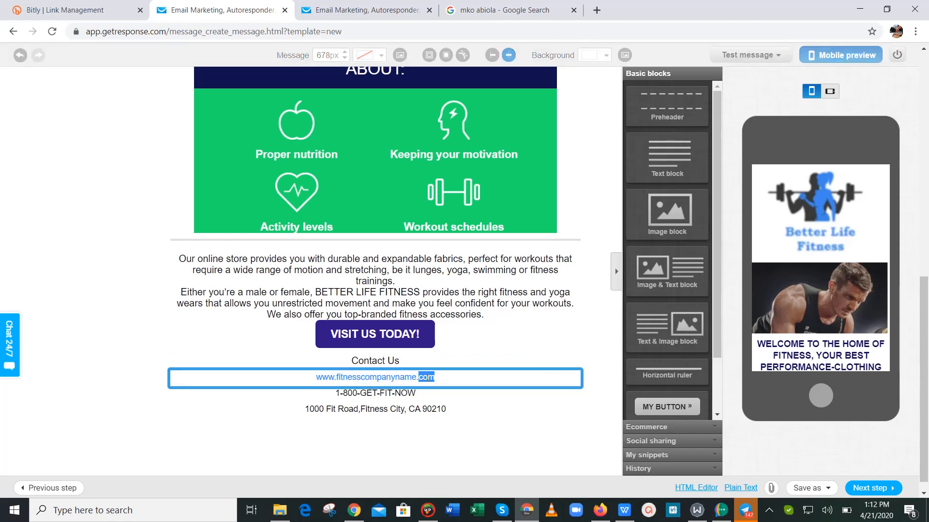
left_click(404, 252)
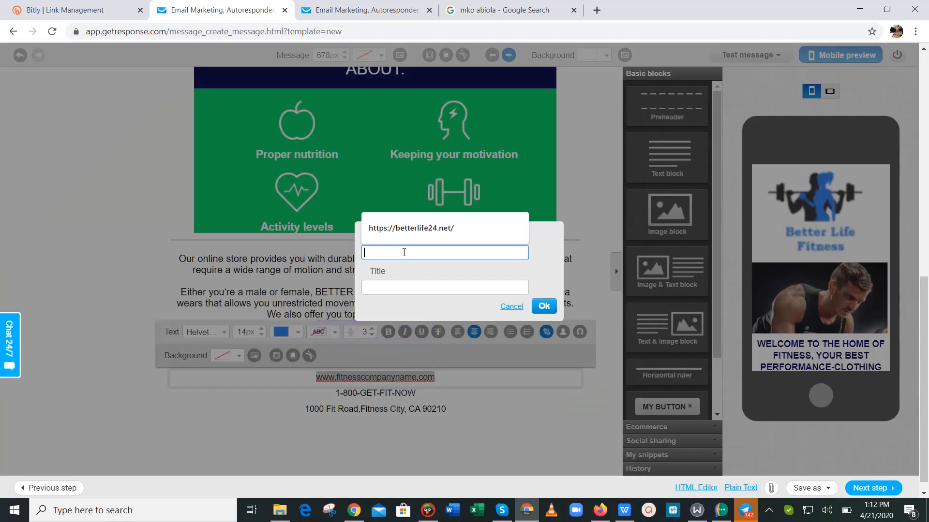
left_click(407, 229)
left_click(429, 287)
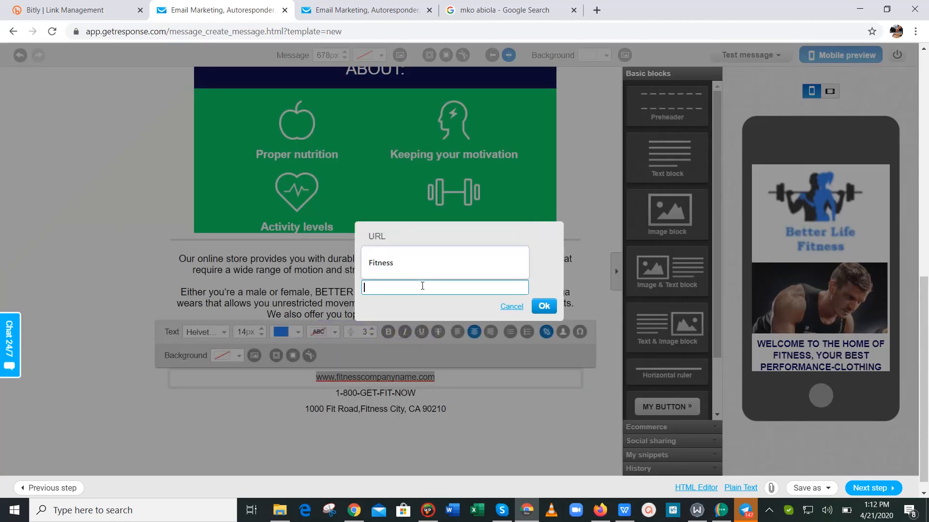
left_click(417, 271)
left_click(544, 305)
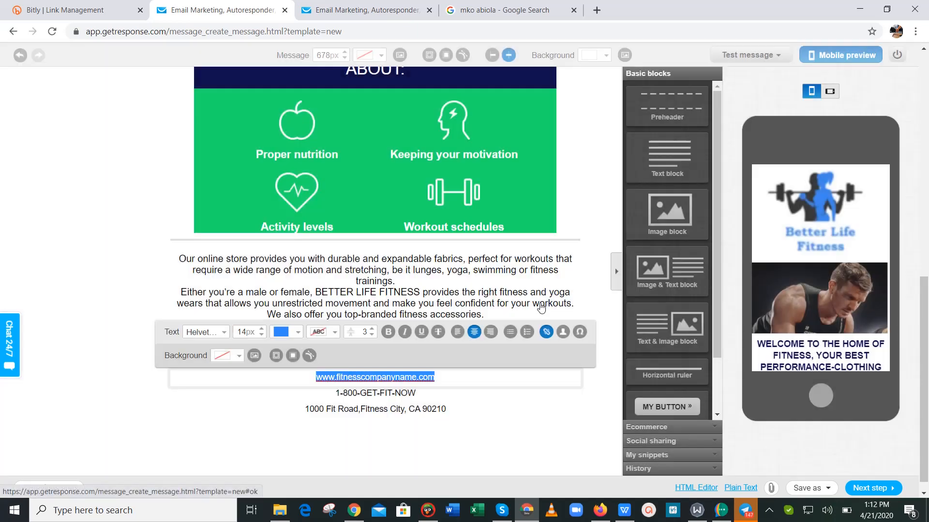
left_click(201, 426)
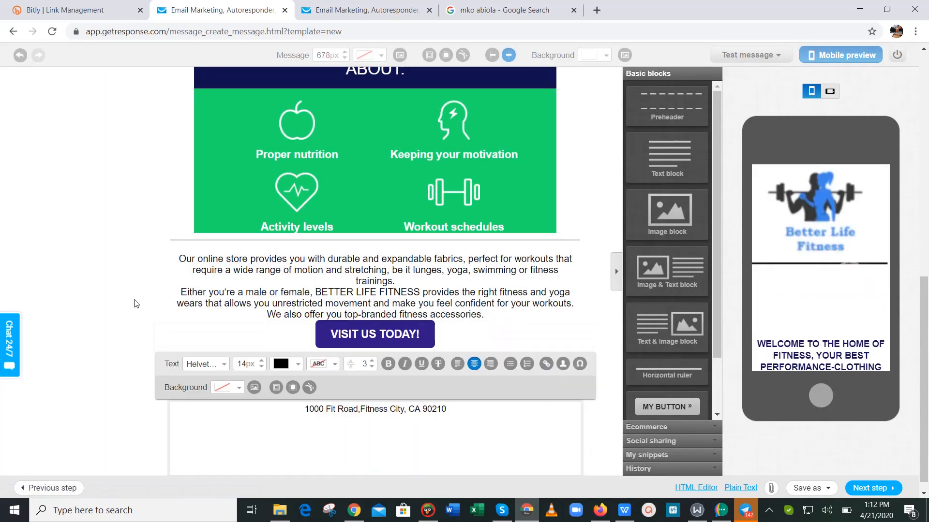
left_click(144, 313)
left_click(426, 376)
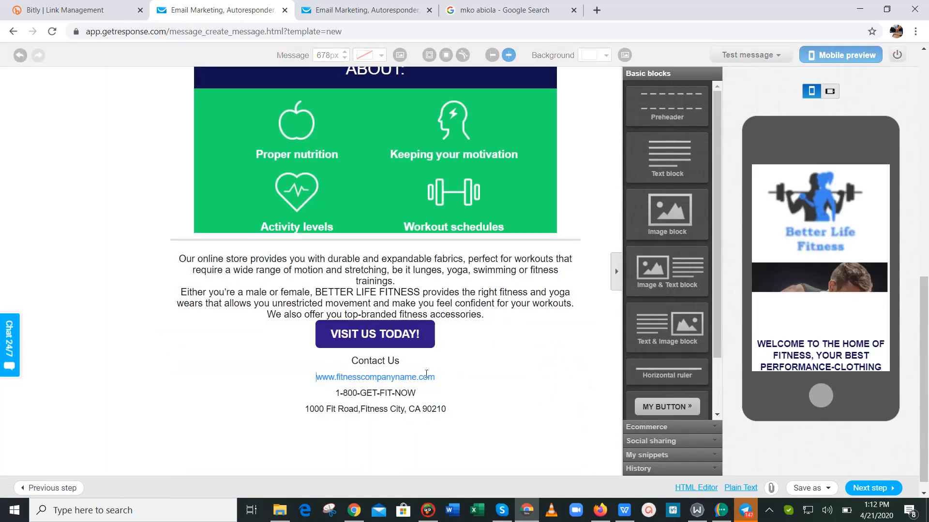
key("BackSpace")
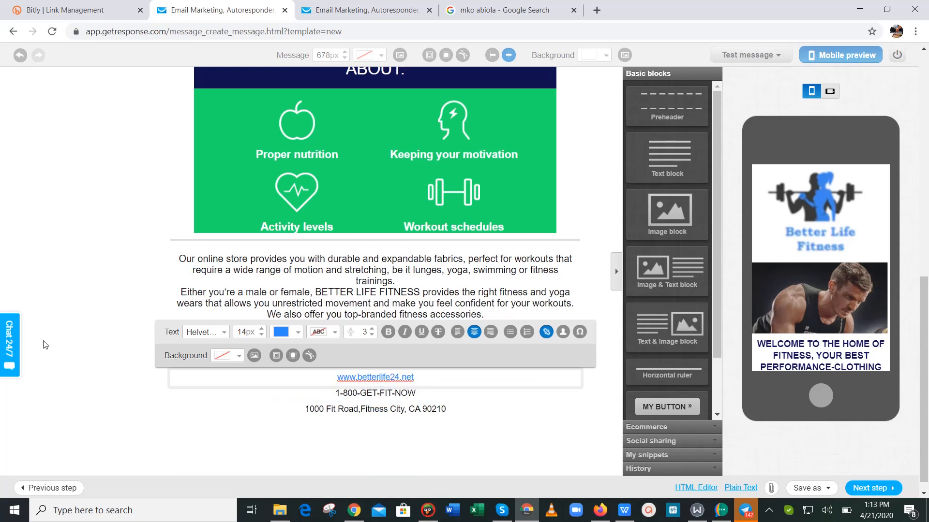
left_click(387, 404)
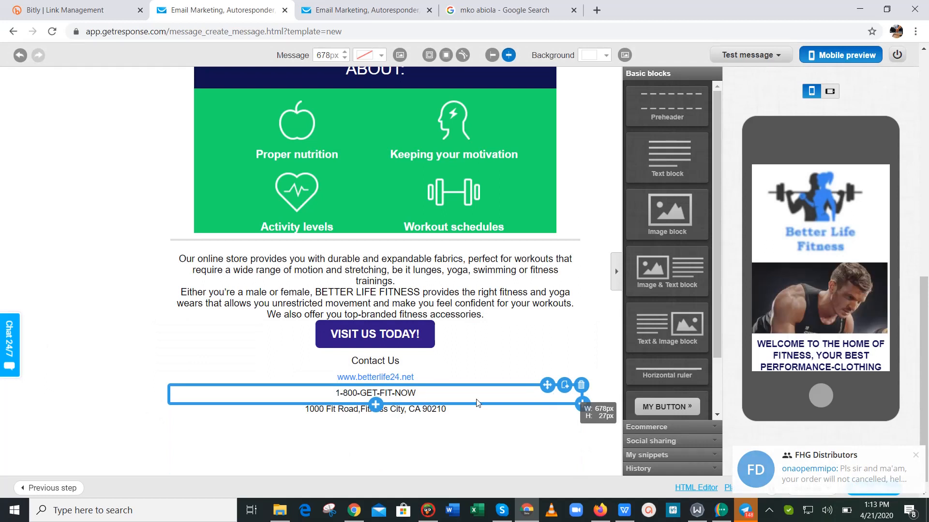
left_click(582, 386)
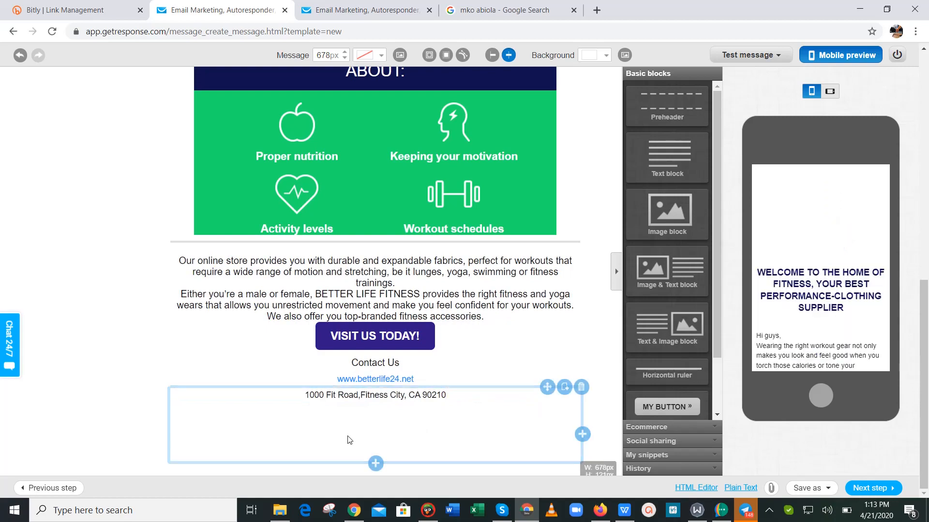
Review the whole email layout in the editor and in the mobile preview, from the logo down to the contact details.
left_click_drag(924, 310, 927, 82)
left_click_drag(928, 41, 927, 254)
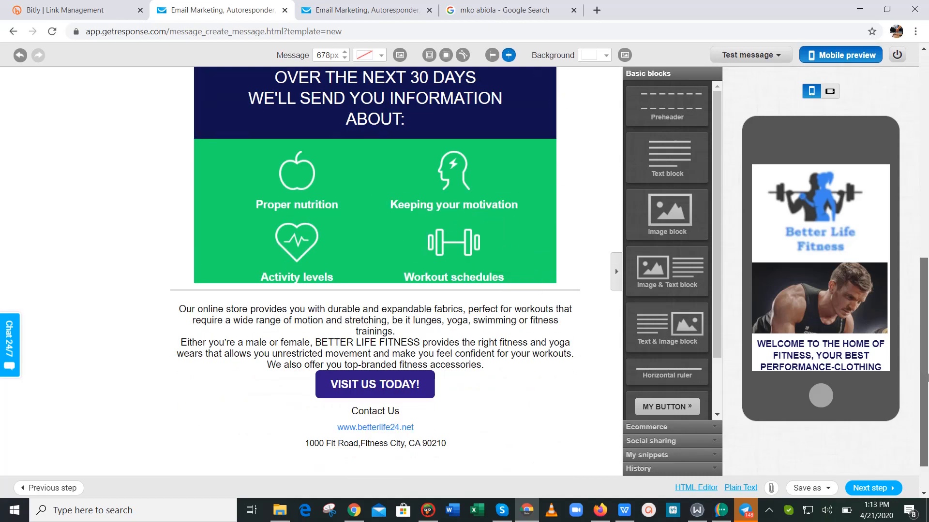
left_click_drag(927, 367, 926, 285)
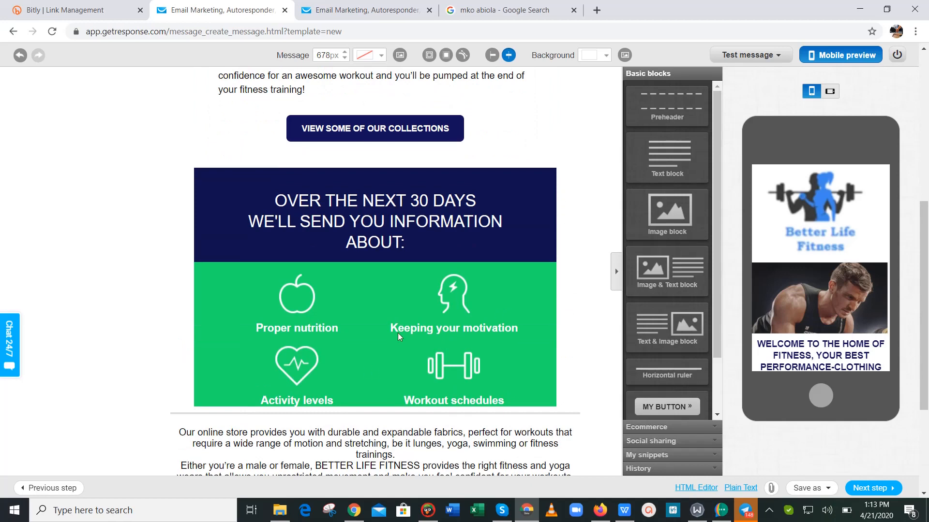
scroll(926, 178, "up", 4)
scroll(925, 178, "up", 3)
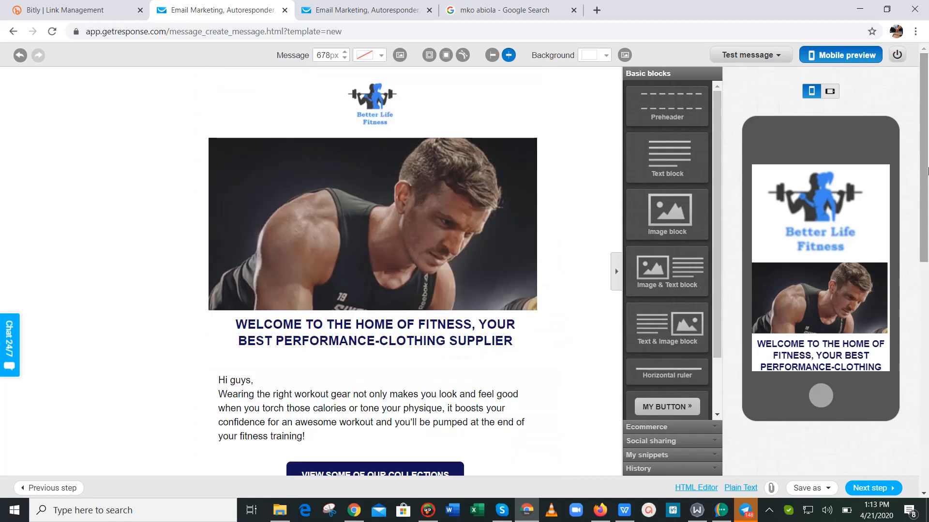
scroll(832, 120, "down", 5)
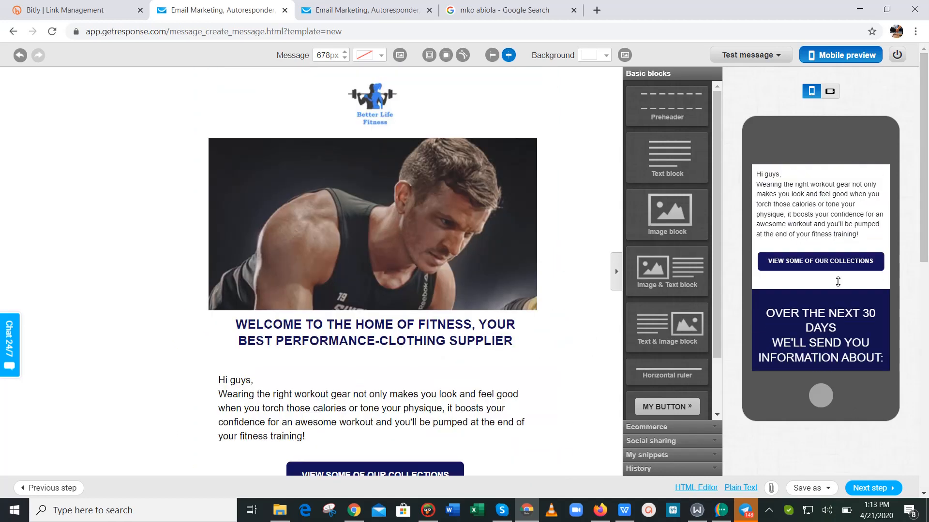
scroll(838, 282, "down", 7)
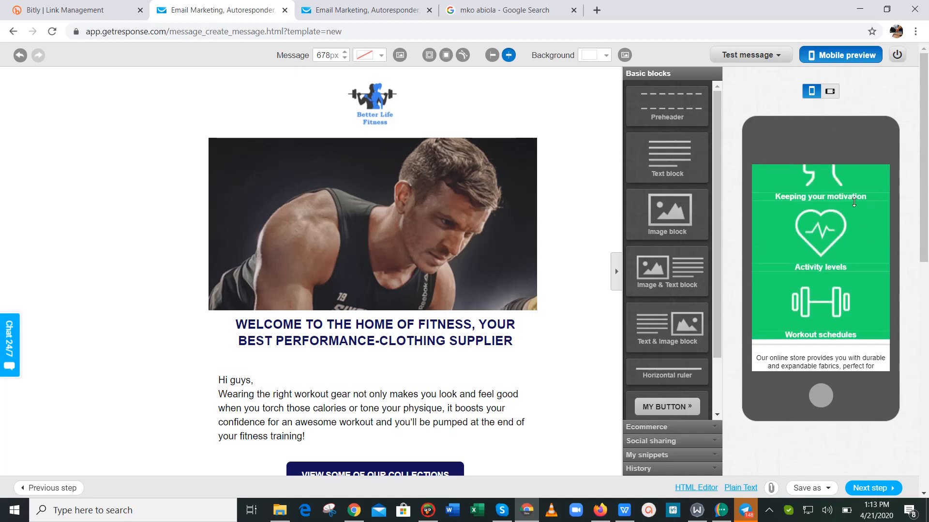
scroll(854, 203, "down", 8)
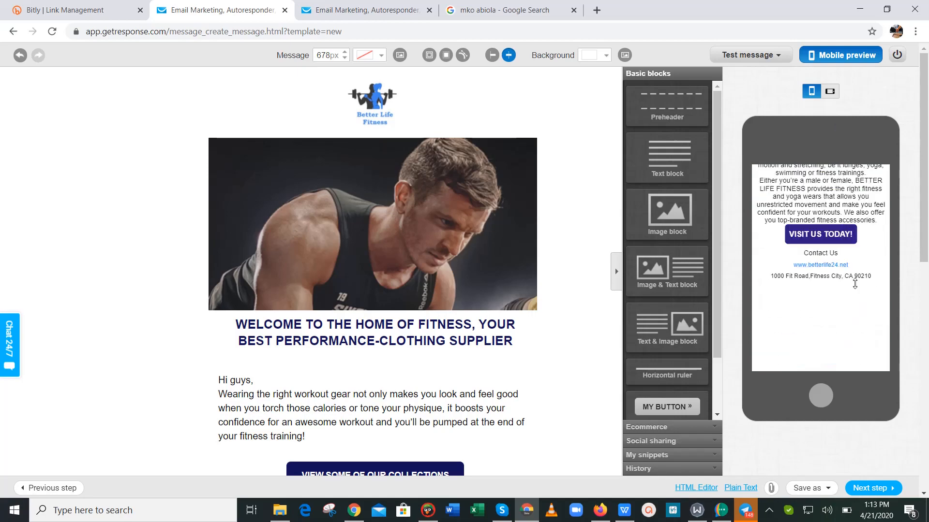
mouse_move(924, 177)
left_mouse_down()
mouse_move(924, 228)
mouse_move(924, 160)
mouse_move(926, 330)
mouse_move(928, 174)
left_mouse_up()
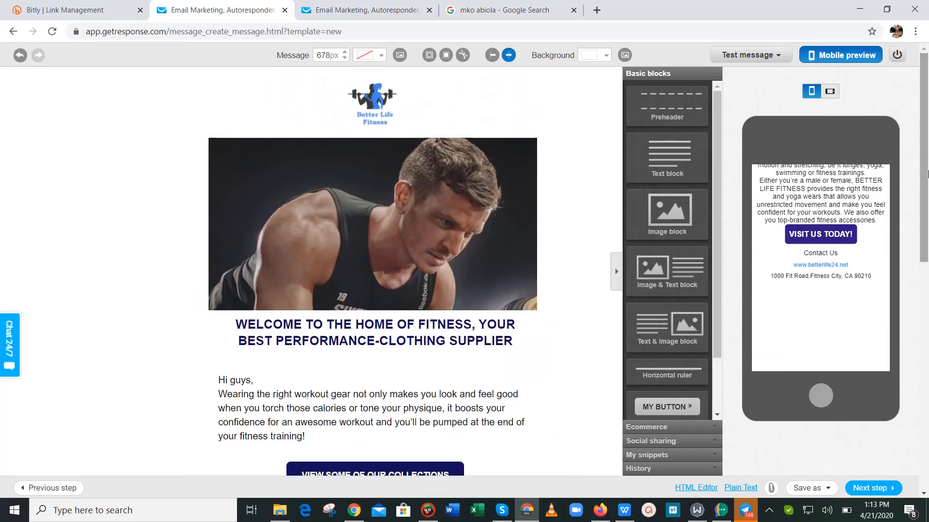
Finish the email design, check the day 6 BetterLife FollowUp autoresponder settings for the better24 list, and save and publish it.
left_click(870, 489)
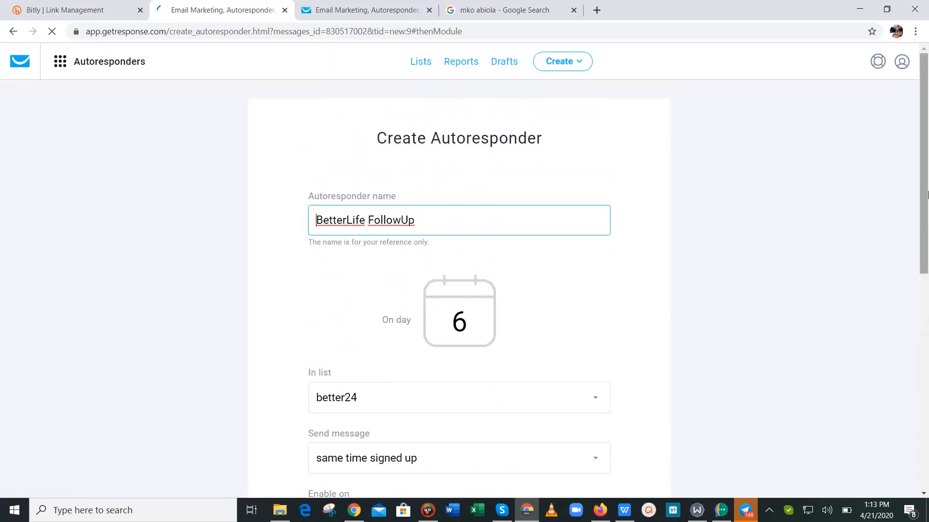
left_click_drag(927, 195, 928, 241)
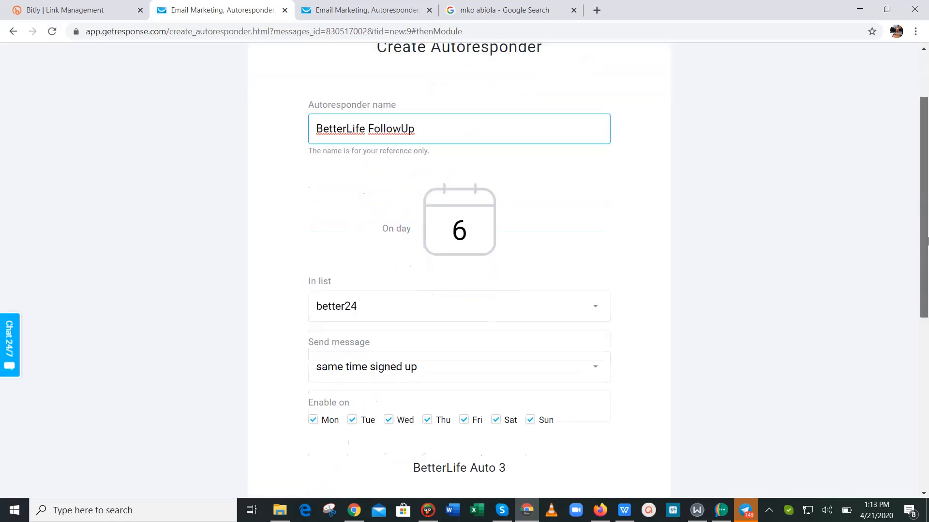
scroll(484, 387, "down", 7)
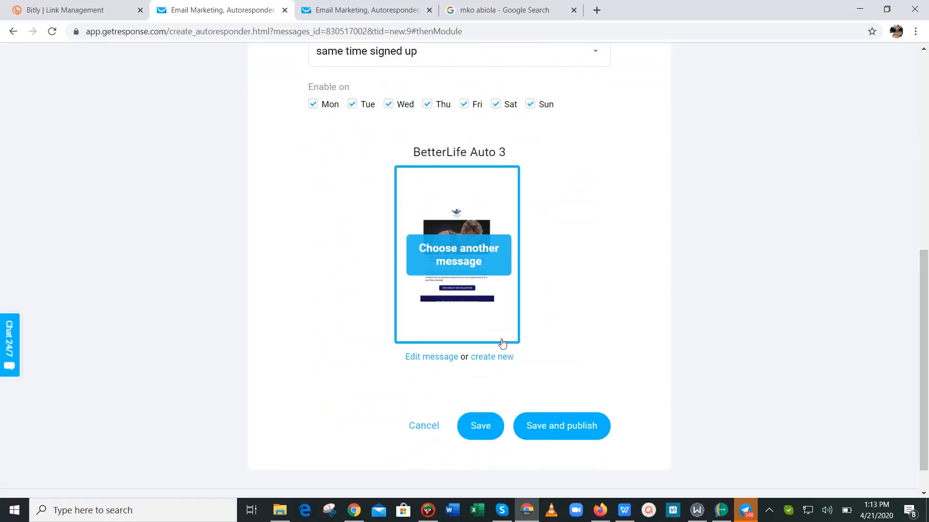
scroll(927, 374, "down", 1)
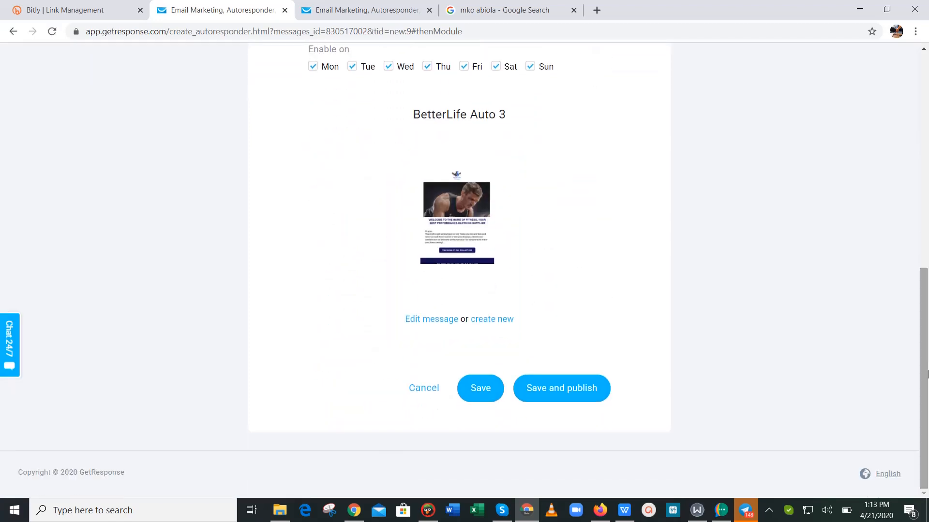
scroll(422, 395, "up", 6)
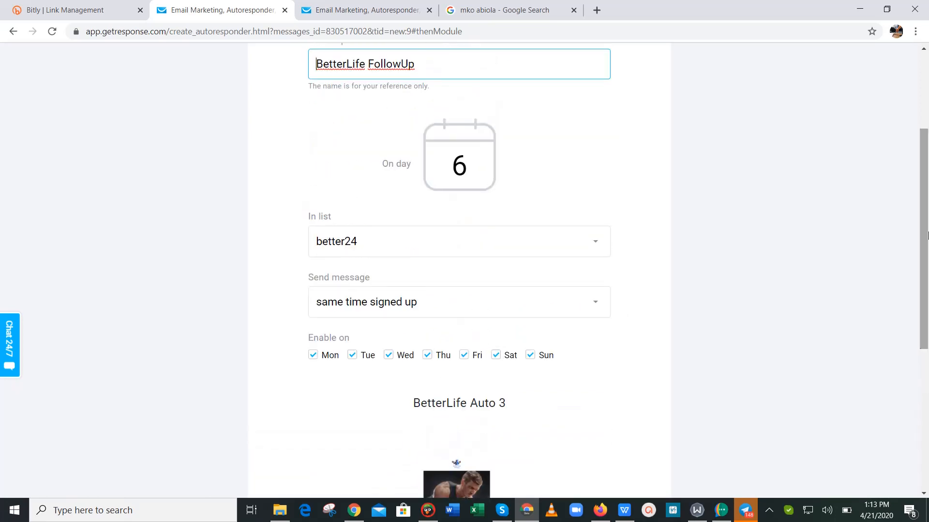
scroll(927, 205, "up", 4)
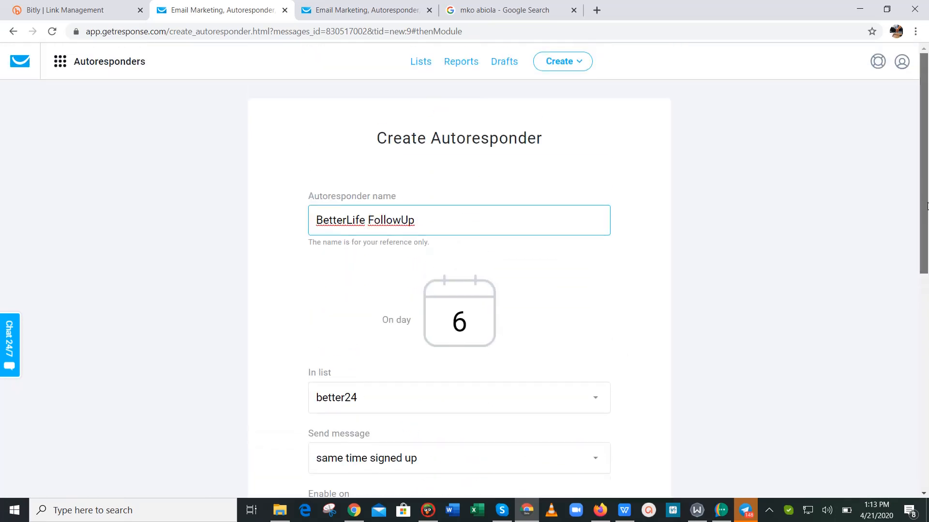
scroll(926, 205, "down", 3)
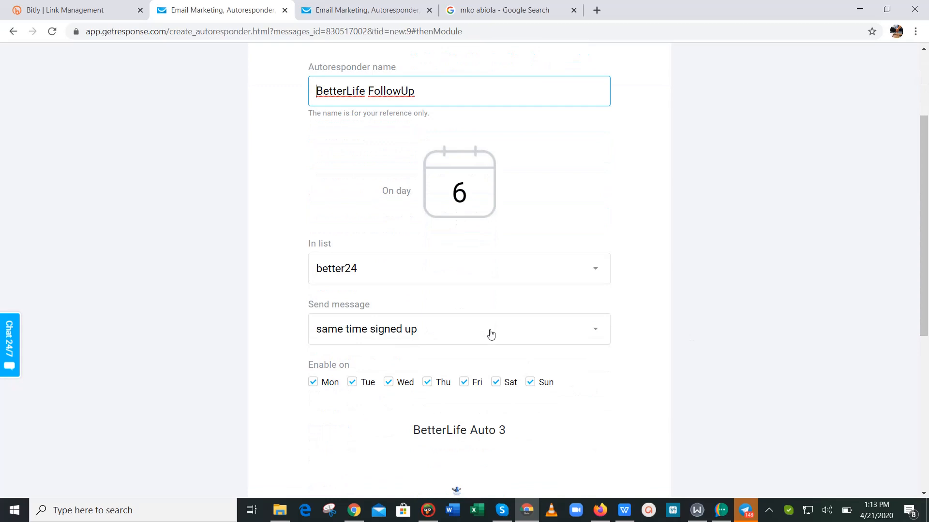
left_click_drag(927, 219, 927, 382)
left_click(562, 398)
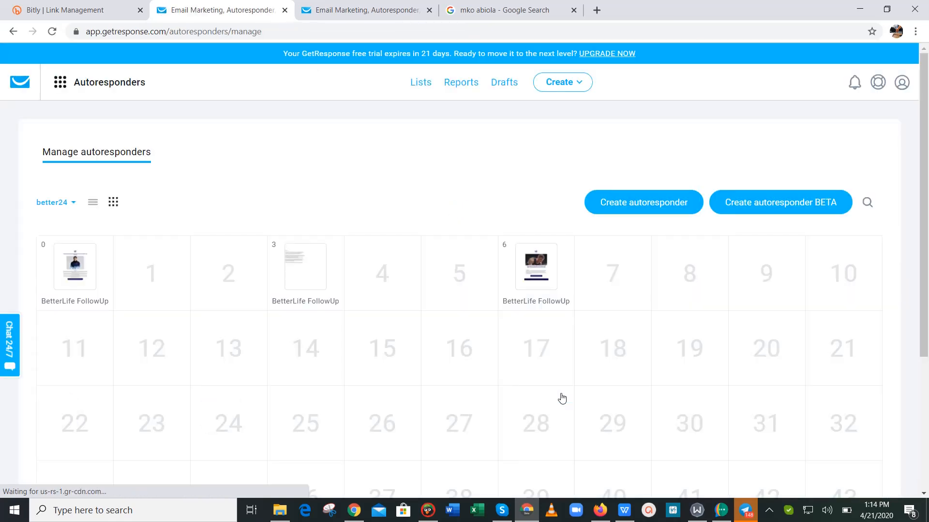
mouse_move(528, 274)
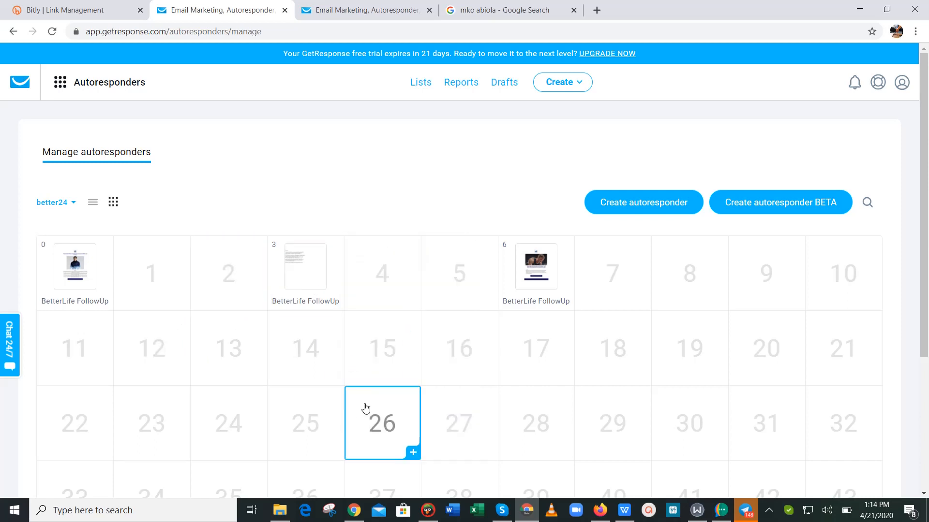
mouse_move(555, 294)
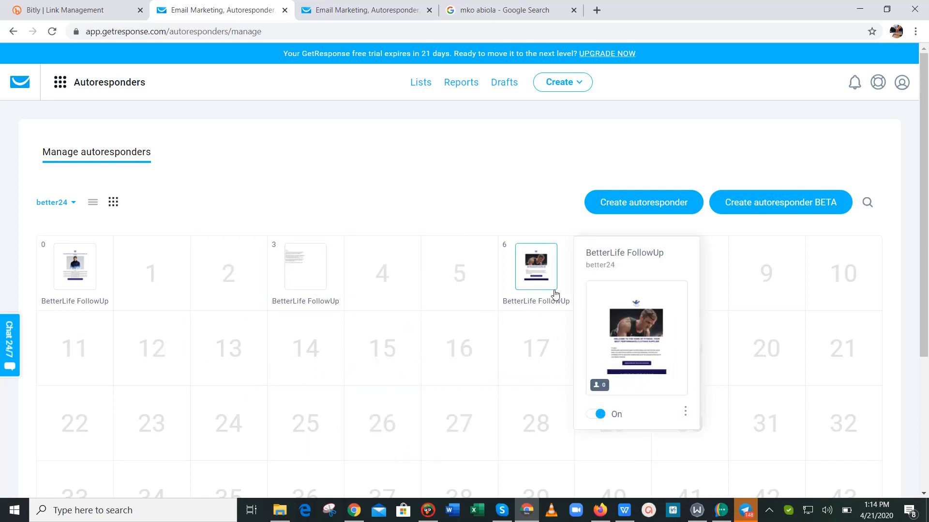